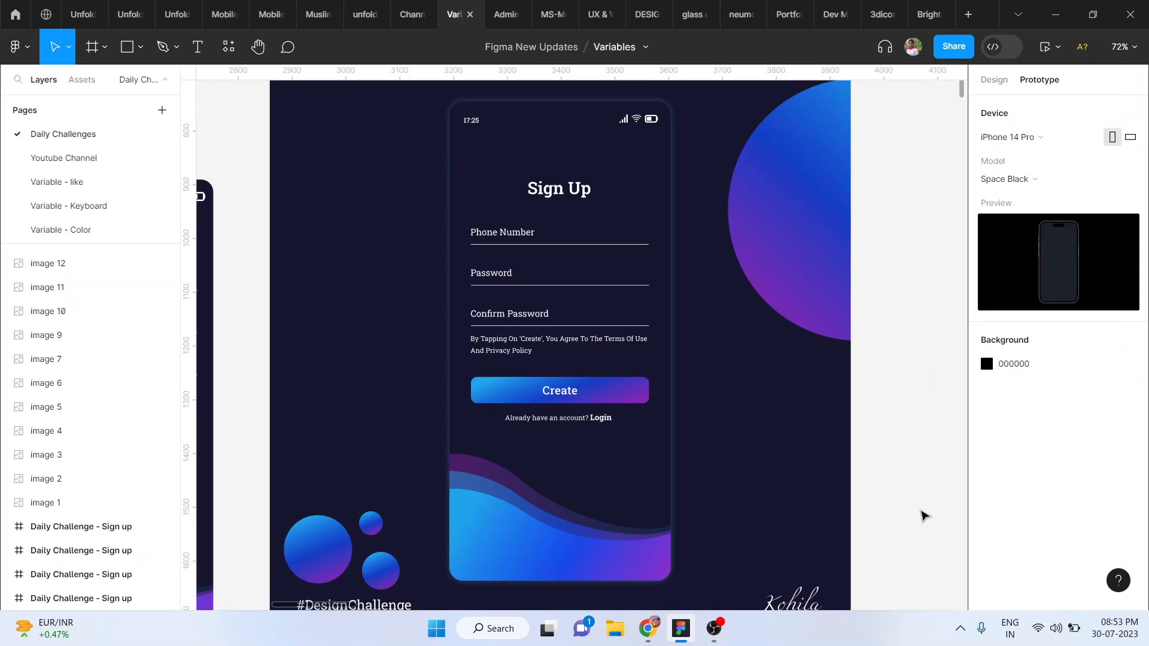
Create an iPhone 14 Plus frame on empty canvas beside the sign-up design
scroll(794, 574, "down", 5)
scroll(794, 574, "right", 3)
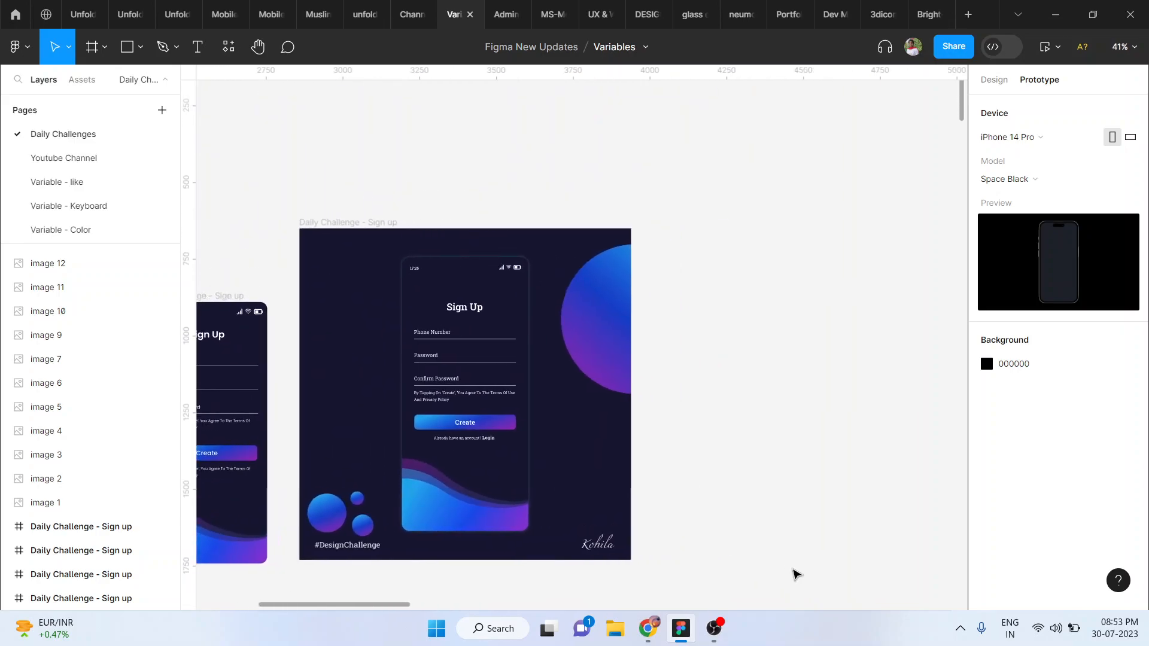
scroll(794, 575, "up", 2)
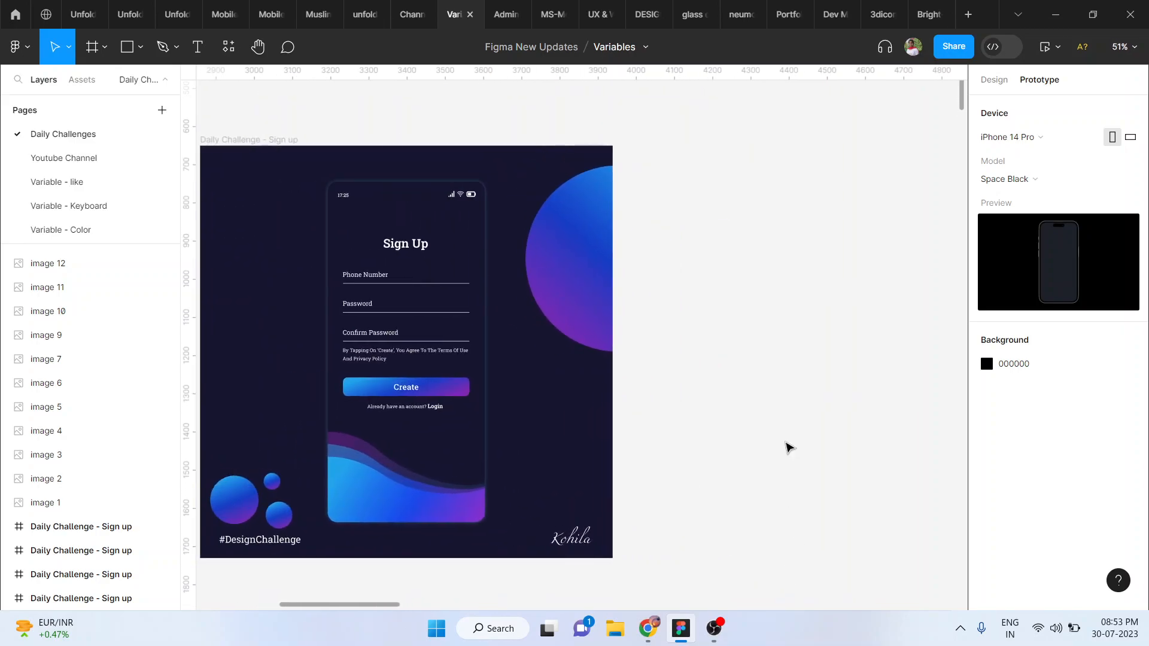
key("f")
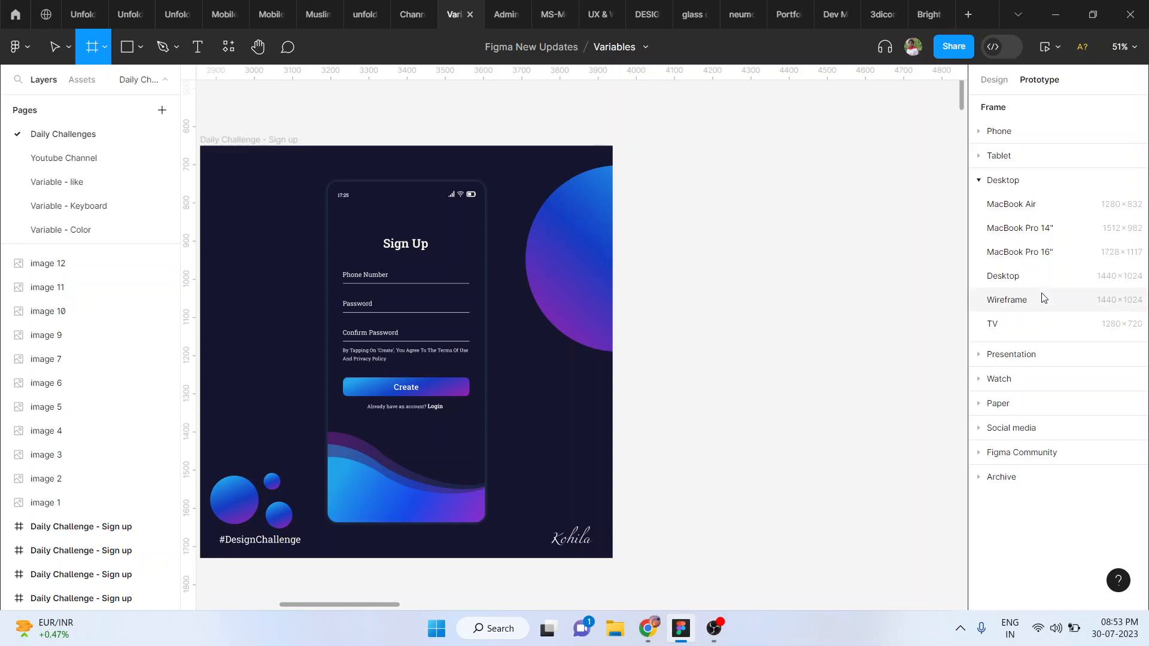
left_click(1000, 135)
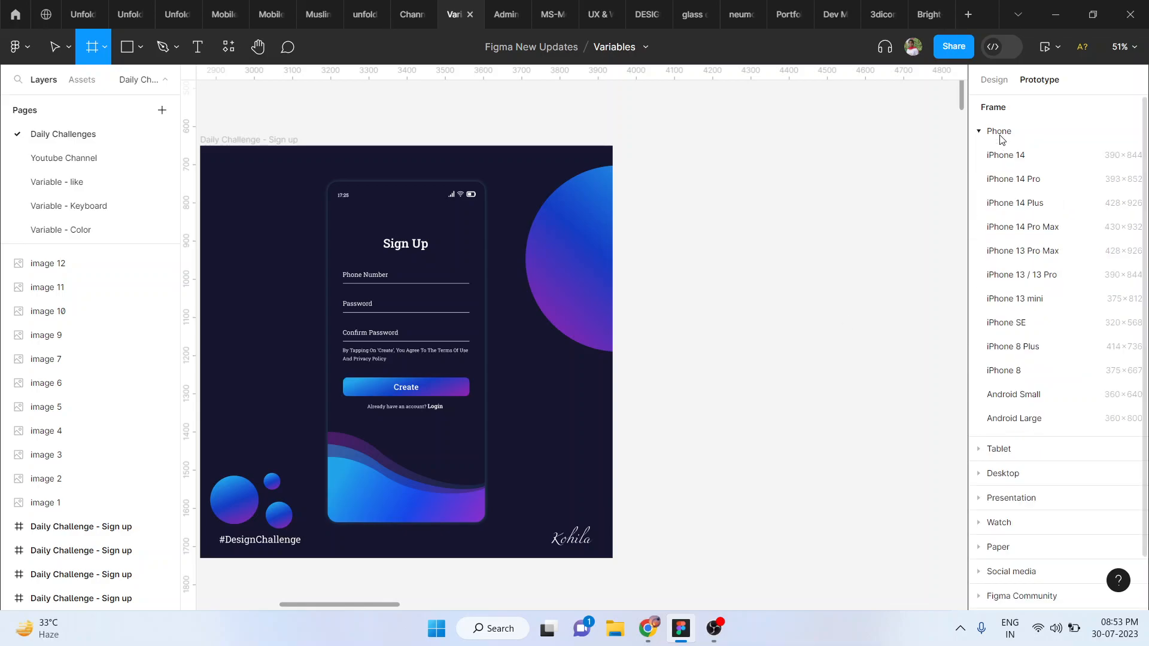
left_click(1018, 204)
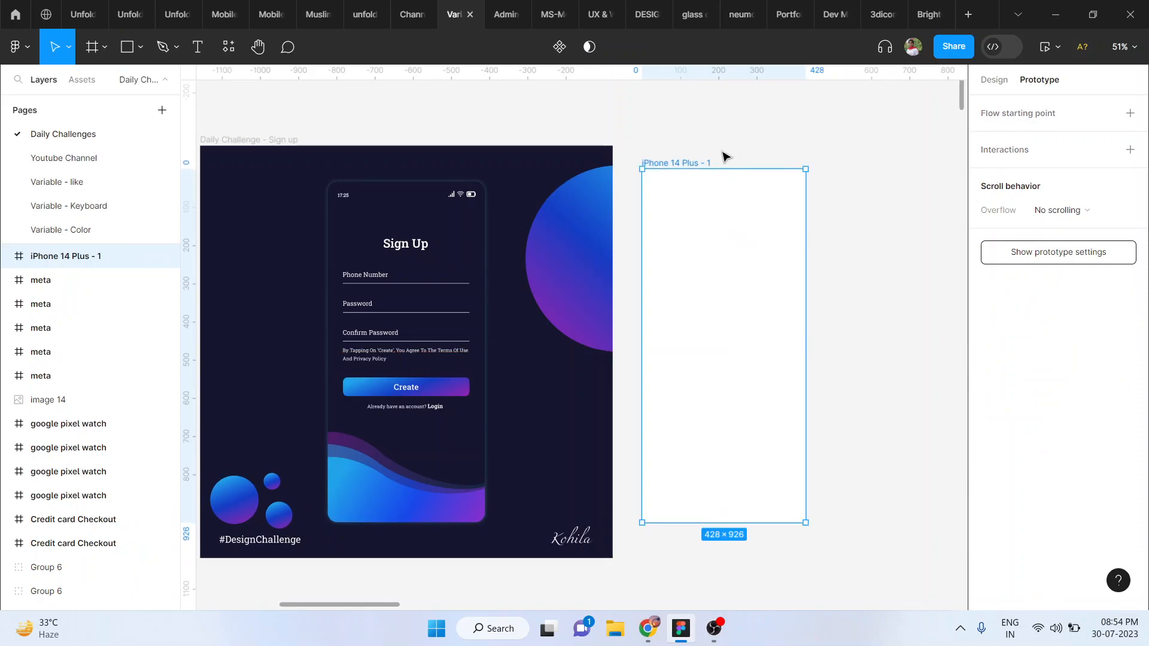
Rename the new iPhone 14 Plus frame as "sign up"
double_click(702, 164)
type("sign up")
key("Return")
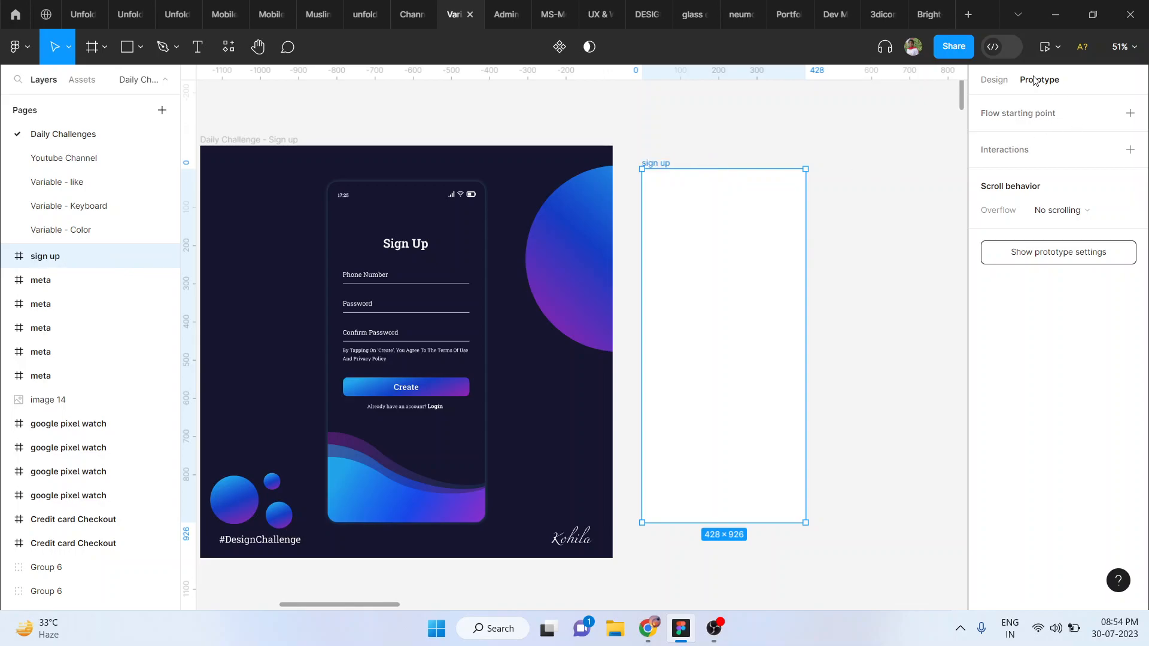
Round the sign up frame's corners to a radius of 32
left_click(994, 80)
left_click_drag(1060, 214, 387, 211)
left_click(850, 224)
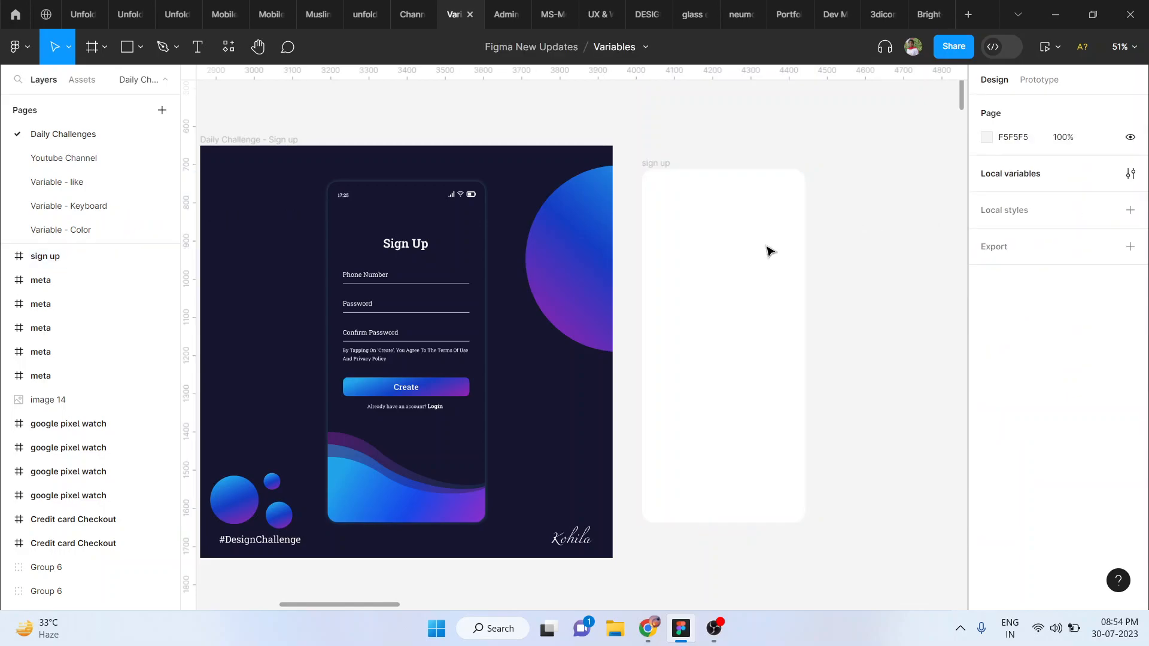
Fill the sign up frame with the dark navy 15152F sampled from the reference phone's background
scroll(692, 282, "up", 2)
scroll(692, 282, "down", 1)
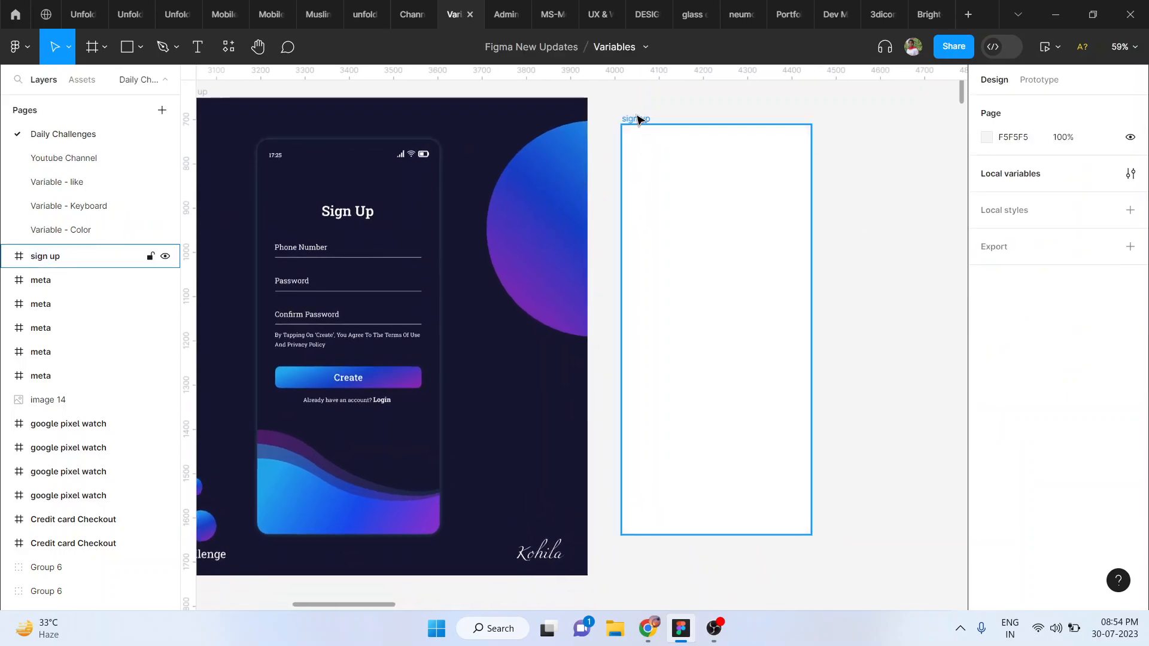
left_click(638, 119)
key("i")
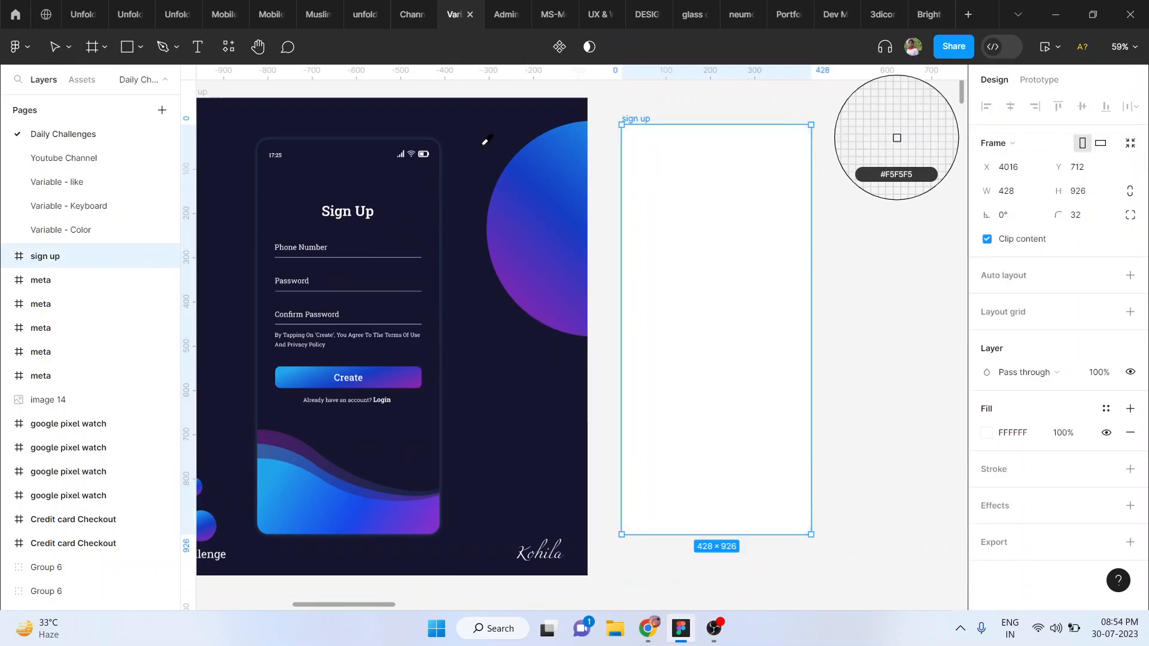
left_click(327, 166)
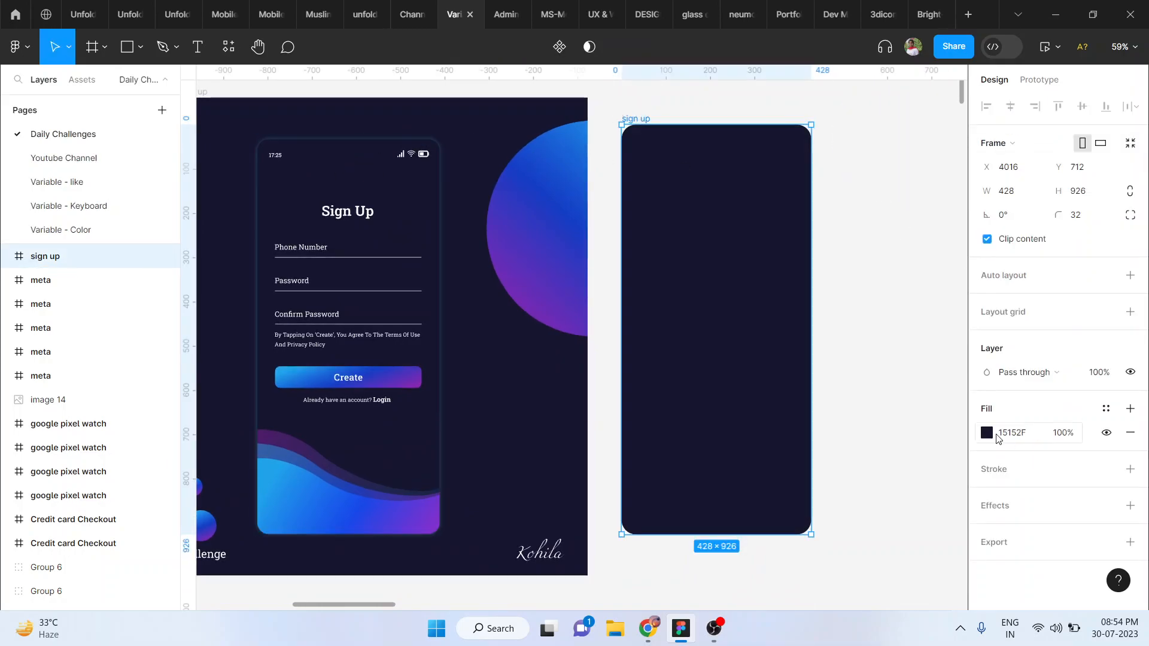
left_click(987, 434)
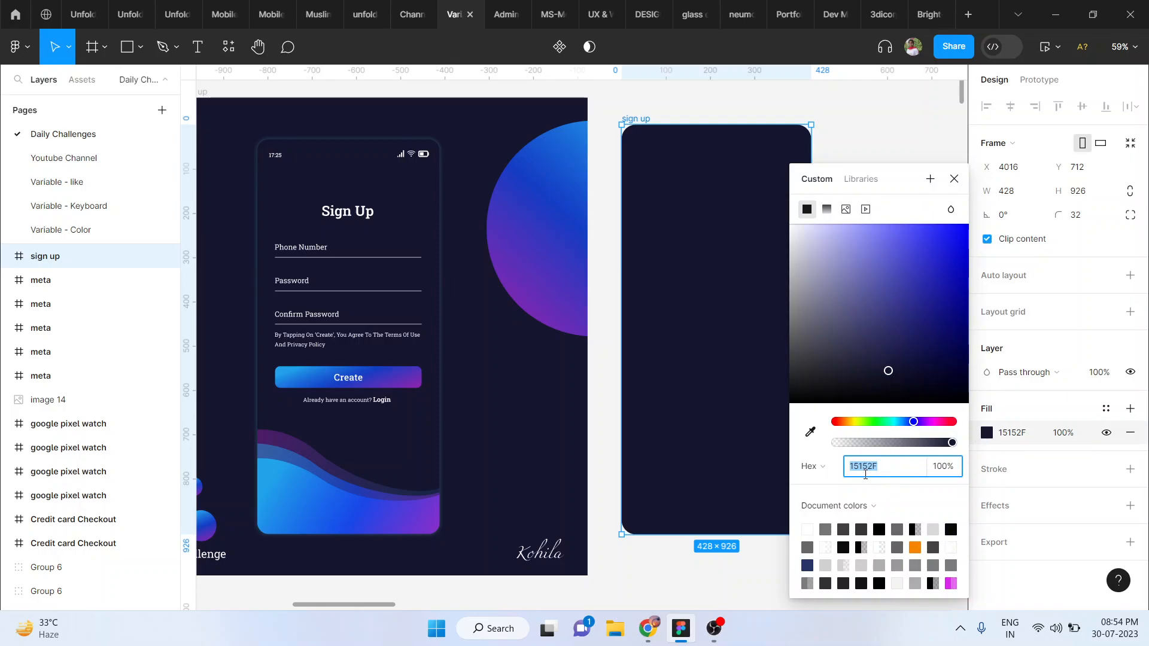
left_click(958, 185)
left_click(846, 316)
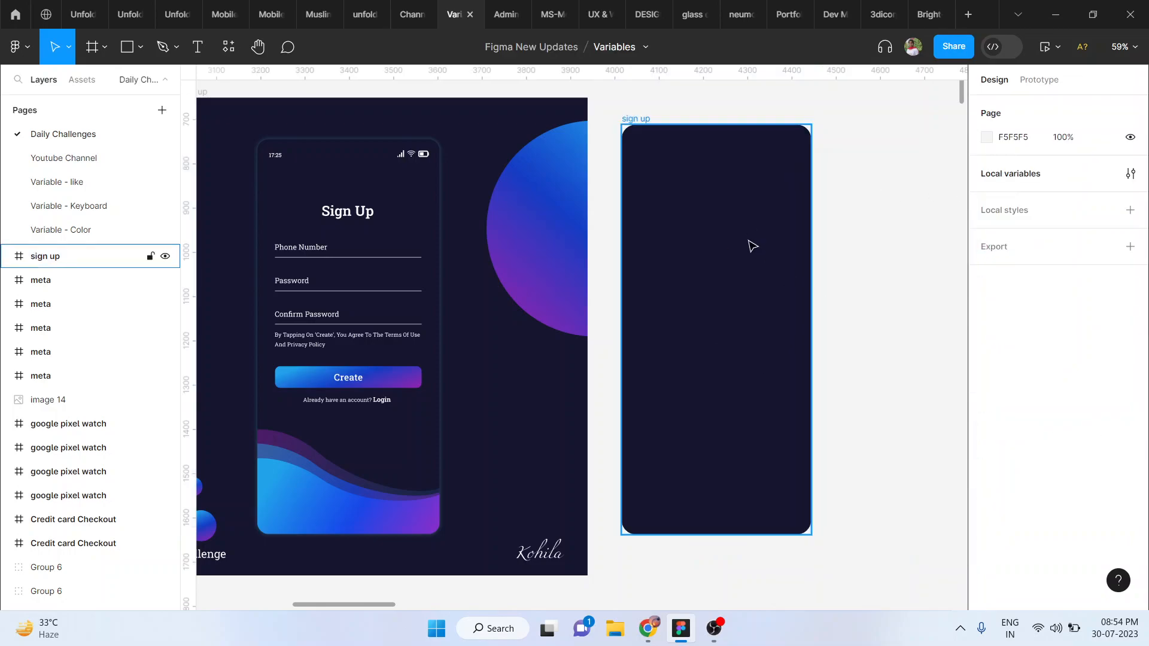
Copy the status bar group from the reference phone to the top edge of the sign up frame
scroll(752, 246, "up", 3)
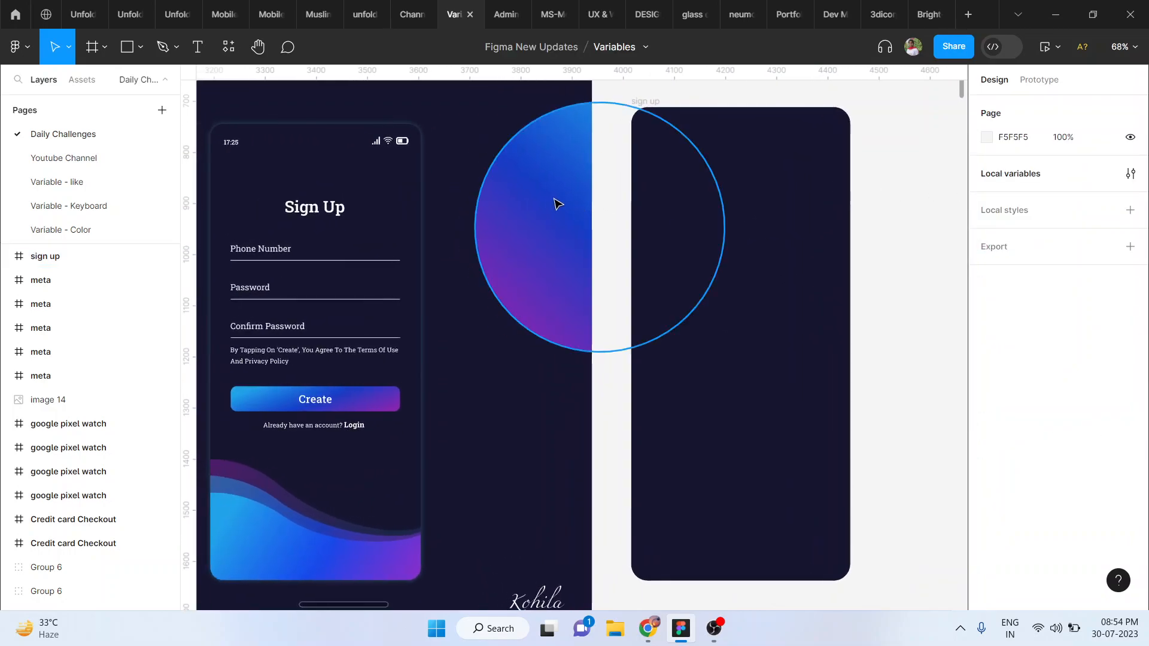
left_click(254, 150)
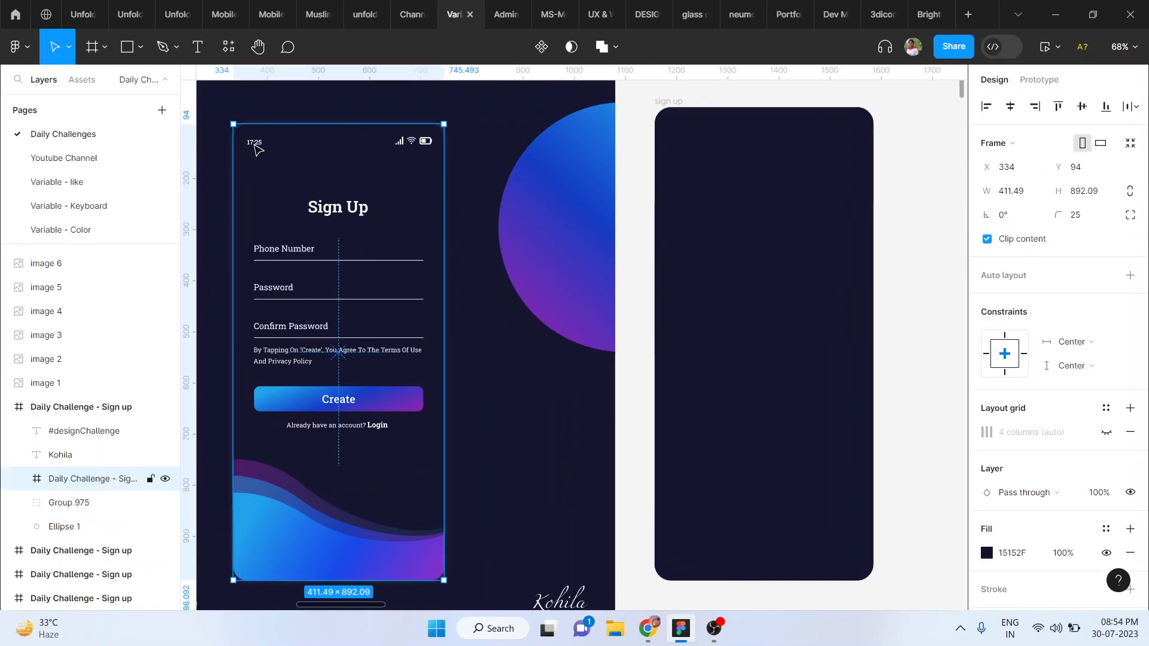
double_click(258, 148)
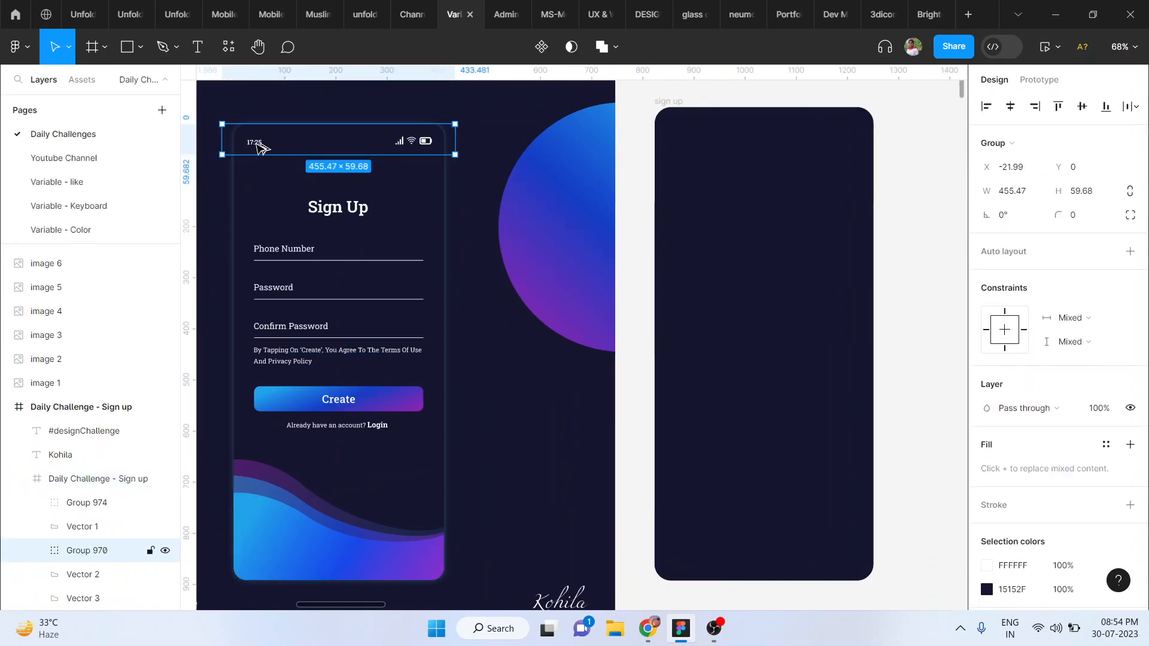
left_click_drag(258, 148, 699, 134)
left_click_drag(808, 134, 794, 129)
left_click(939, 188)
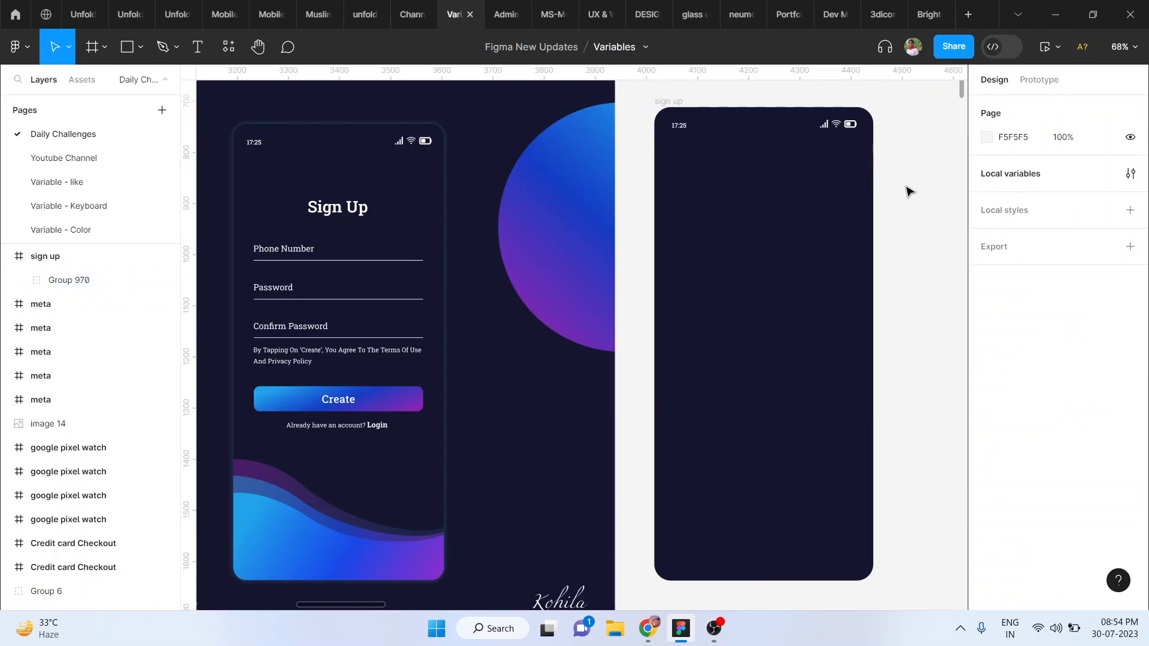
Open the Iconify plugin to view its icon library, and close it without importing anything
scroll(909, 190, "right", 1)
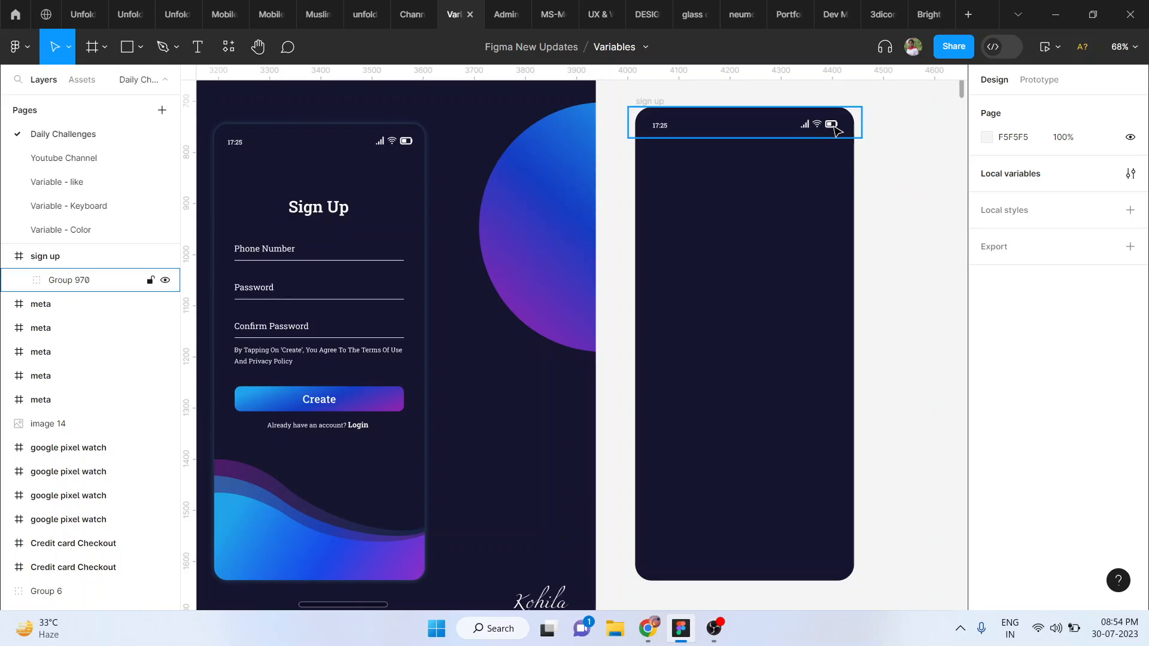
scroll(865, 233, "right", 3)
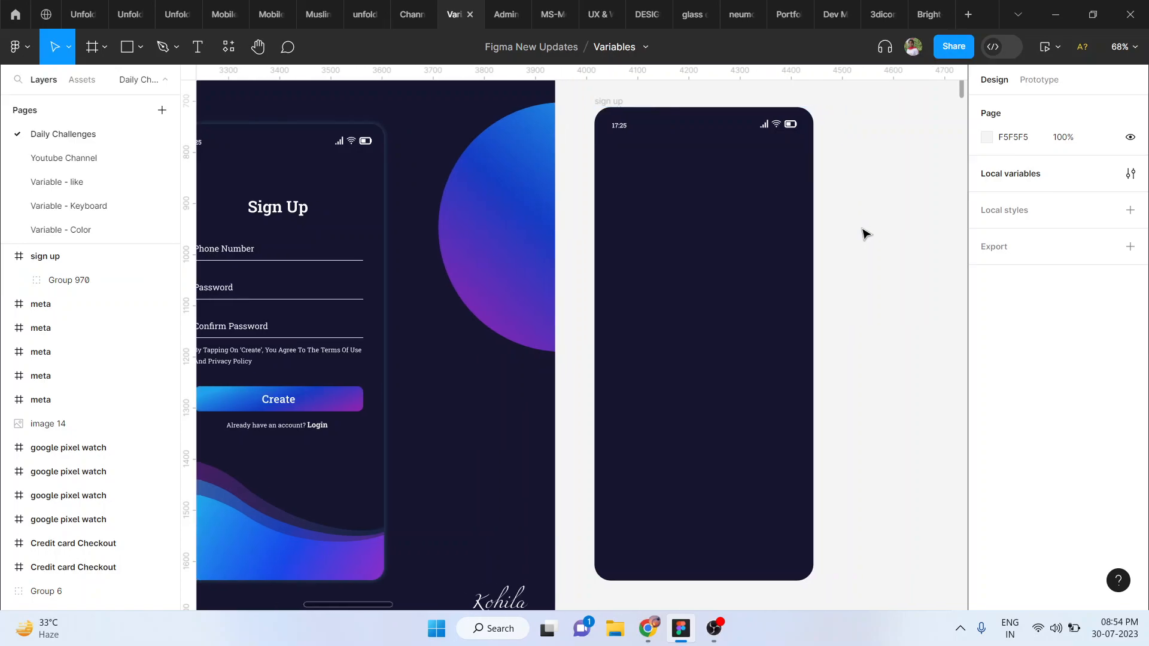
right_click(860, 226)
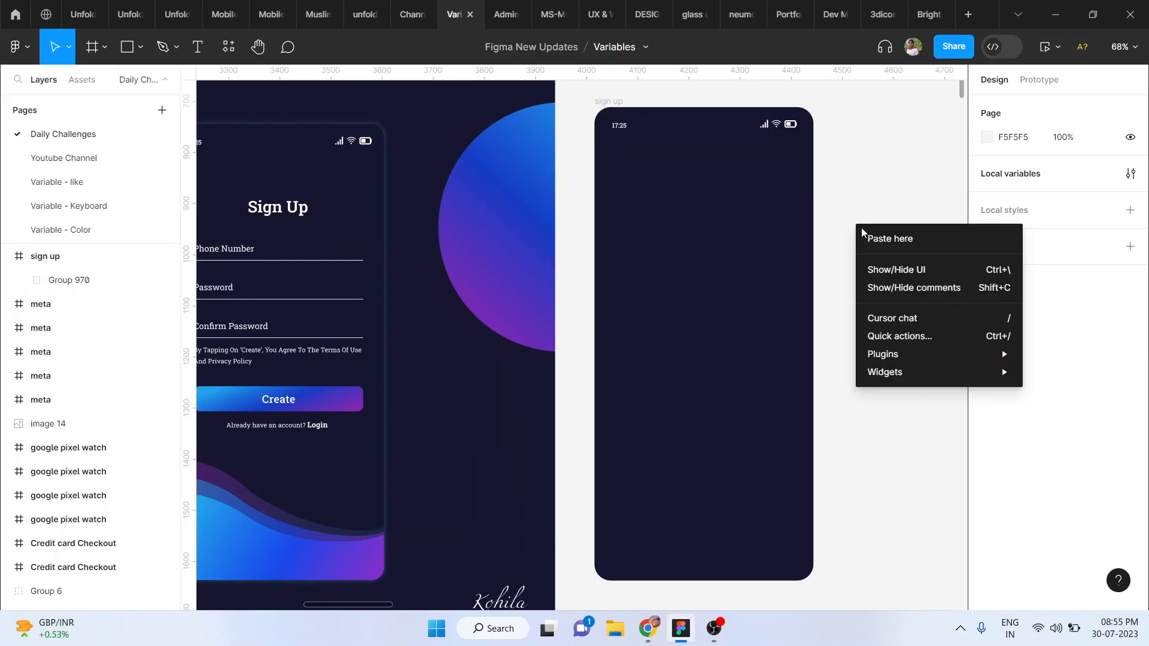
mouse_move(893, 353)
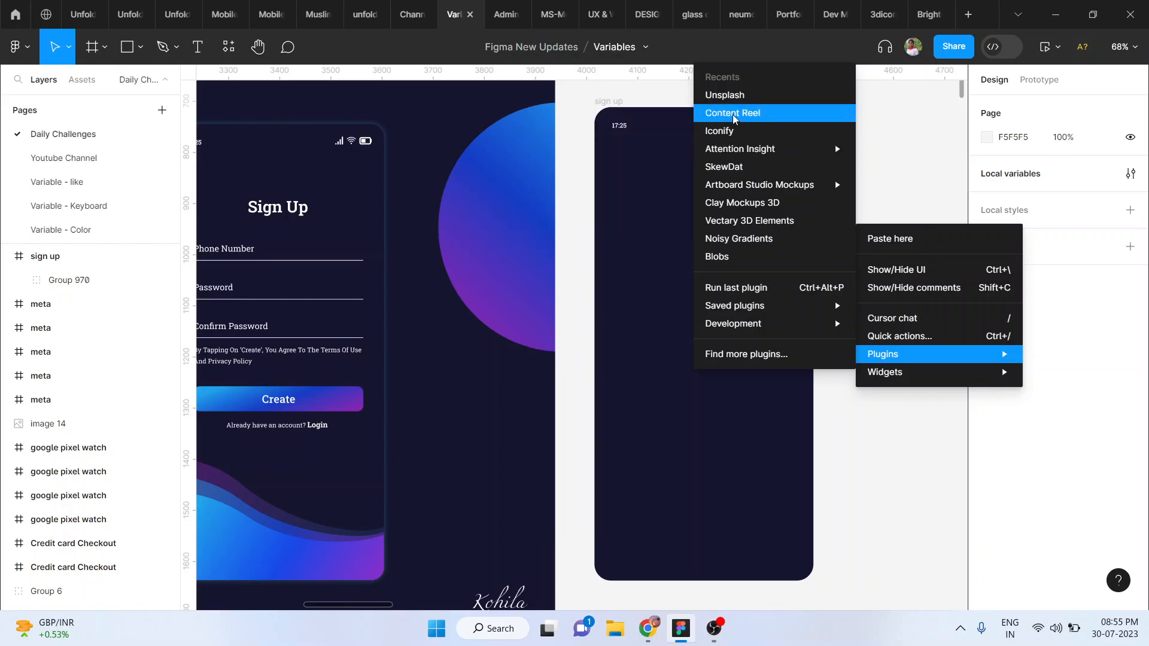
left_click(732, 131)
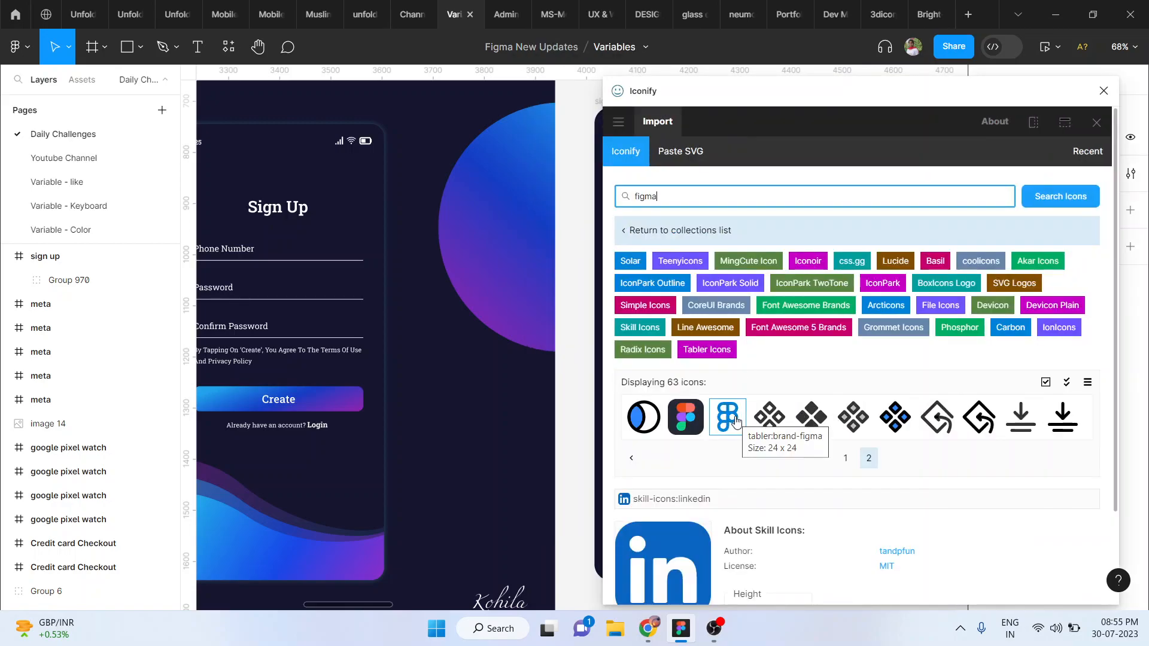
left_click(1104, 92)
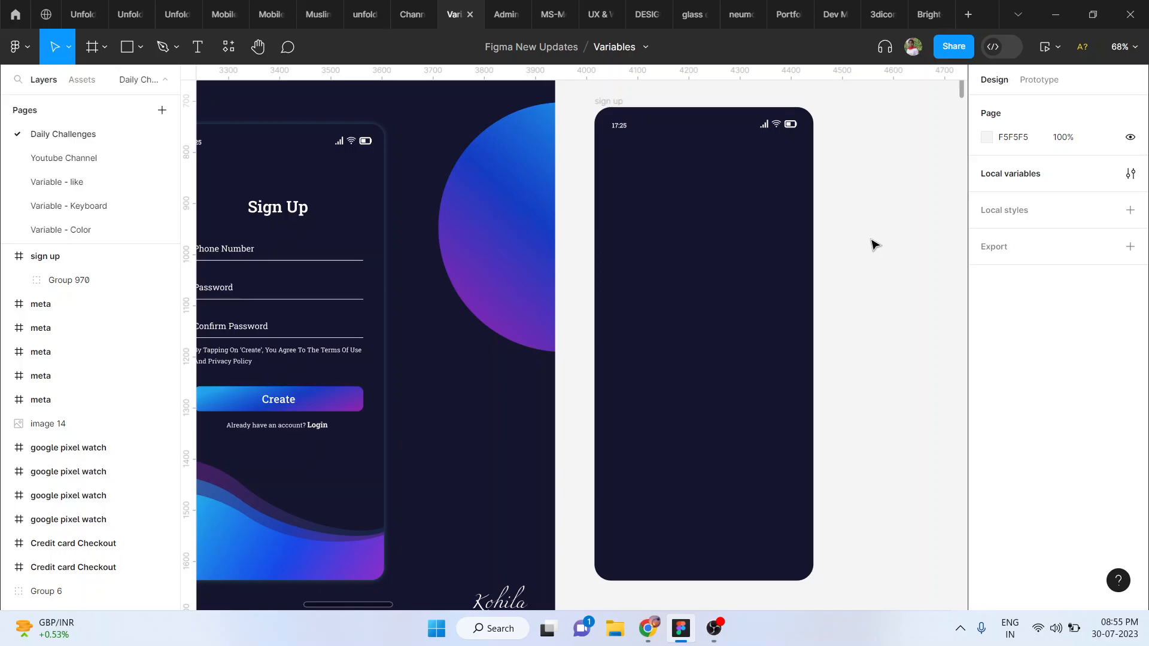
Start a Pen path at the left end of the lowest blue wave in the reference phone, undoing the first trial curve
scroll(730, 259, "left", 2)
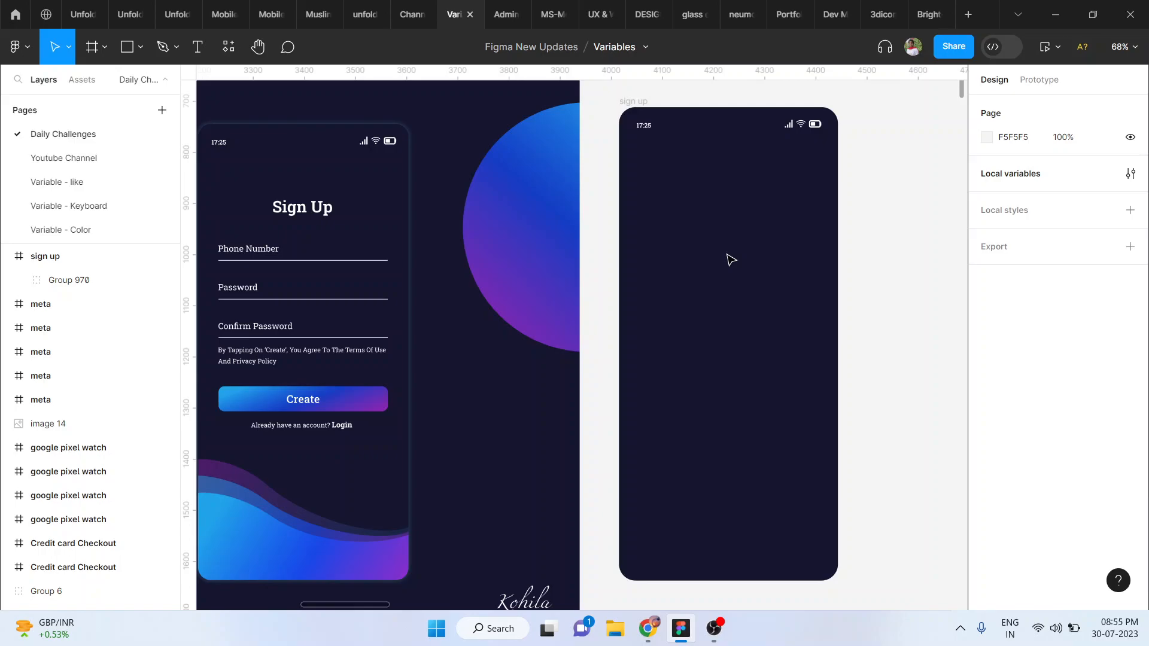
scroll(730, 259, "left", 2)
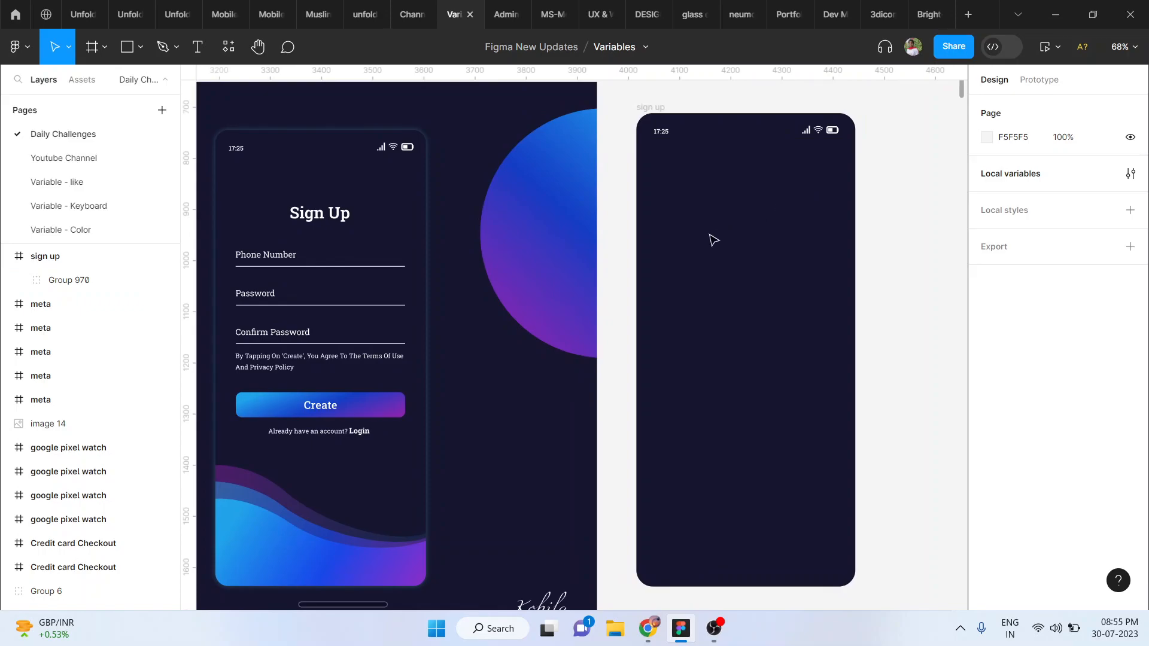
scroll(515, 389, "down", 1)
scroll(303, 523, "left", 3)
scroll(302, 523, "down", 2)
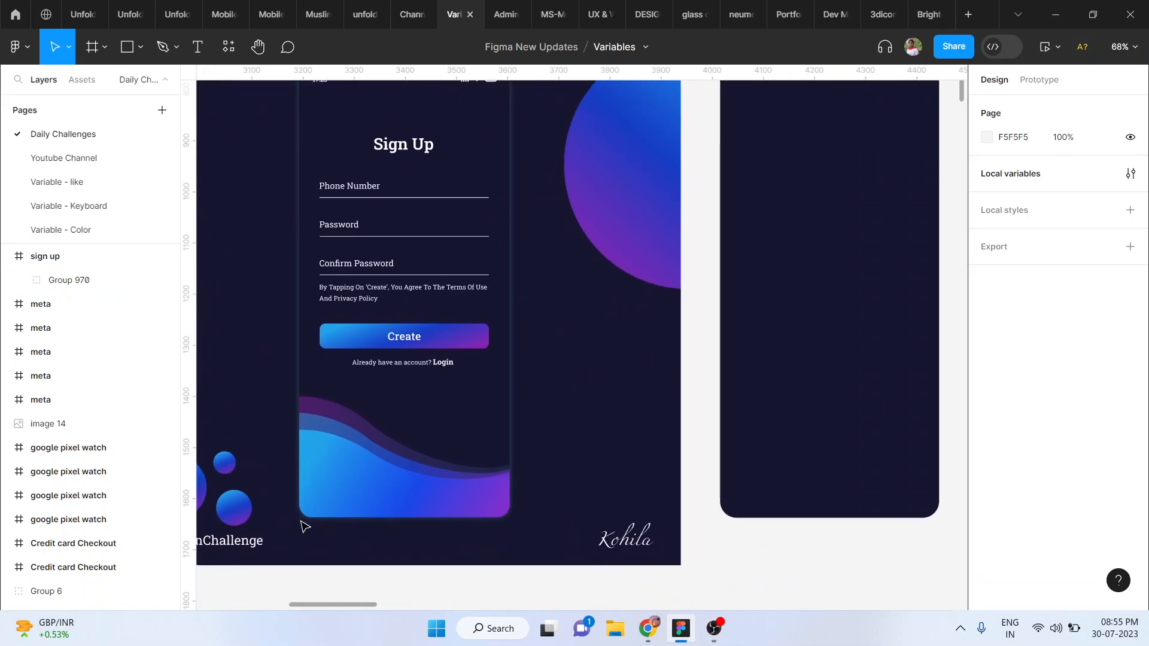
scroll(304, 526, "up", 5)
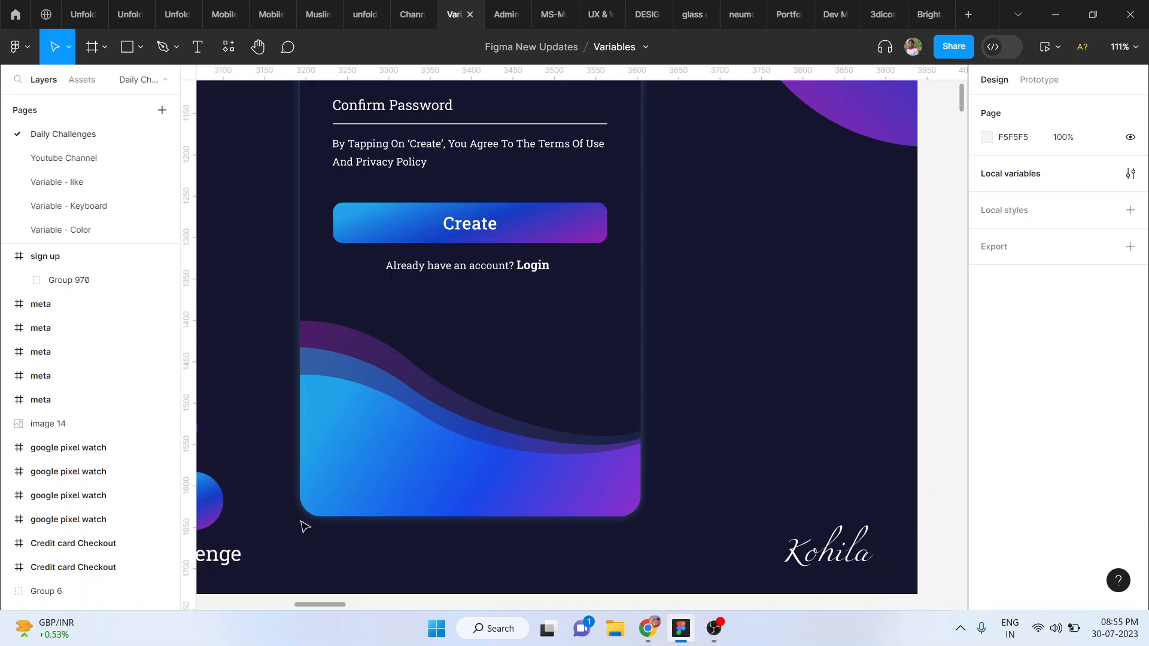
scroll(305, 526, "up", 5)
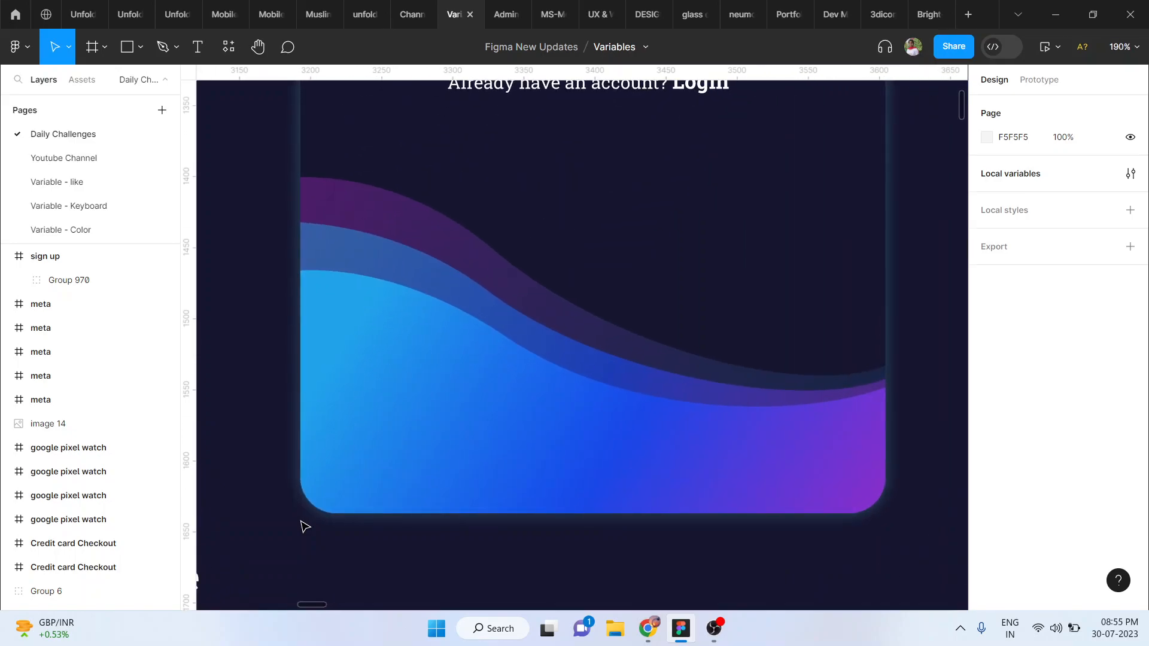
key("p")
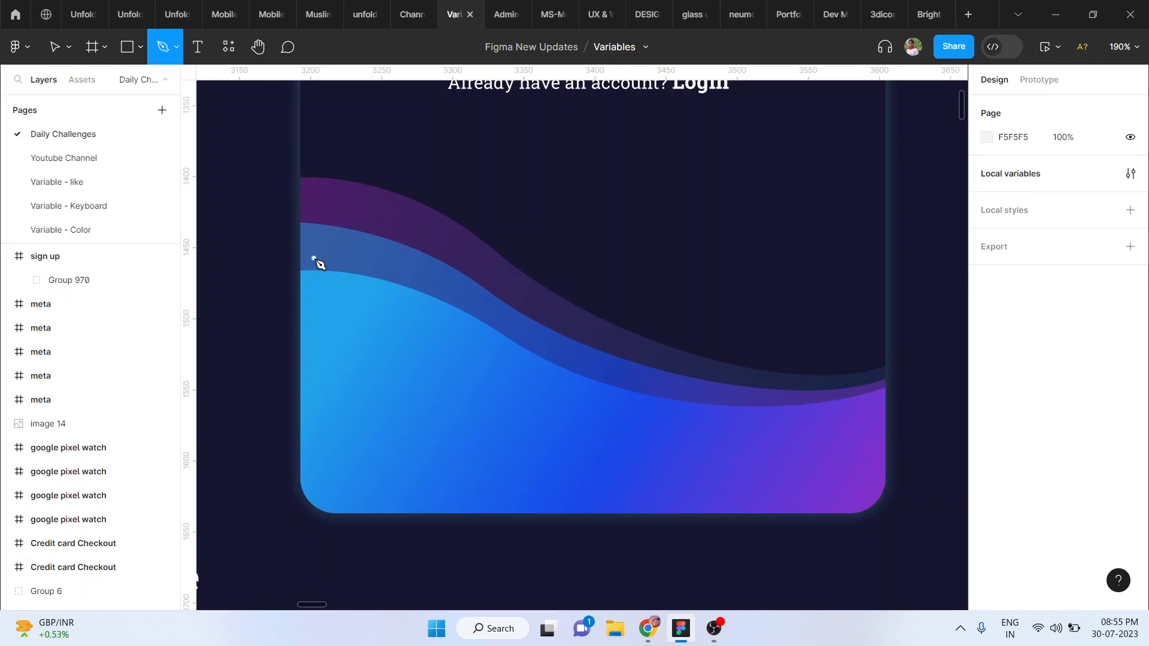
left_click(301, 275)
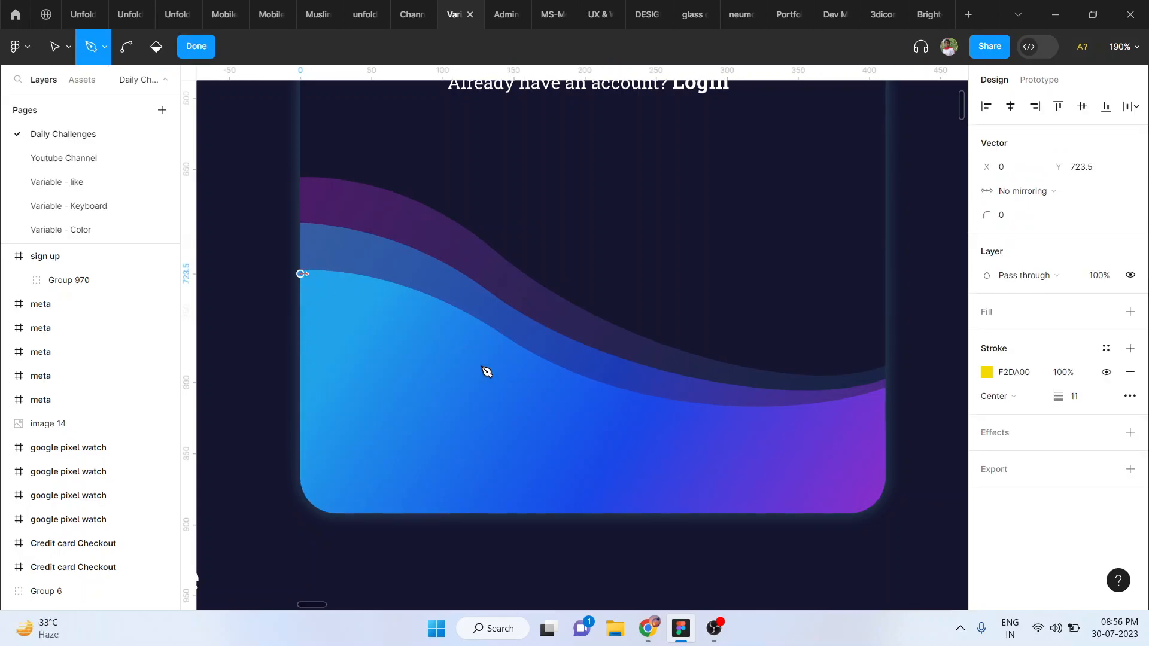
left_click_drag(559, 368, 674, 464)
key("ctrl+z")
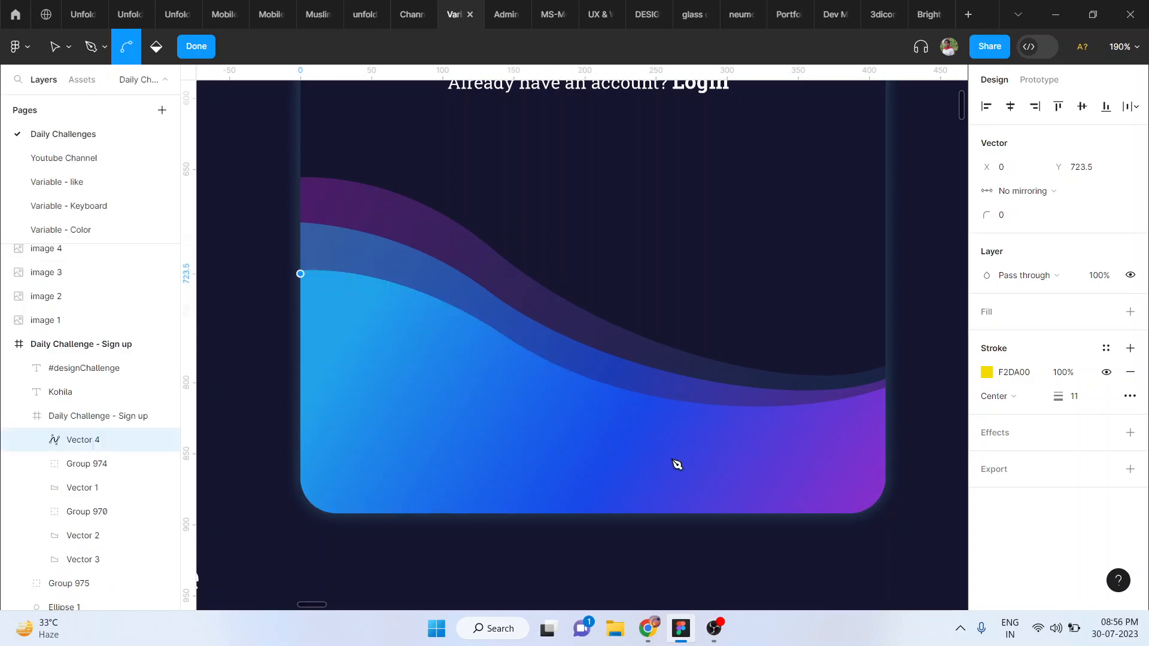
Set the new path's stroke weight to 3
left_click(992, 377)
left_click(992, 377)
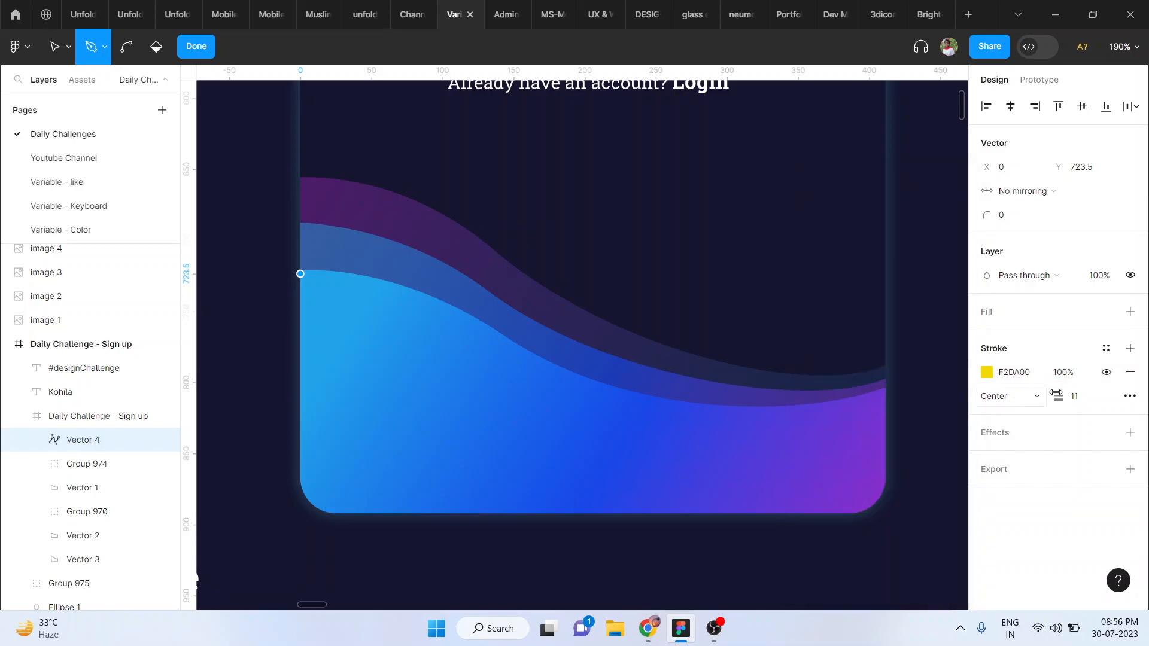
left_click(1086, 399)
type("3")
key("Return")
Trace the lowest wave's upper edge with two curved Pen segments, from the phone's left edge through mid-slope to its right edge
left_click(300, 273)
left_click(518, 345)
left_click_drag(525, 352, 638, 436)
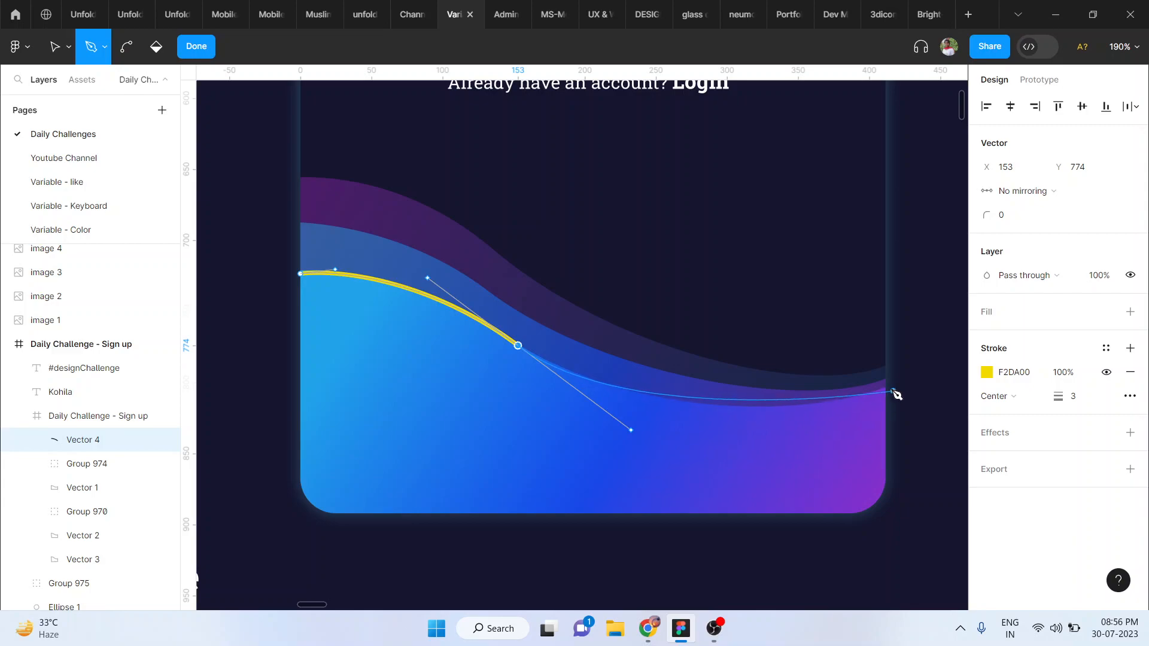
left_click_drag(886, 388, 916, 374)
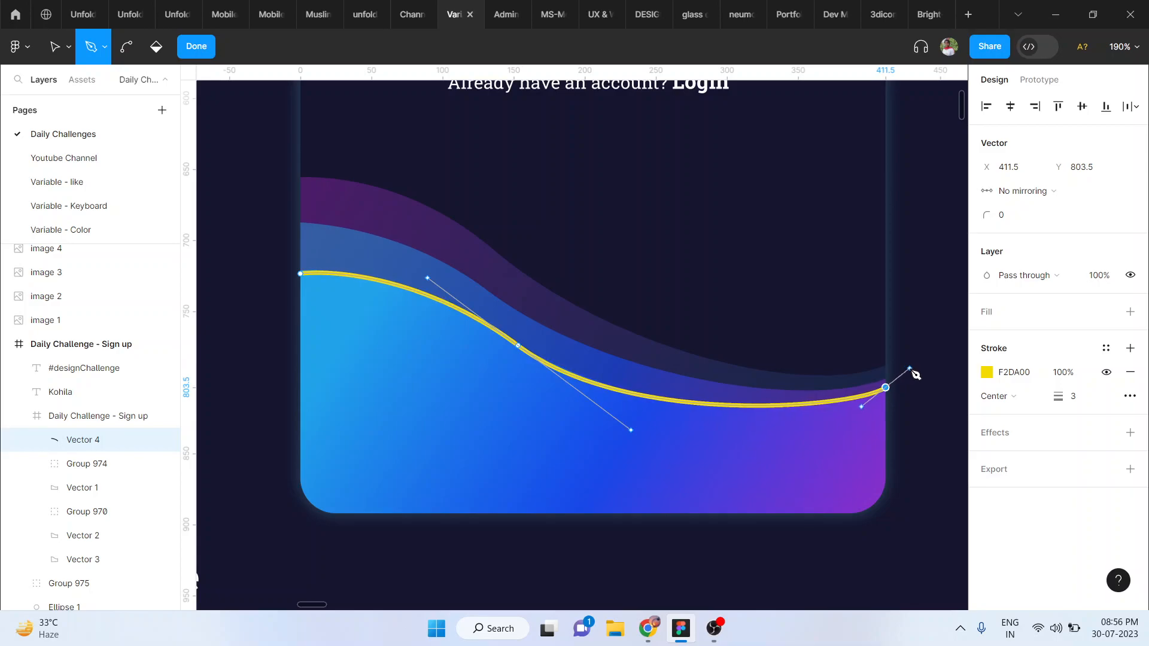
Close the wave path with straight segments down the phone's right side, across its lower edge and back to the starting point, and finish path editing
left_click(886, 388)
left_click(885, 482)
left_click(886, 511)
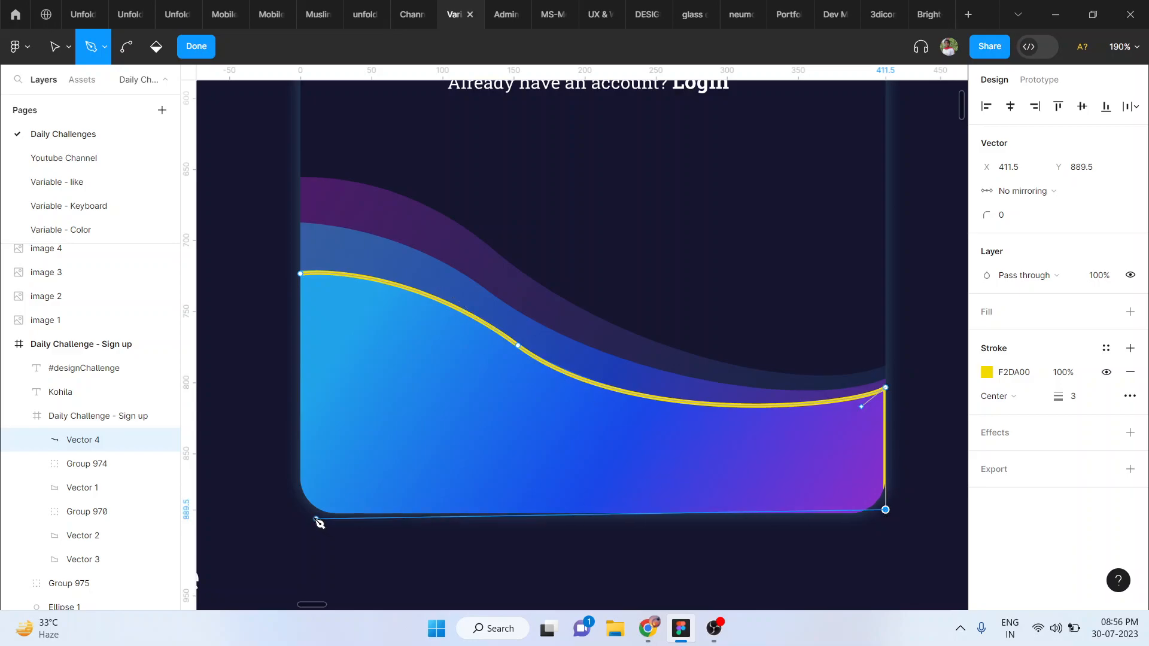
left_click(300, 509)
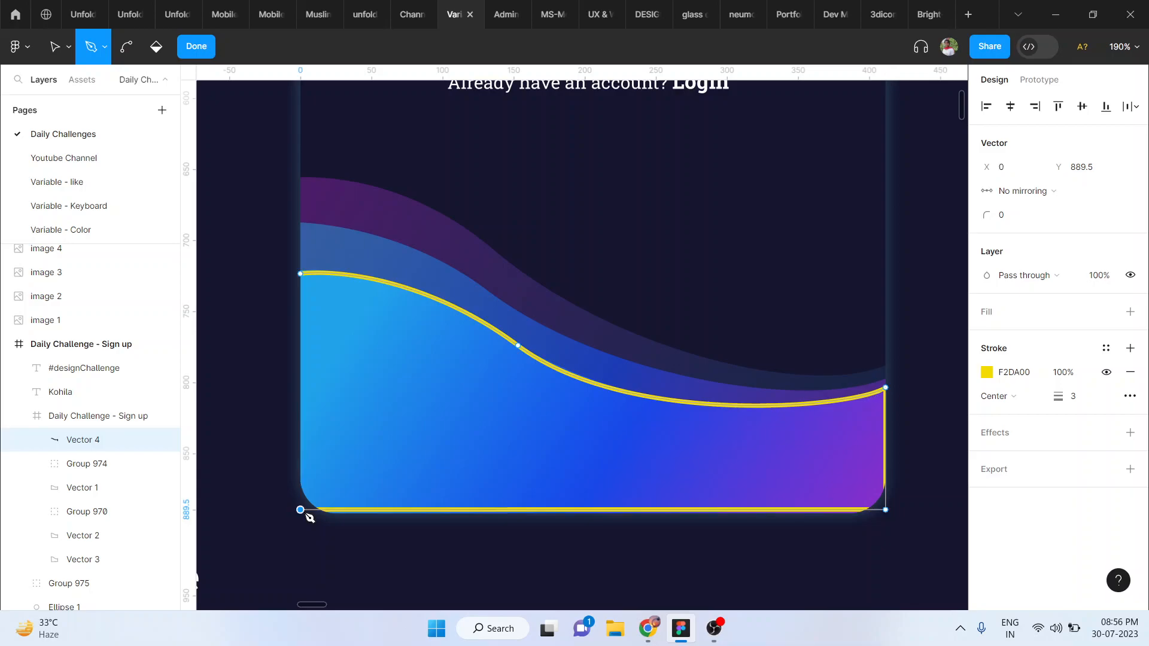
left_click(301, 275)
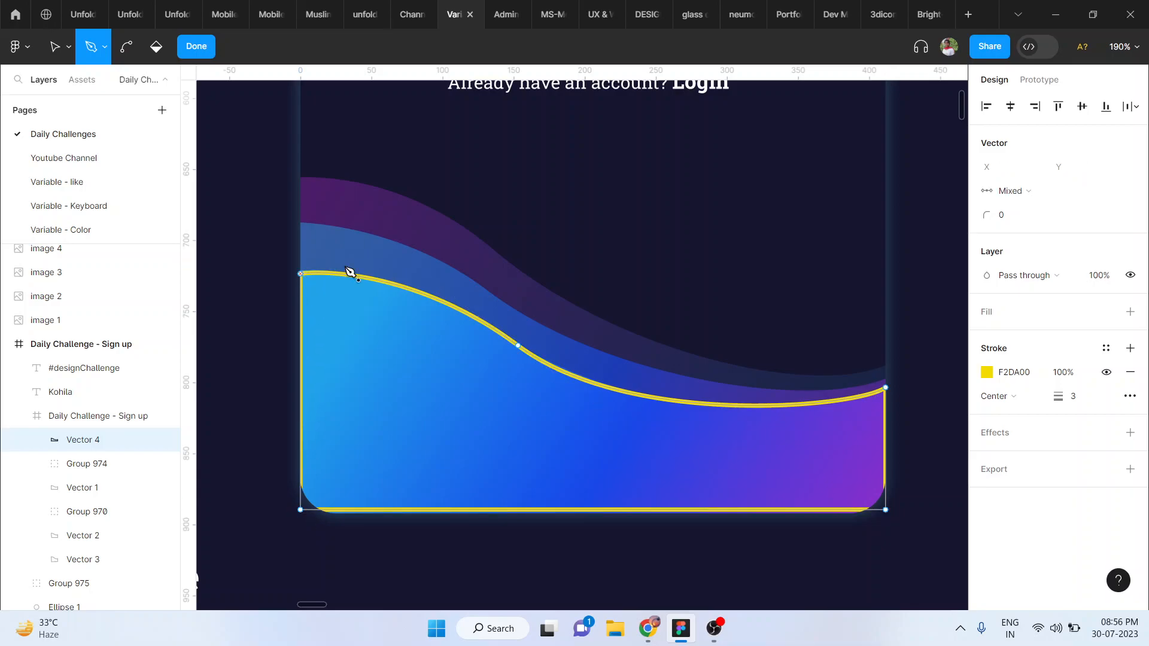
key("Escape")
scroll(564, 228, "down", 5)
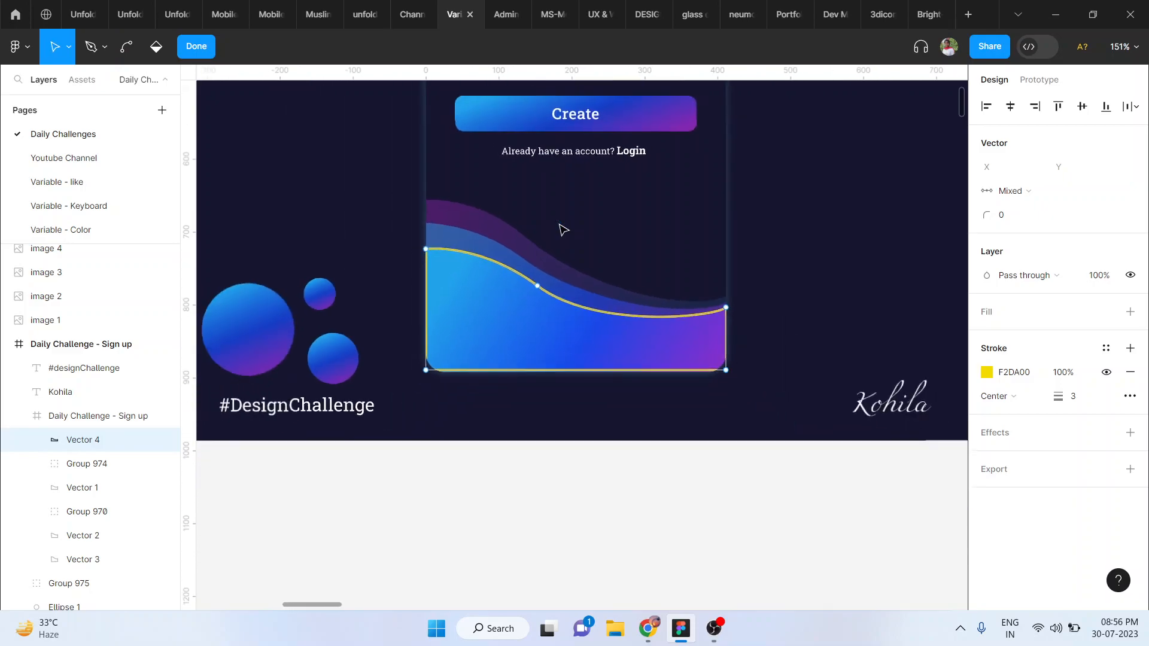
key("Escape")
Move the closed wave outline from the reference phone into the new sign up frame, placing it at X 0, Y 759
scroll(637, 308, "down", 3)
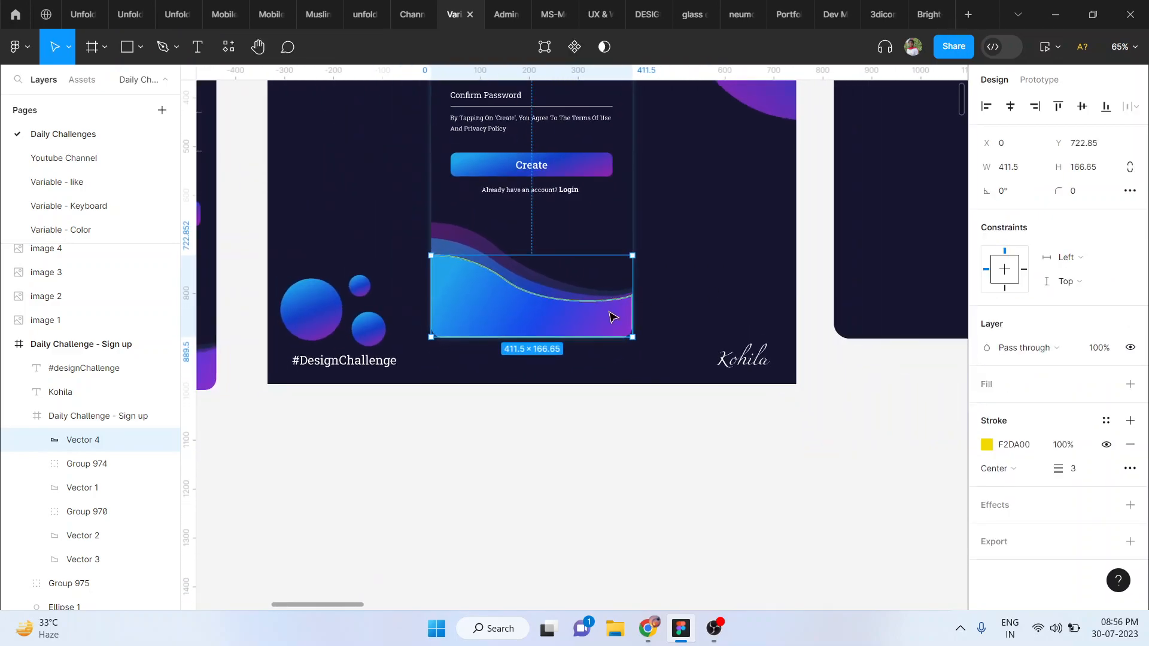
left_click_drag(531, 312, 920, 288)
scroll(922, 290, "right", 5)
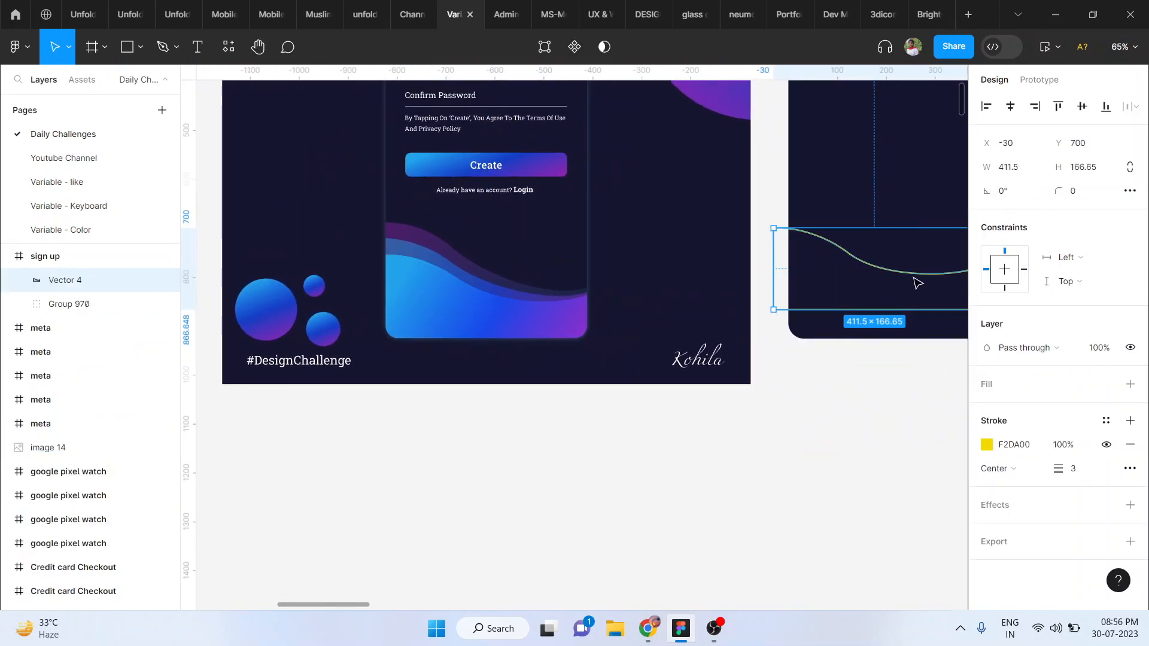
scroll(922, 290, "down", 1)
mouse_move(645, 282)
left_mouse_down()
mouse_move(656, 301)
mouse_move(627, 294)
left_mouse_up()
Resize the wave outline to 427 × 173 so that it spans the sign up frame's width
scroll(654, 304, "up", 5)
scroll(650, 299, "up", 1)
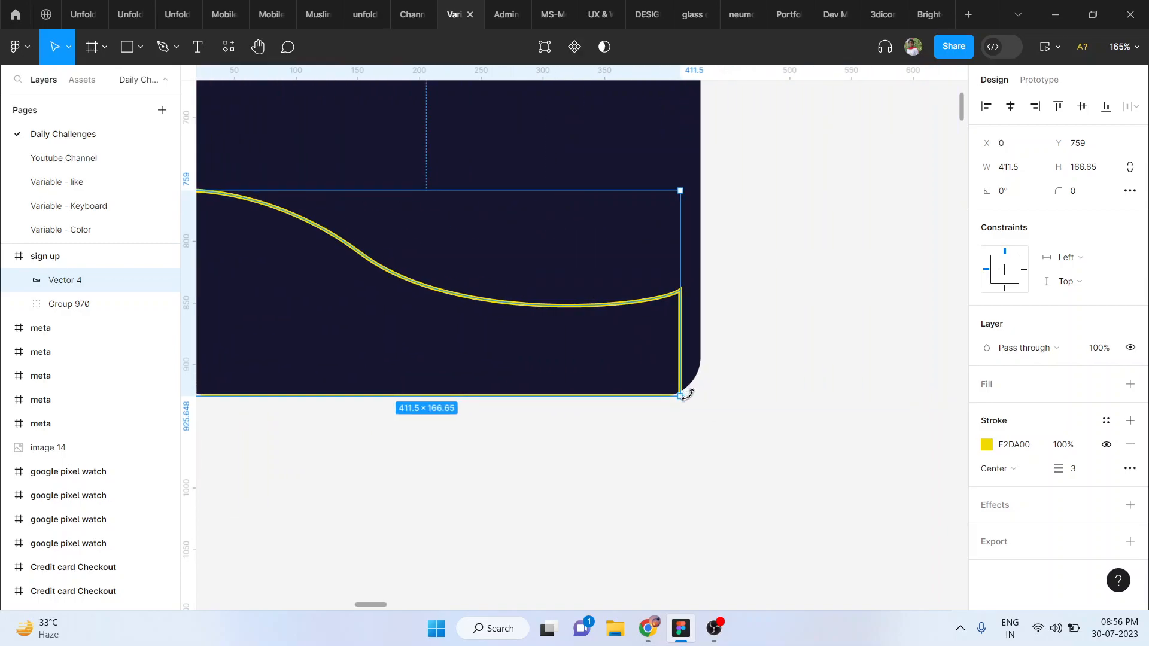
mouse_move(682, 397)
left_mouse_down()
mouse_move(694, 409)
mouse_move(687, 402)
left_mouse_up()
scroll(684, 403, "left", 4)
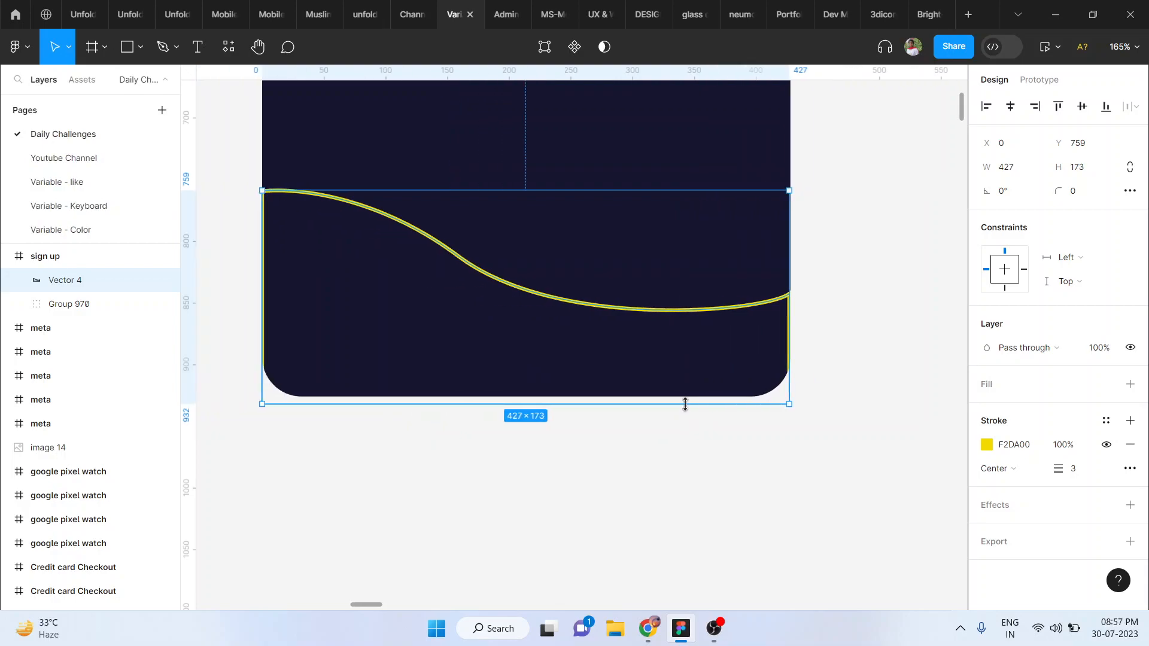
Add a solid D9D9D9 fill to the wave and hide its yellow stroke
left_click(987, 383)
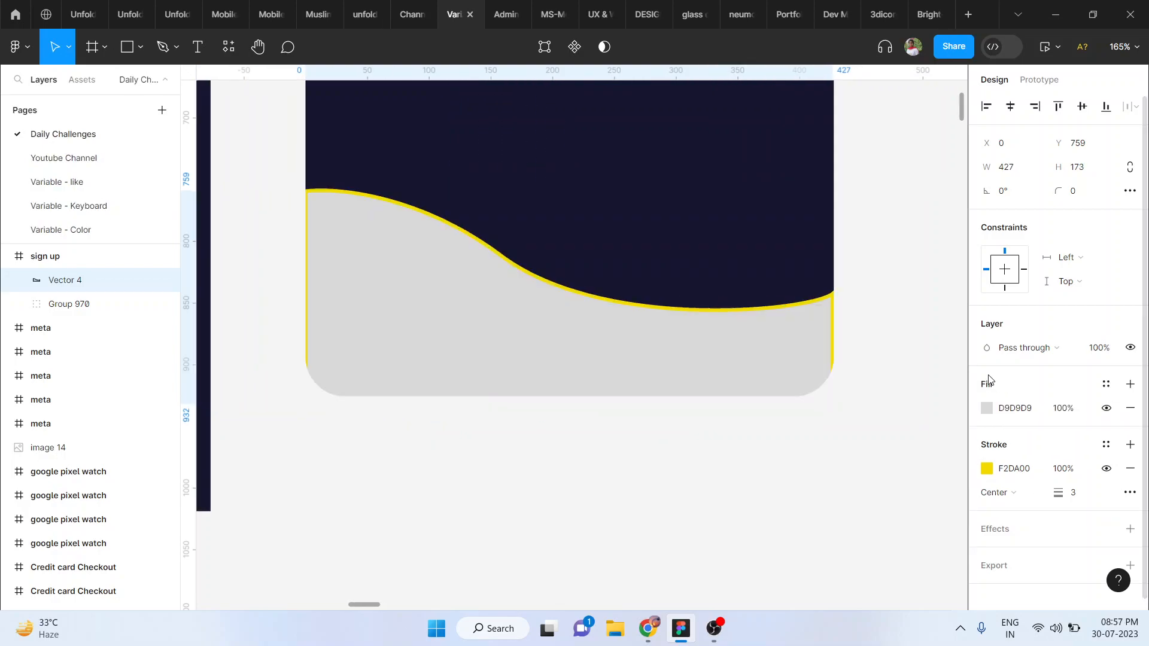
left_click(1106, 468)
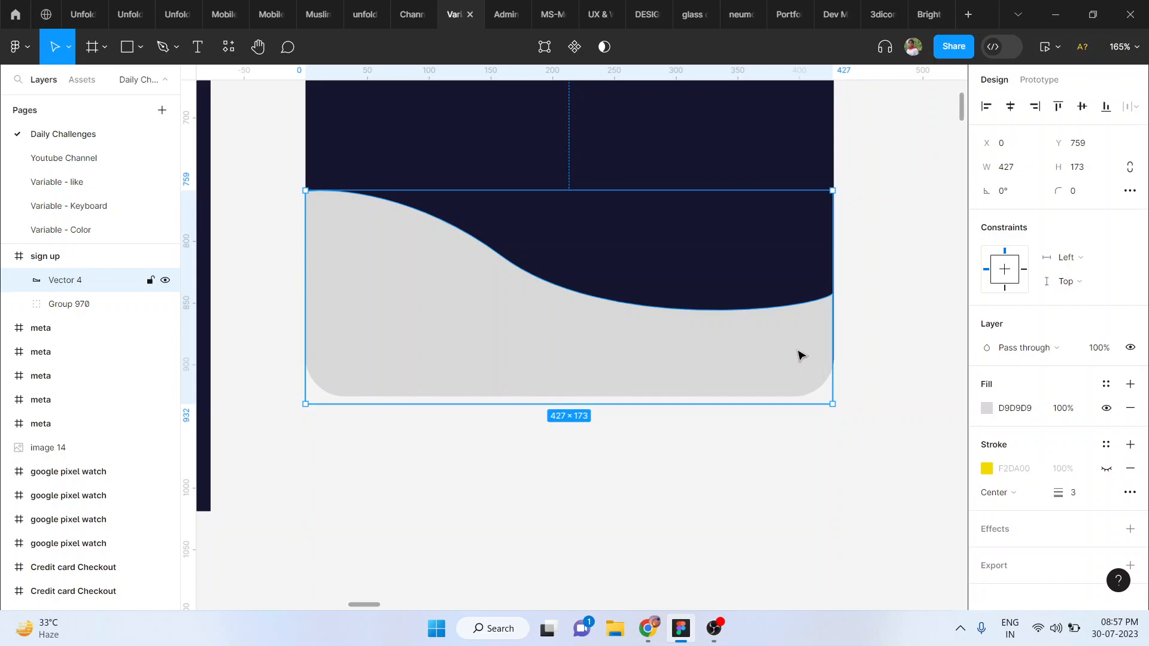
Extend the wave past the frame's left edge to X -6 and a width of 434, and nudge it to Y 757
key("Right")
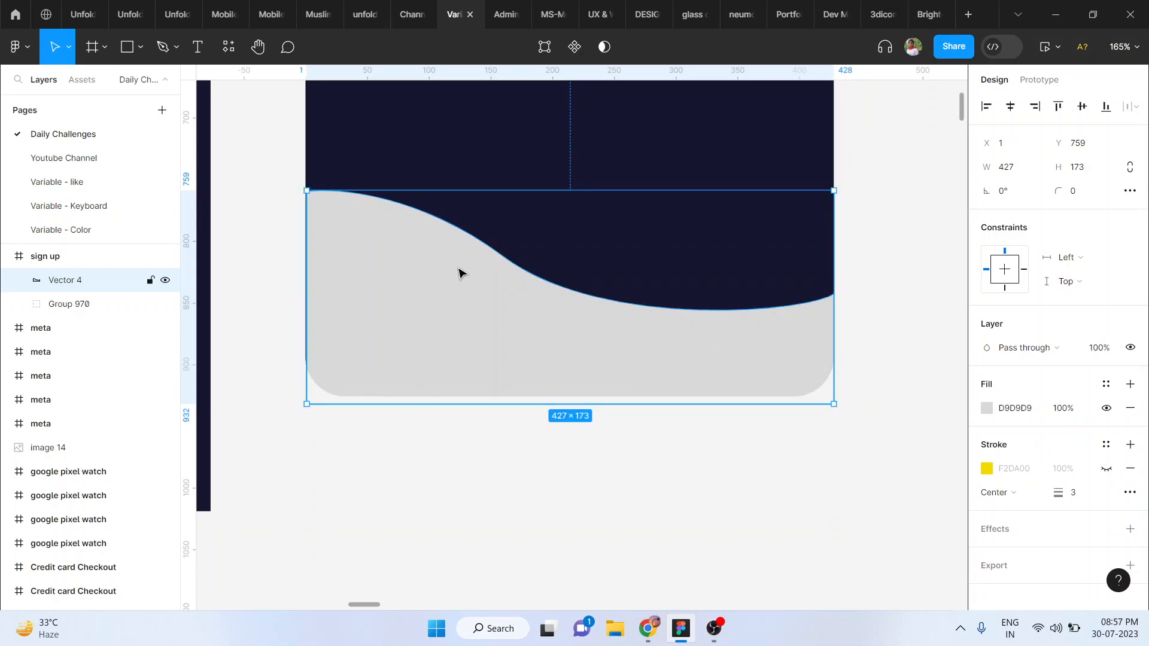
left_click_drag(299, 218, 297, 218)
scroll(472, 321, "down", 2)
key("Up")
key("Up")
scroll(471, 321, "down", 3)
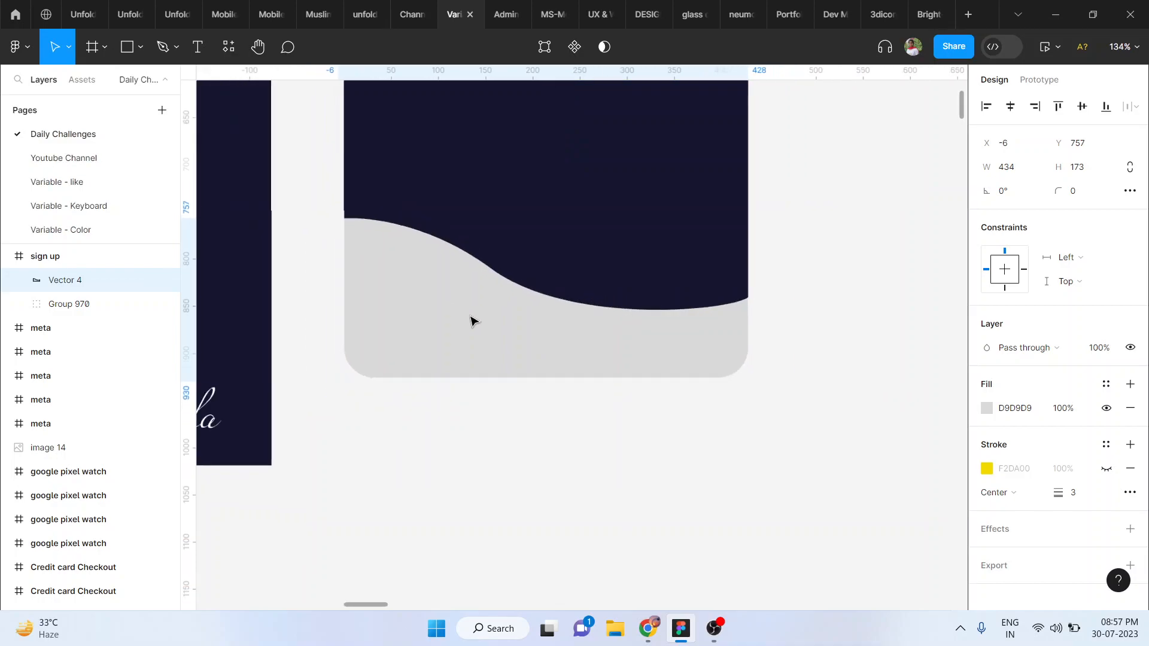
scroll(472, 321, "down", 3)
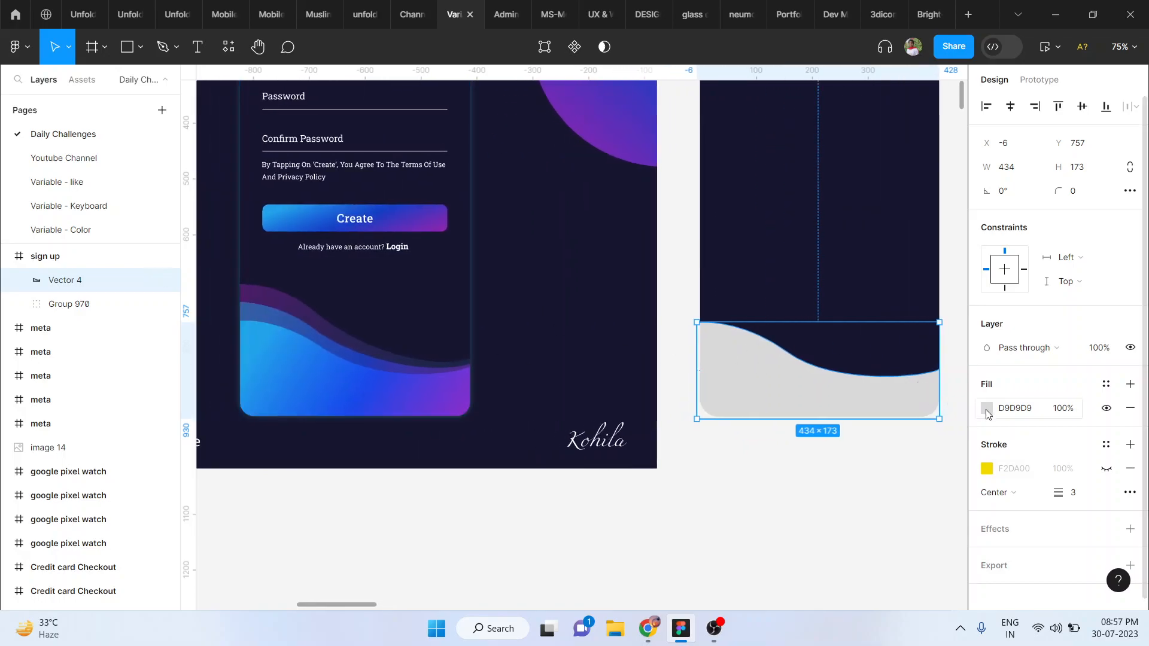
Change the wave's fill to a linear gradient, with its first stop sampled from the reference wave's light blue left side (21A4EA)
left_click(987, 409)
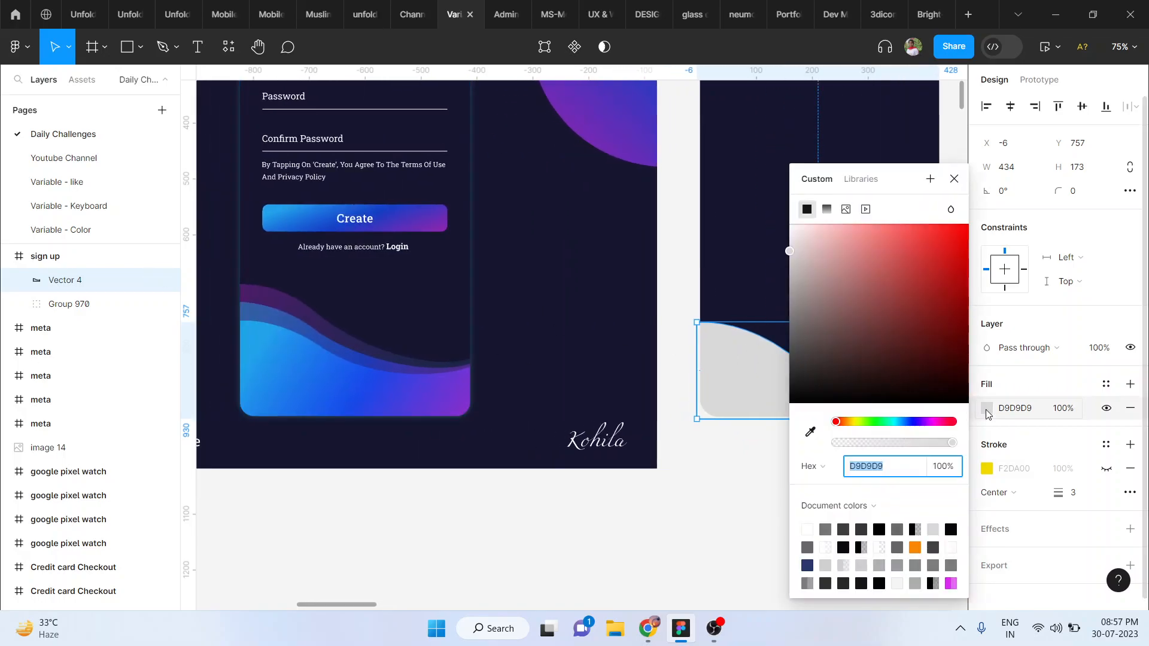
left_click(828, 210)
left_click(809, 190)
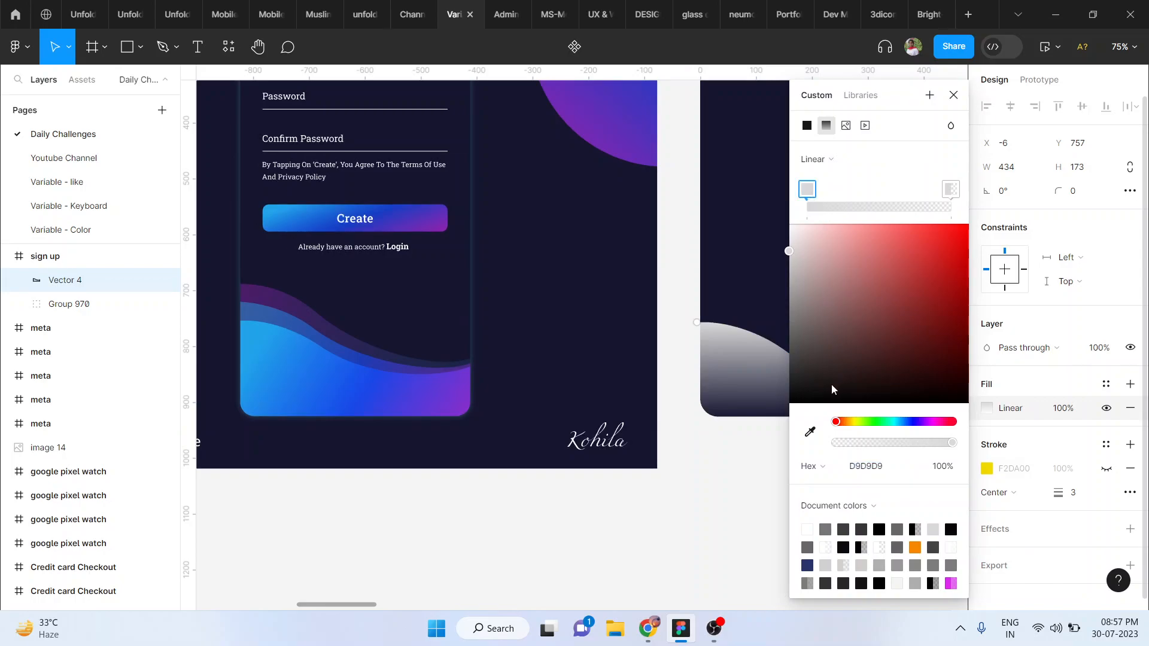
left_click(811, 428)
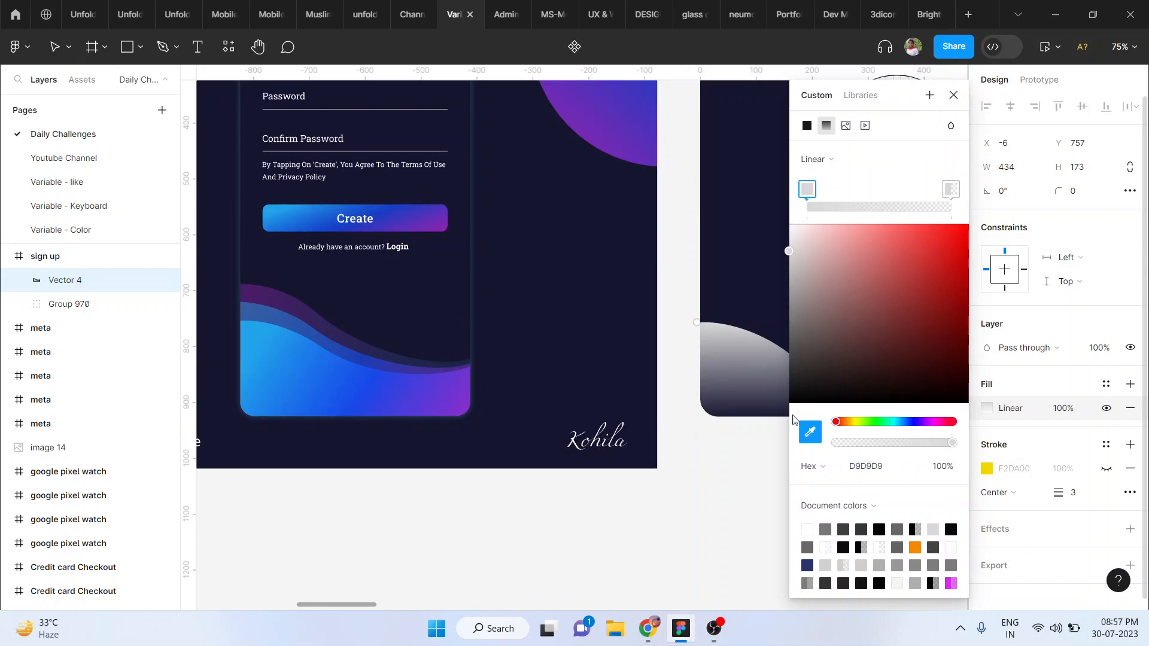
left_click(244, 328)
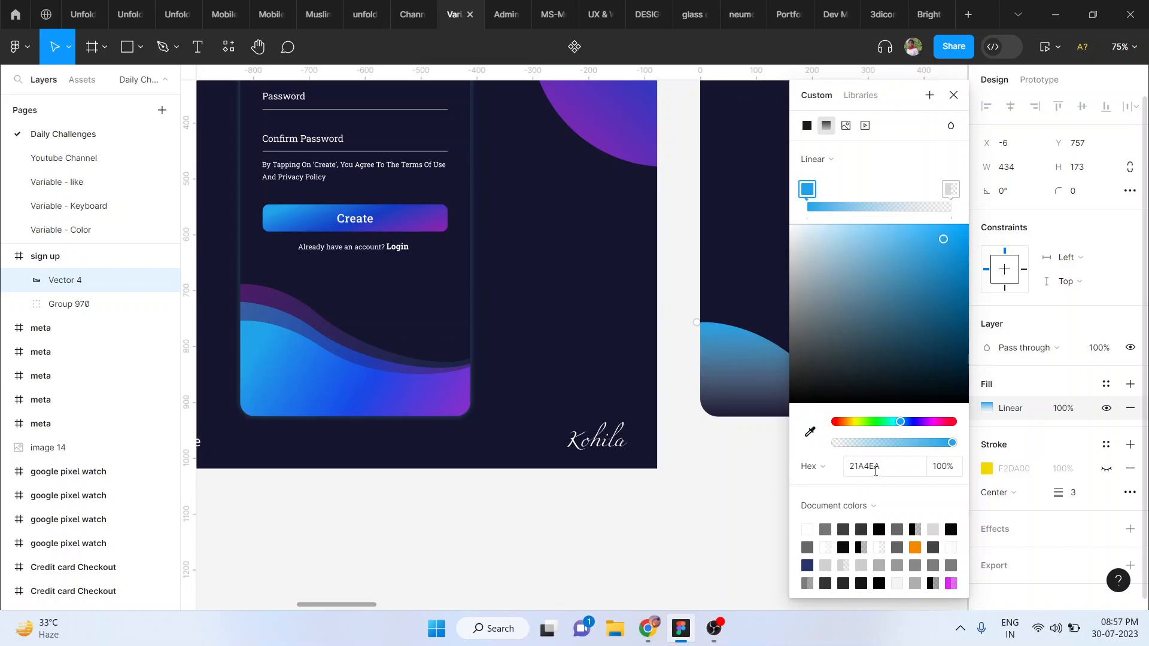
left_click_drag(888, 467, 851, 465)
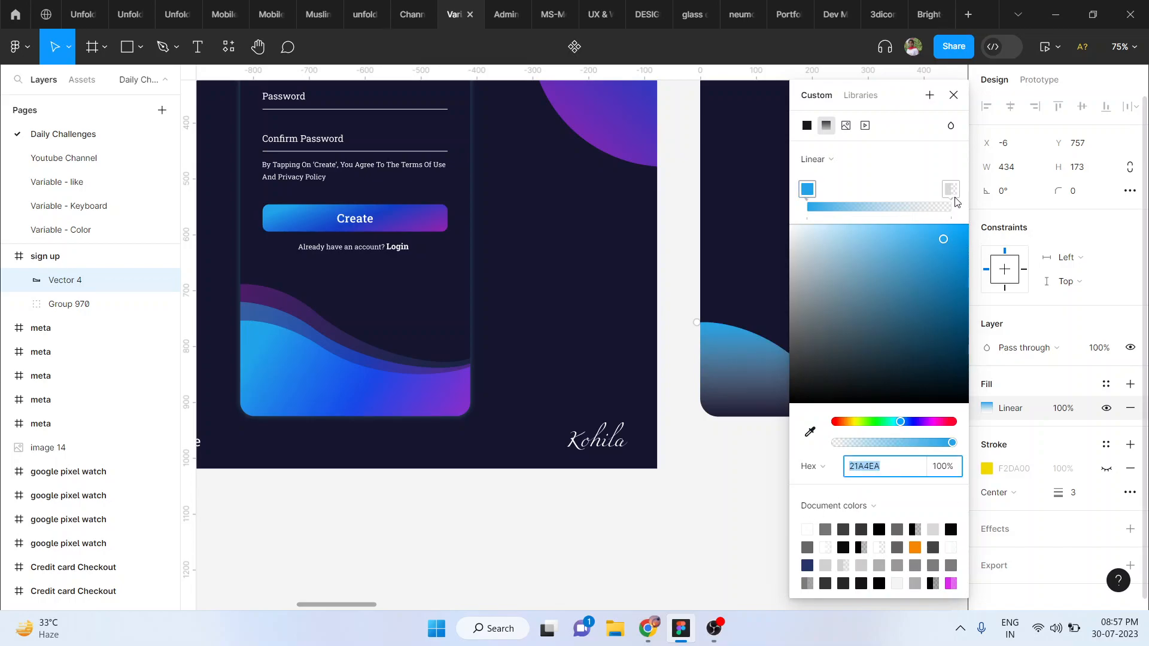
Sample the reference wave's purple corner (8031CD) for the gradient's end stop, and add a middle stop sampled from its blue area (3043E2)
left_click(952, 196)
left_click(810, 432)
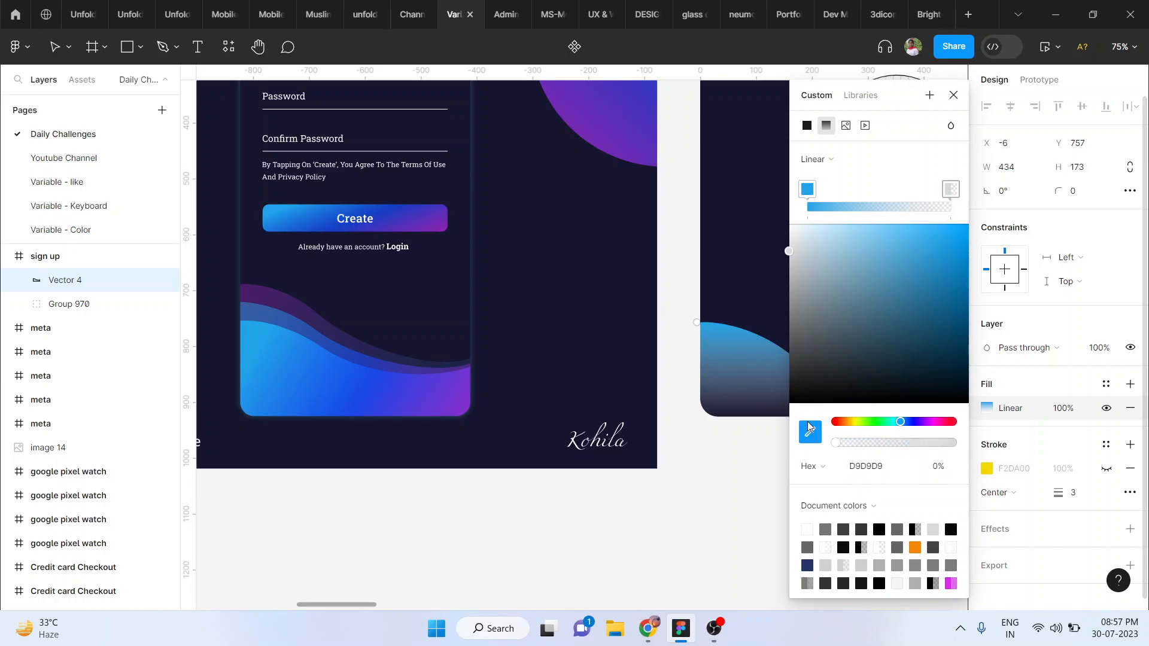
left_click(468, 402)
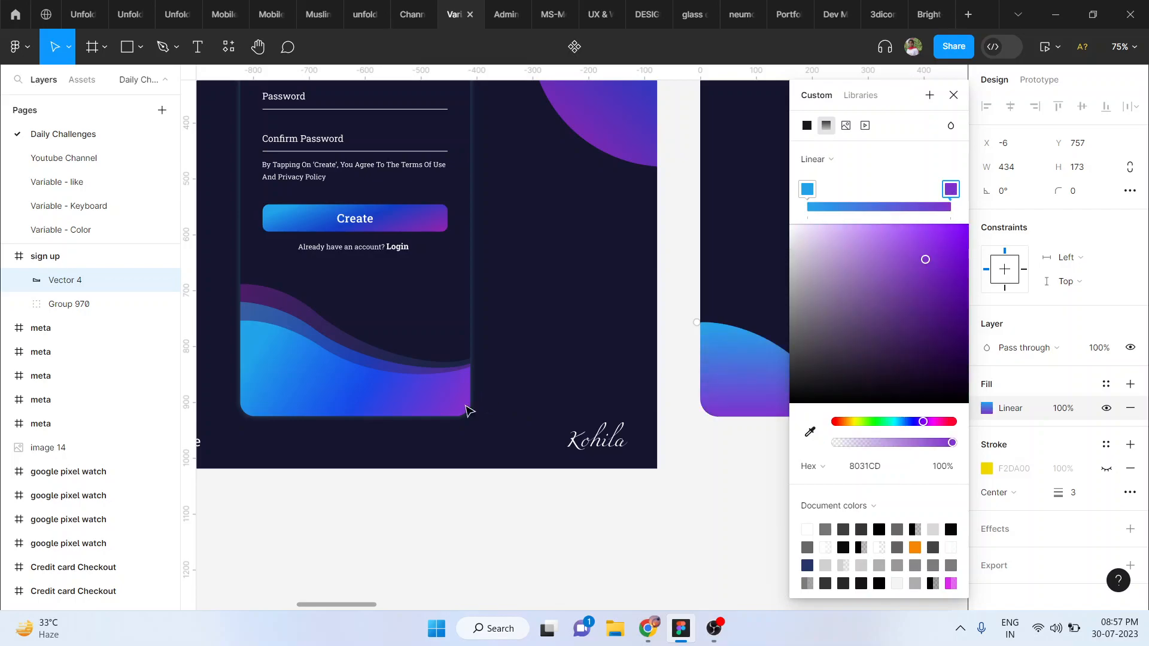
left_click(877, 207)
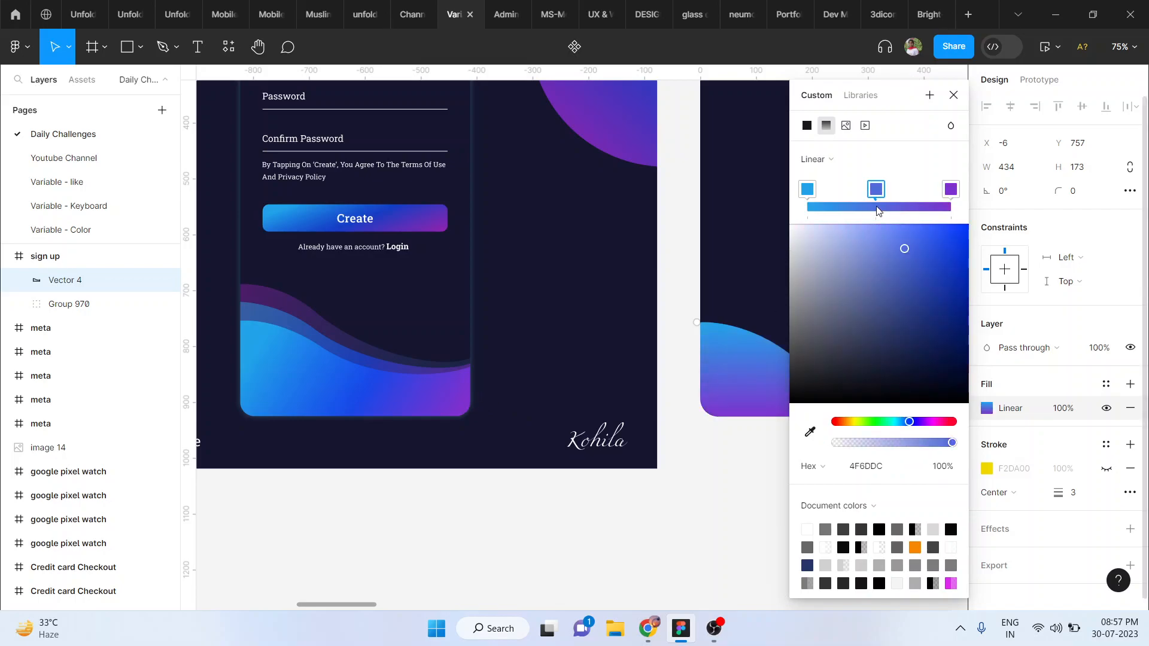
left_click(810, 432)
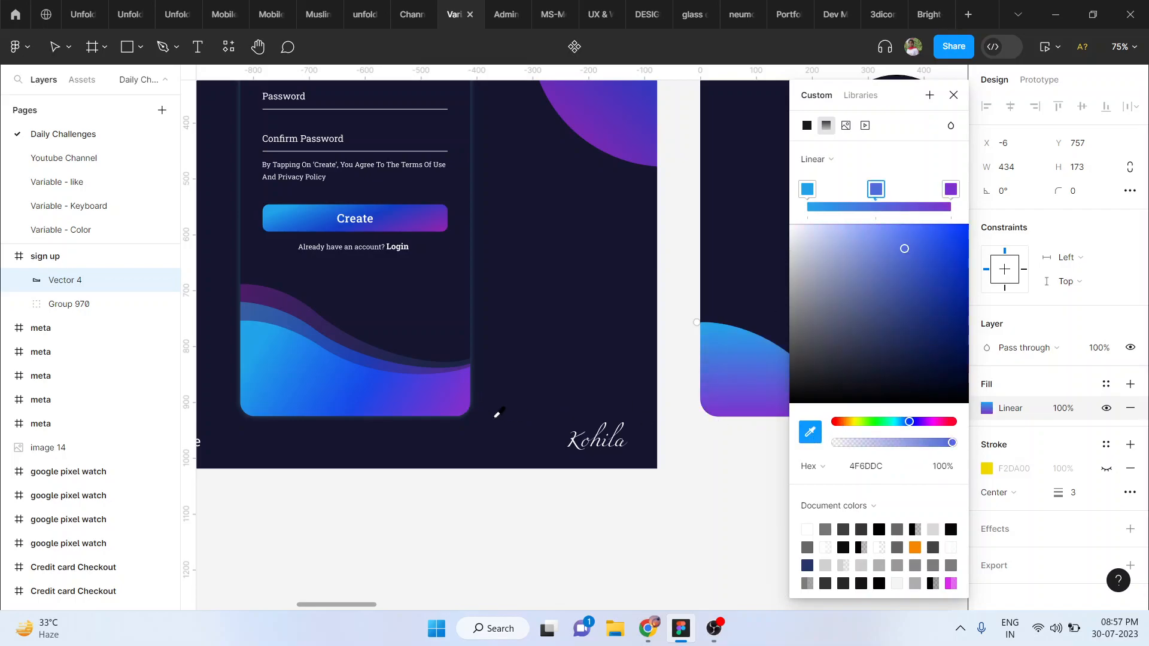
left_click(389, 394)
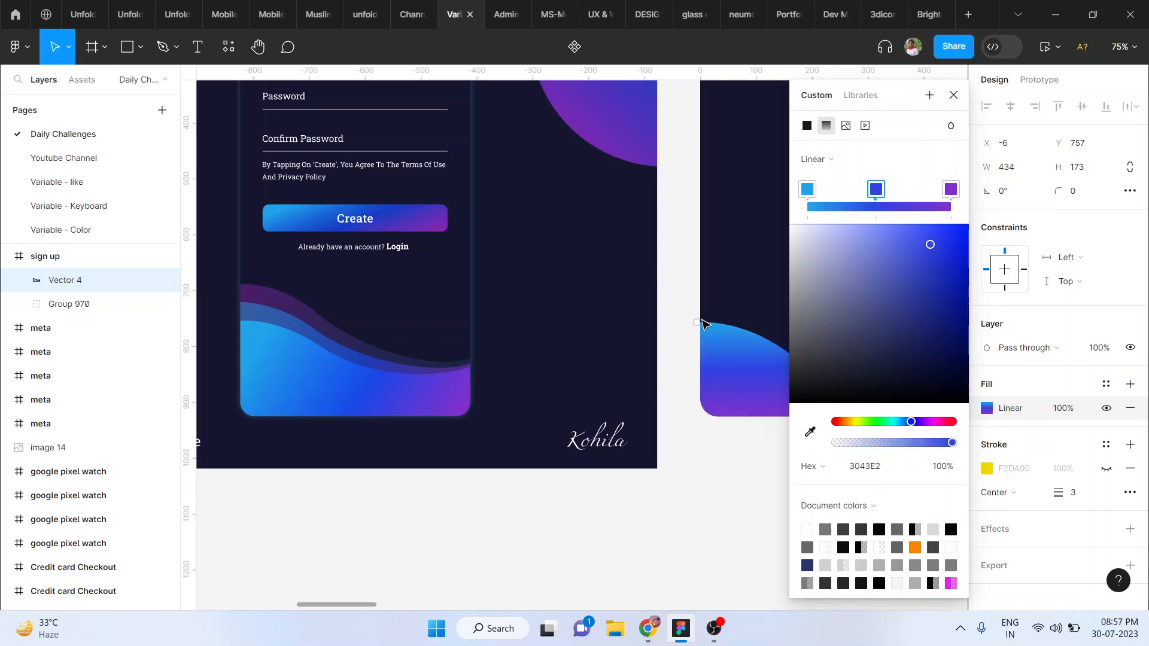
Reorient the gradient to run diagonally from the wave's upper-left end to its lower-right corner
scroll(658, 315, "right", 5)
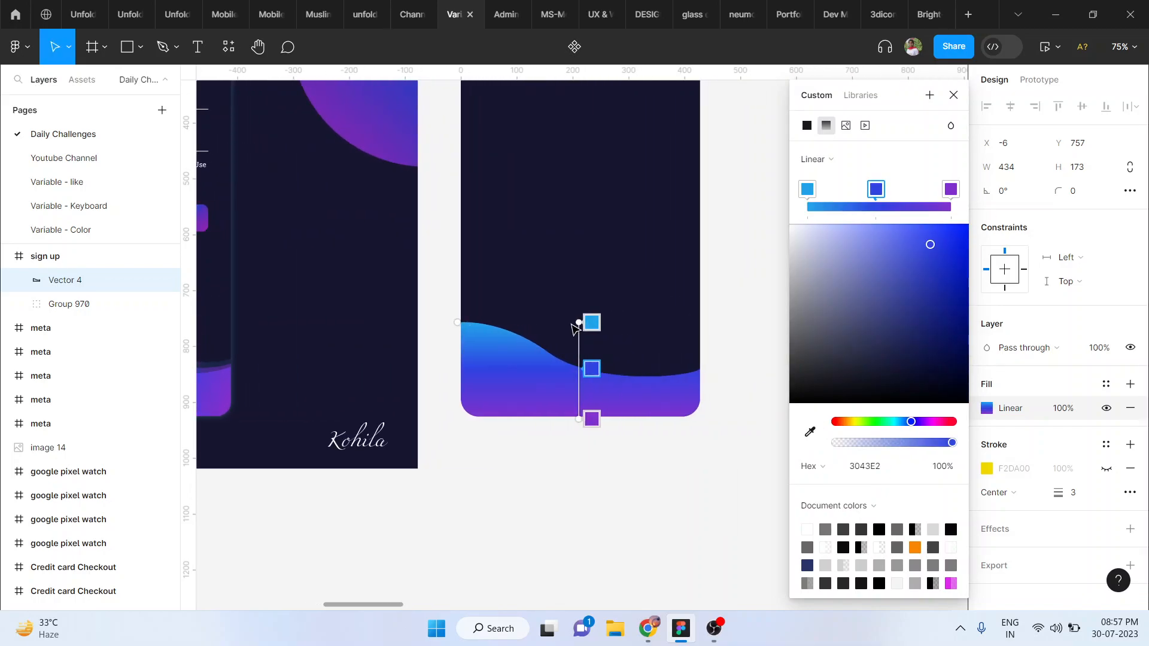
left_click_drag(579, 319, 464, 331)
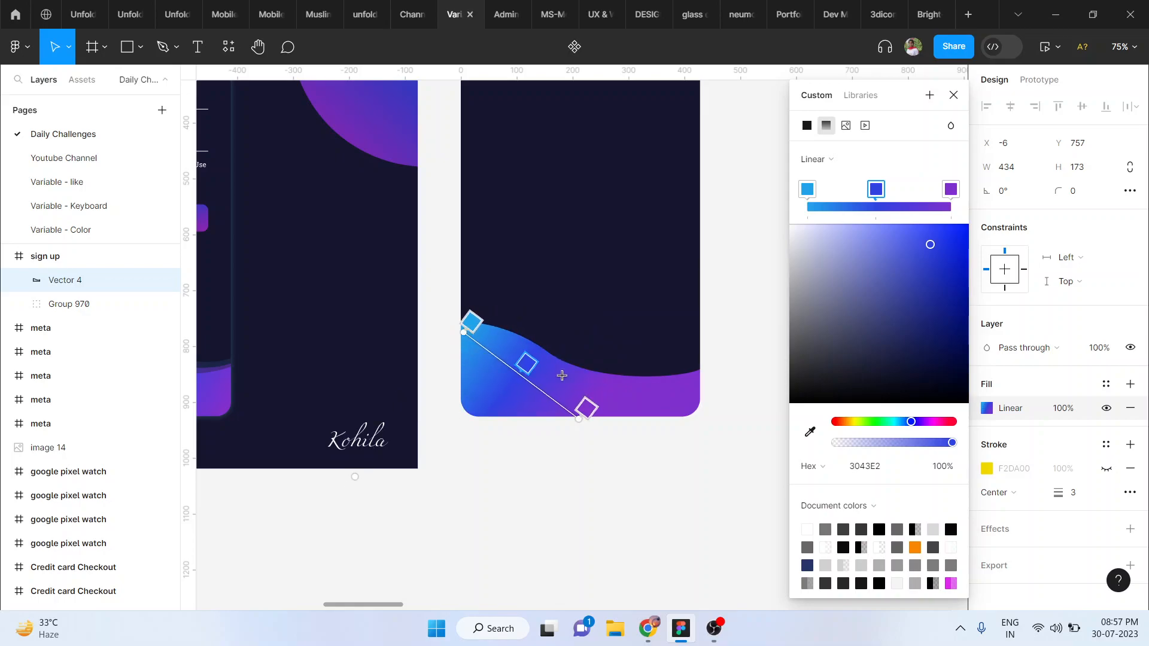
left_click_drag(581, 419, 698, 410)
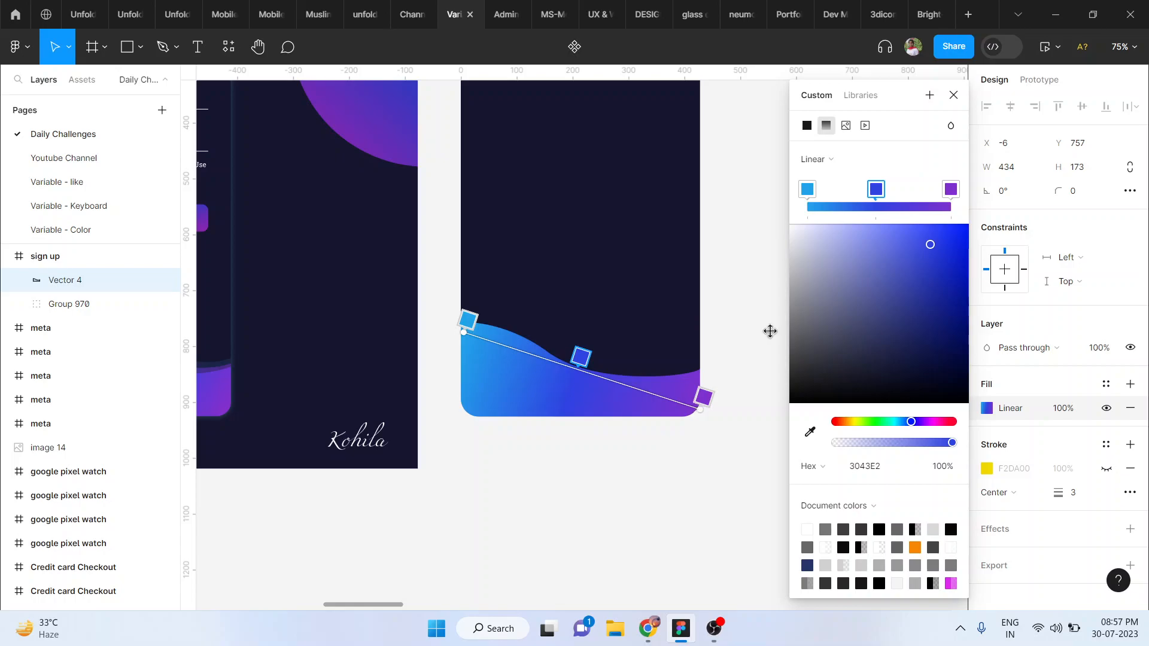
Brighten the gradient's middle stop to 4659F8 and close the fill settings
left_click_drag(918, 233, 917, 234)
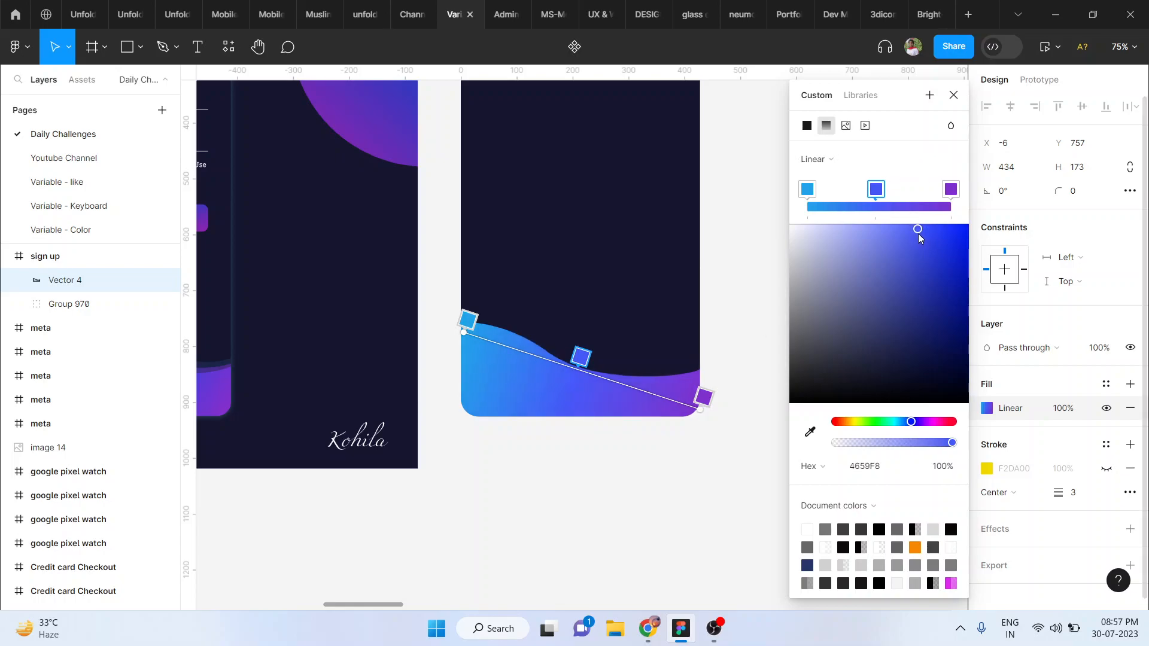
scroll(601, 492, "left", 5)
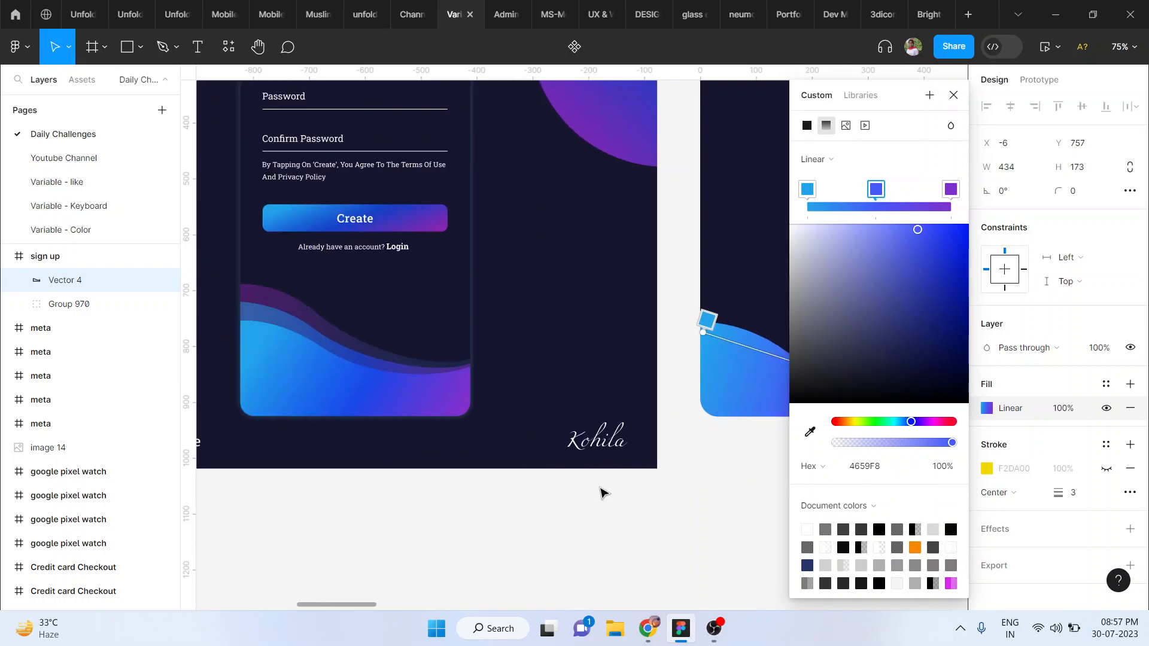
left_click(720, 511)
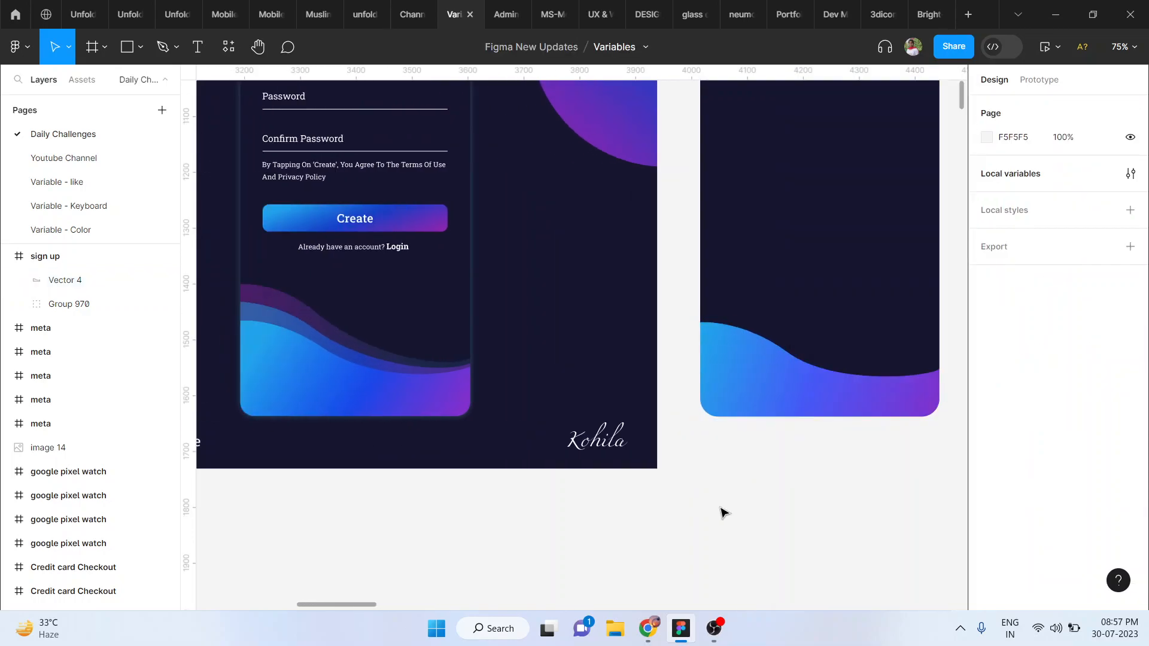
Deepen the wave's right-hand dip by extending the mid-slope point's lower curve handle down and to the right, and finish path editing
scroll(721, 513, "right", 2)
left_click(834, 399)
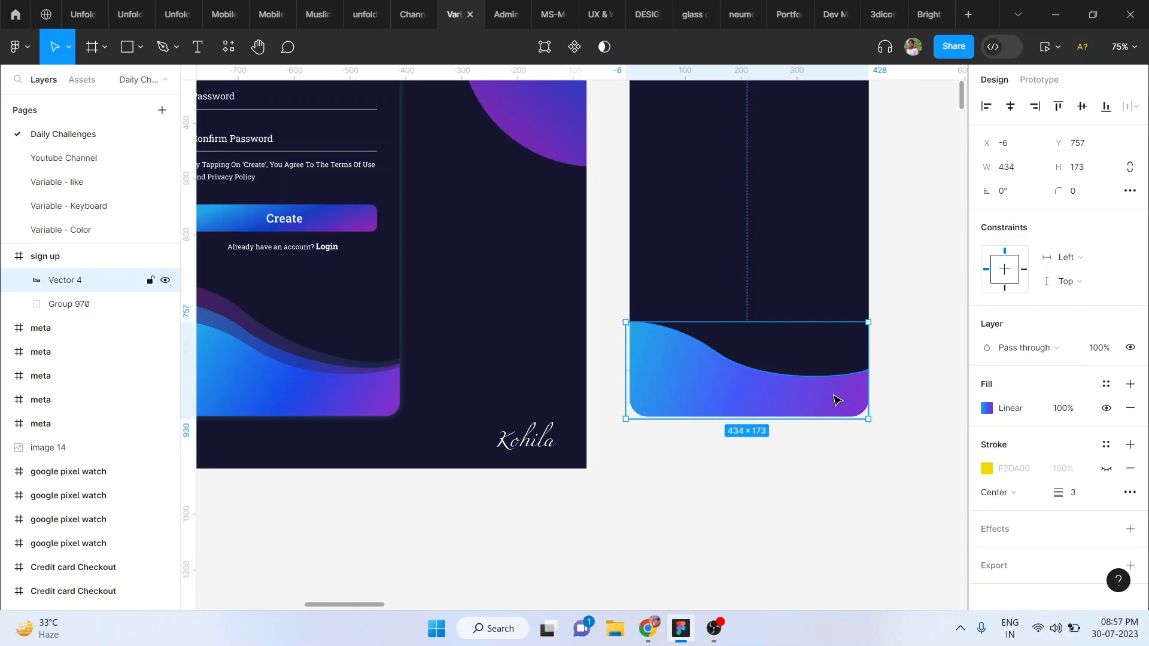
scroll(833, 397, "up", 5, "ctrl")
double_click(836, 398)
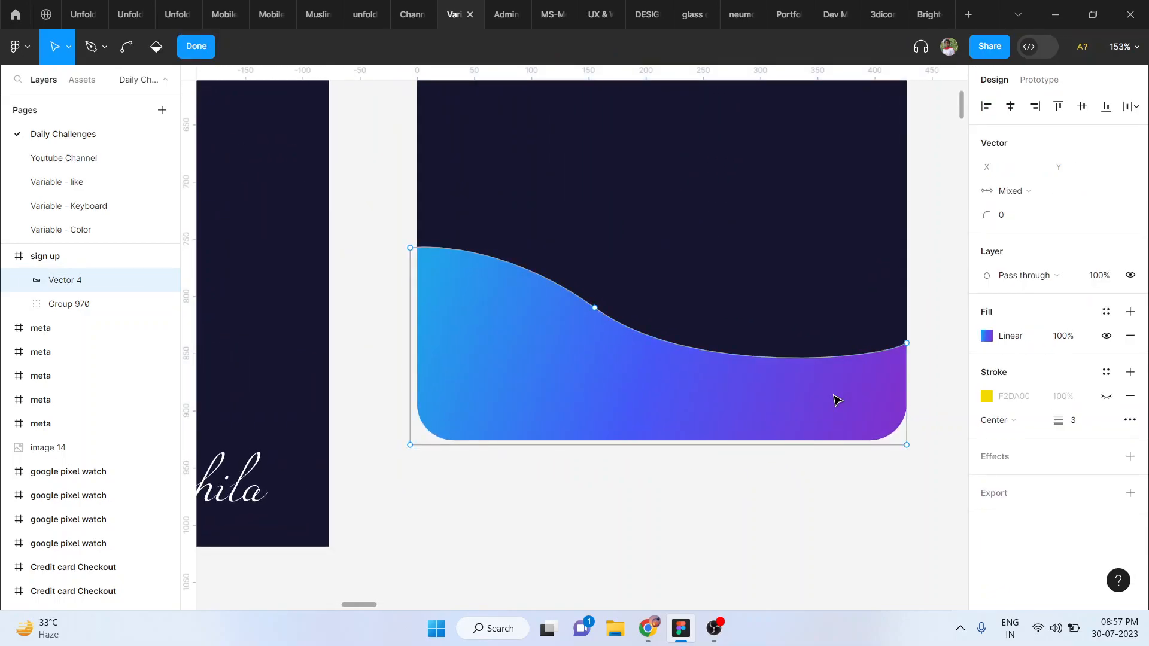
scroll(646, 319, "up", 4, "ctrl")
left_click(536, 305)
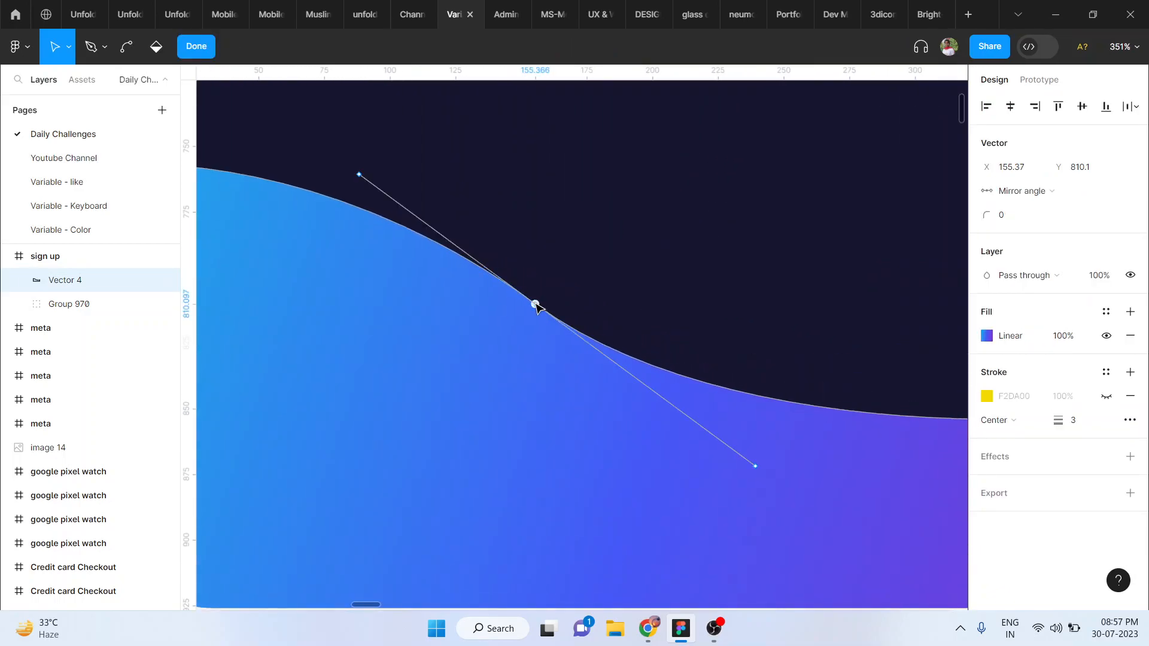
scroll(535, 305, "down", 4, "ctrl")
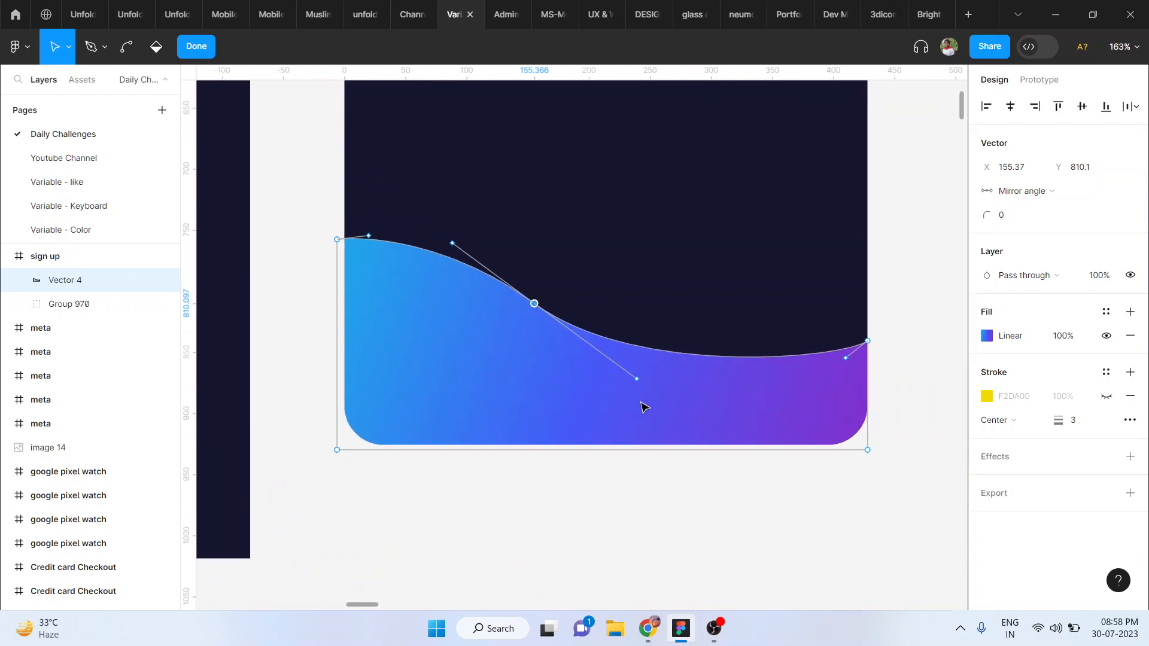
left_click_drag(637, 380, 696, 420)
key("Escape")
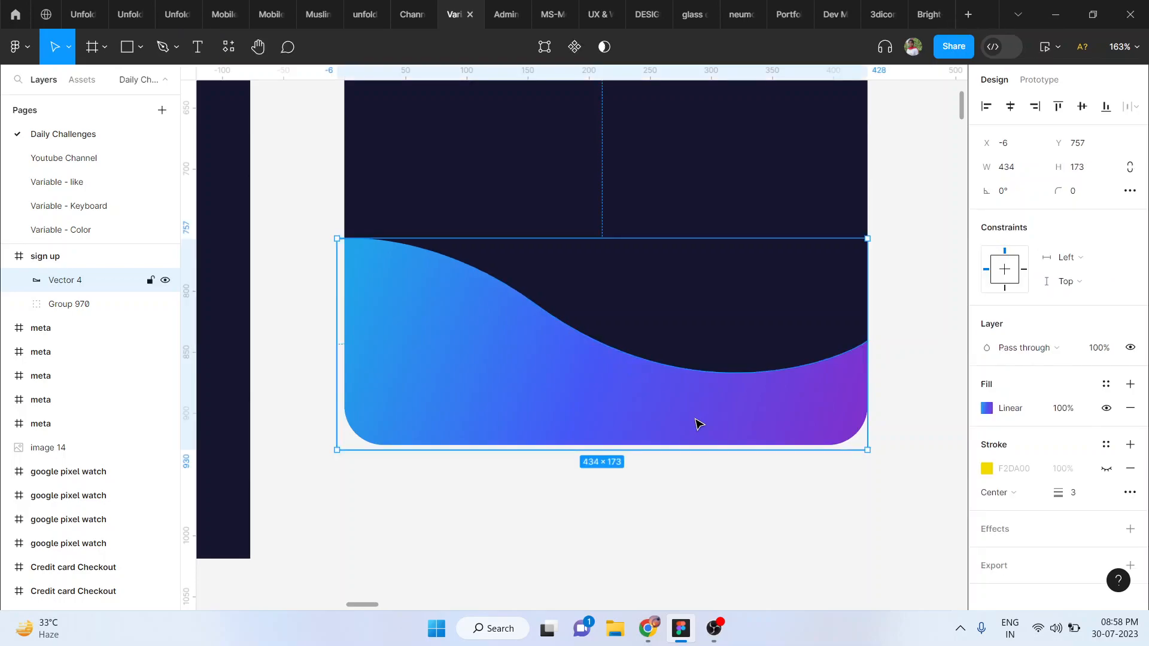
left_click(694, 511)
Duplicate the gradient wave straight upward, placing the copy at X -6, Y 730
left_click(527, 381)
left_click_drag(523, 349, 523, 342)
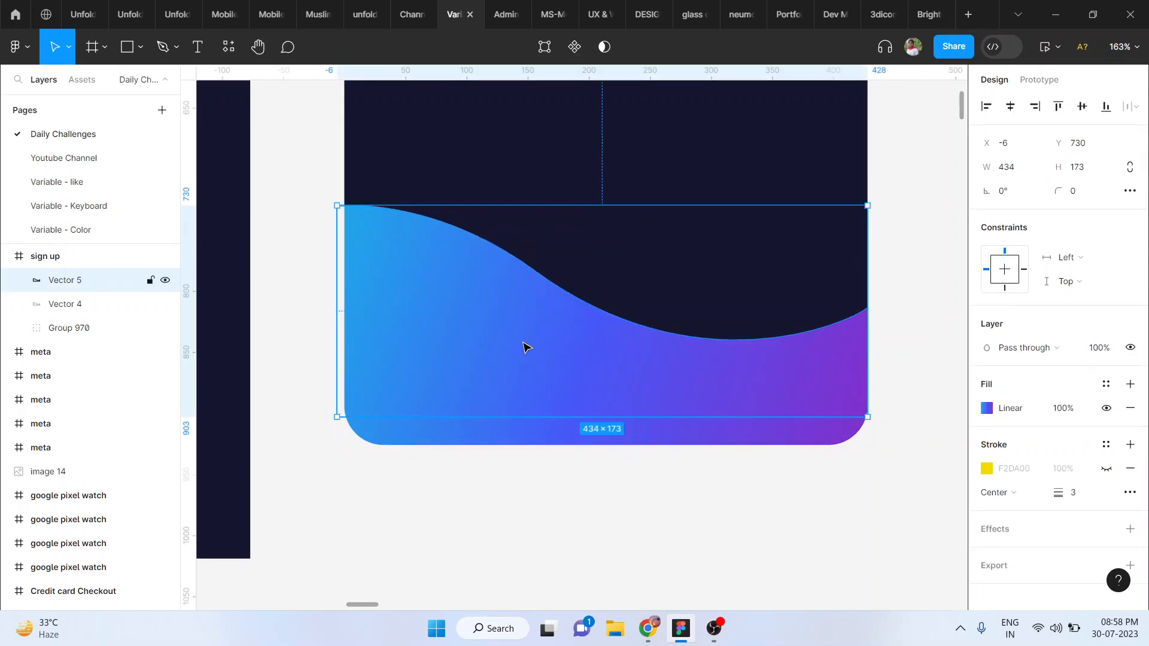
Bring the duplicated wave to the front and try stretching its lower edge to a height of 189
right_click(522, 342)
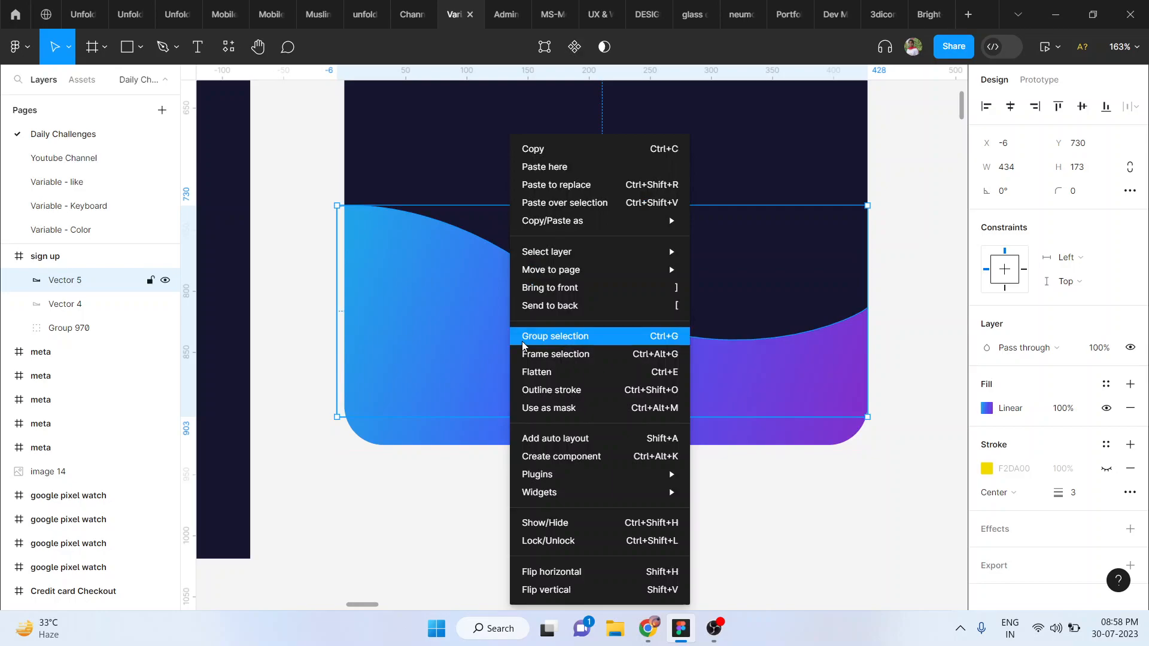
left_click(576, 289)
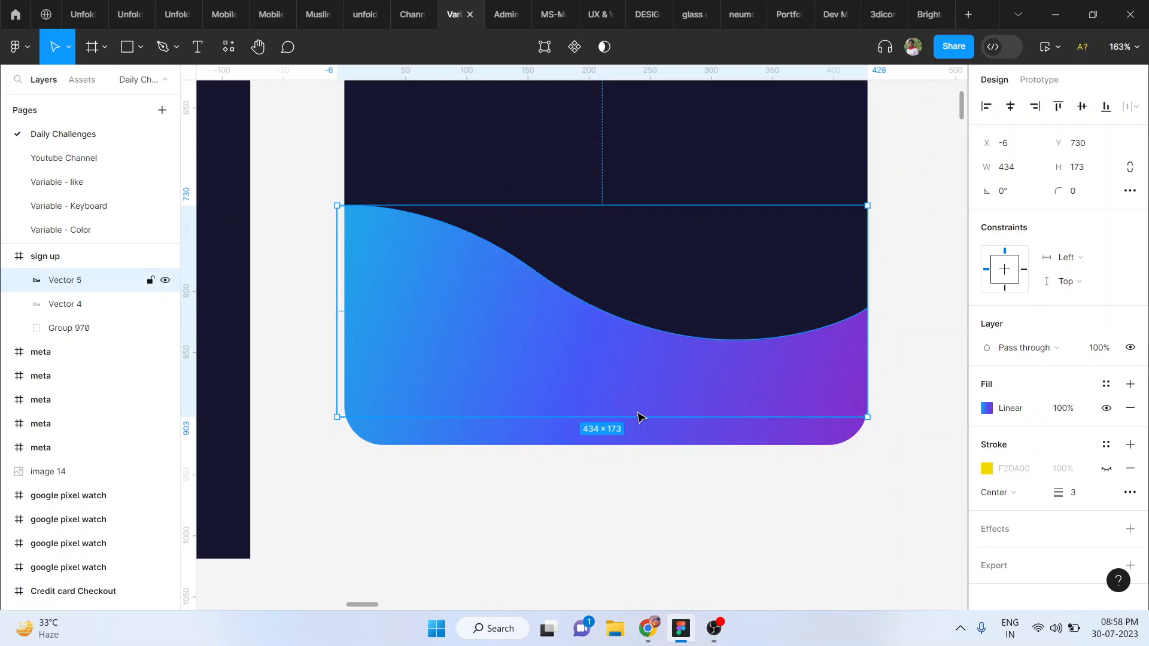
left_click_drag(635, 415, 636, 436)
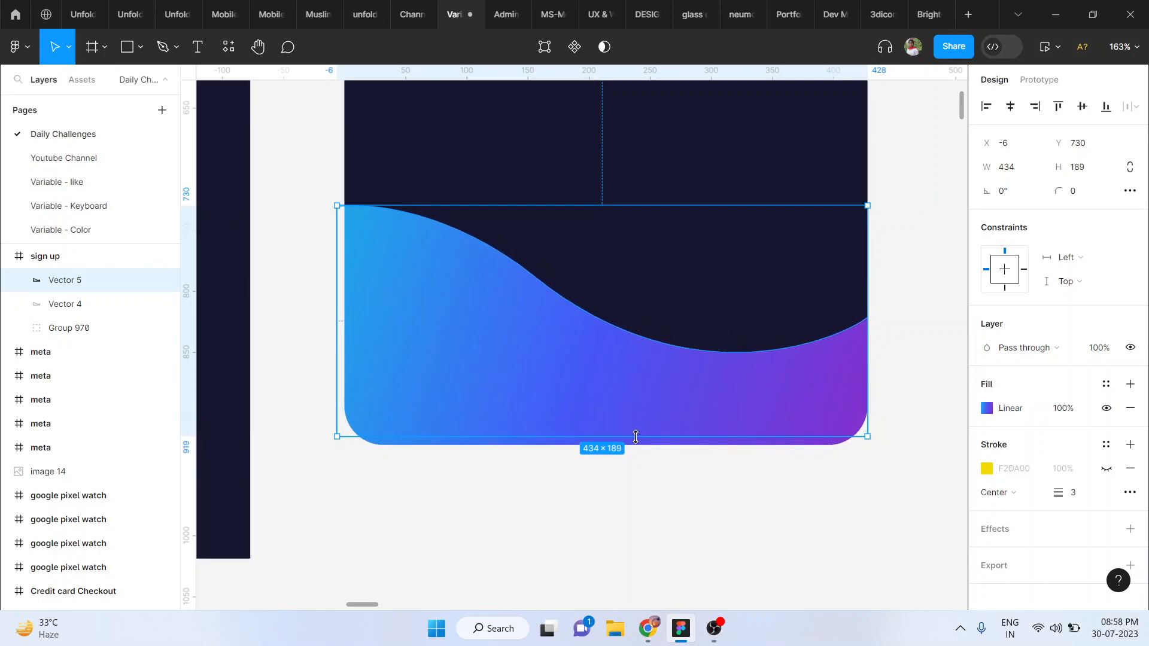
key("ctrl+z")
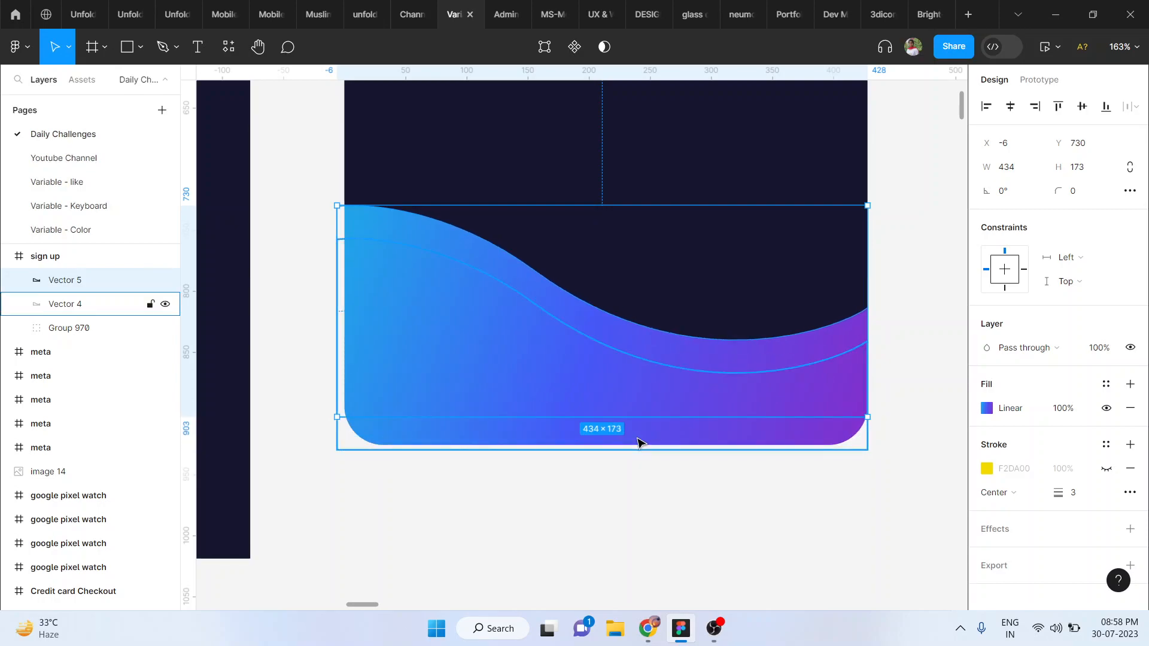
Set the duplicated wave's gradient fill opacity to 50%
scroll(534, 307, "up", 2)
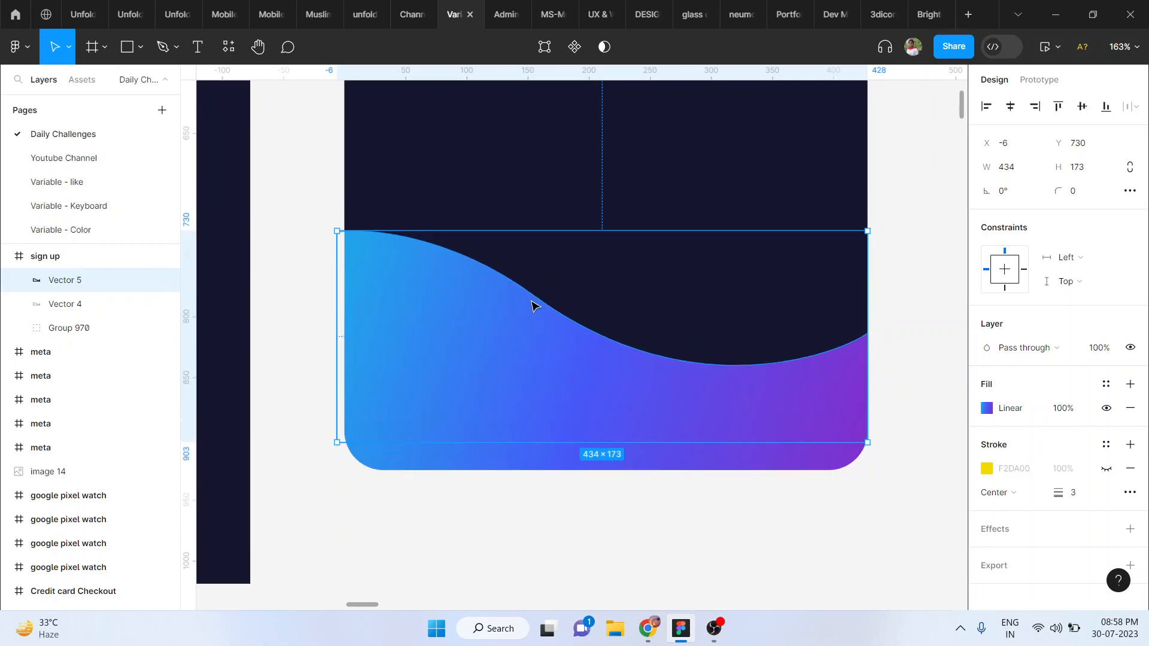
left_click(1074, 407)
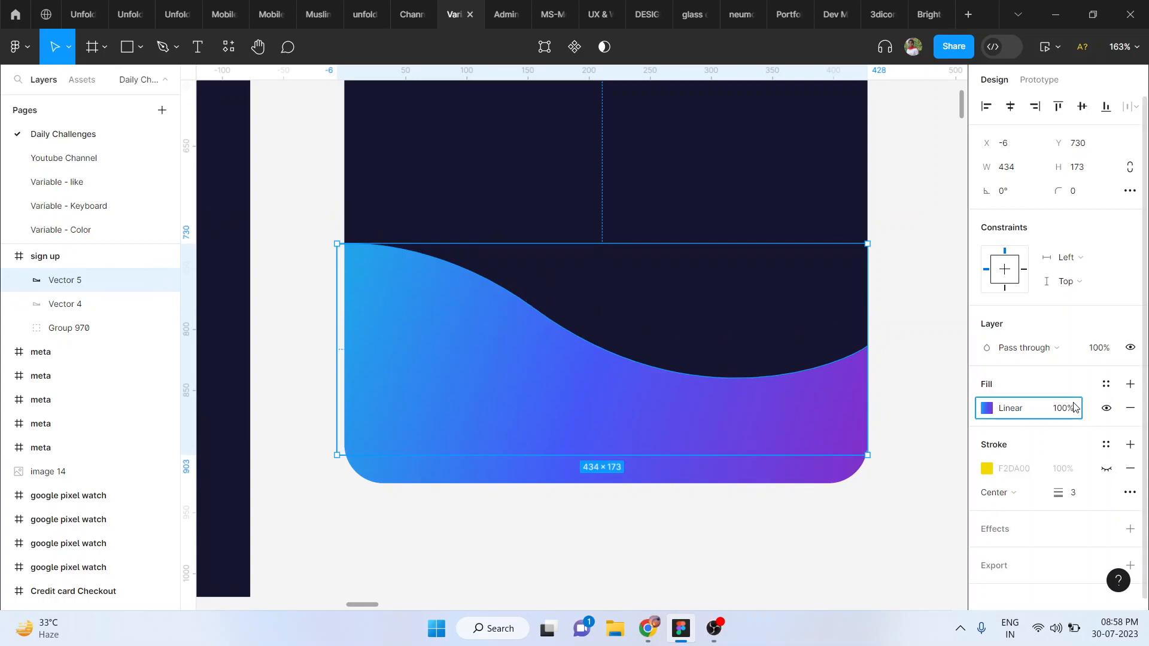
type("50")
key("Return")
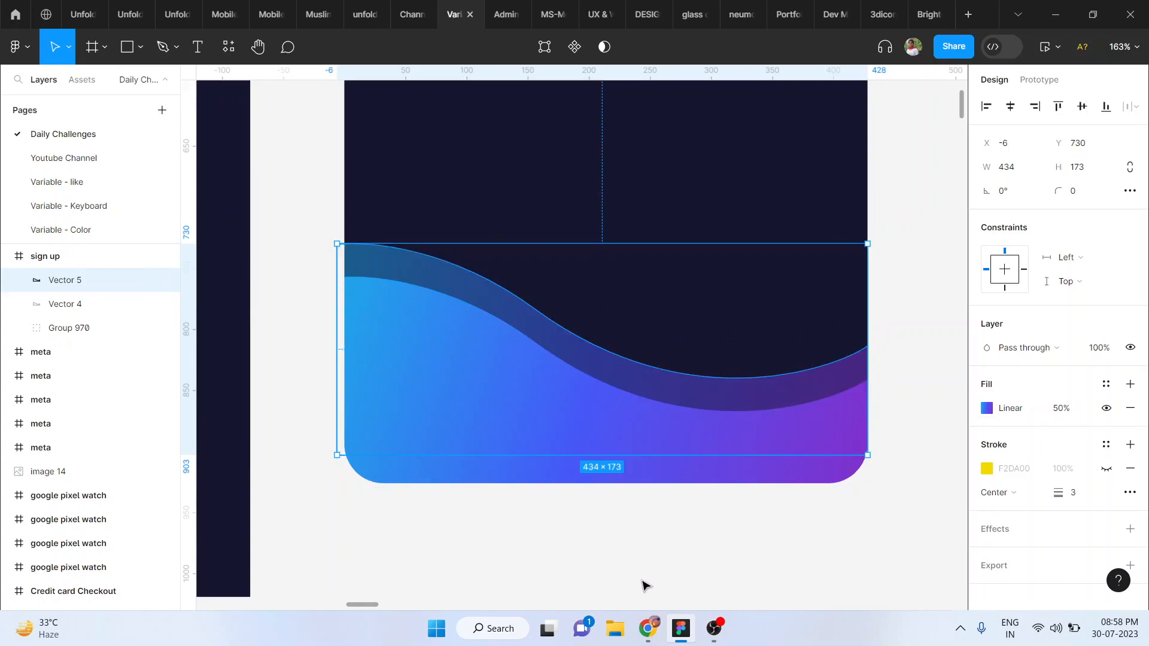
Duplicate the 50% opacity wave and raise the new copy to Y 698
scroll(643, 585, "left", 5)
scroll(643, 586, "left", 10)
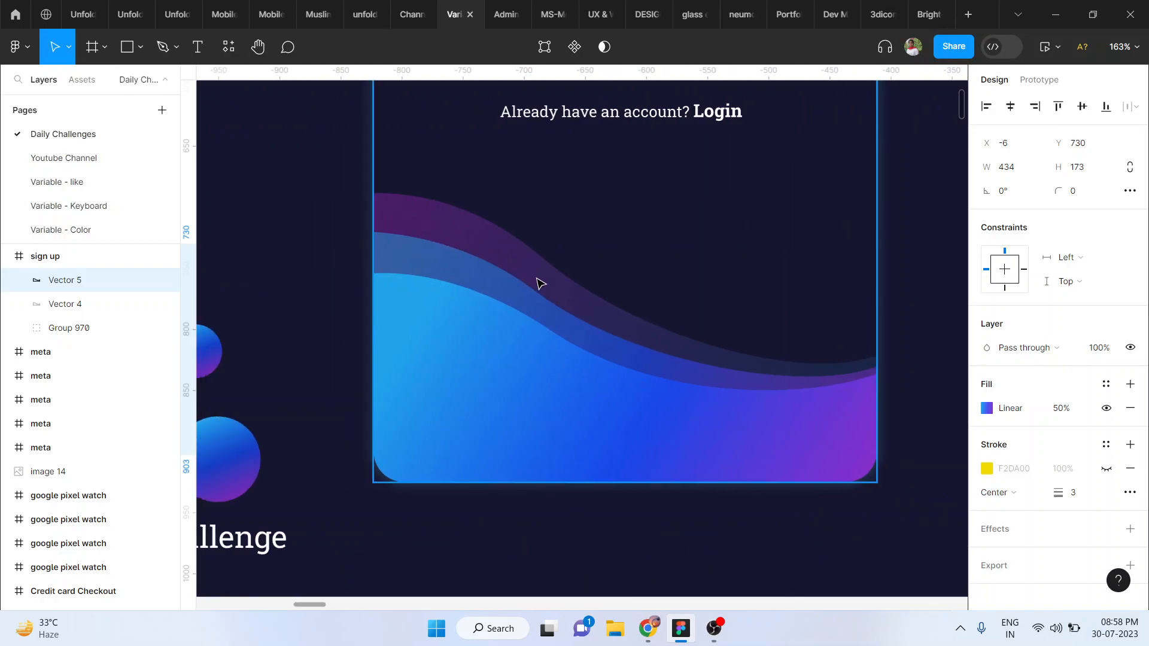
scroll(537, 280, "right", 10)
scroll(538, 280, "down", 5)
scroll(538, 280, "up", 3)
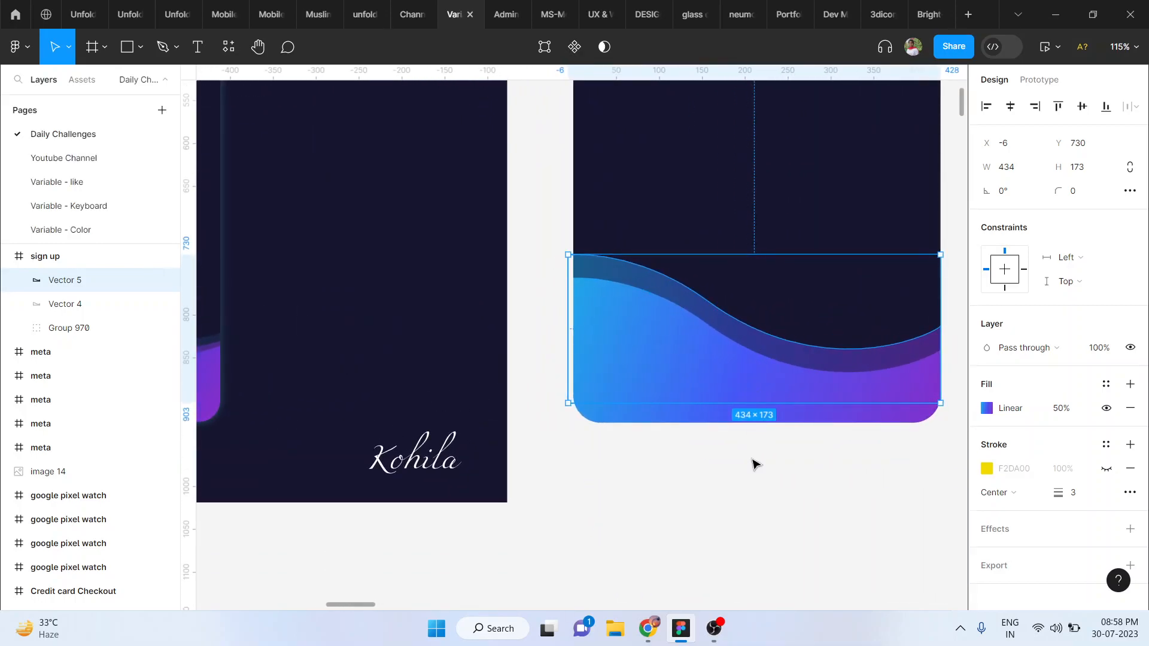
left_click(943, 579)
left_click(679, 292)
key("ctrl+d")
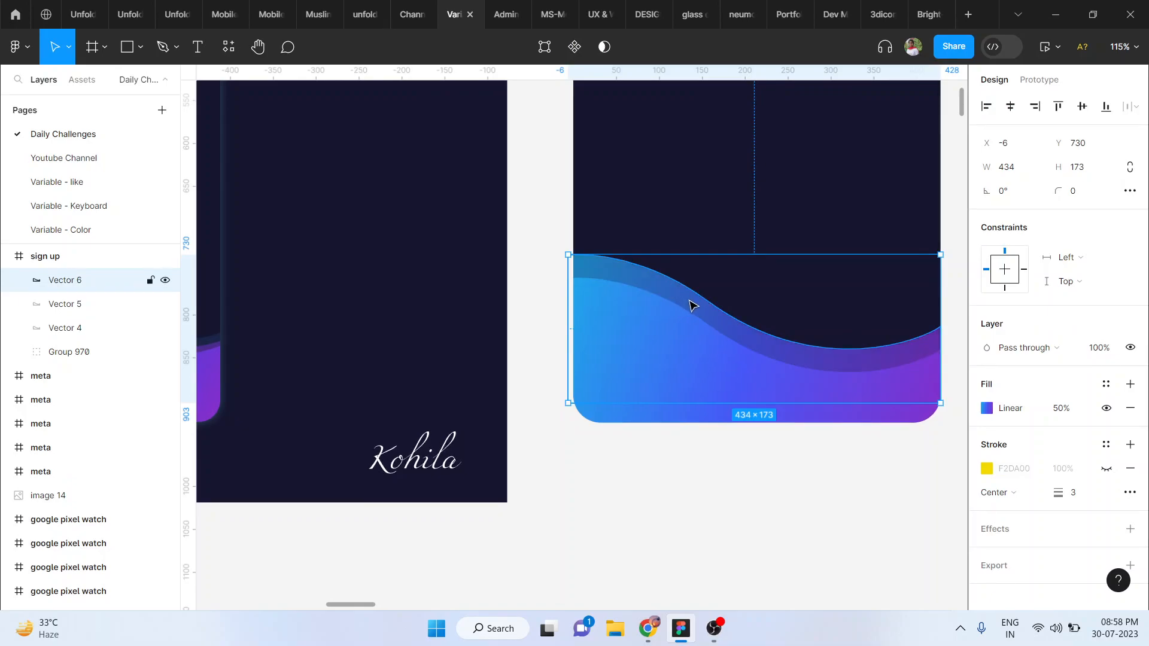
key("shift+Up")
key("shift+Up")
key("shift+Up")
key("Up")
key("Up")
key("Up")
key("Up")
key("Up")
key("Up")
key("Up")
key("Up")
key("Up")
key("Down")
key("Down")
key("Down")
key("Down")
key("Down")
key("Down")
key("Down")
Send the topmost wave copy behind all the other layers in the sign up frame
scroll(691, 306, "down", 3)
right_click(710, 306)
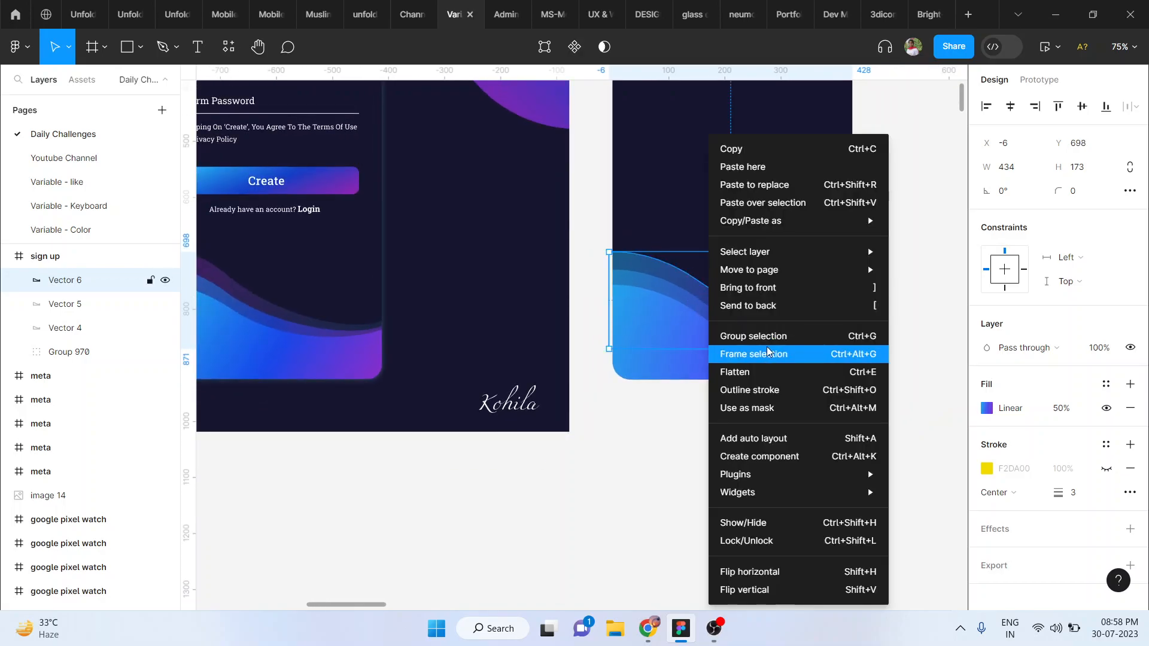
left_click(769, 306)
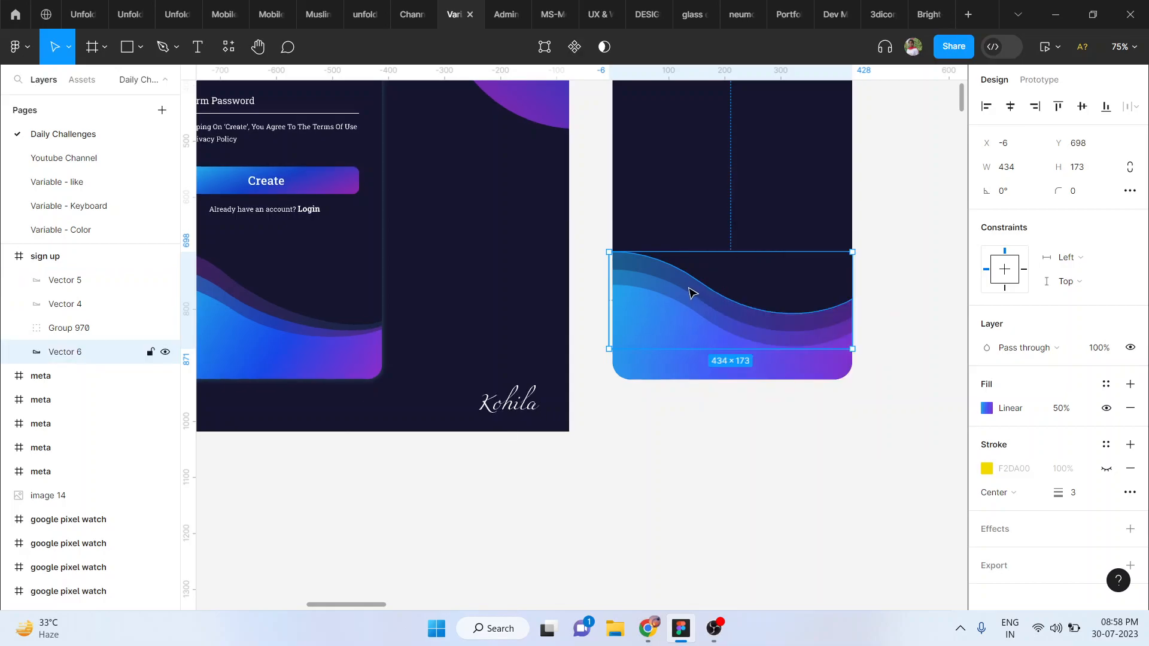
Change the rear wave's first gradient stop to purple 7D31CE, sampled from the lower-right corner of the reference wave
left_click(986, 408)
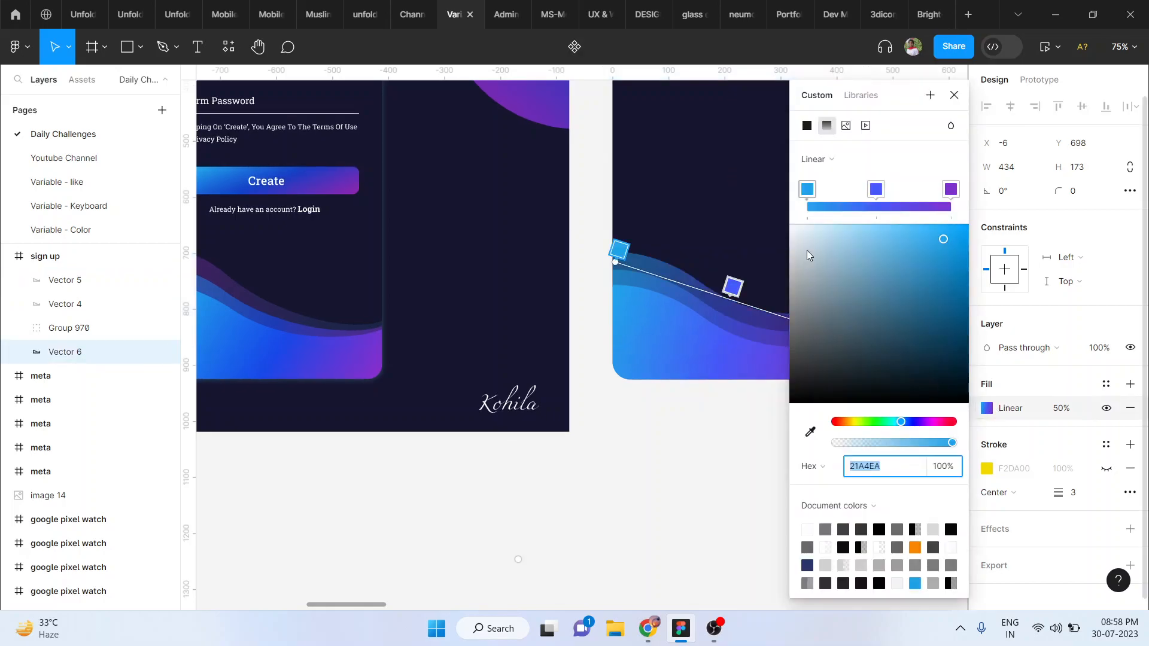
left_click(951, 190)
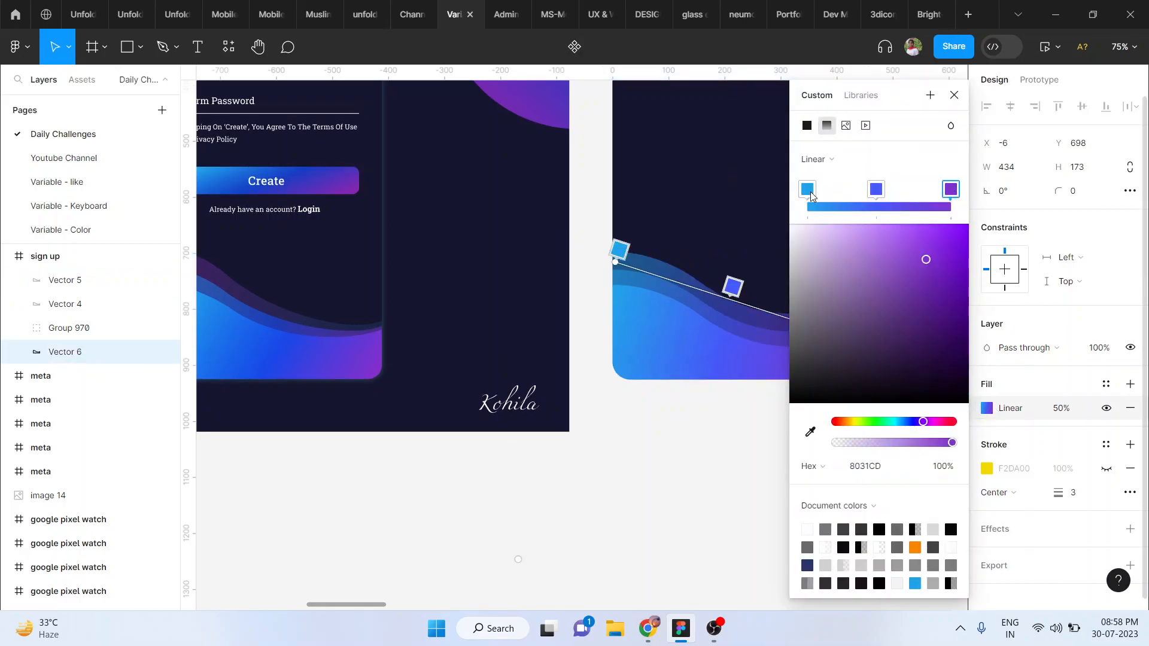
left_click(810, 195)
scroll(464, 325, "up", 4, "ctrl")
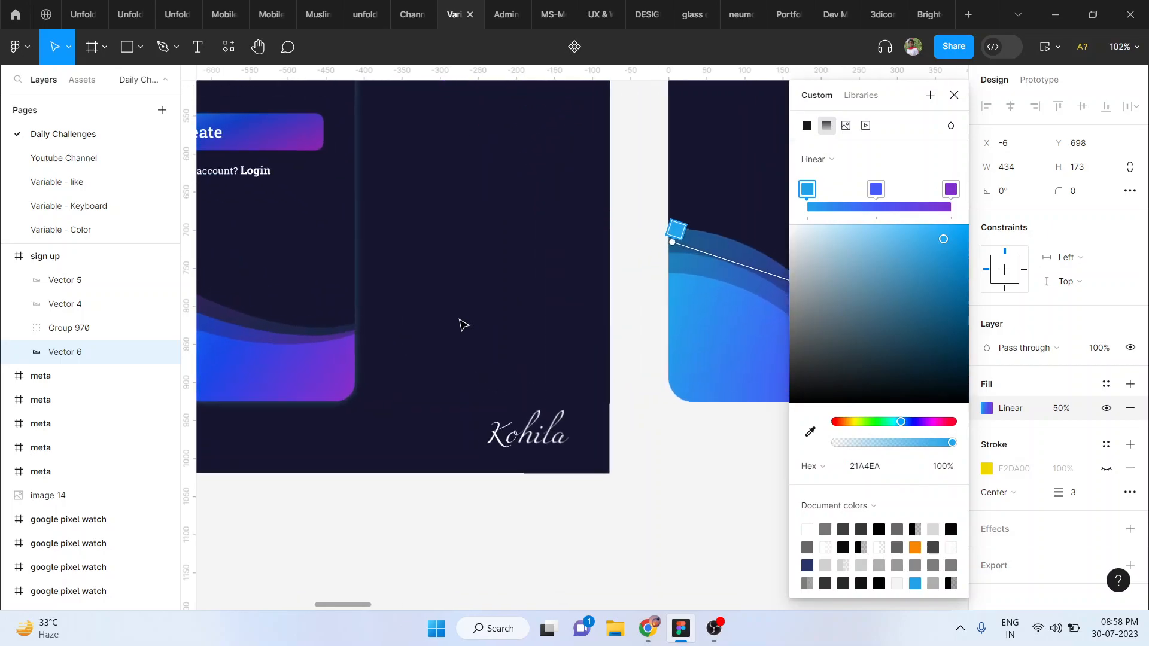
scroll(464, 325, "right", 3)
scroll(463, 325, "up", 2)
scroll(464, 325, "up", 6, "ctrl")
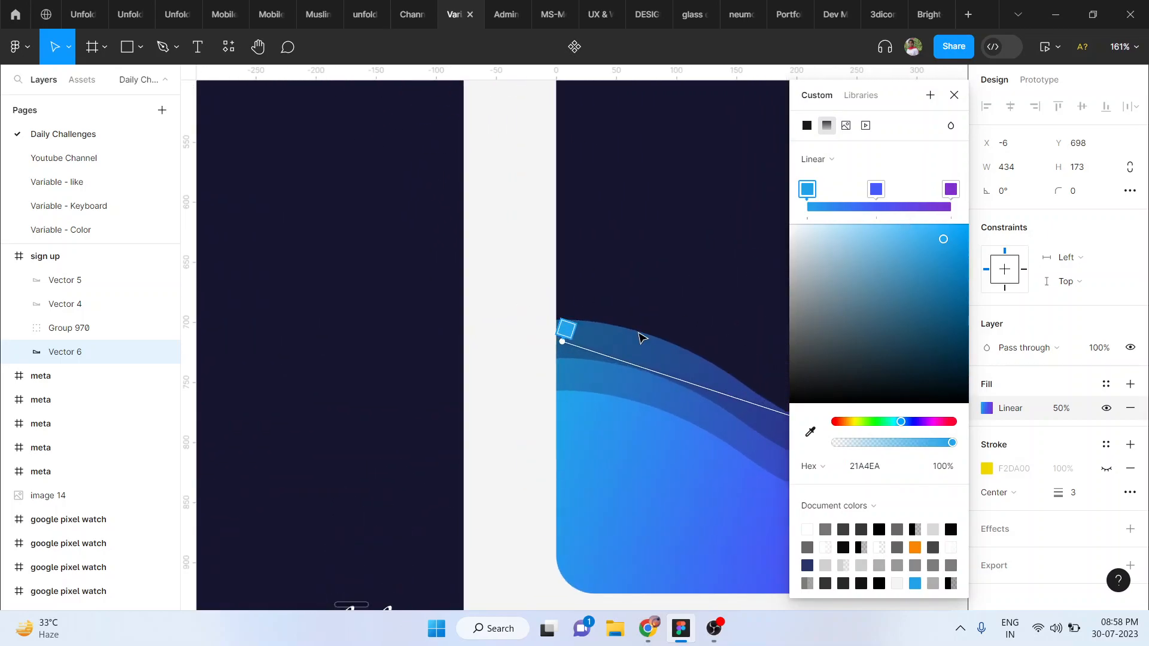
scroll(640, 338, "down", 4)
left_click(811, 432)
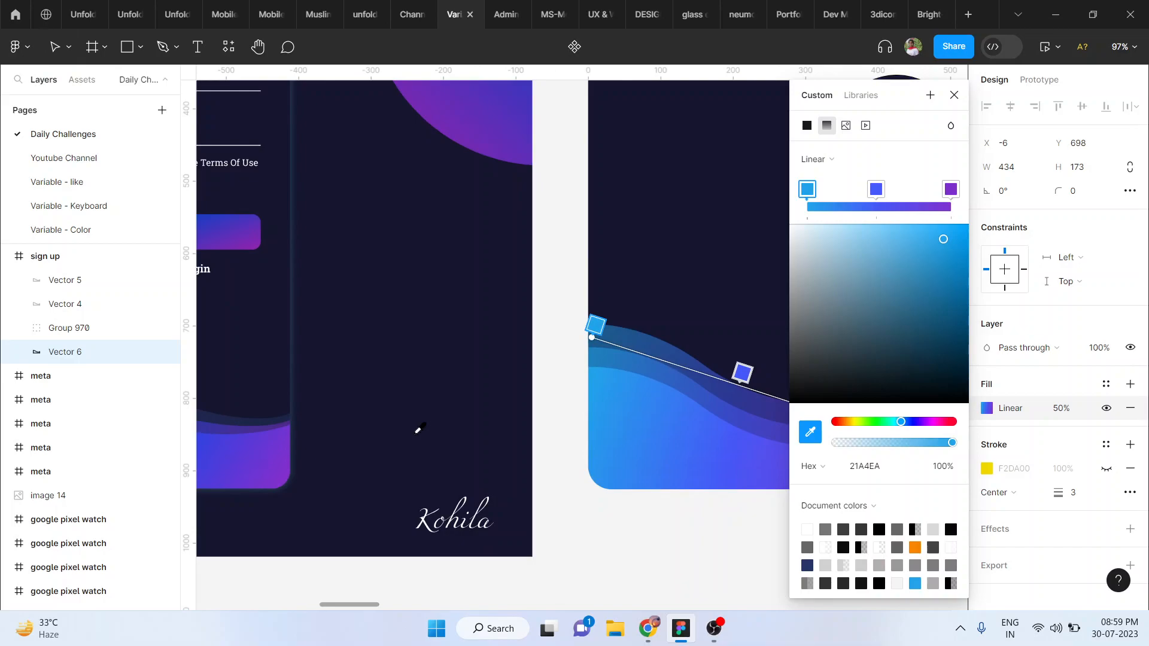
scroll(419, 429, "left", 2)
left_click(317, 479)
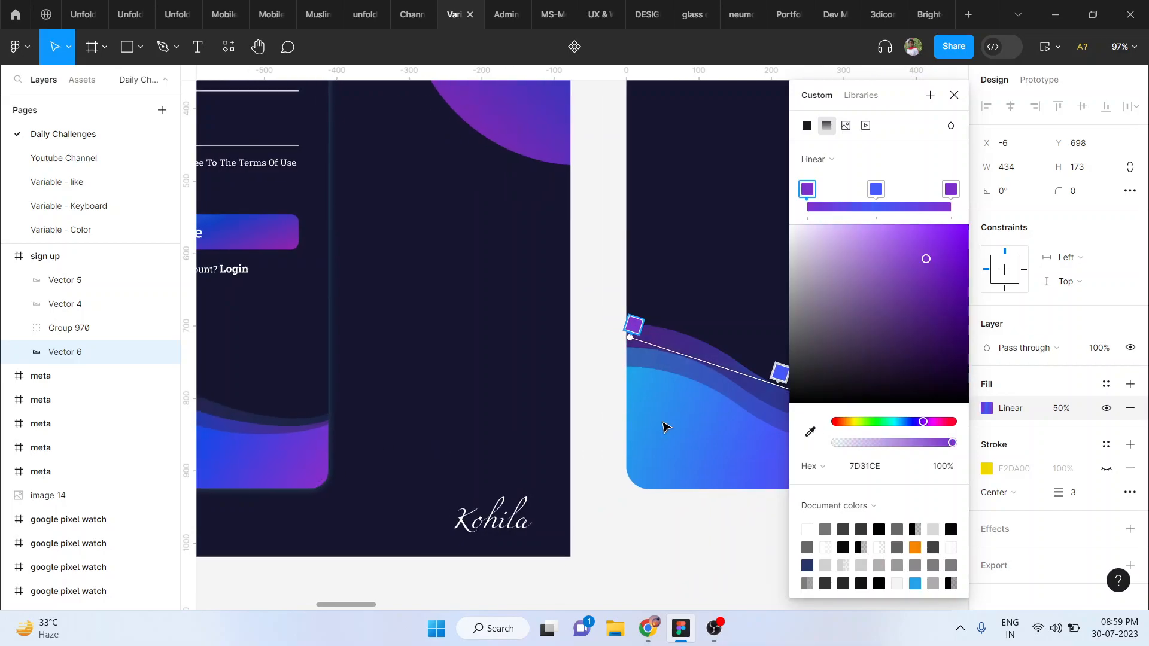
Delete the rear wave gradient's blue middle stop and move the gradient's end point upward near the wave's right edge
scroll(661, 423, "right", 3)
left_click(687, 369)
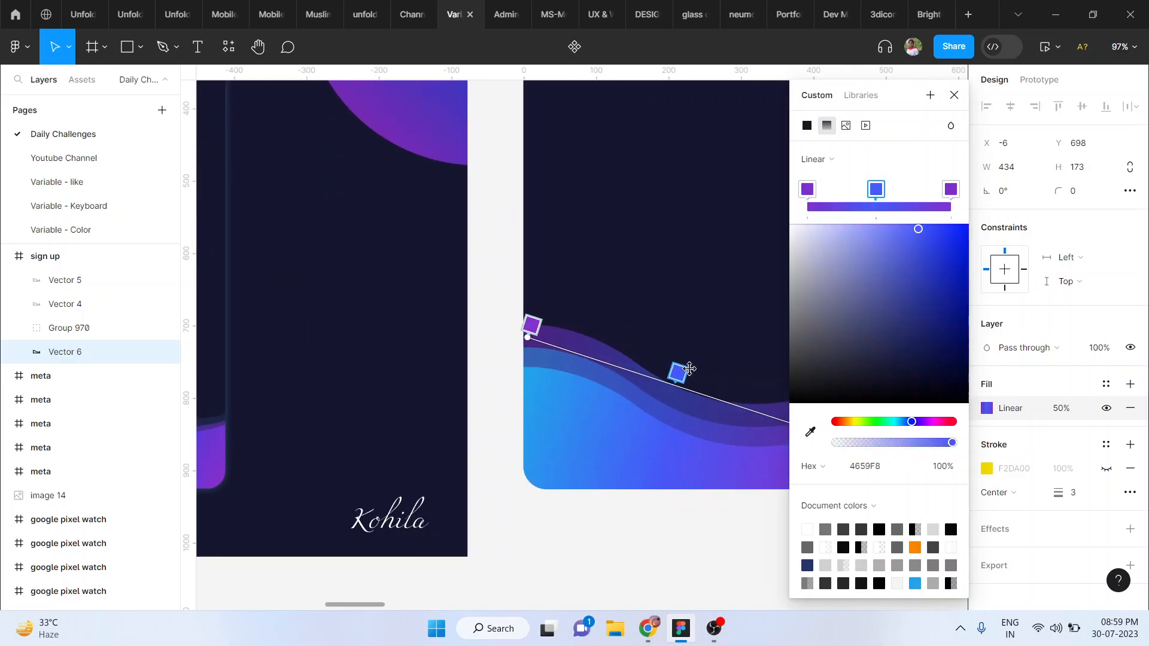
key("Delete")
scroll(639, 297, "right", 4)
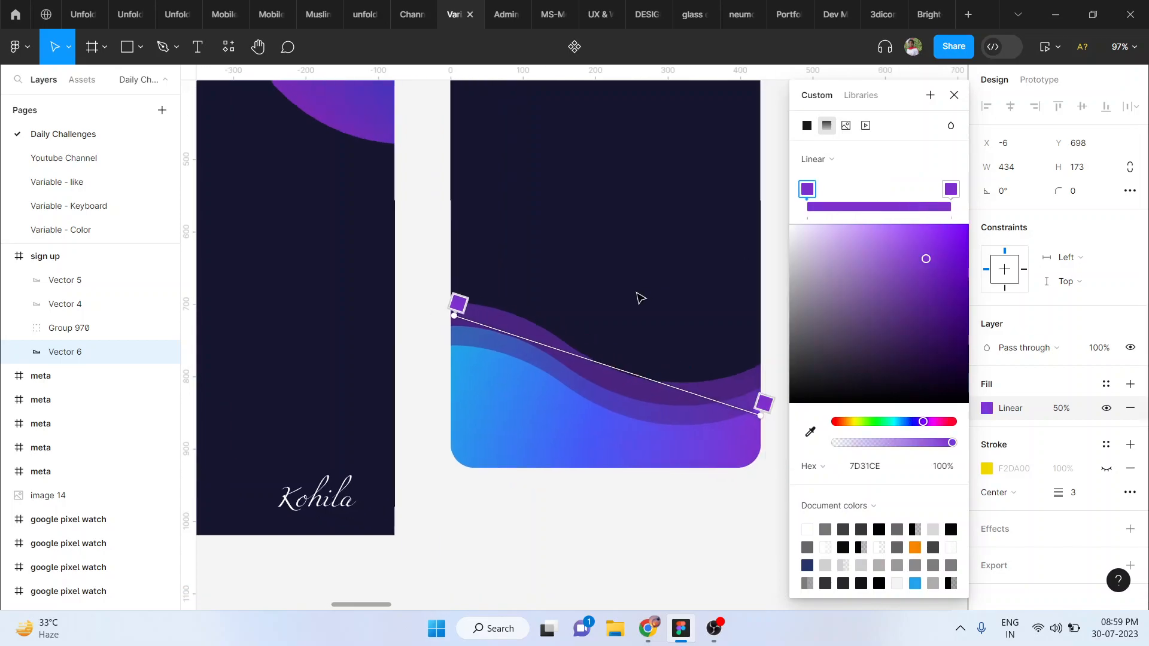
left_click_drag(705, 383, 695, 368)
Try a light blue sampled from the front wave's left side as the end stop, deepened to 078FDE
left_click(953, 202)
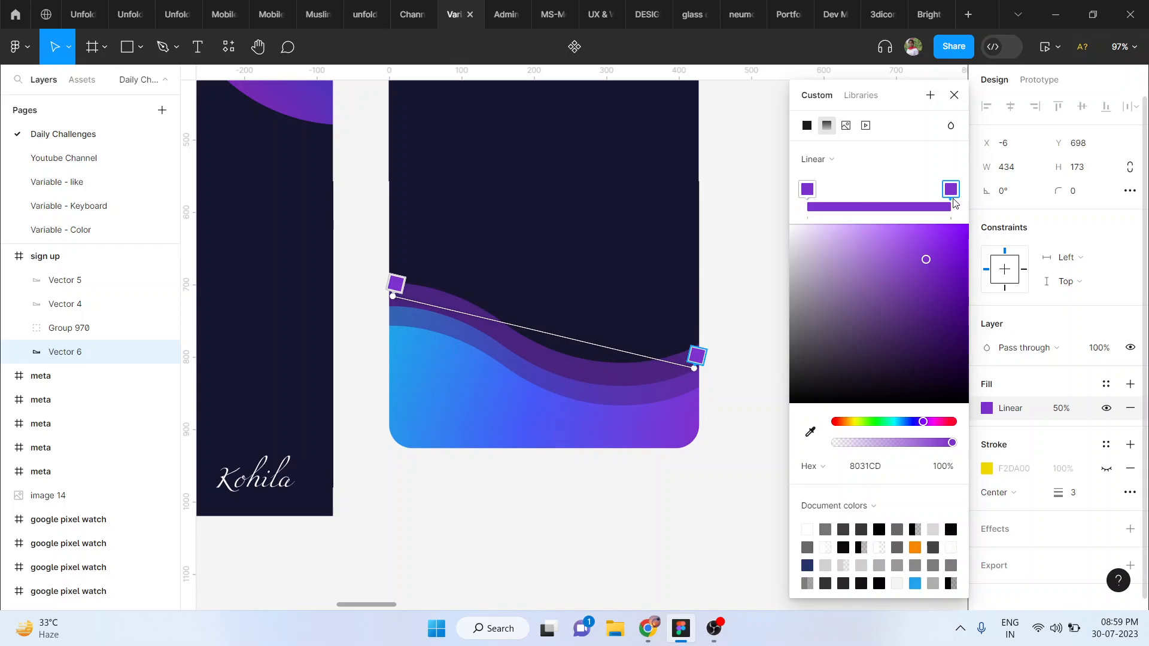
left_click(810, 432)
scroll(559, 455, "left", 10)
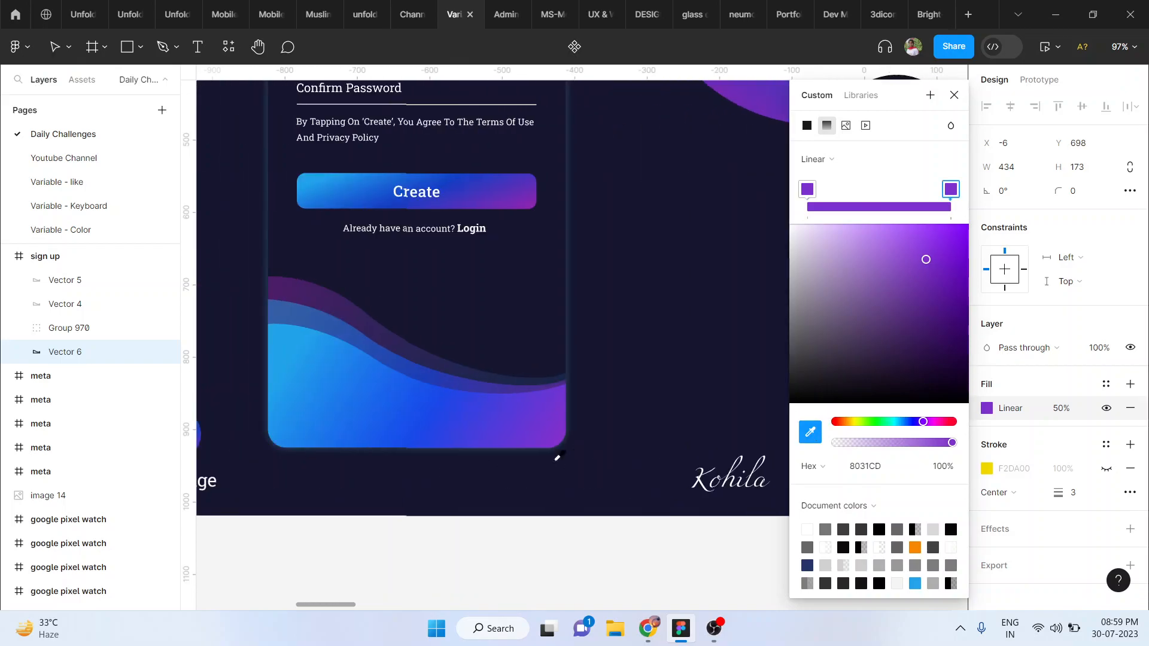
scroll(558, 456, "right", 10)
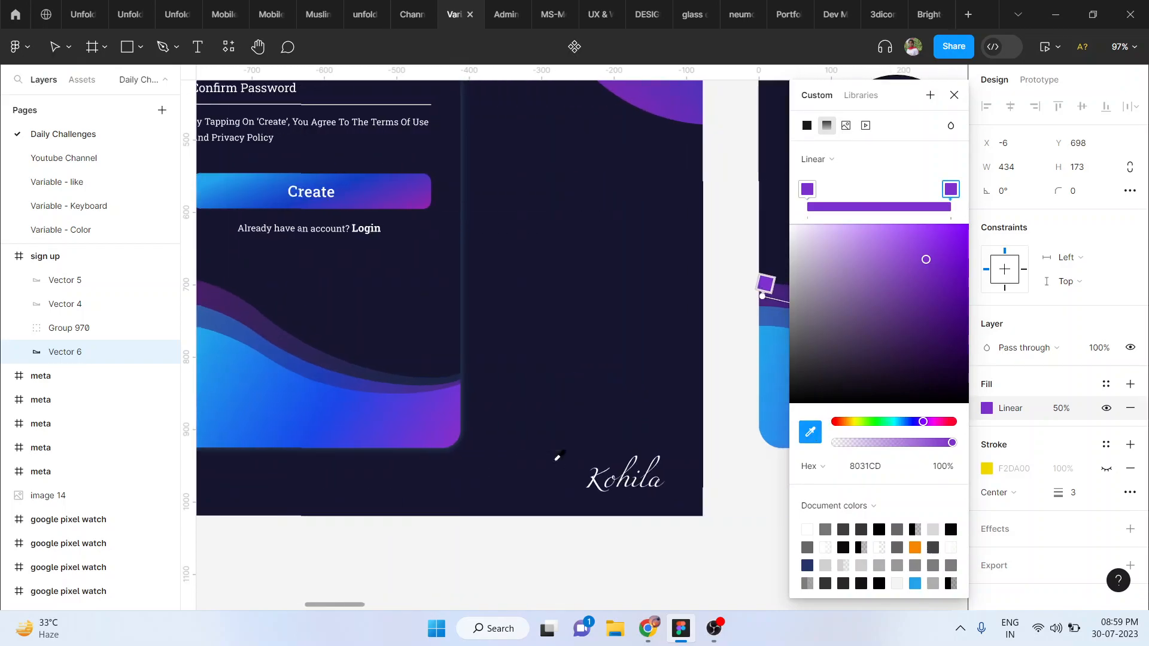
scroll(558, 456, "right", 2)
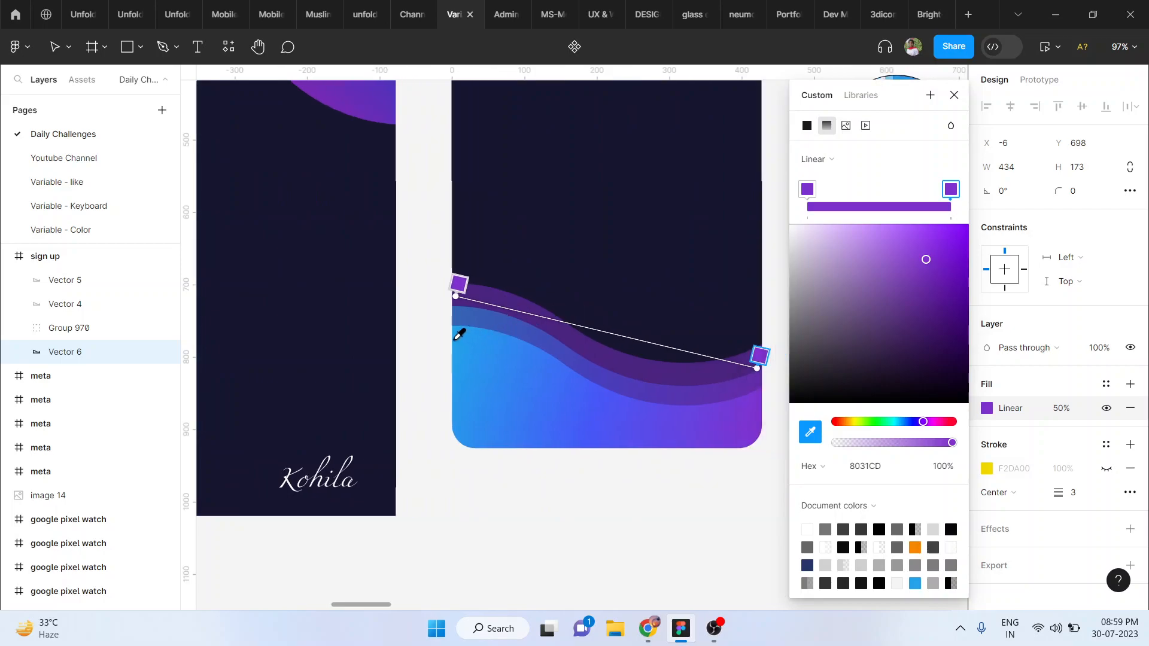
left_click(461, 338)
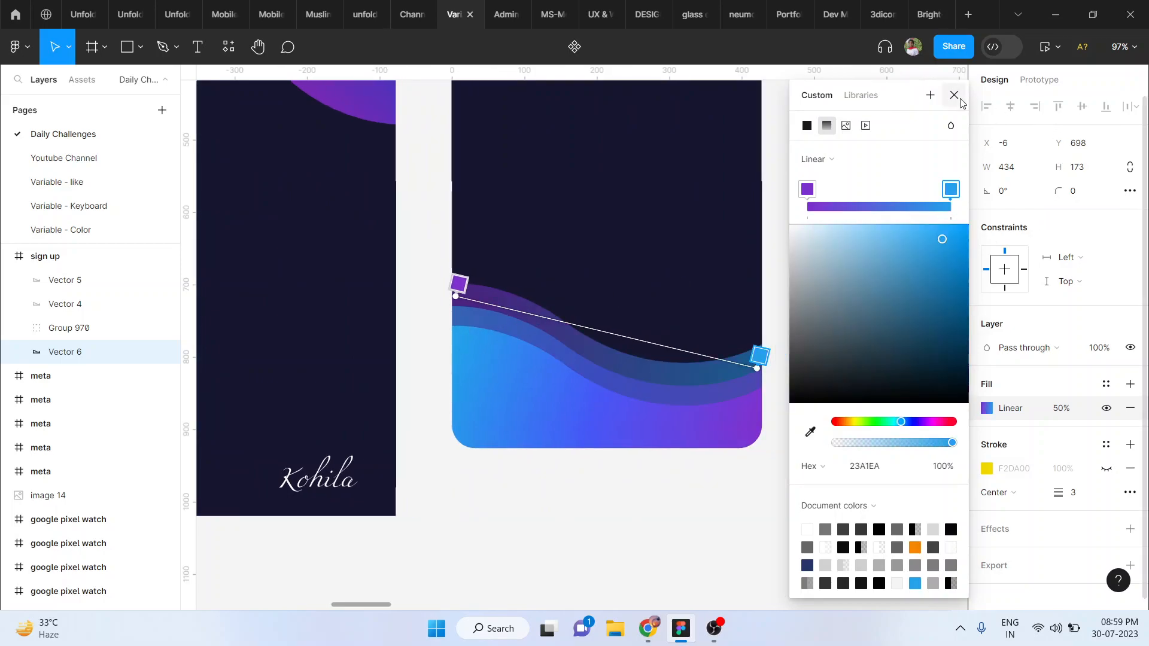
left_click_drag(940, 244, 962, 249)
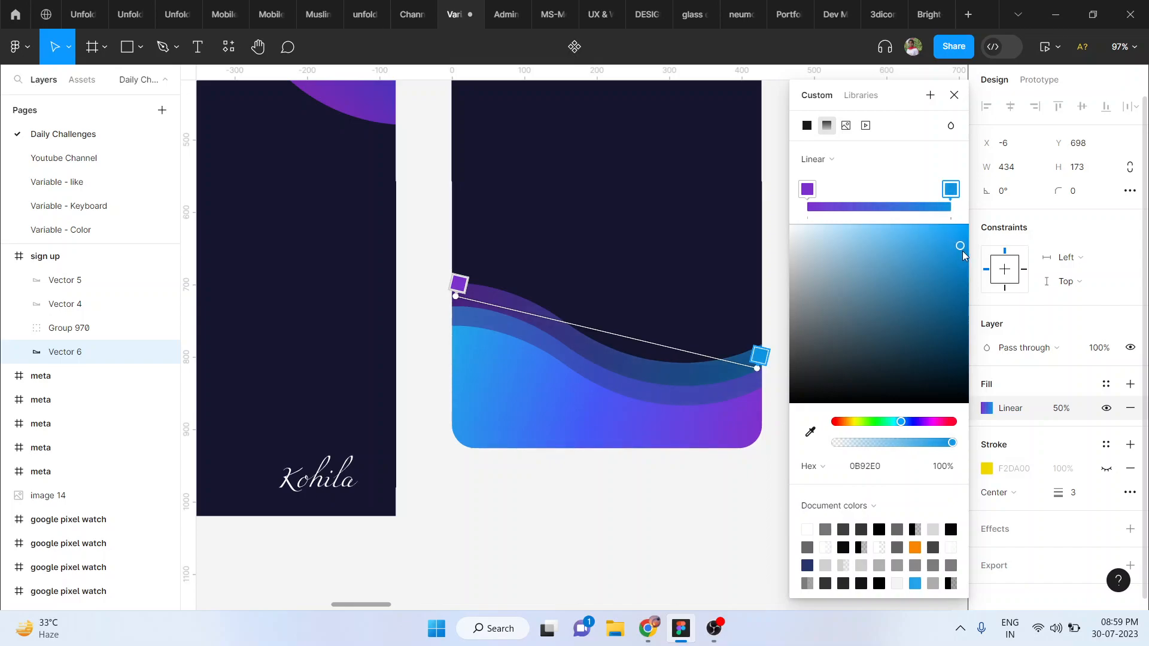
Try a purple sampled near the front wave's right end as the end stop, adjusted to 714ACD
left_click(810, 431)
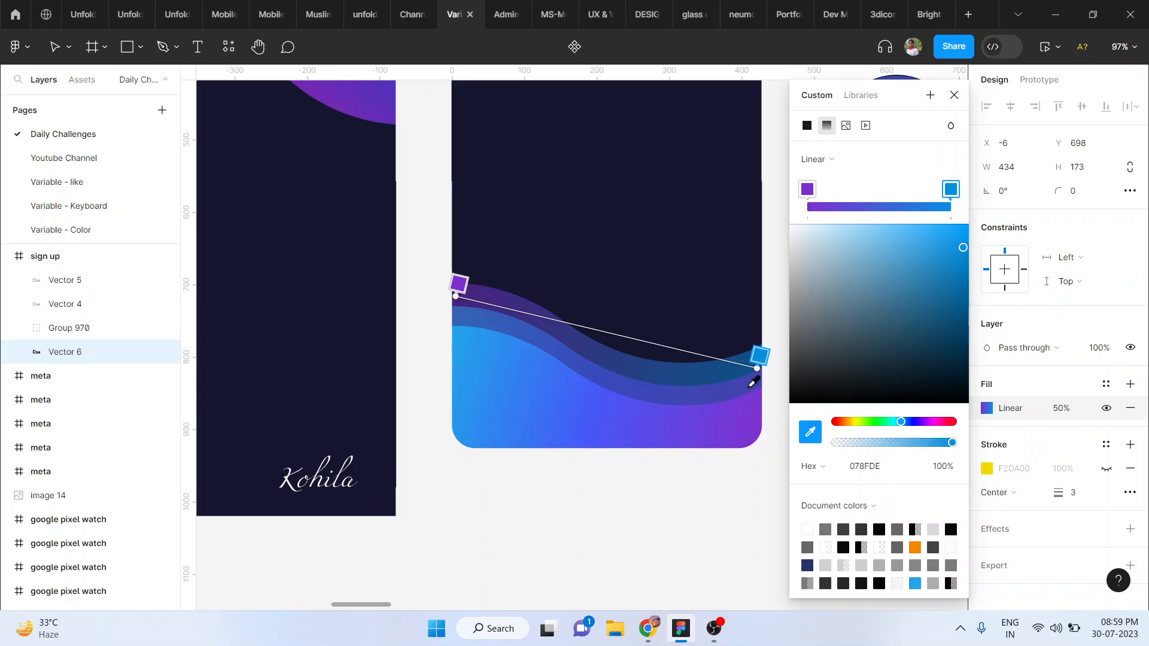
left_click(750, 386)
left_click_drag(914, 266, 907, 263)
Set the rear wave's end stop to blue 4758F7 sampled from the front wave's middle, and close the fill settings
left_click(811, 430)
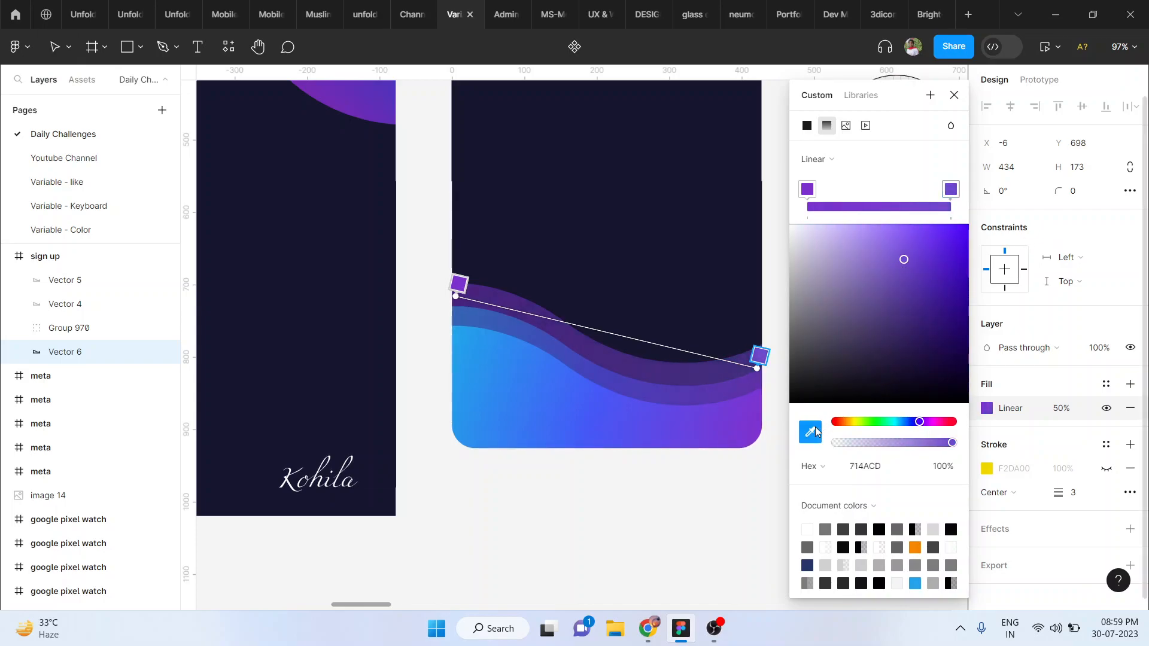
left_click(602, 404)
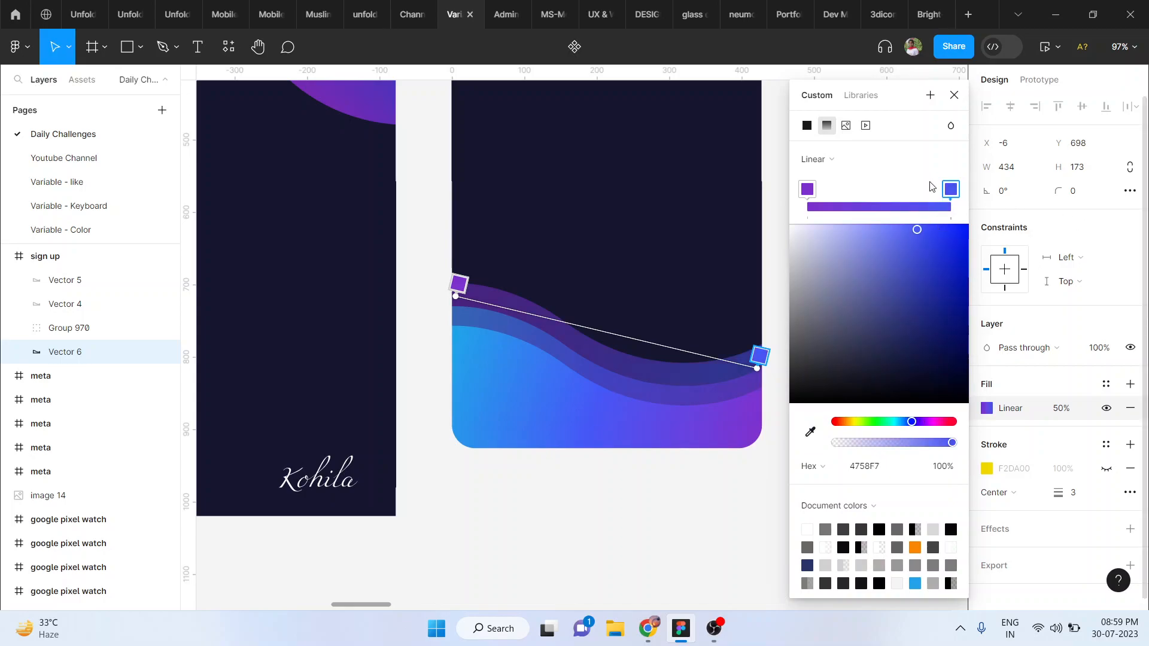
left_click(954, 98)
left_click(803, 457)
Move the two translucent waves up together until the middle wave sits at Y 716
scroll(803, 457, "left", 2)
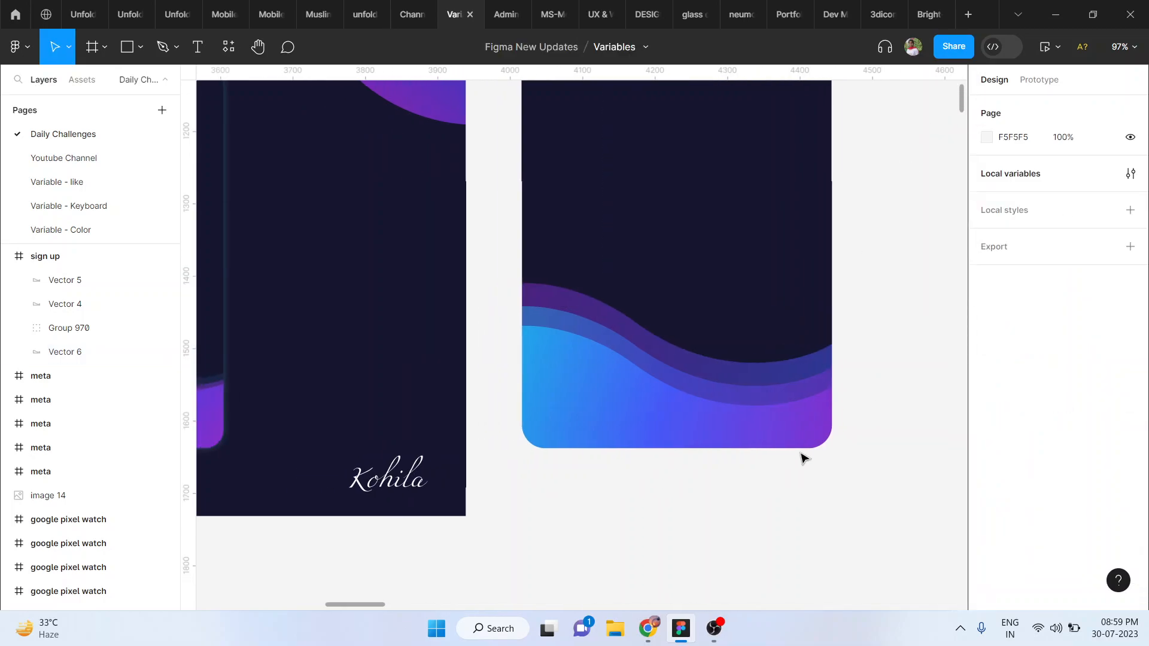
left_click(632, 335)
scroll(631, 333, "up", 5)
left_click(564, 333, "shift")
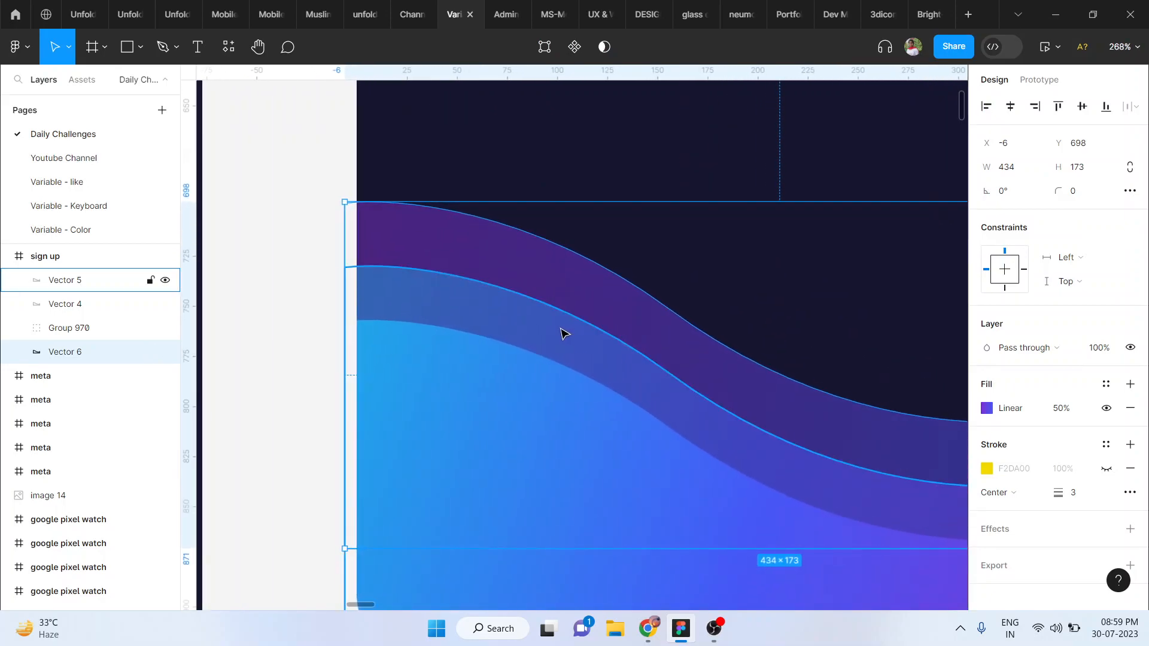
key("Up")
key("Up")
key("Up")
key("Up")
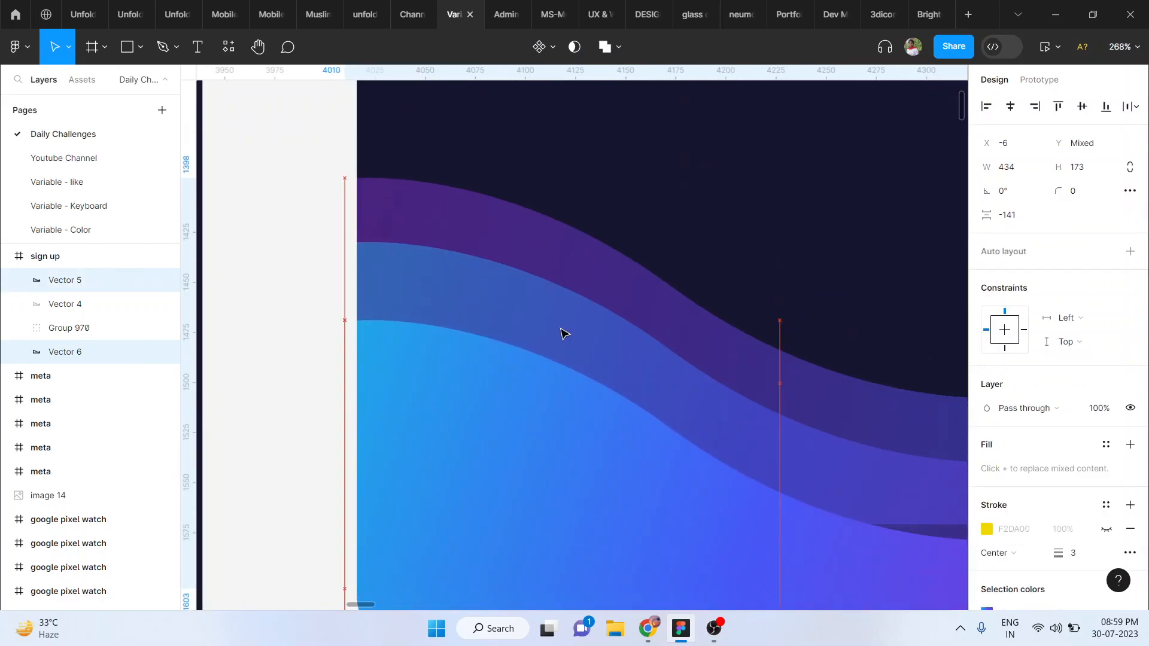
scroll(564, 333, "down", 3)
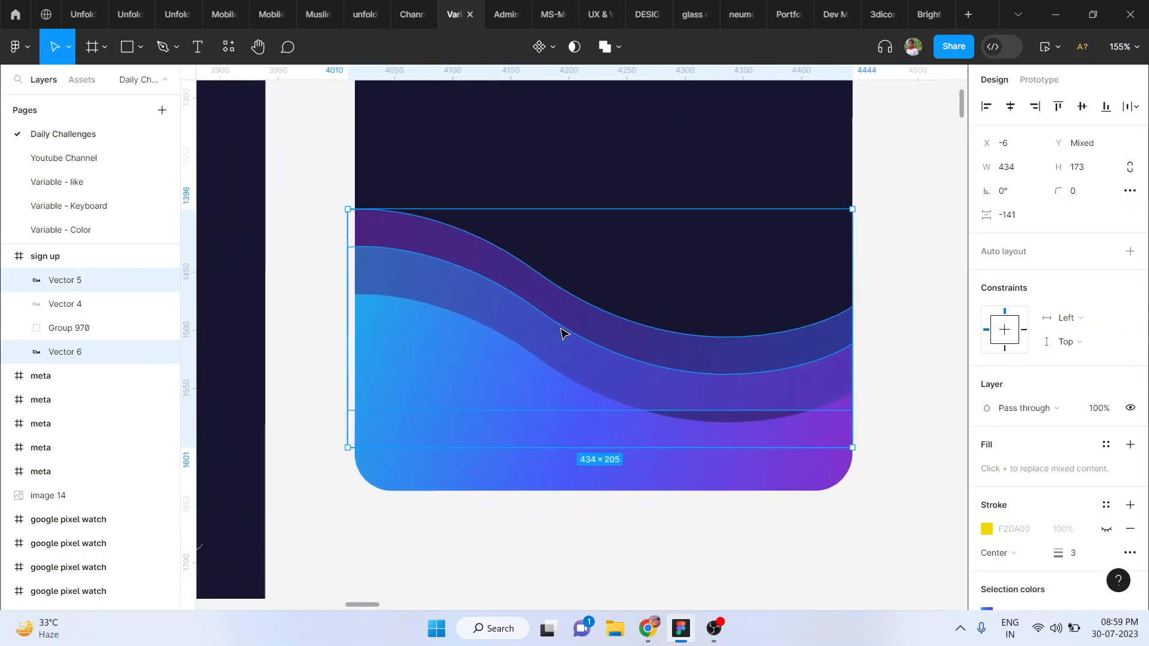
Stretch the rear wave downward to a height of 205 so its lower edge meets the middle wave's
left_click(803, 396, "shift")
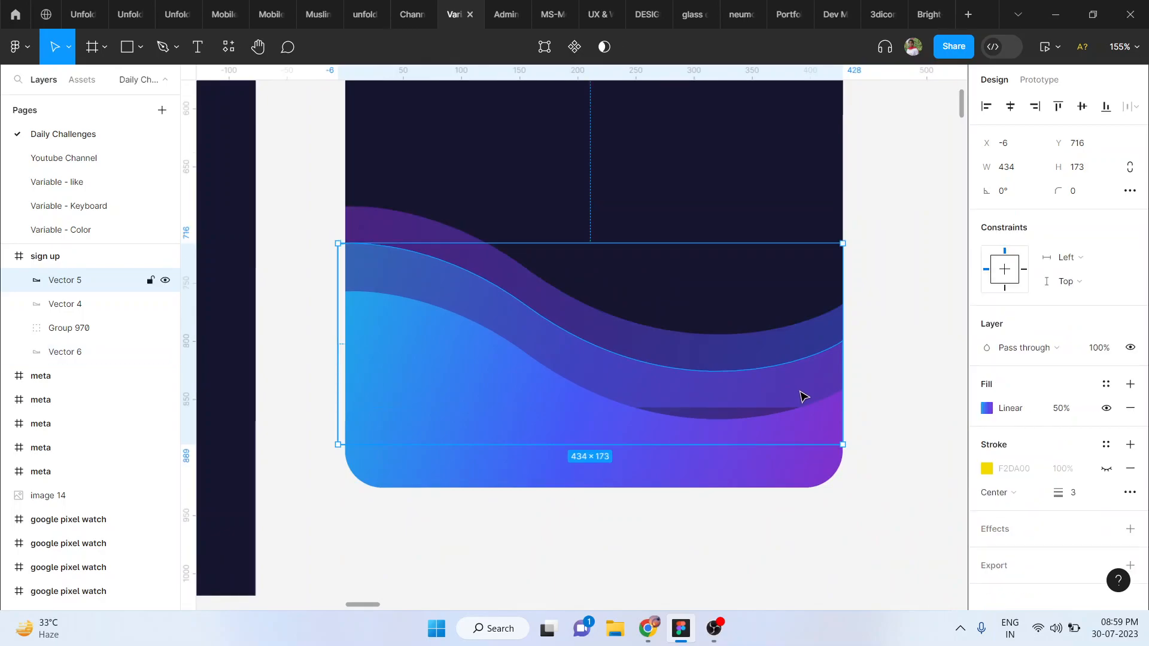
double_click(712, 405)
key("Escape")
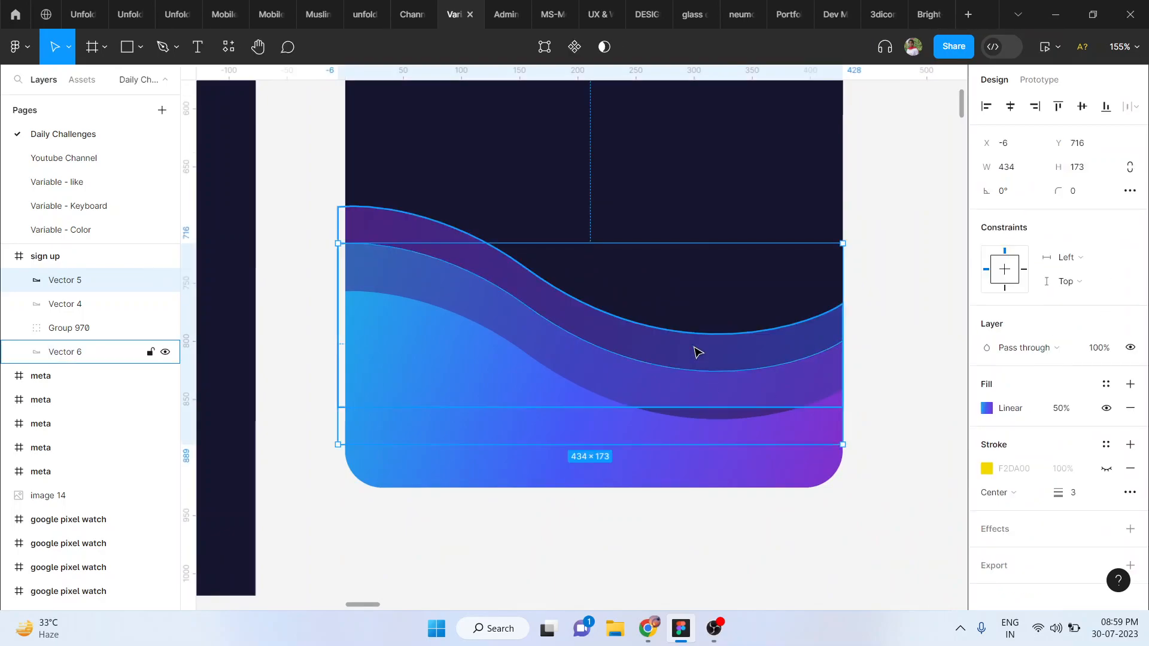
left_click(722, 386)
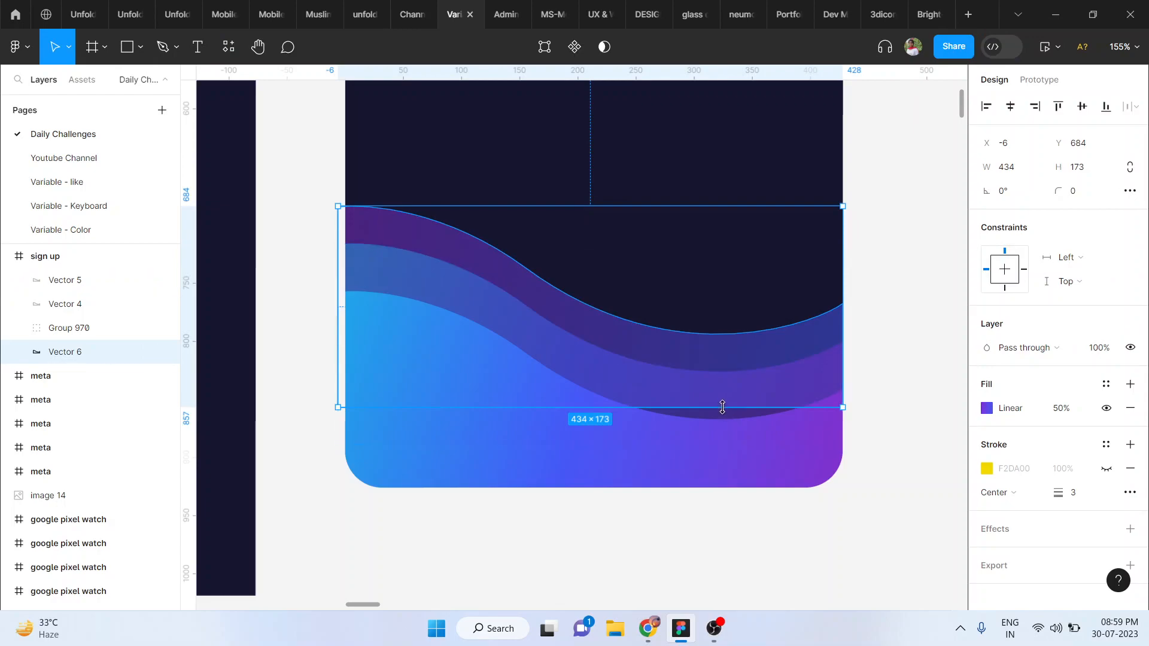
left_click_drag(721, 421, 718, 441)
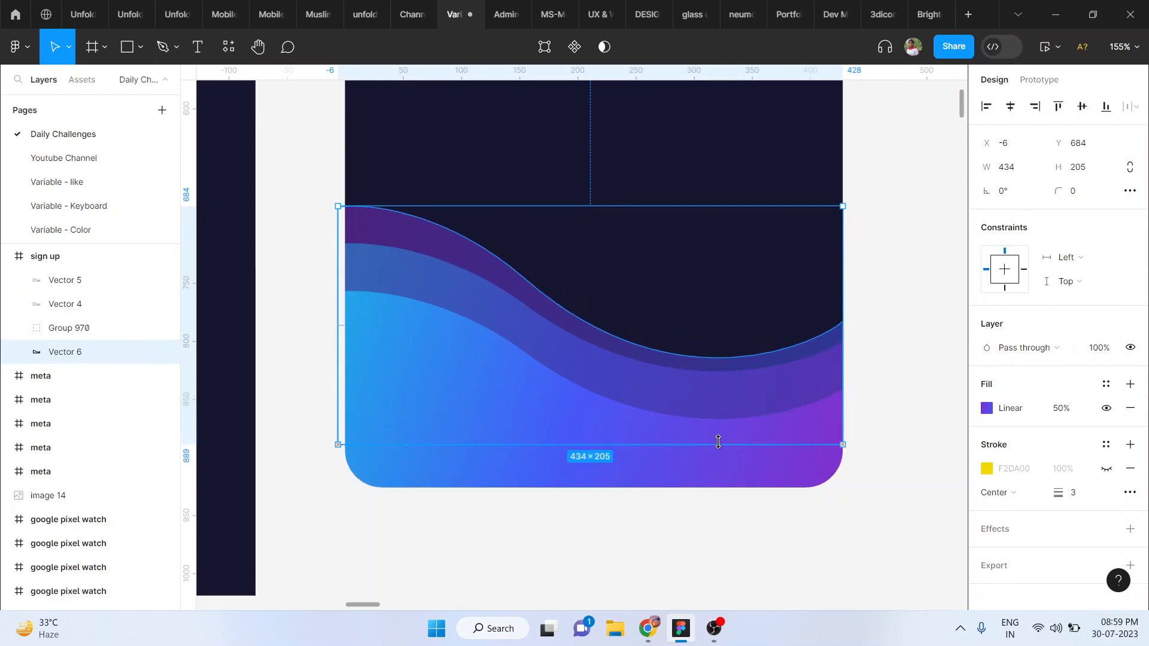
Reshape the middle wave by lowering its upper right anchor to Y 833.5 and moving its central anchor to X 151, Y 770.5
left_click(820, 375)
double_click(820, 376)
left_click_drag(843, 341, 842, 381)
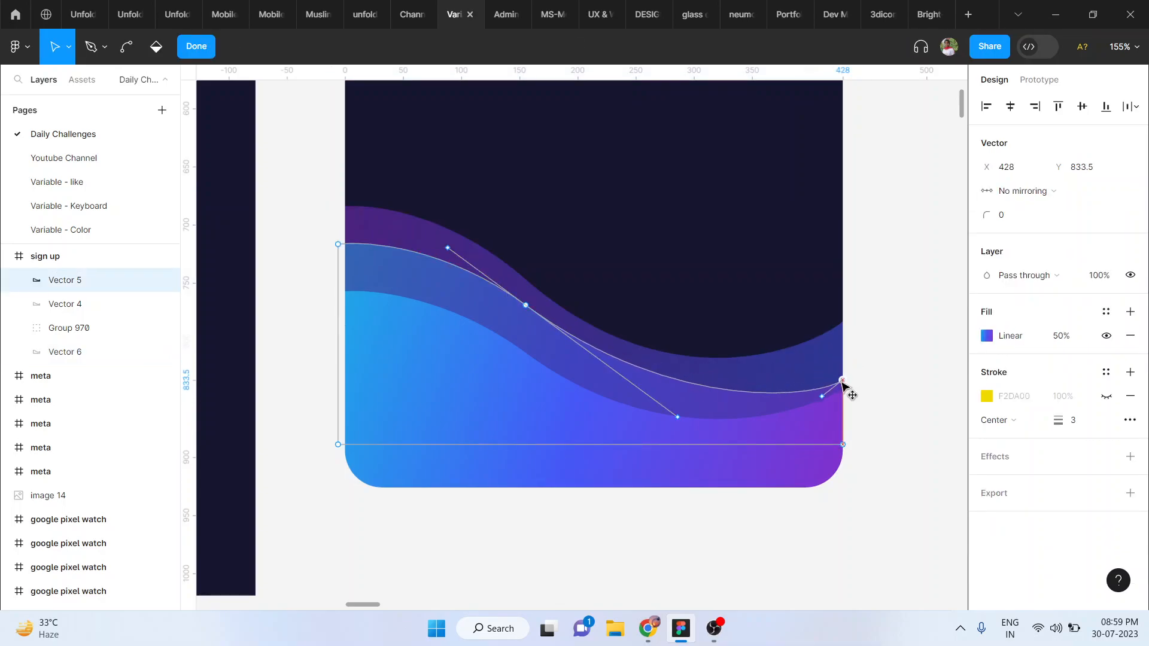
left_click_drag(525, 306, 522, 308)
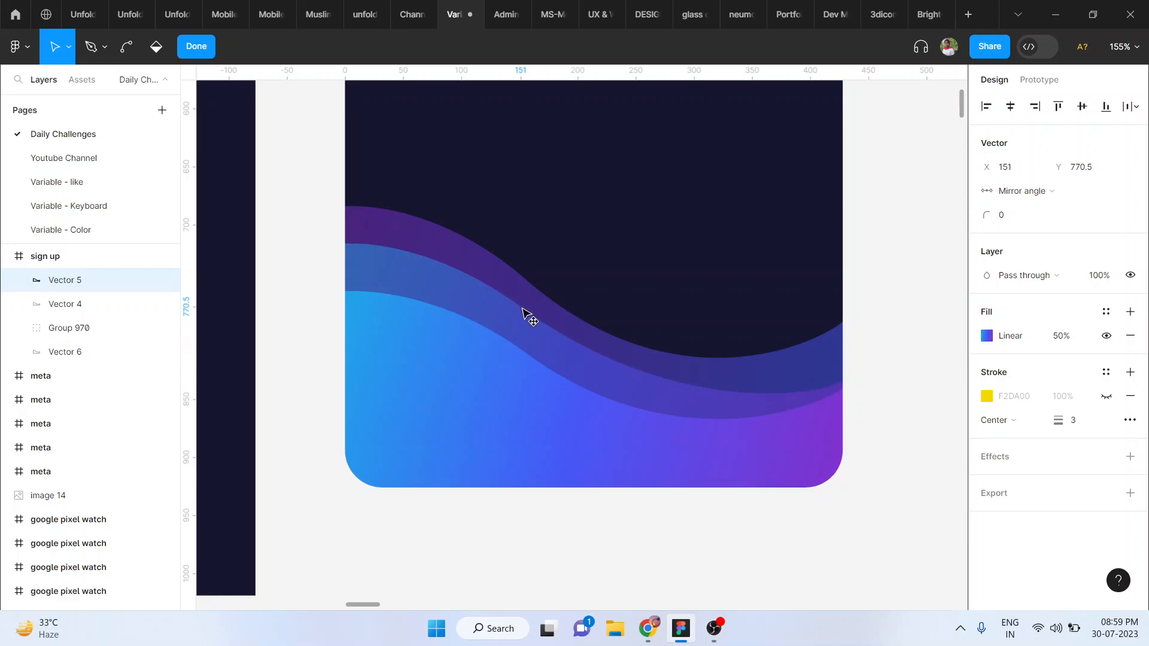
key("Escape")
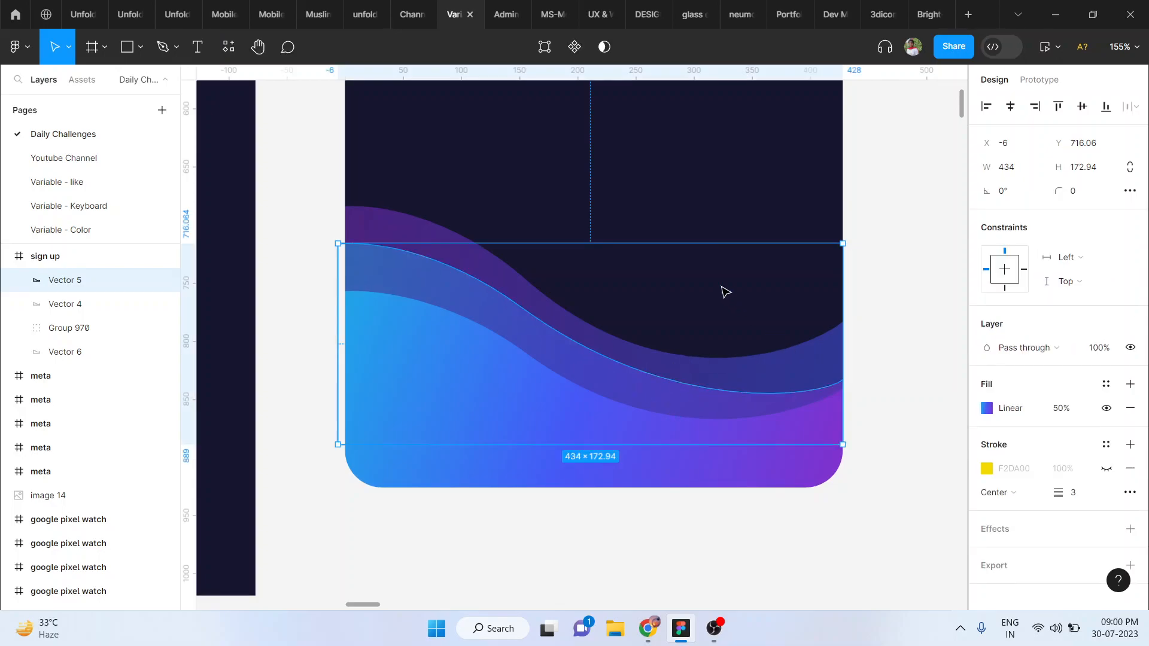
Reshape the rear wave by lowering its upper right anchor to Y 824.5 and adjusting the central anchor's handles, the left one to X 84, Y 678
double_click(801, 358)
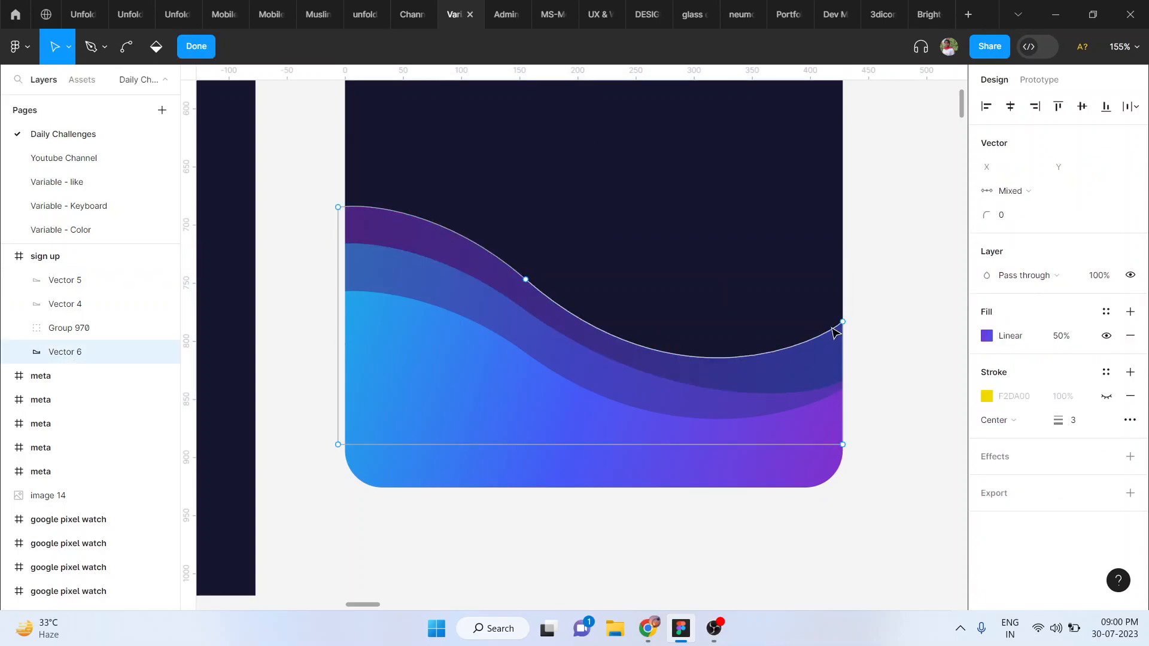
left_click_drag(843, 323, 848, 371)
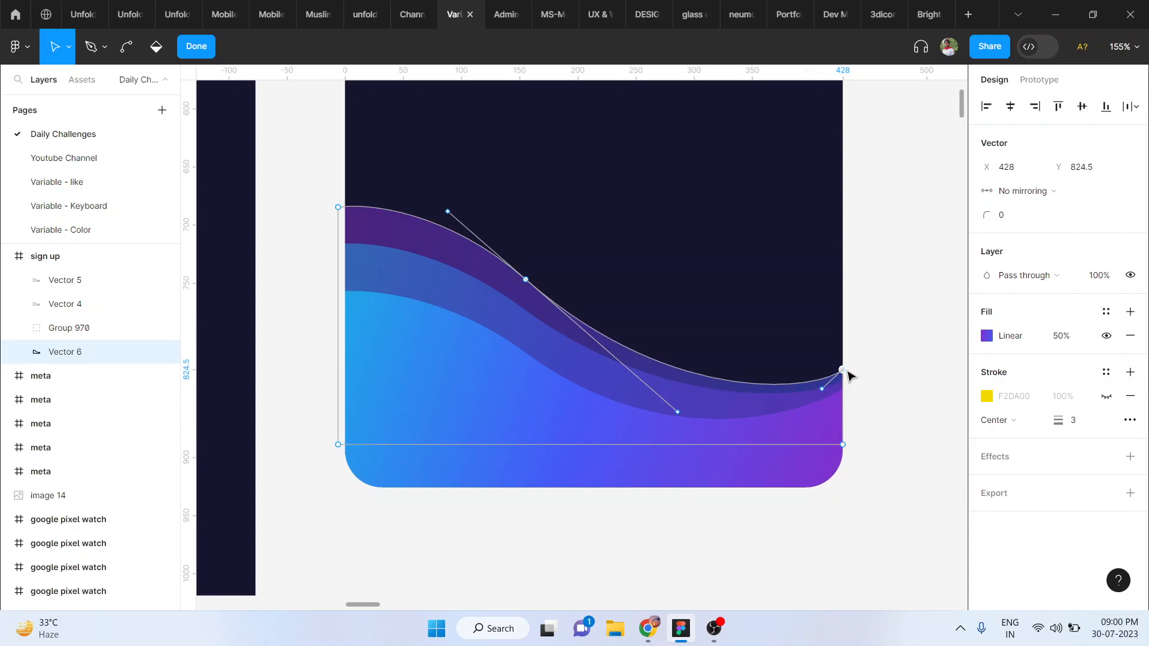
left_click_drag(677, 412, 673, 384)
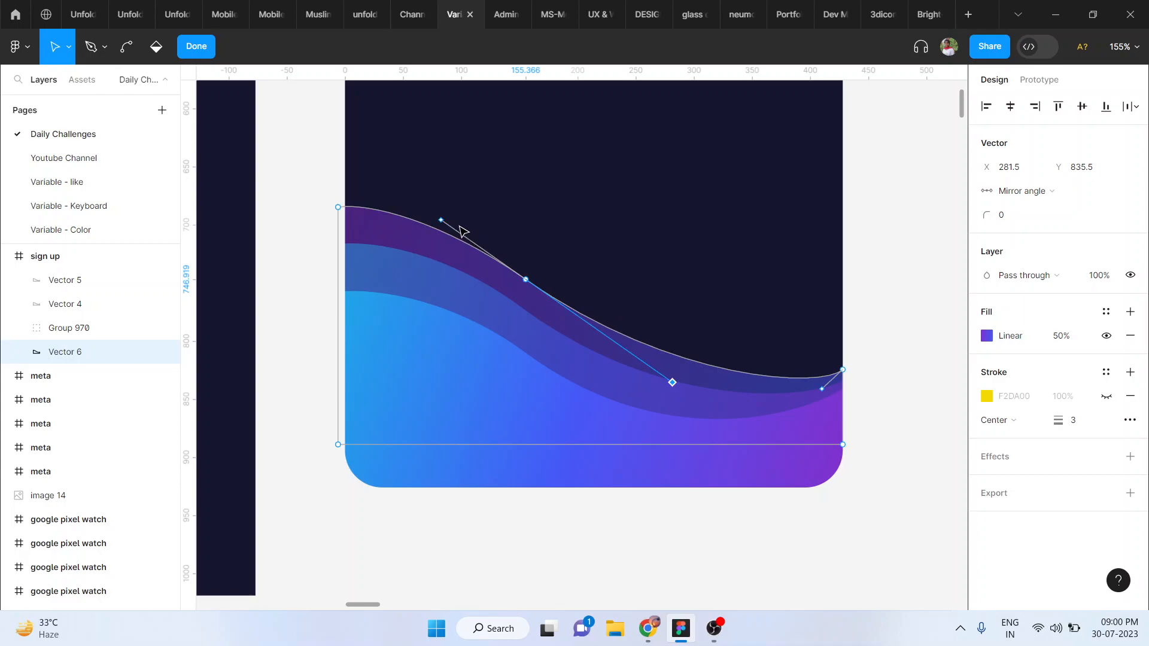
left_click_drag(676, 386, 664, 399)
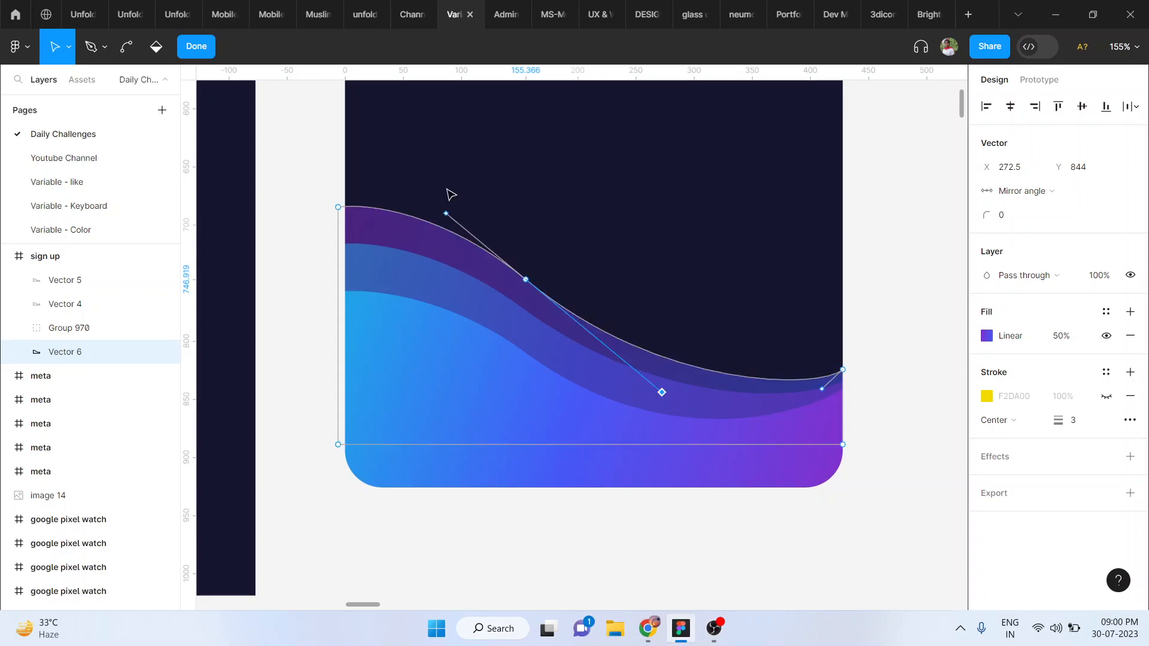
left_click(446, 214)
left_click_drag(445, 214, 444, 205)
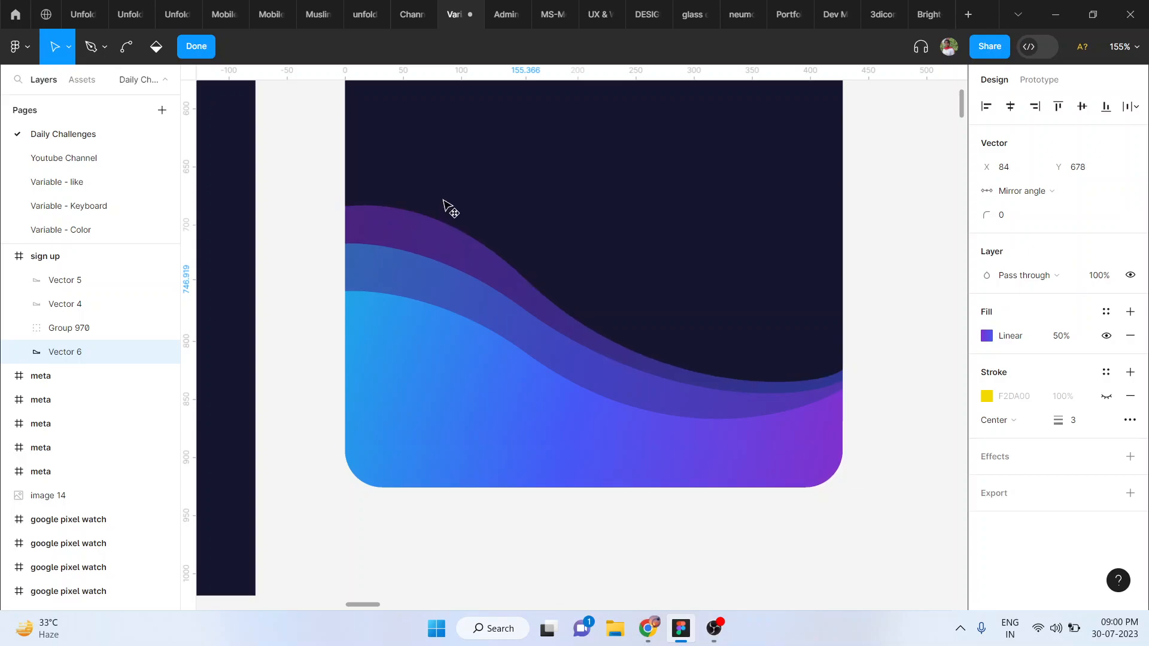
key("Escape")
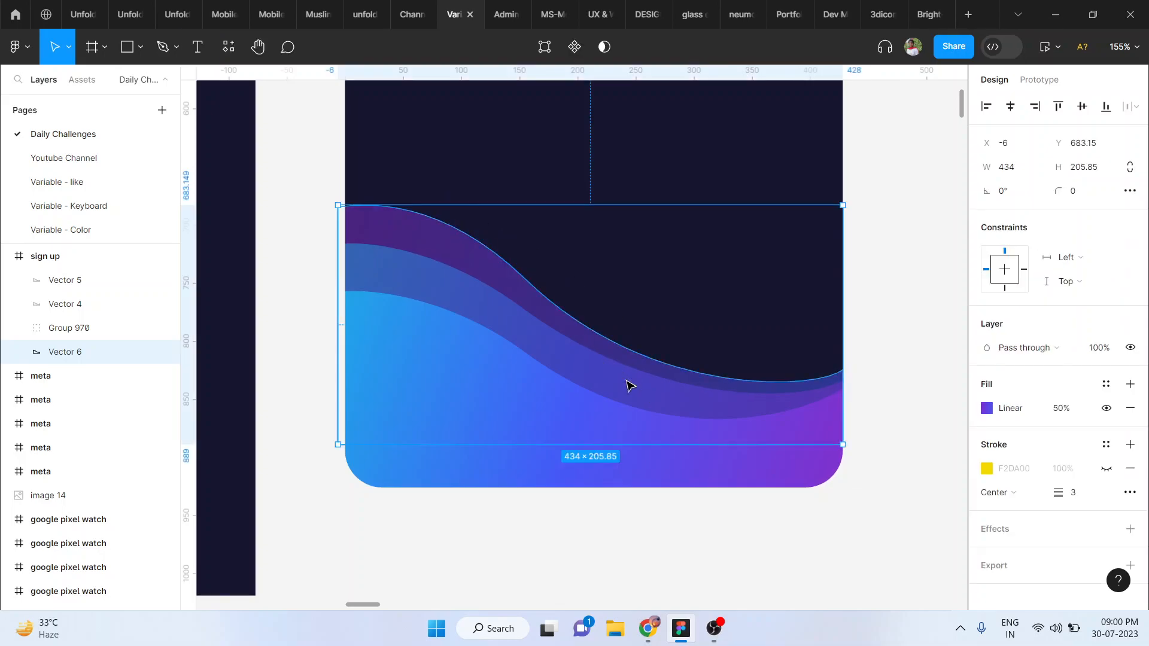
Adjust the middle wave's curve by moving its central anchor's right handle to X 261, Y 874, and finish editing
double_click(630, 386)
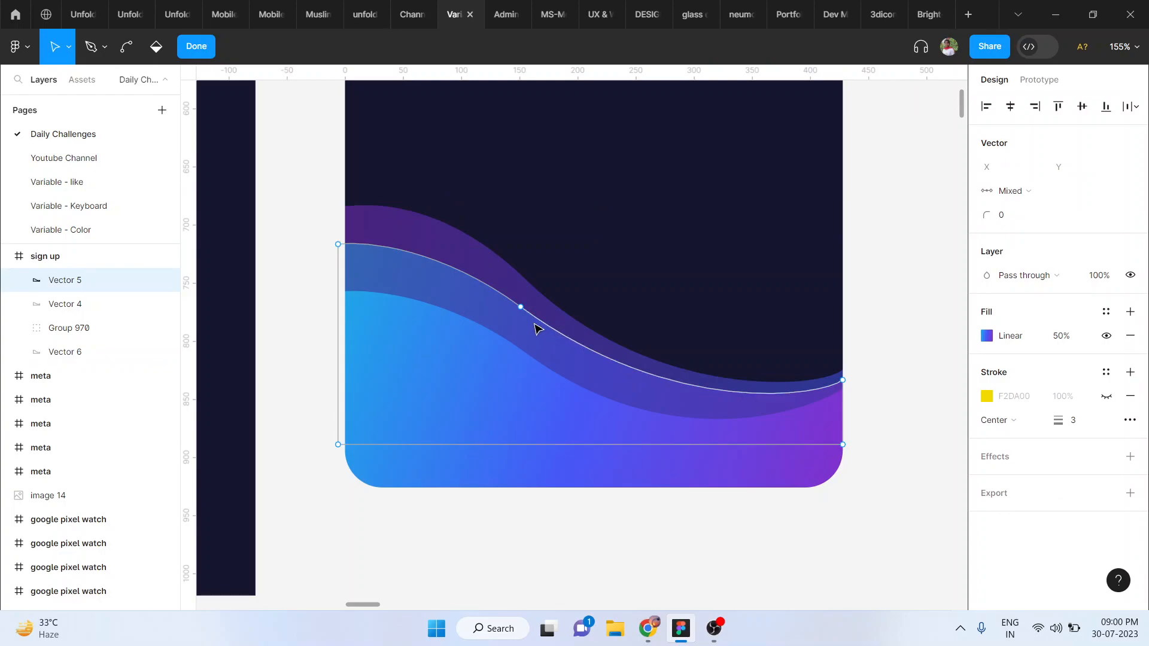
left_click(521, 307)
left_click_drag(673, 418, 651, 429)
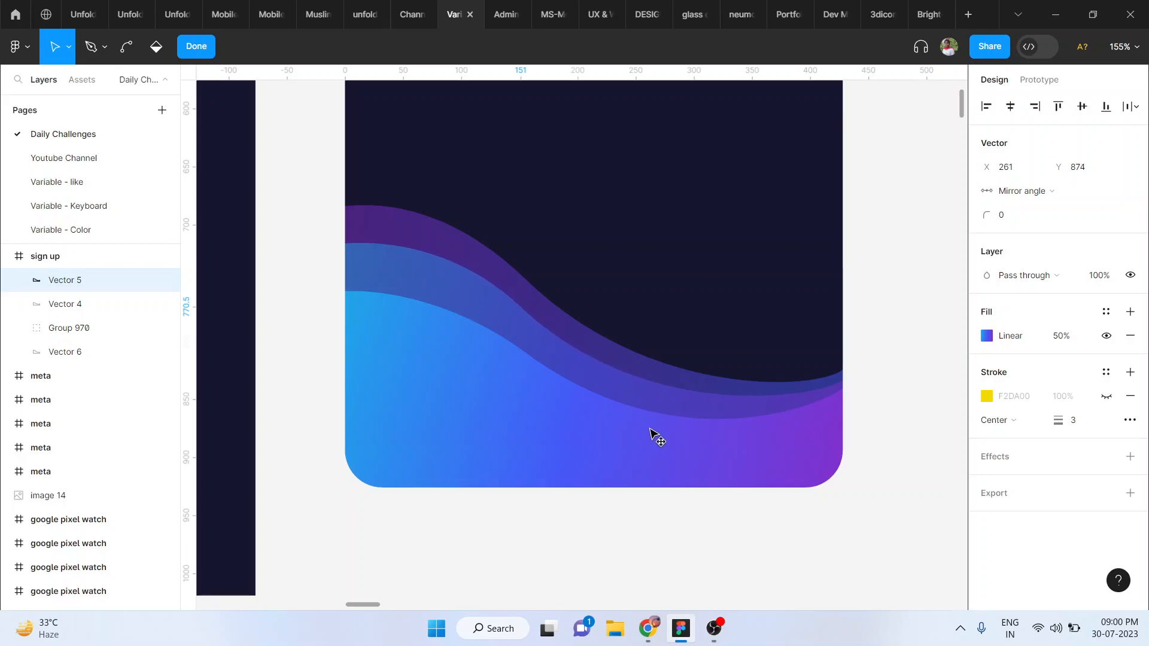
key("Escape")
left_click(797, 546)
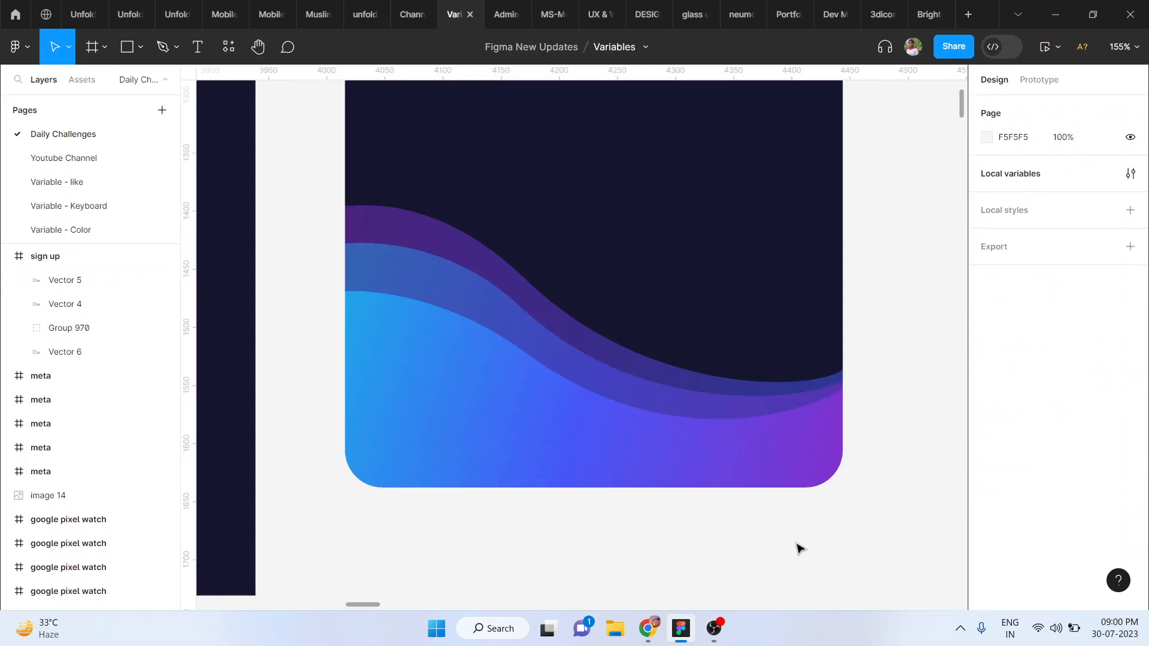
Compare the new frame's waves and layout with the reference sign-up screen
scroll(799, 547, "down", 3)
scroll(799, 548, "down", 5)
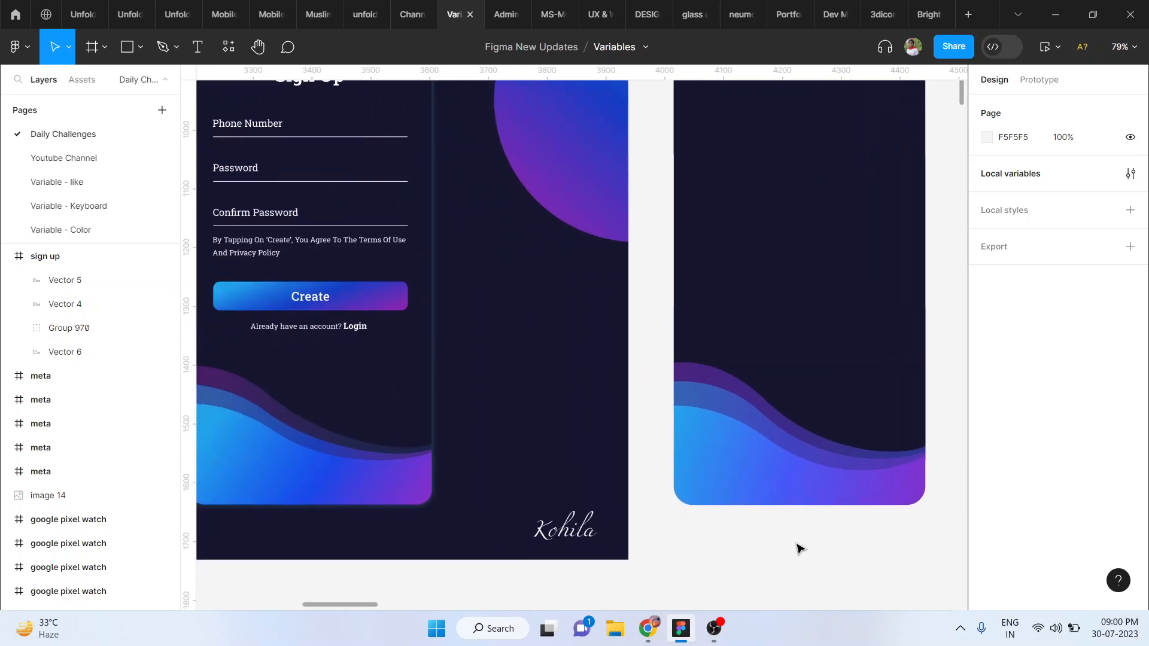
scroll(800, 548, "up", 2)
scroll(799, 548, "right", 1)
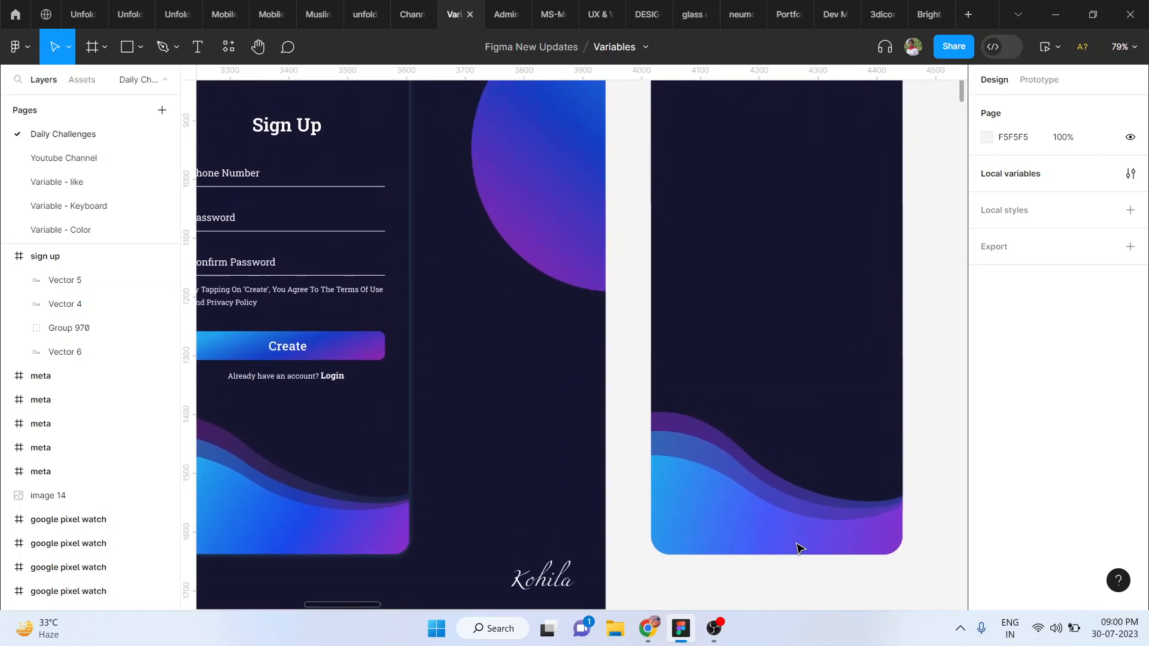
scroll(800, 548, "down", 2)
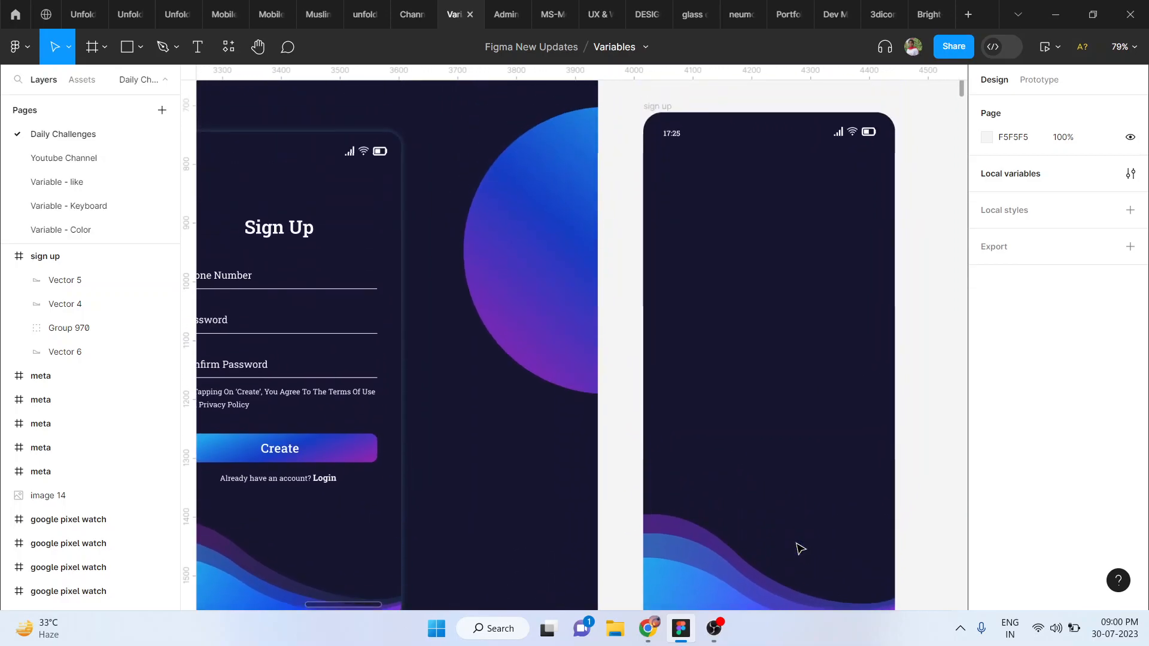
scroll(800, 549, "down", 3)
scroll(800, 548, "right", 1)
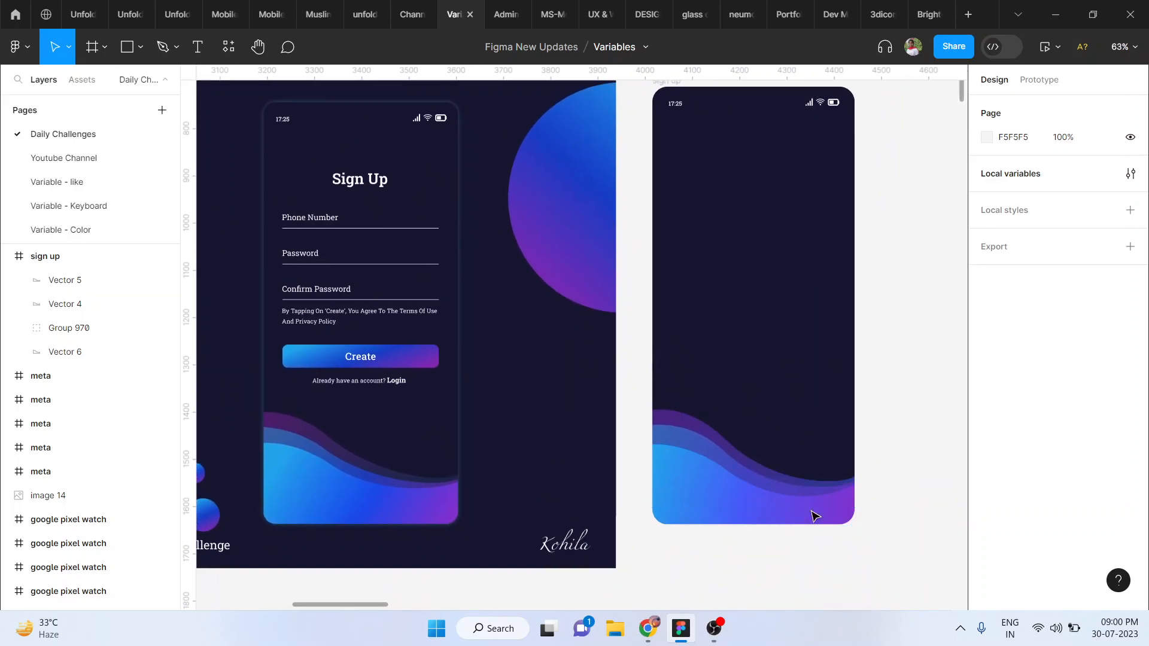
scroll(883, 504, "up", 2)
scroll(793, 405, "up", 1)
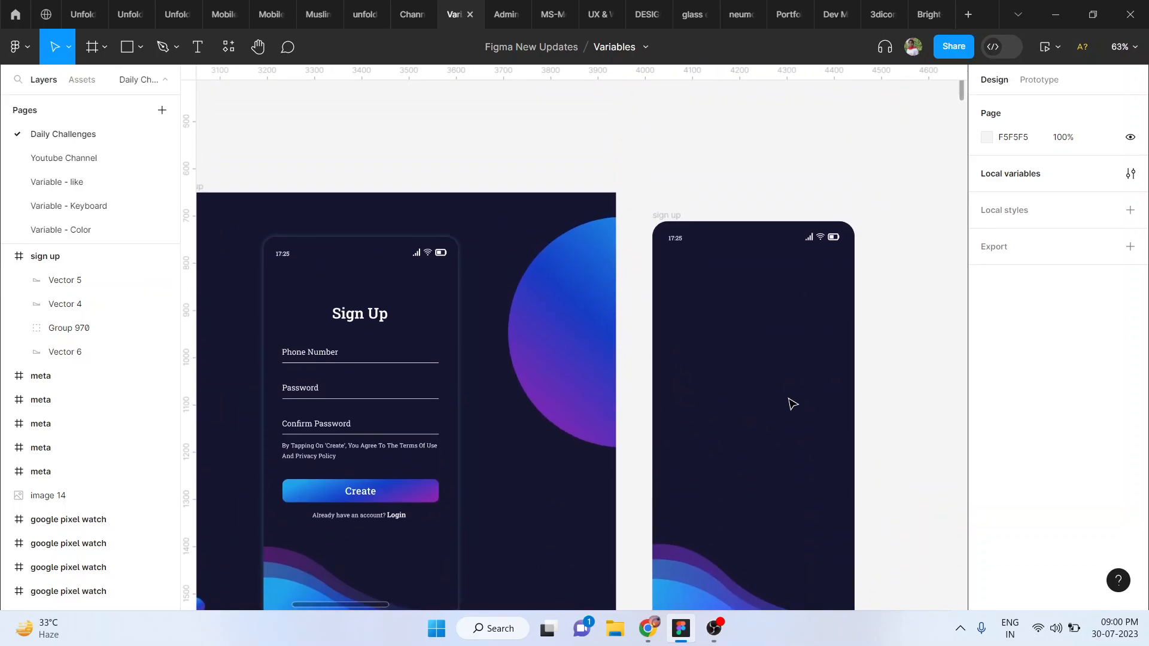
Add the heading text "Sign Up" in the upper part of the new frame at about X 149, Y 160
key("t")
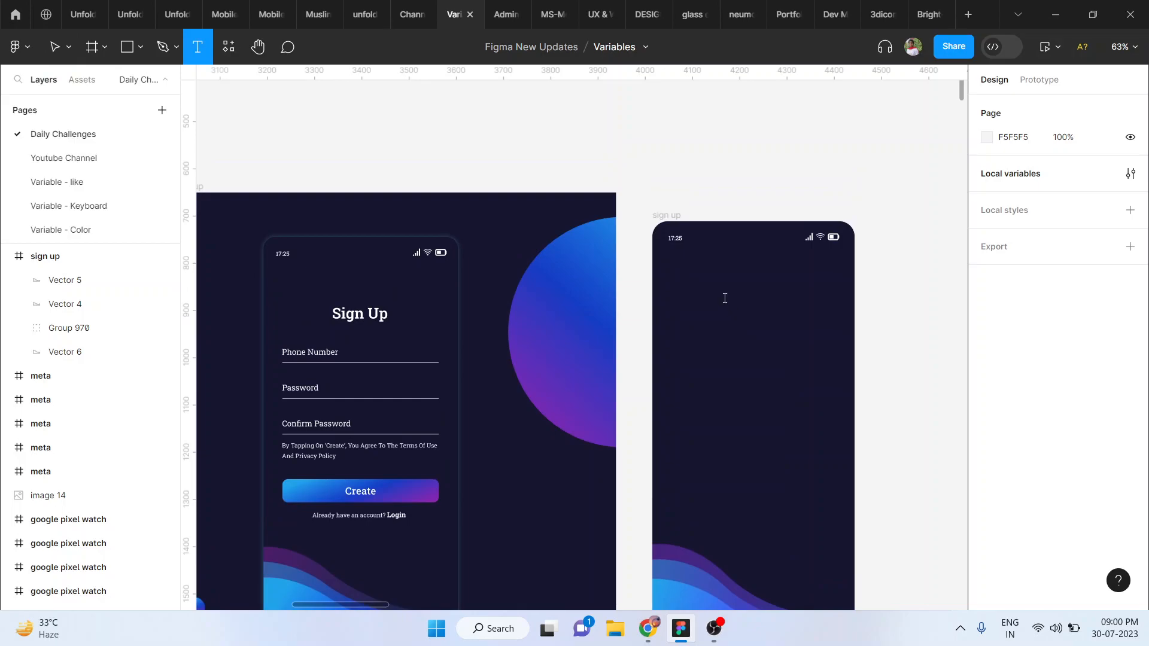
left_click(724, 298)
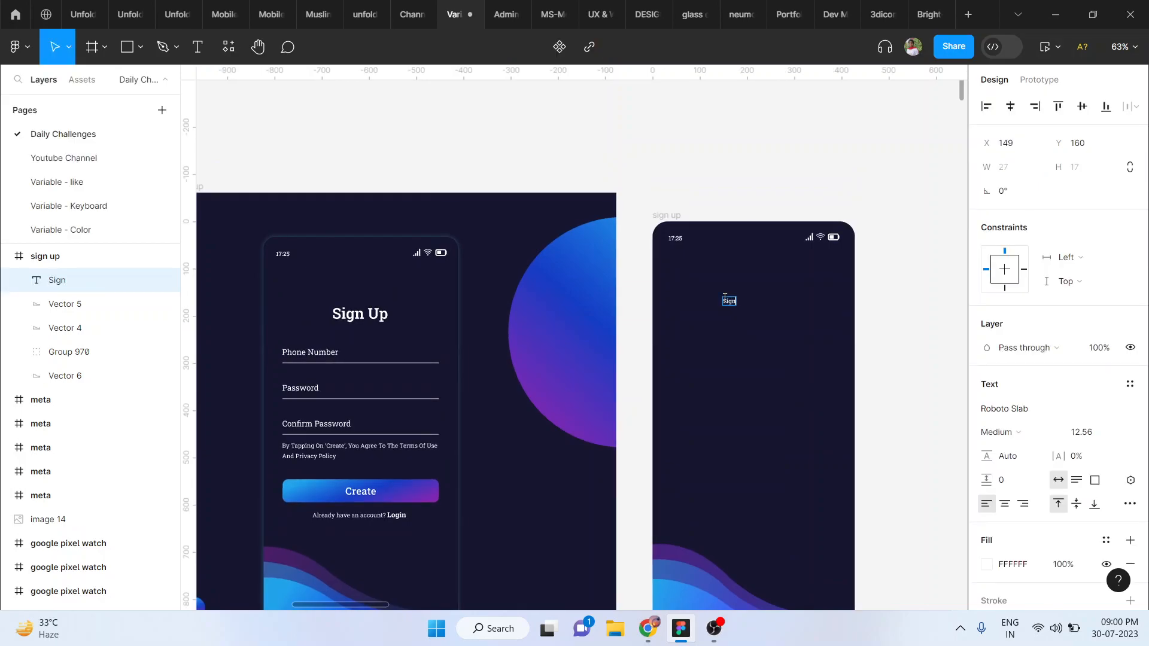
key("Escape")
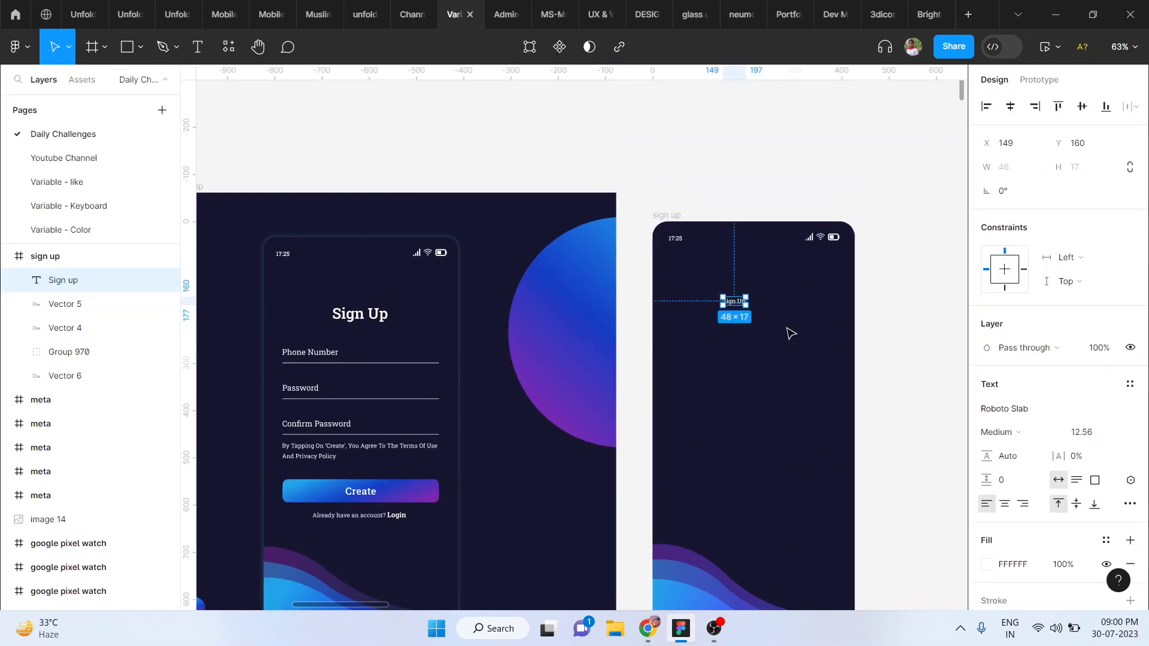
Try the SemiBold weight on the "Sign Up" heading and settle on Bold
scroll(790, 331, "up", 6)
scroll(789, 333, "down", 2)
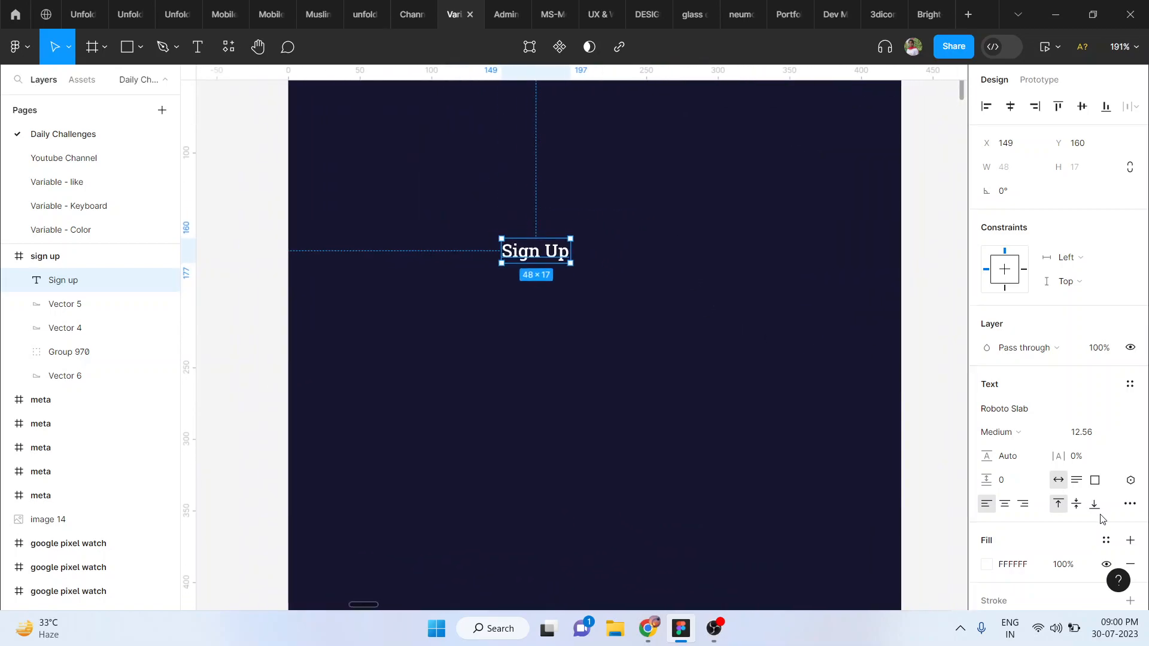
left_click(1028, 432)
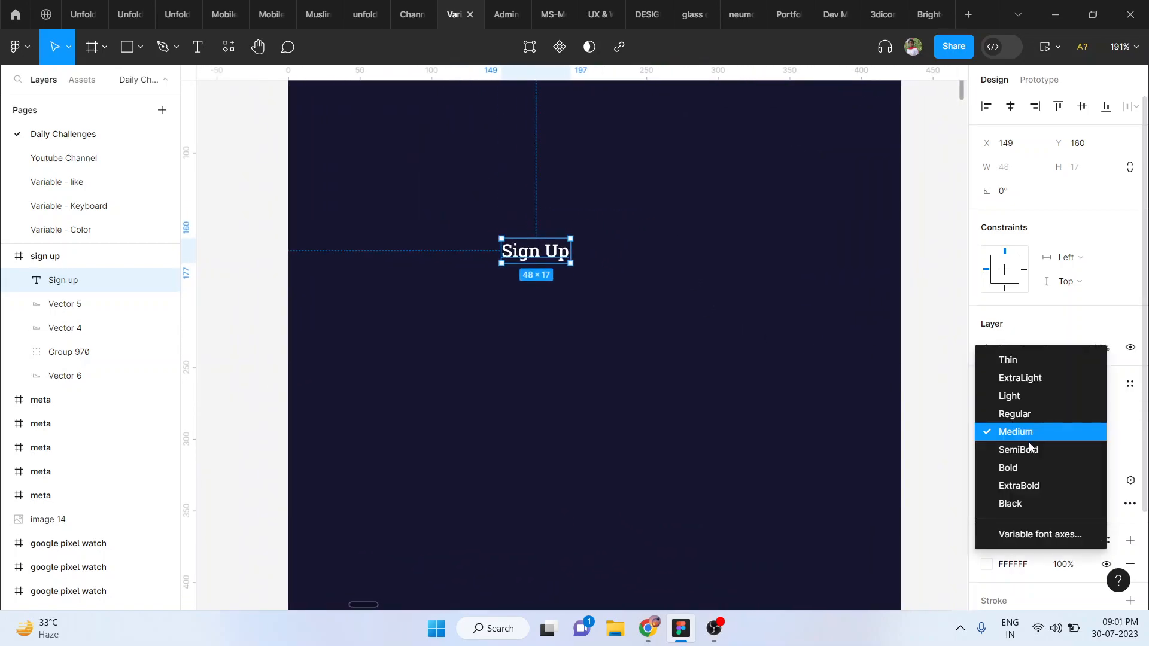
left_click(1028, 446)
left_click(1029, 431)
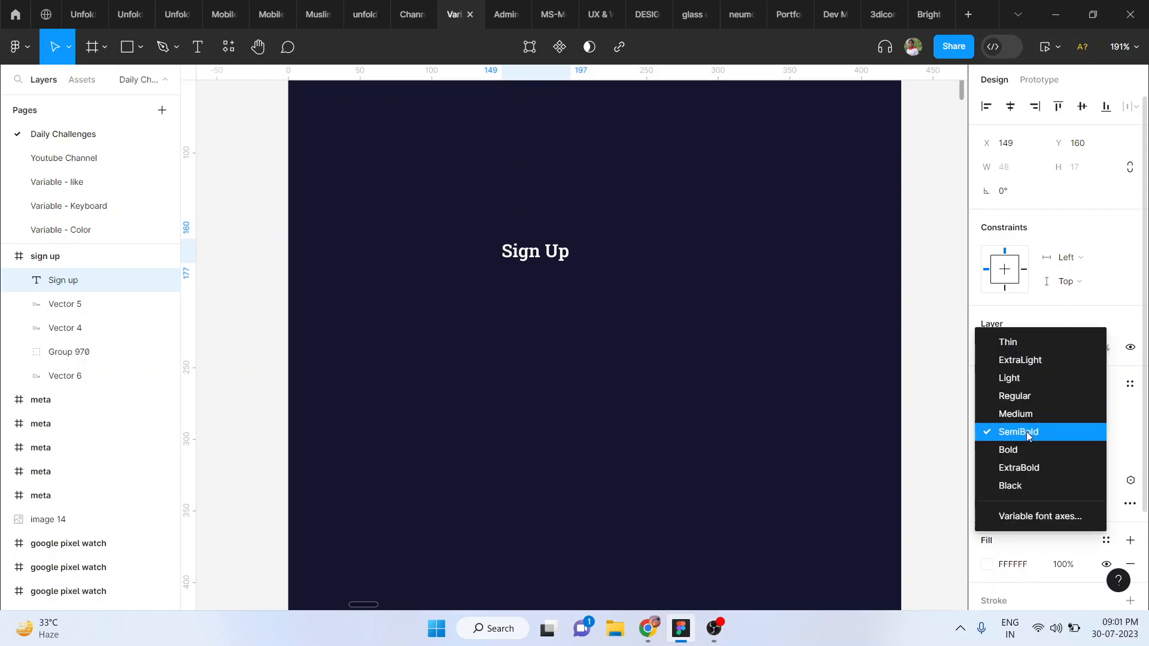
left_click(1024, 449)
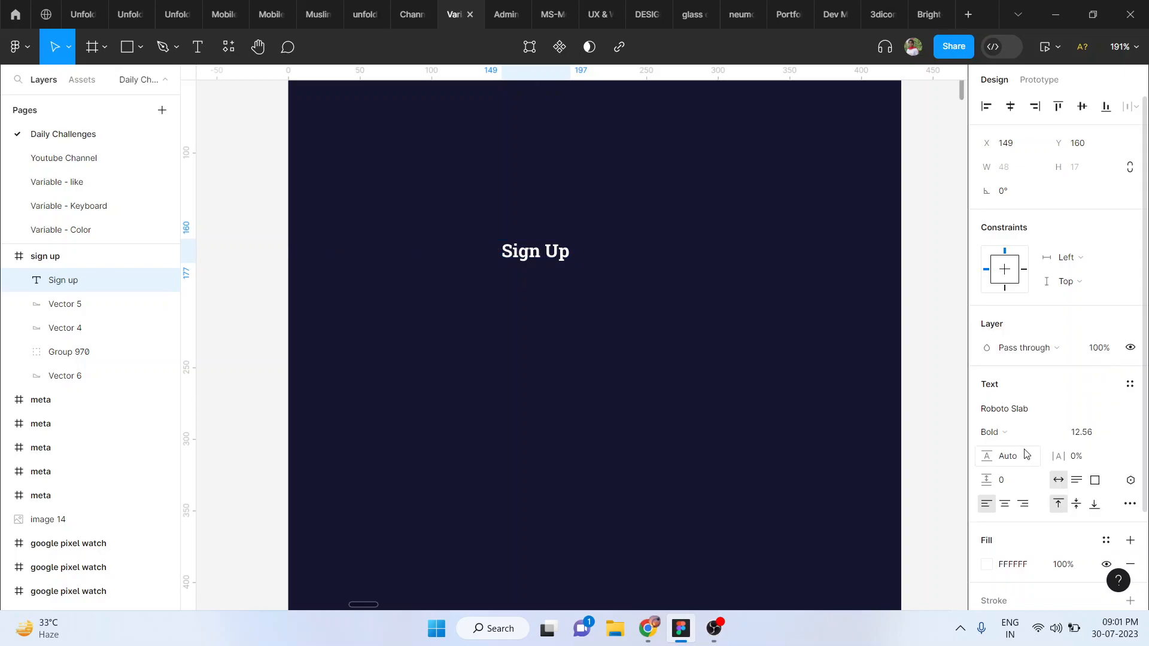
Try font sizes 64 and 45 on the "Sign Up" heading
left_click(1116, 436)
left_click(1101, 551)
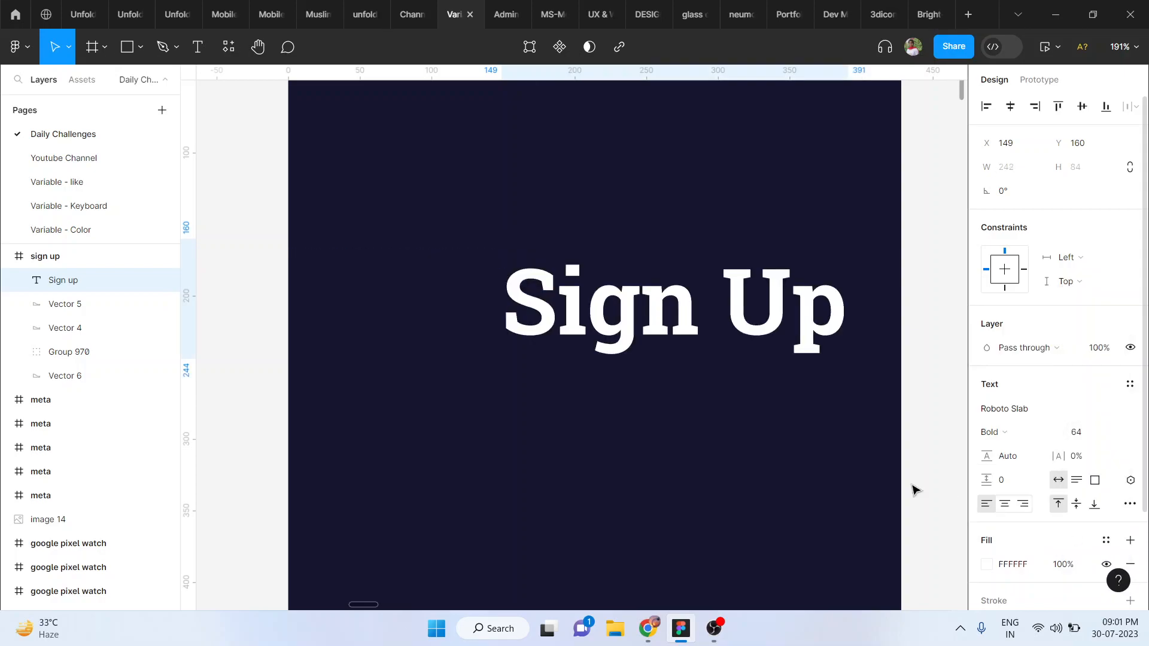
left_click(1084, 436)
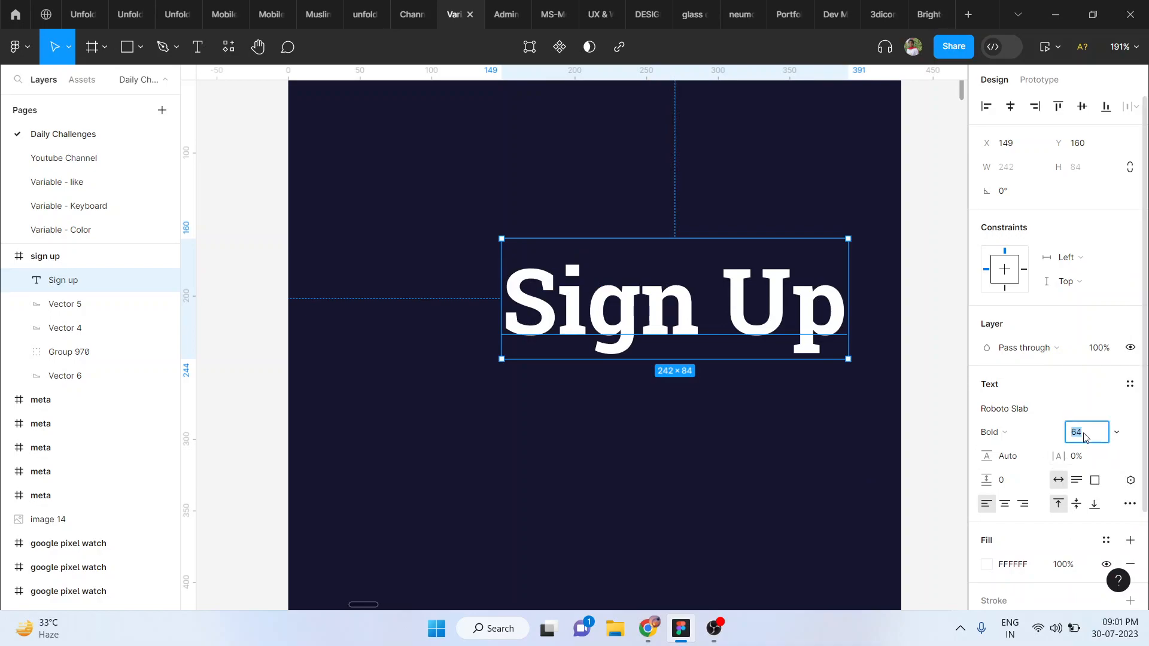
type("45")
key("Return")
scroll(607, 379, "down", 5)
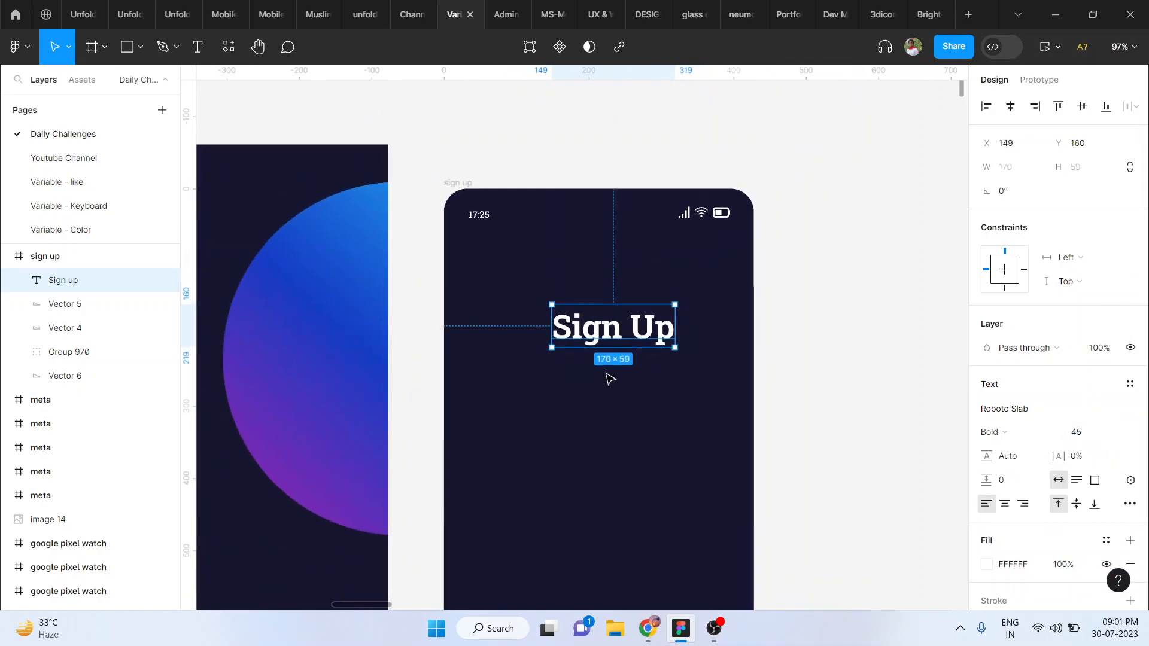
Set the "Sign Up" heading's font size to 40 and center it horizontally in the frame
left_click(1087, 433)
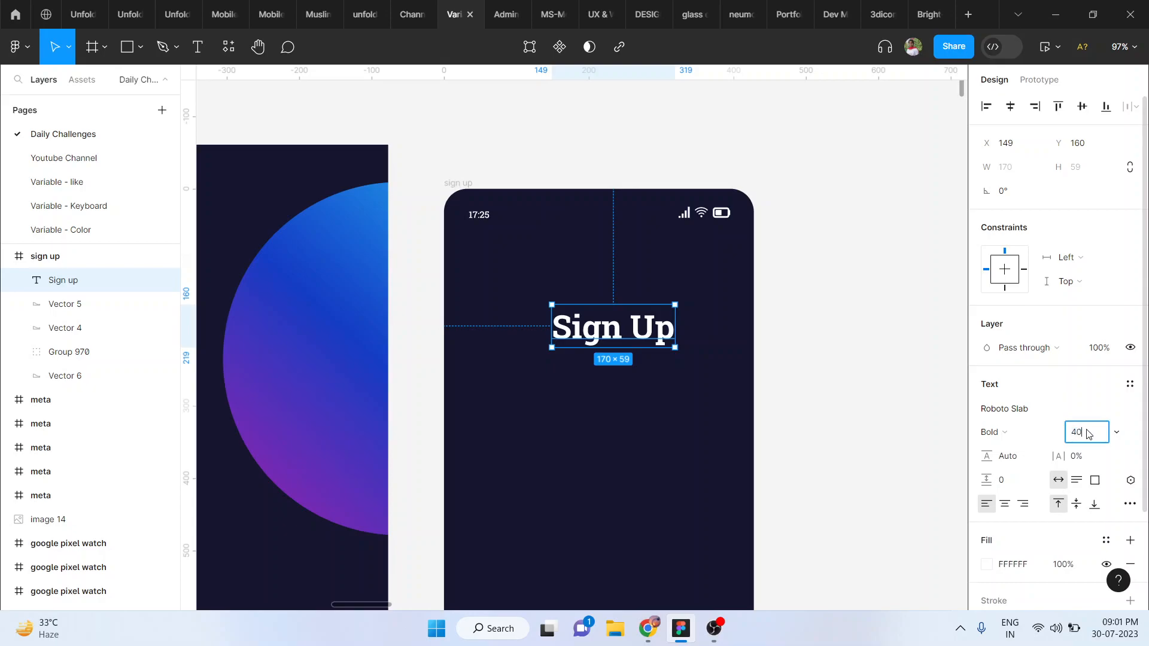
key("Return")
left_click(1010, 105)
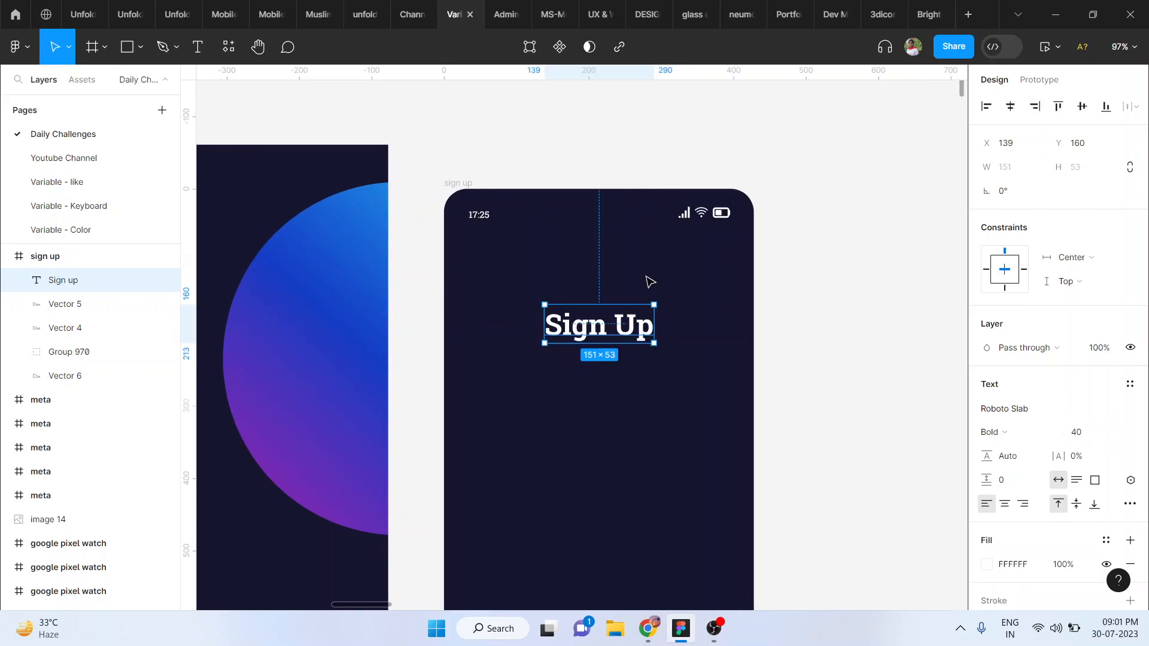
Select the reference screen's "Sign Up" heading to examine its text settings against the new heading
scroll(650, 281, "left", 5)
scroll(633, 282, "down", 2)
left_click(497, 328)
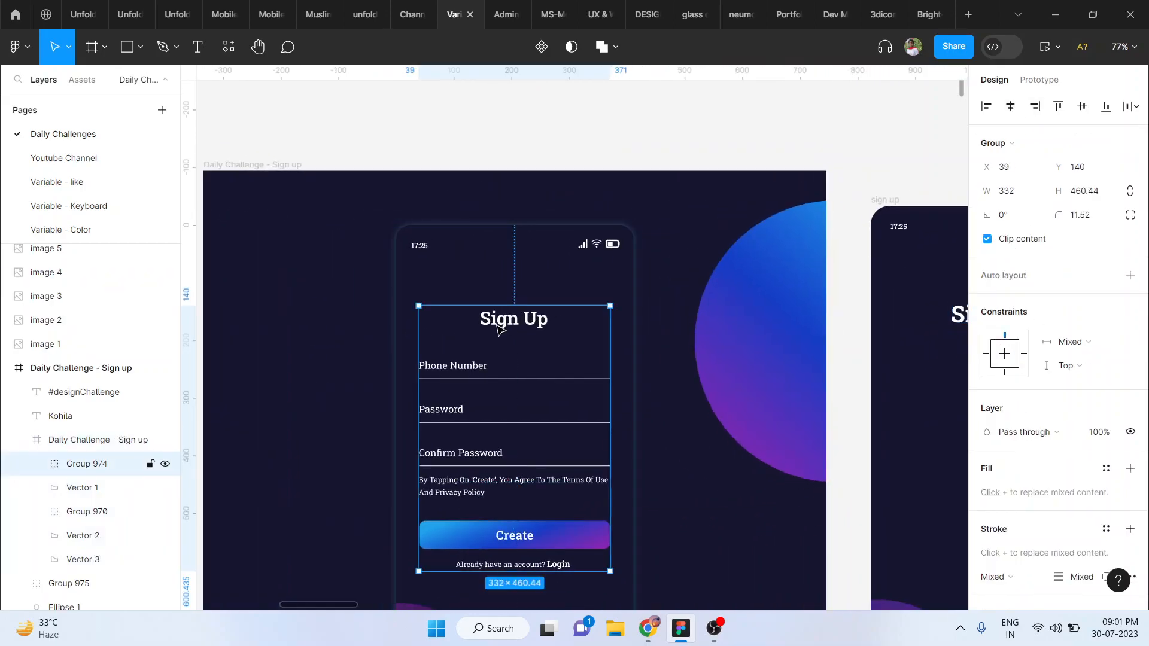
left_click(497, 328)
scroll(500, 328, "right", 8)
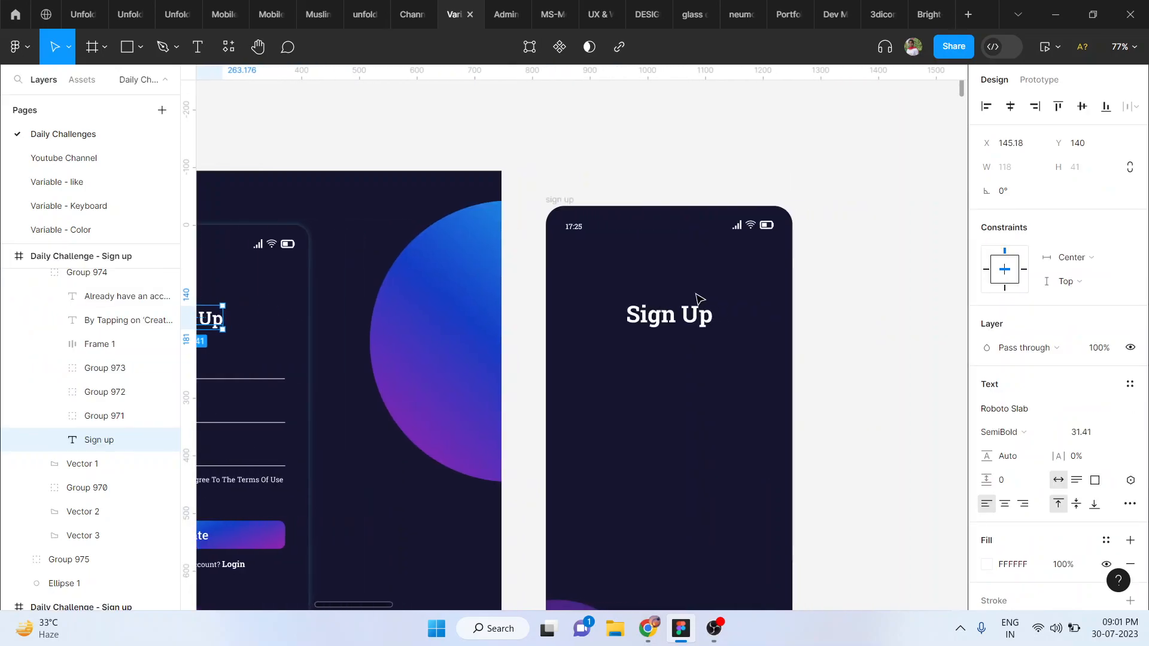
Set the new frame's "Sign Up" heading to font size 30 and center it horizontally in the frame
left_click(672, 322)
left_click(1084, 432)
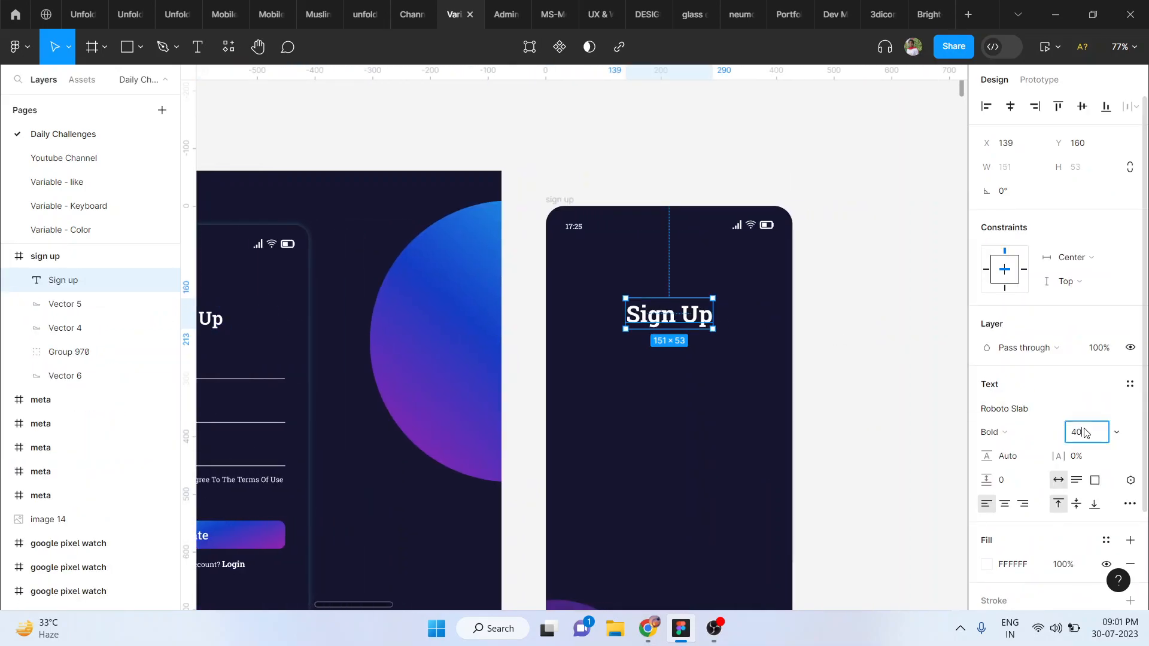
type("30")
key("Return")
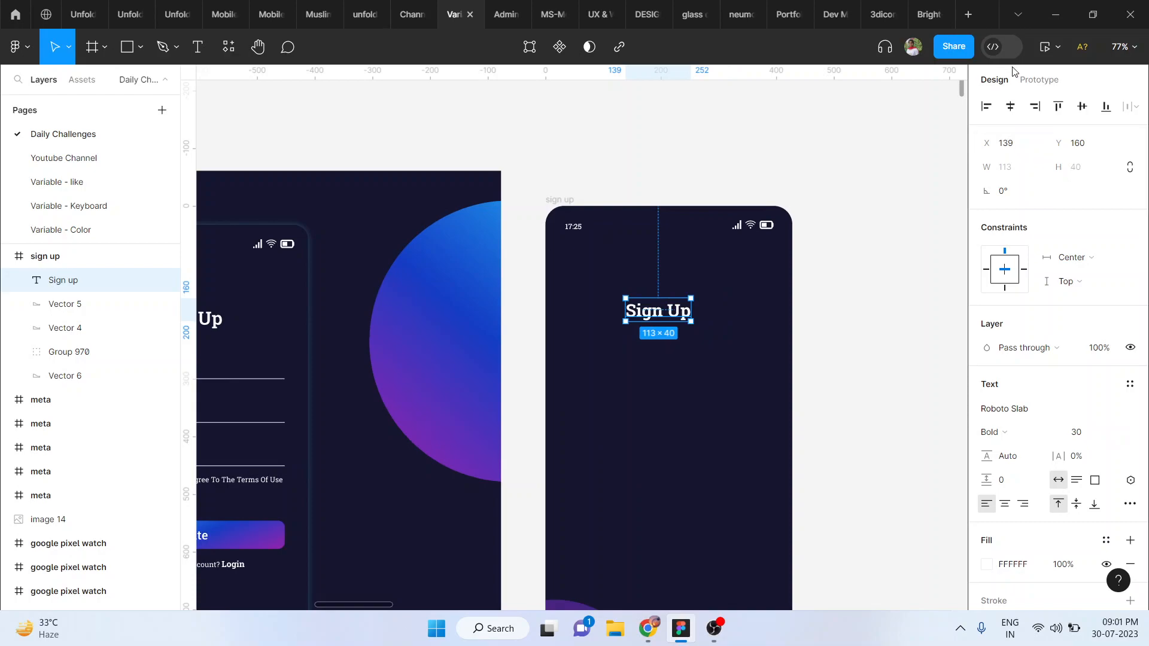
left_click(1011, 107)
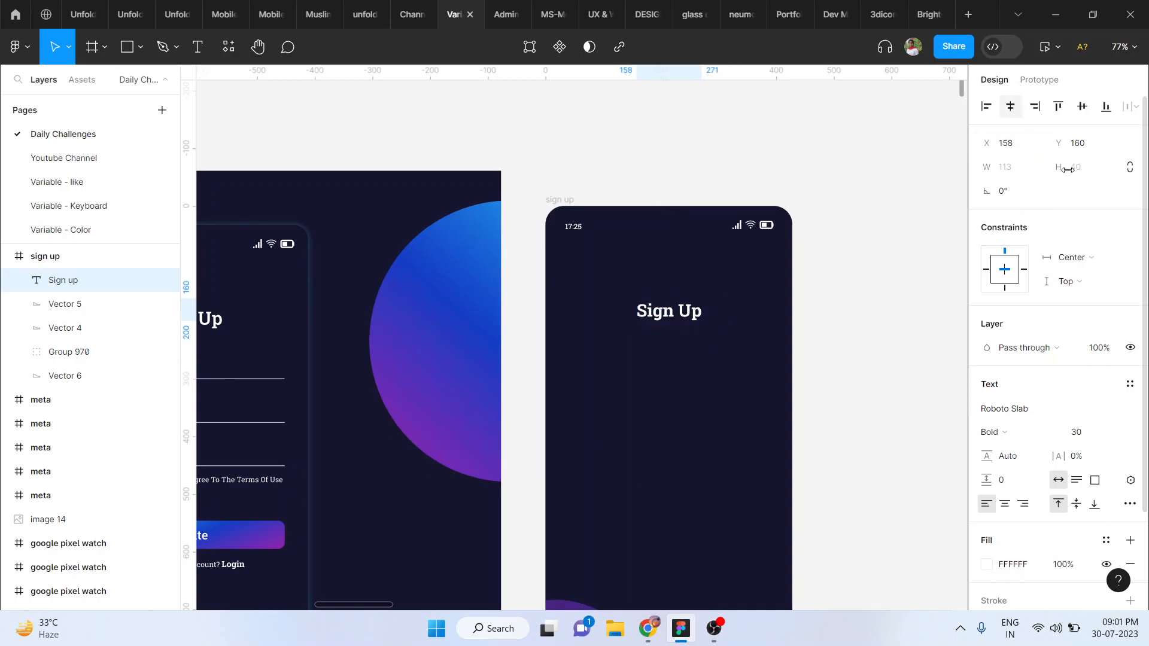
Try font size 35 on the "Sign Up" heading, centered horizontally in the frame
left_click(1087, 435)
type("35")
key("Return")
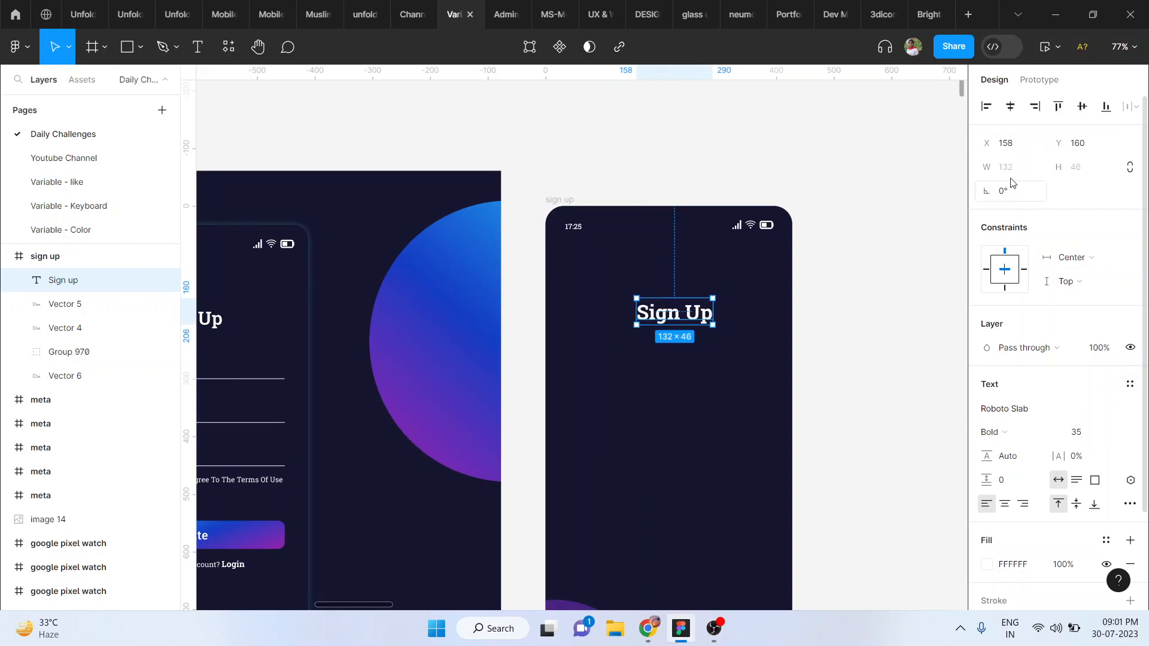
left_click(1011, 106)
Return the "Sign Up" heading to font size 30 and move it 10 px right to X 158
left_click(1081, 436)
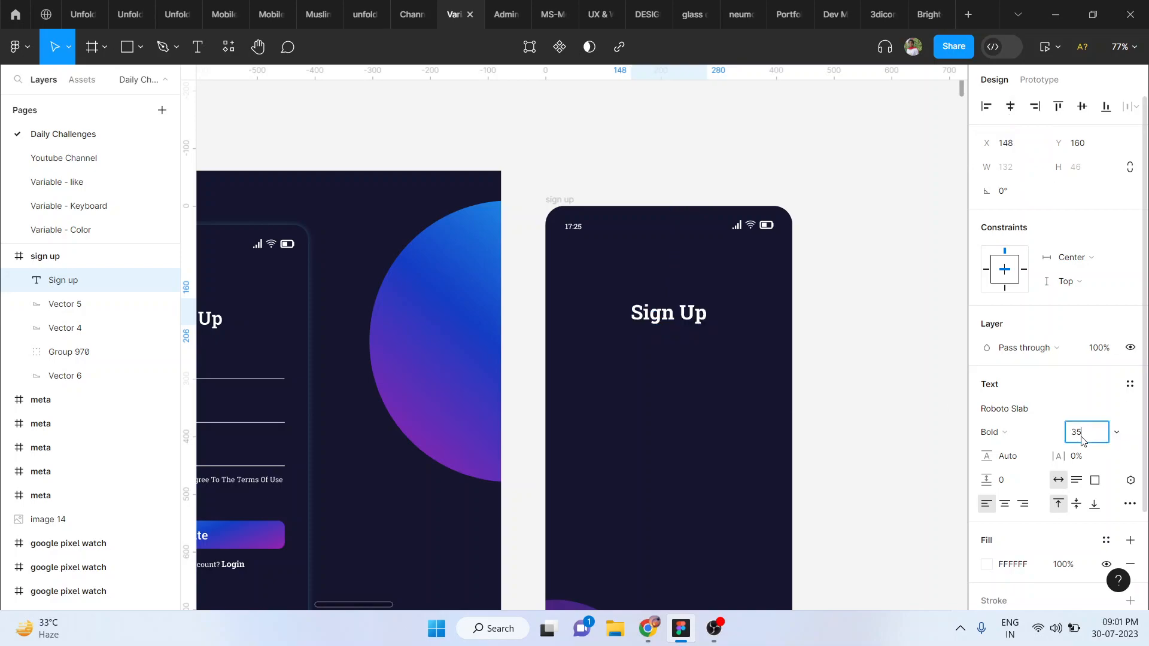
type("30")
key("Return")
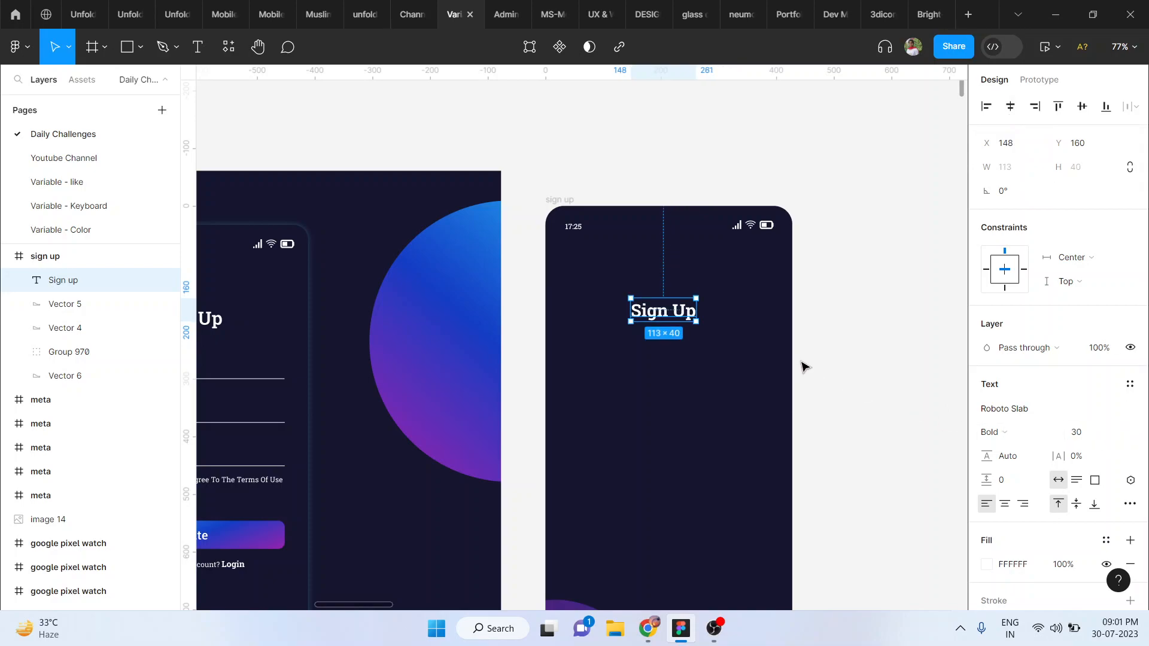
scroll(802, 367, "up", 5)
key("shift+Right")
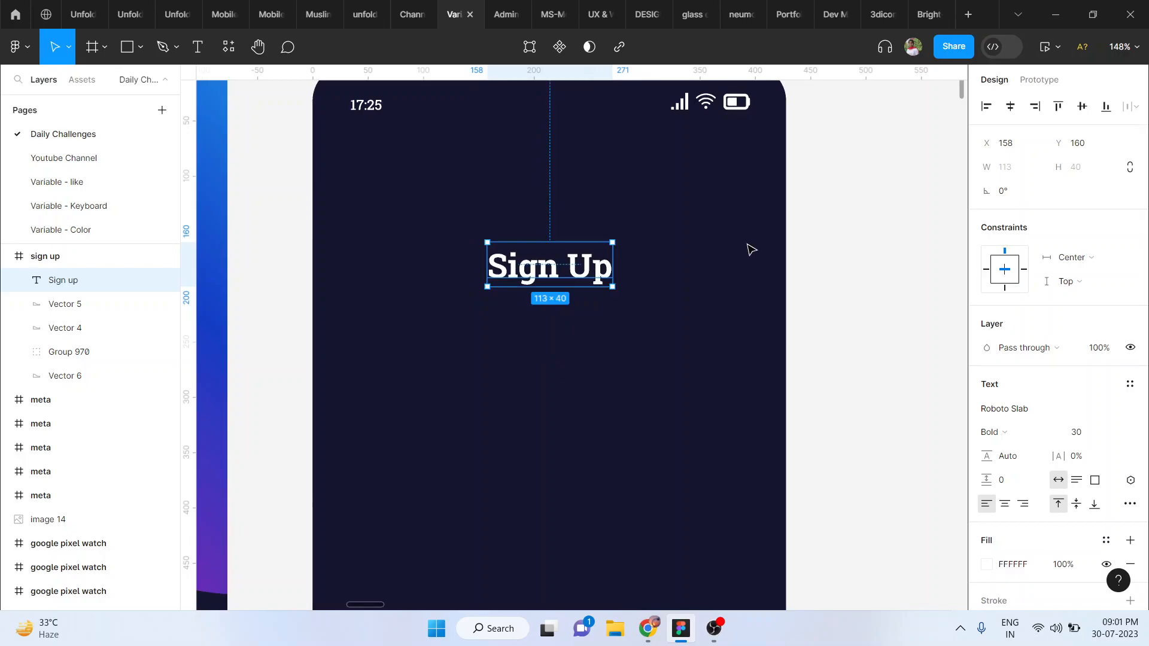
scroll(748, 245, "up", 4)
scroll(748, 245, "down", 6)
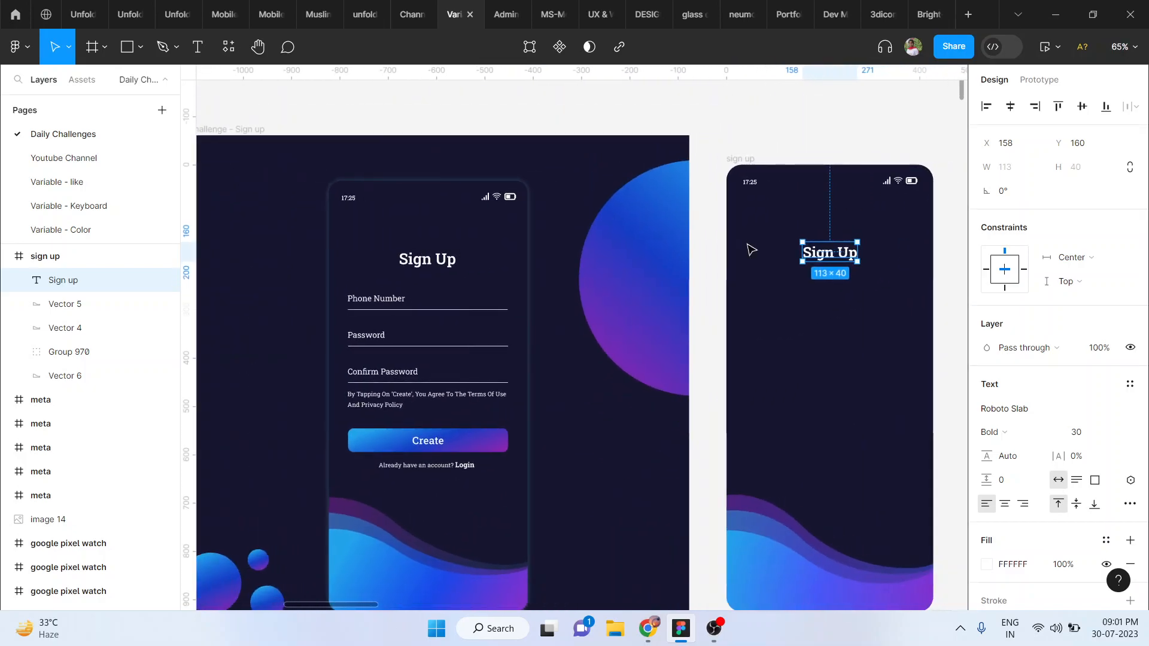
scroll(748, 249, "up", 2)
left_click(812, 339)
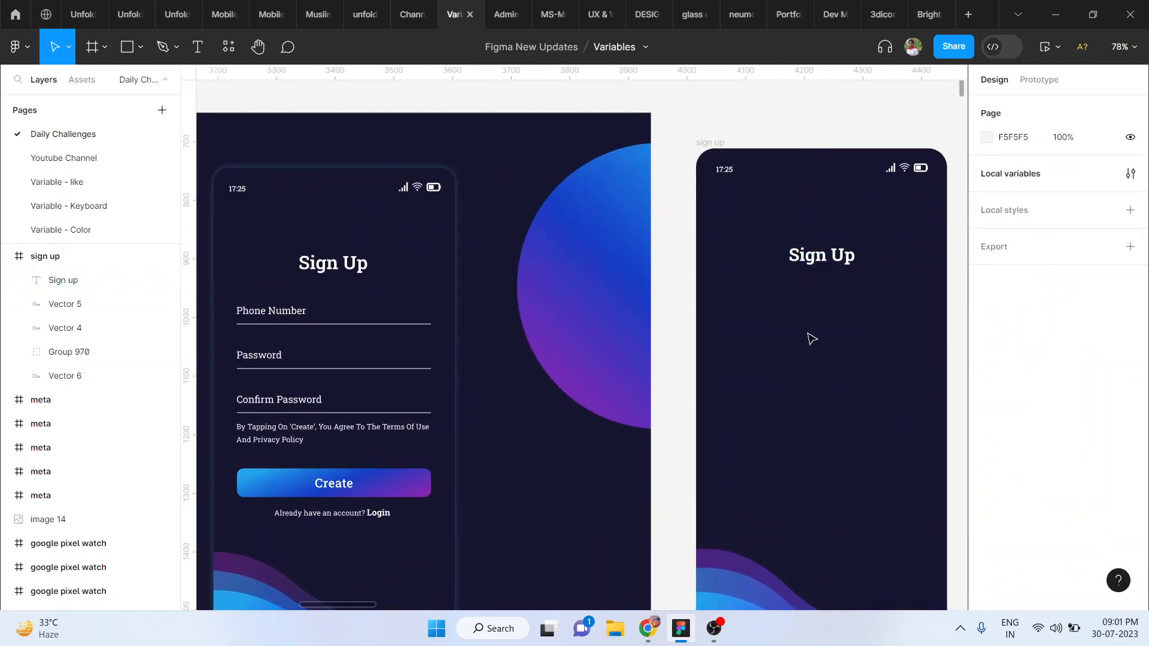
Draw a horizontal line about 337 px wide below the heading, center it in the frame and give it a white stroke
key("l")
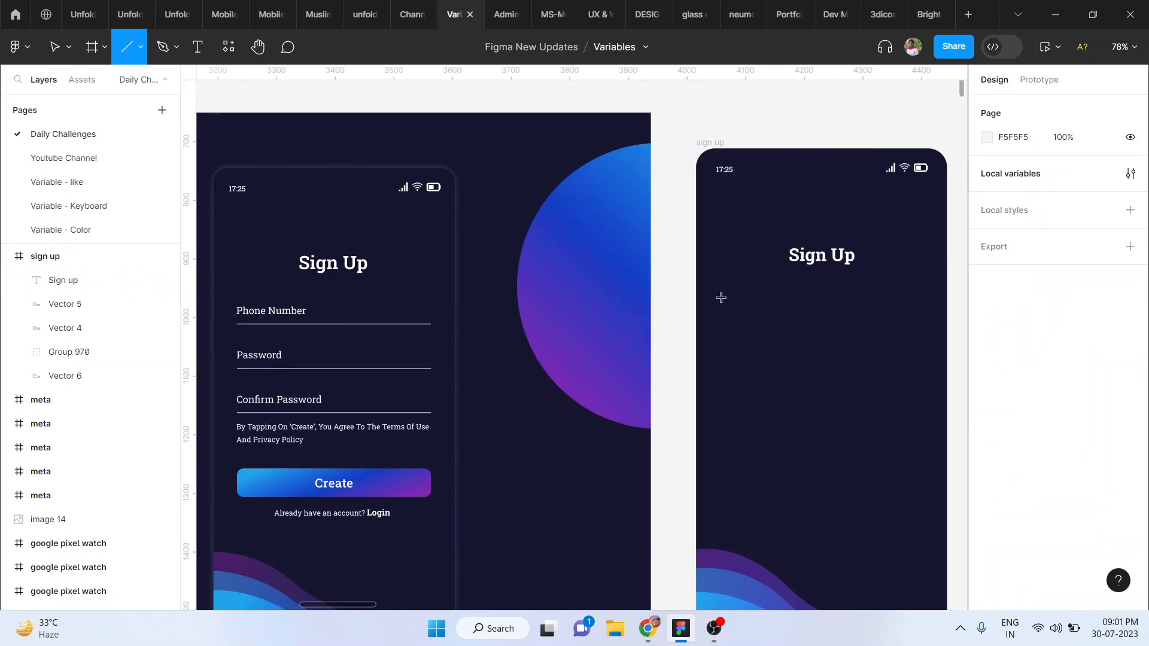
left_click_drag(721, 297, 918, 297)
left_click(1017, 106)
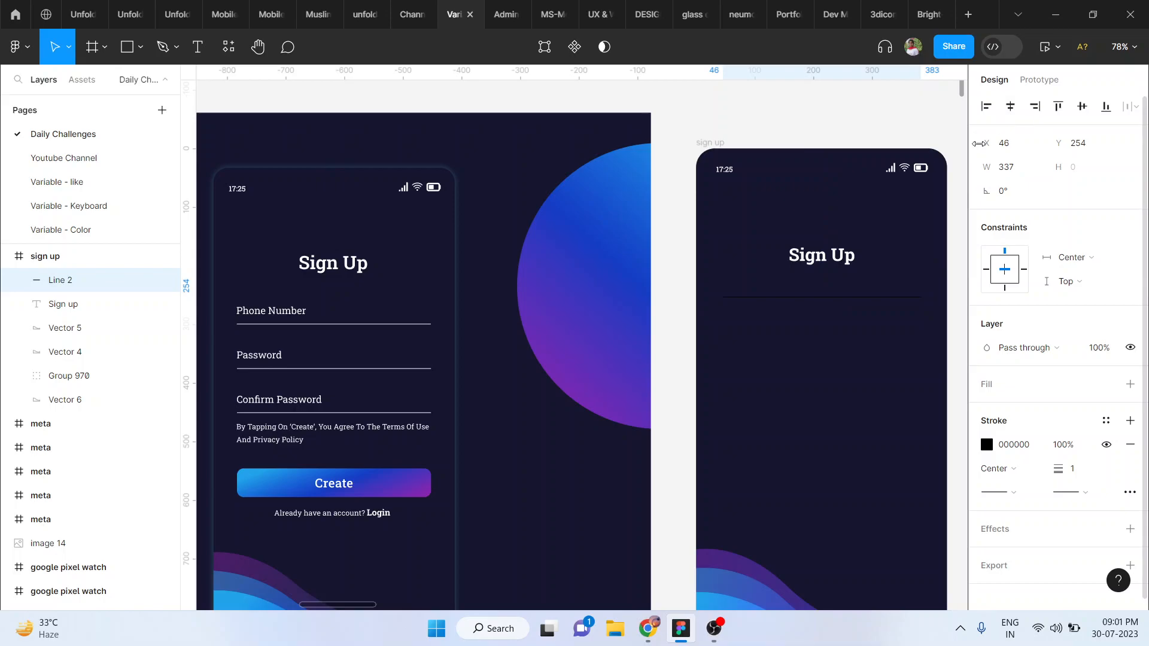
left_click(1015, 445)
type("fff")
key("Return")
left_click(901, 346)
Move the white line below the heading down 17 px to Y 271
scroll(892, 335, "right", 2)
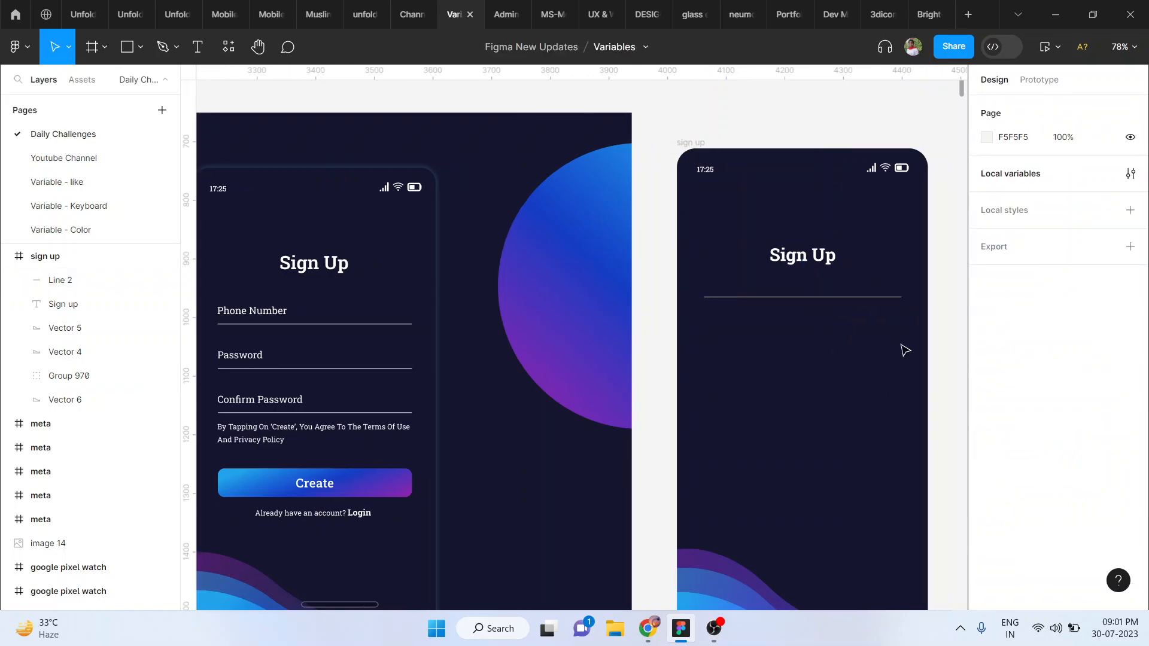
scroll(871, 309, "up", 5)
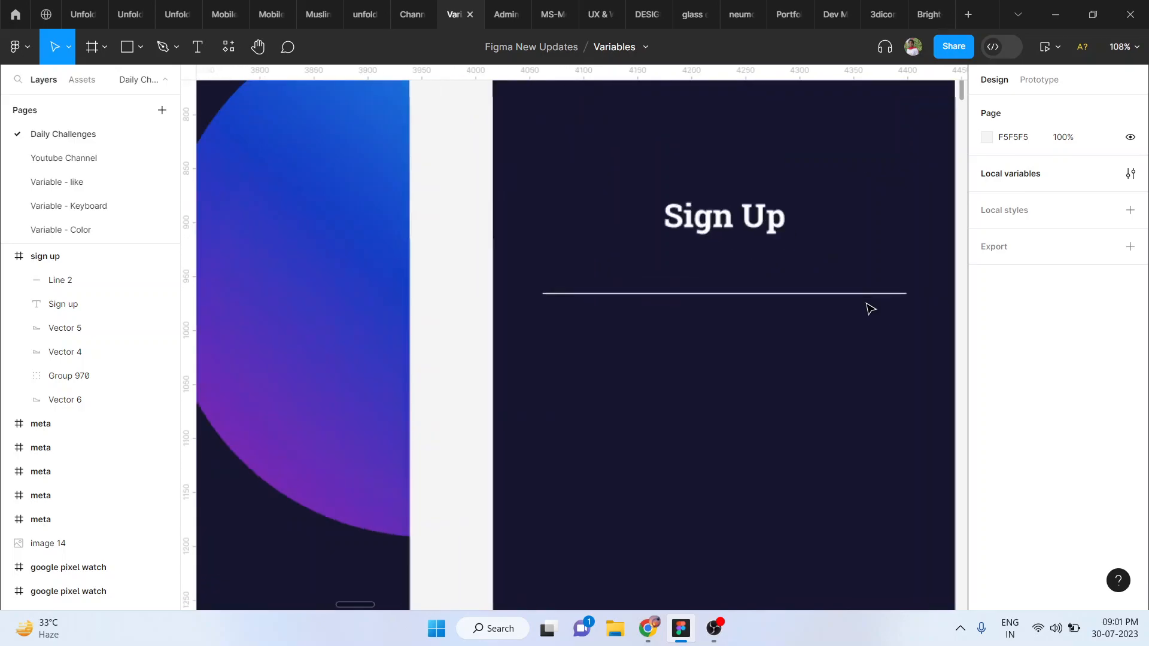
scroll(840, 294, "down", 2)
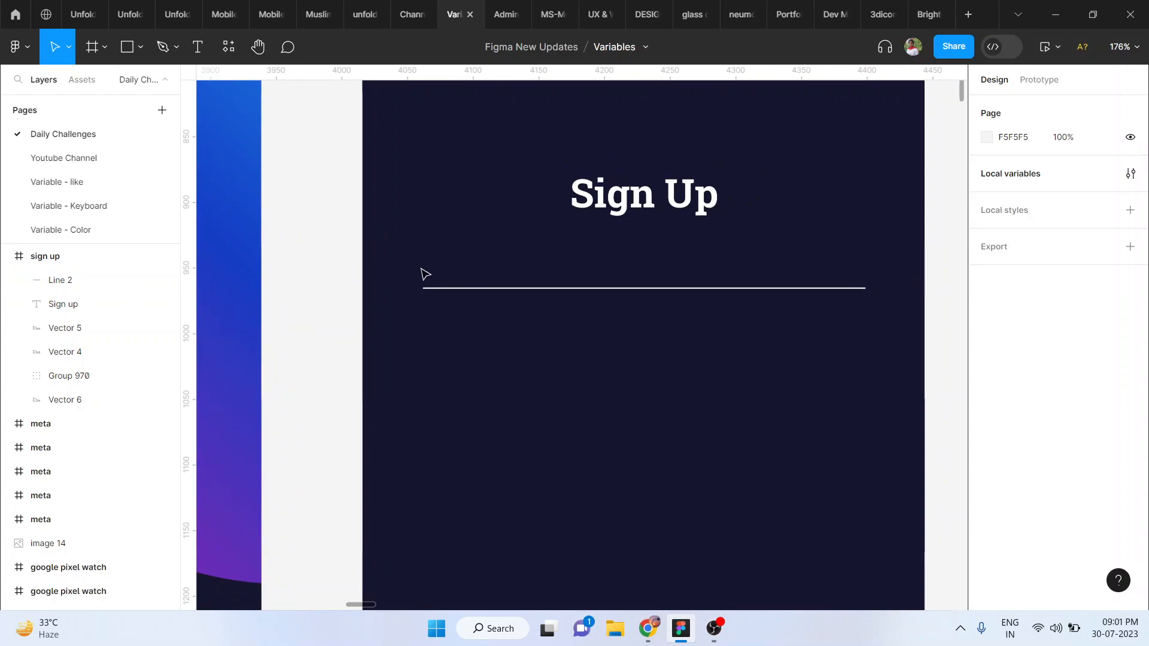
scroll(424, 274, "right", 3)
left_click(454, 295)
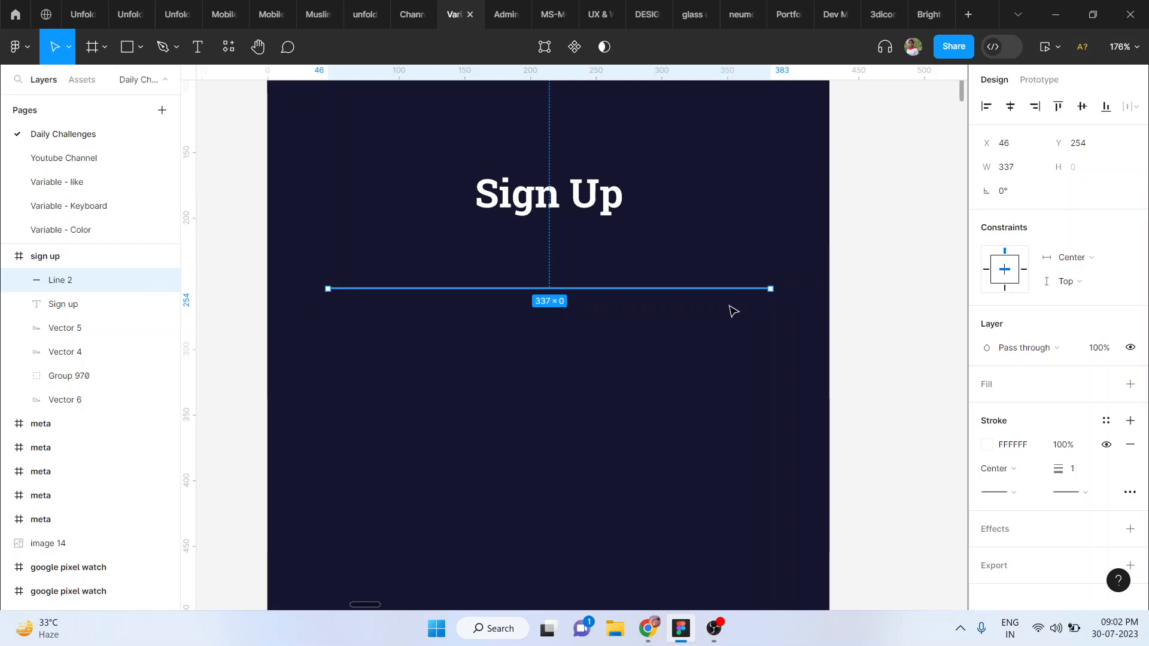
scroll(773, 283, "down", 1)
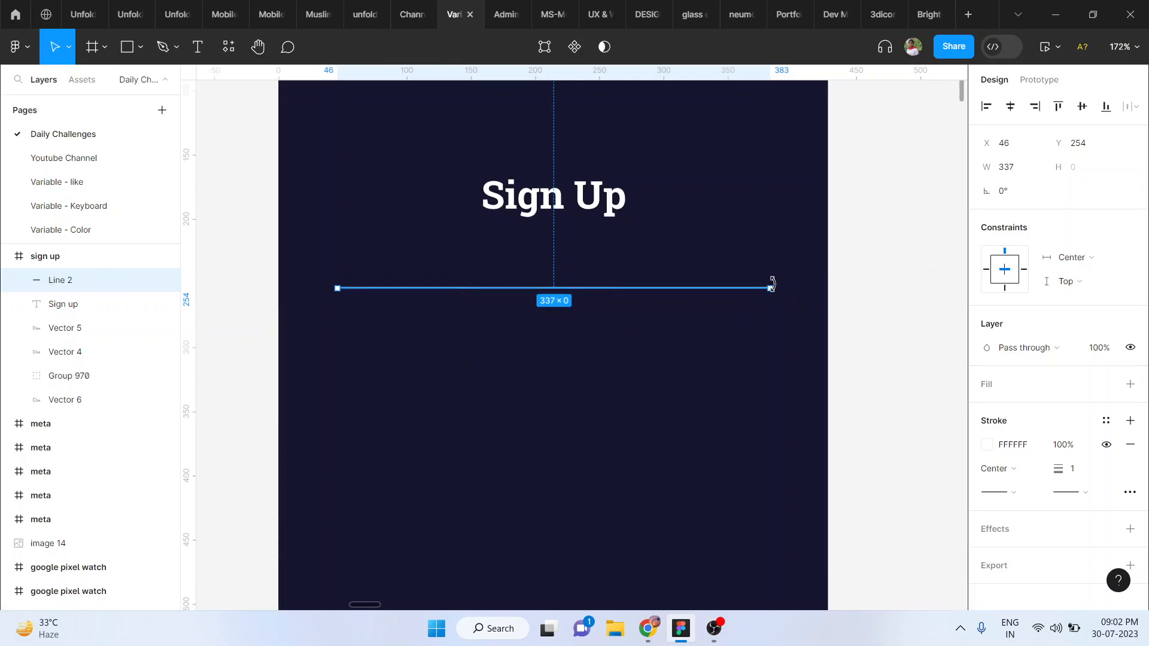
scroll(773, 283, "down", 3)
scroll(708, 348, "down", 4)
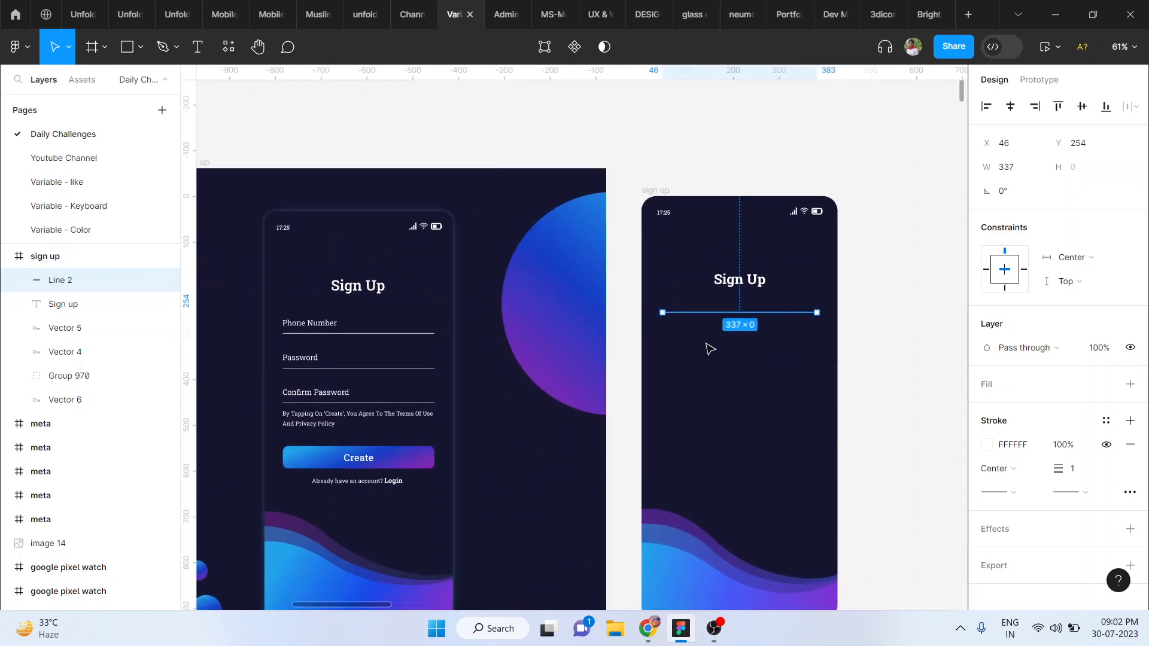
key("Down")
key("Down")
key("Down")
key("Down")
key("Down")
key("Down")
key("Down")
key("Down")
key("Down")
key("Down")
key("Down")
key("Down")
key("Down")
key("Down")
key("Down")
key("Down")
key("Down")
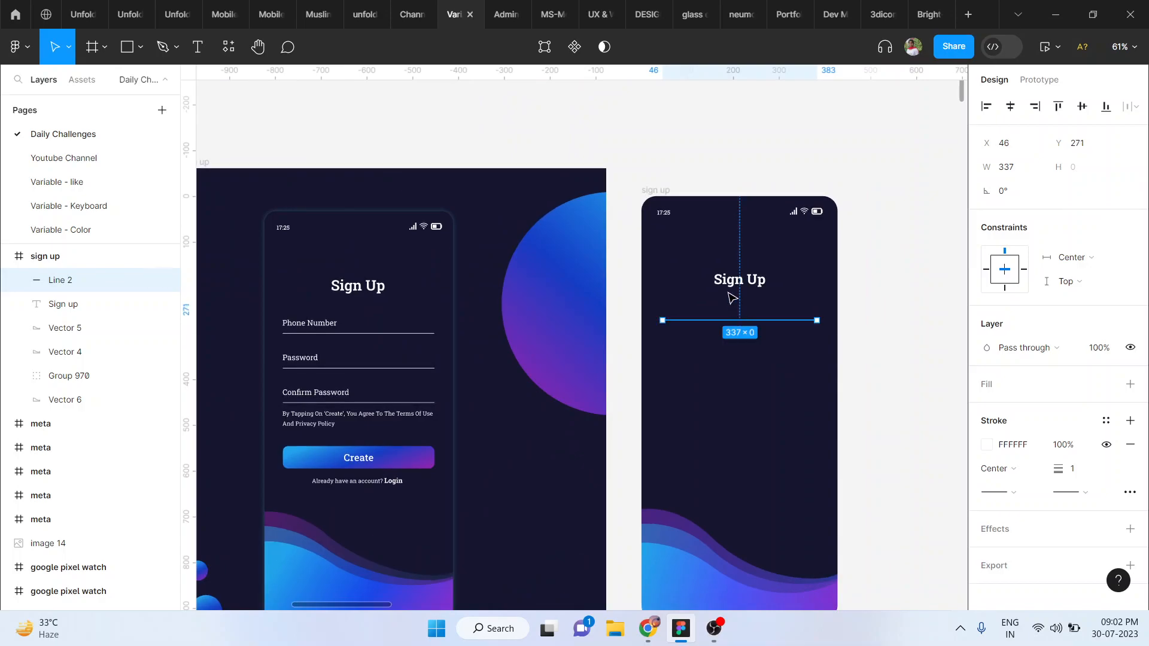
Place a copy of the "Sign Up" heading above the line's start at X 46 and set its font size to 18
left_click(727, 289)
left_click_drag(732, 287, 681, 313)
left_click(1080, 435)
key("Return")
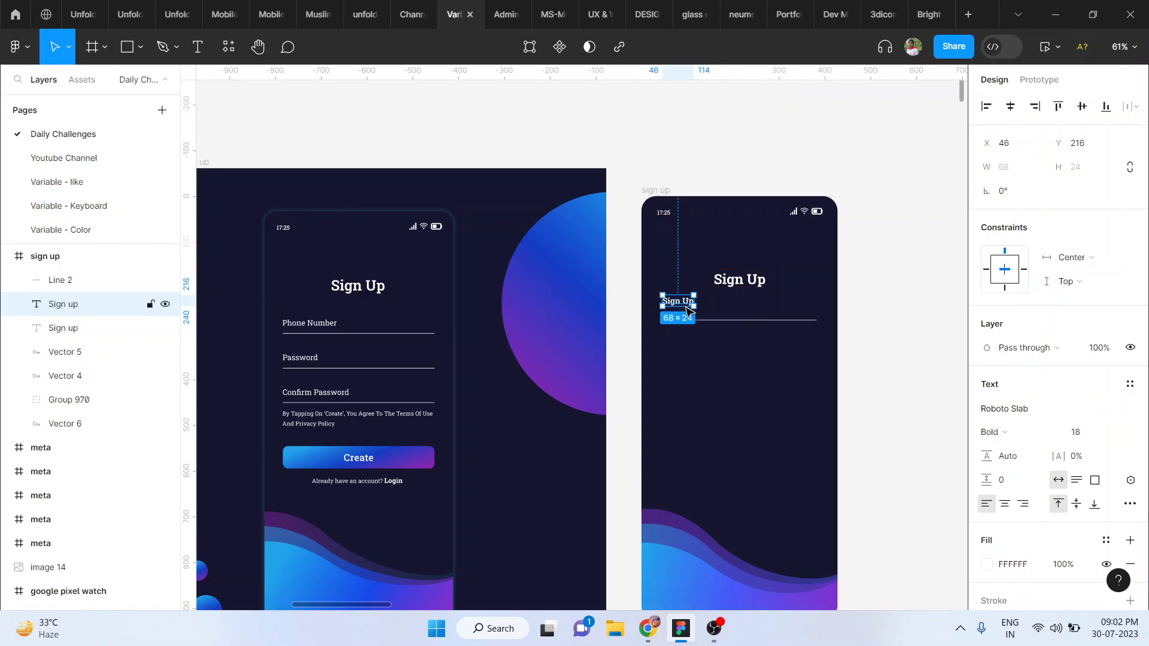
Change the copied text to "Phone Number" and set its weight to Medium
double_click(679, 303)
type("Phone Number")
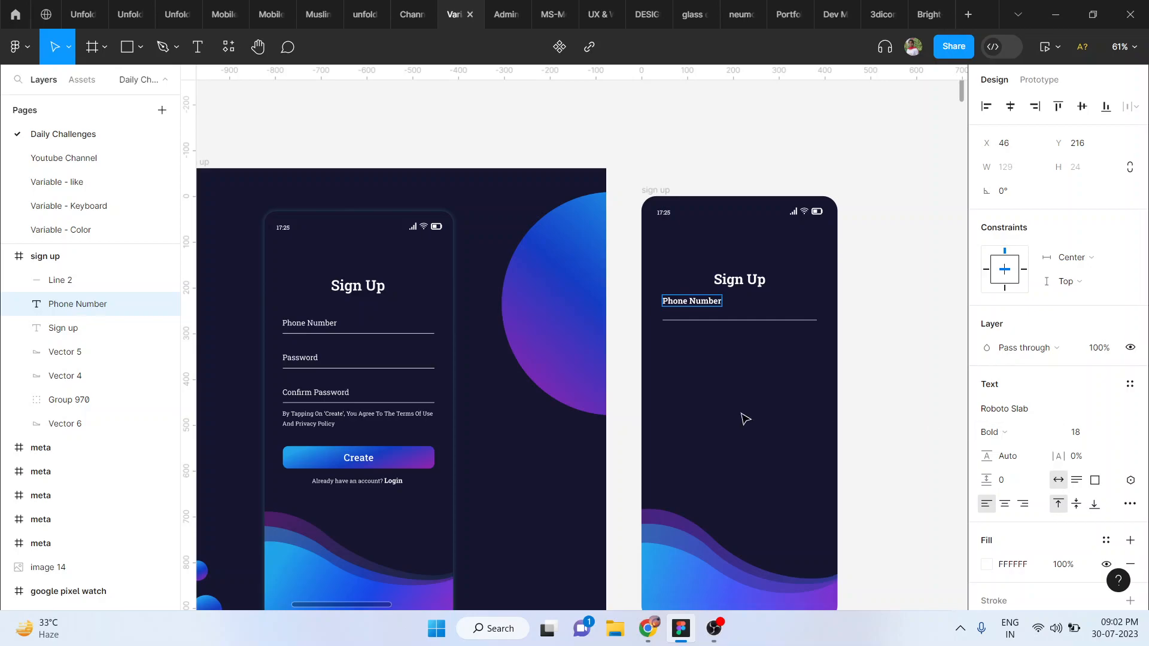
key("Escape")
left_click(1019, 438)
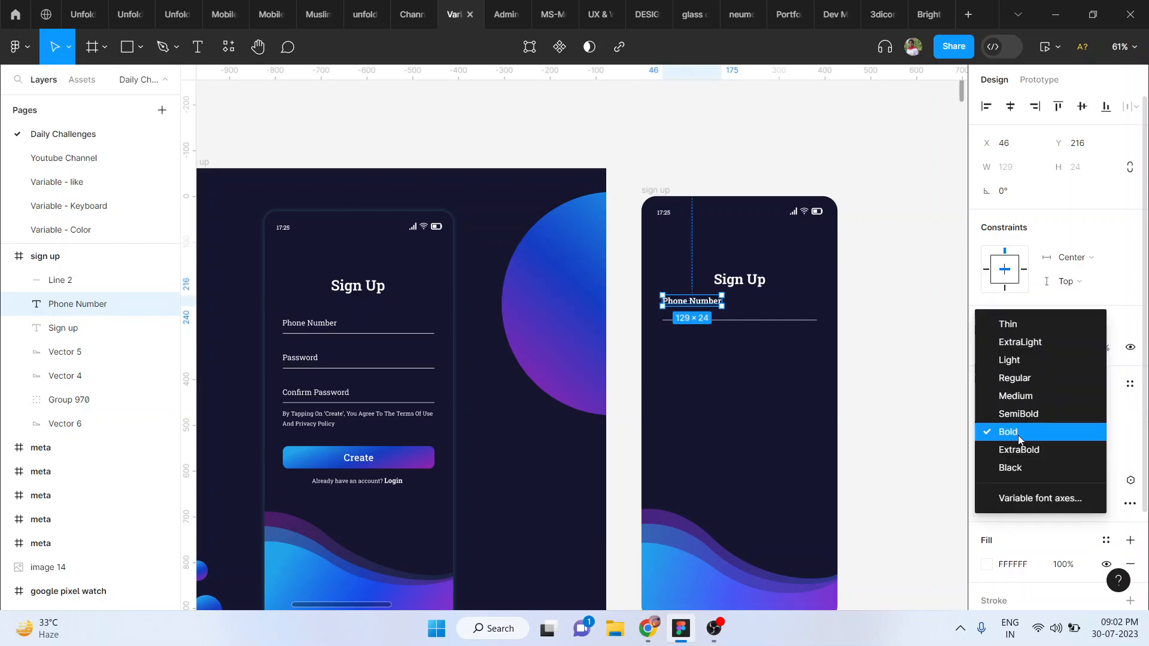
left_click(1015, 396)
Move the "Phone Number" label down to Y 238, just above the white line
scroll(733, 292, "up", 3)
scroll(733, 292, "up", 2)
key("shift+Down")
key("shift+Down")
key("shift+Down")
key("Up")
key("Up")
key("Up")
key("Up")
key("Up")
key("Up")
key("Up")
key("Up")
key("Up")
key("Up")
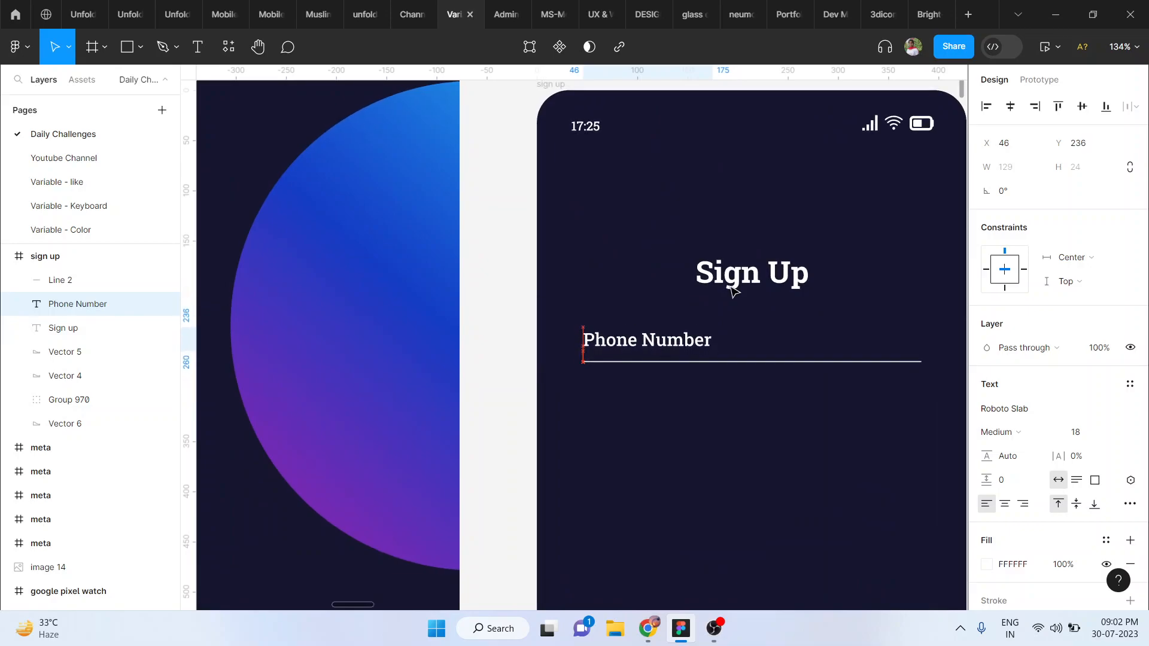
scroll(733, 292, "down", 5)
scroll(733, 292, "up", 5)
scroll(733, 292, "up", 1)
scroll(627, 318, "up", 5)
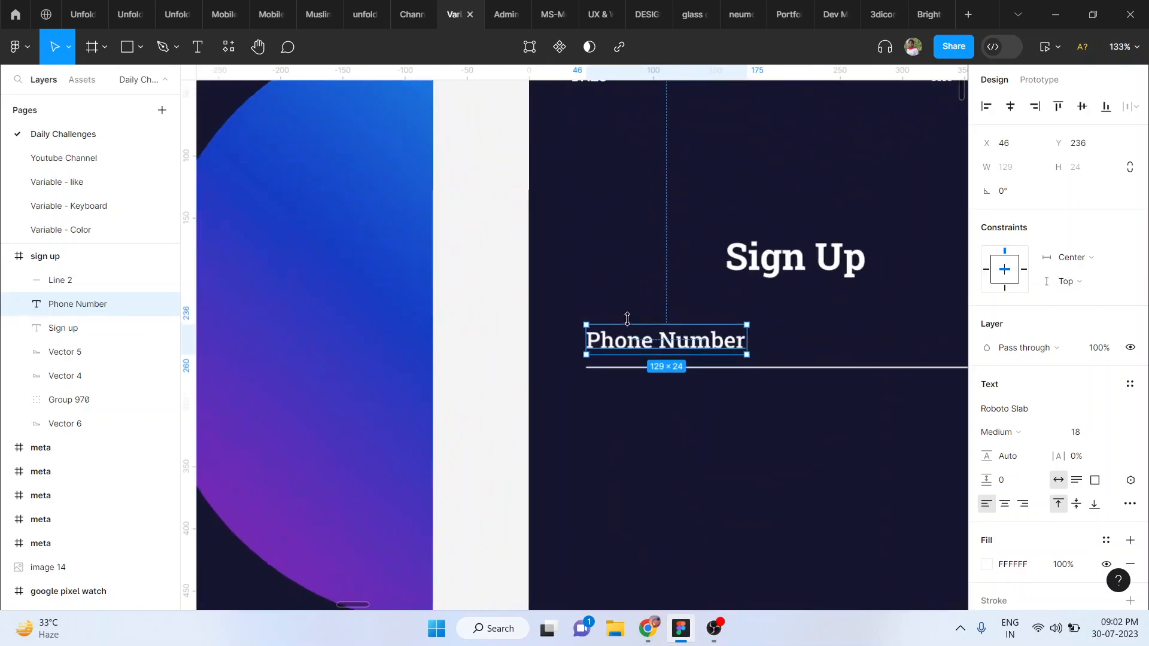
key("Down")
key("Down")
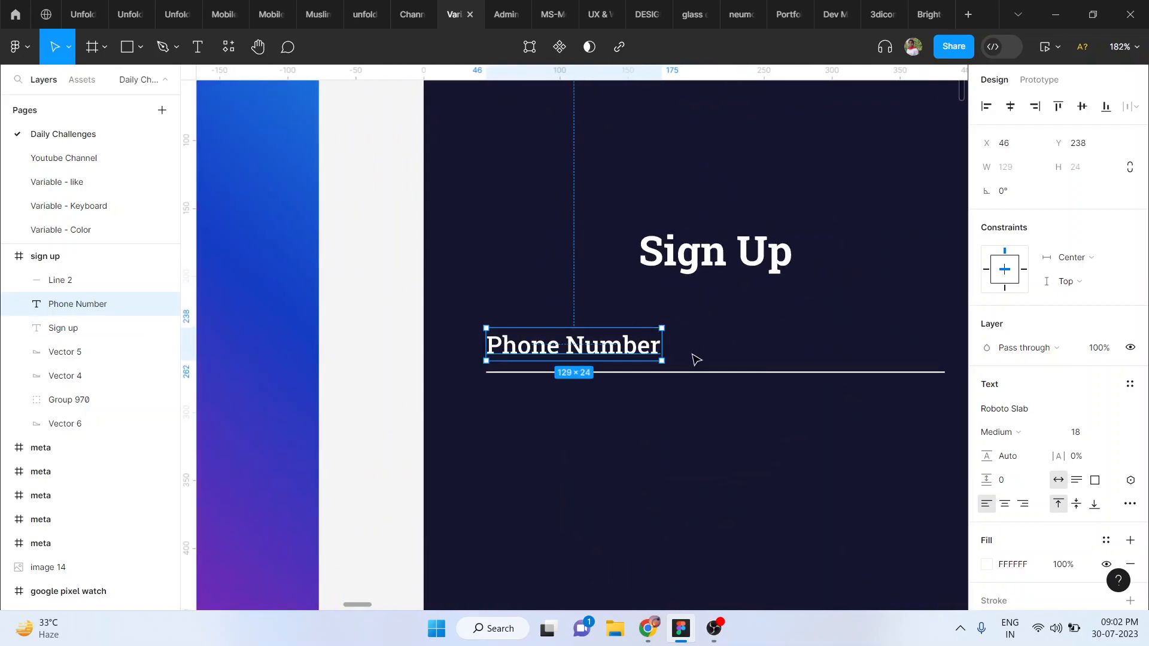
Group the "Phone Number" label with its line and place a duplicate of the group below it at about Y 290
left_click(718, 373, "shift")
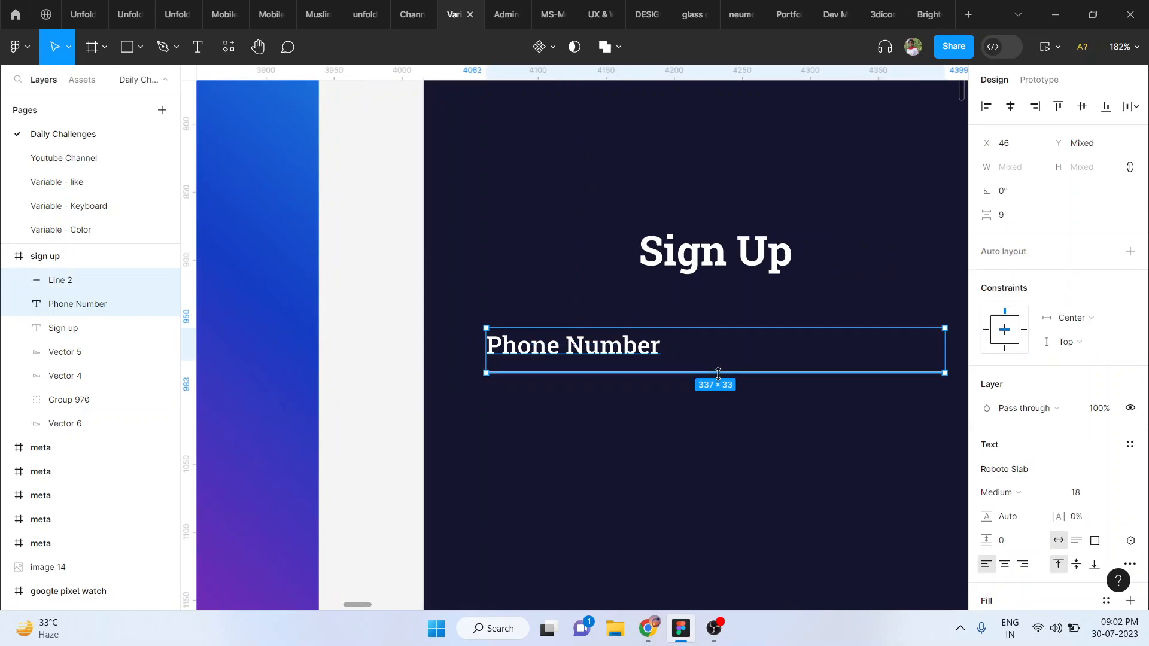
key("ctrl+g")
scroll(718, 372, "down", 3)
left_click_drag(680, 372, 671, 409)
Move the duplicated field group down to Y 321 to match the reference's field spacing
scroll(649, 383, "left", 10)
scroll(648, 384, "down", 2)
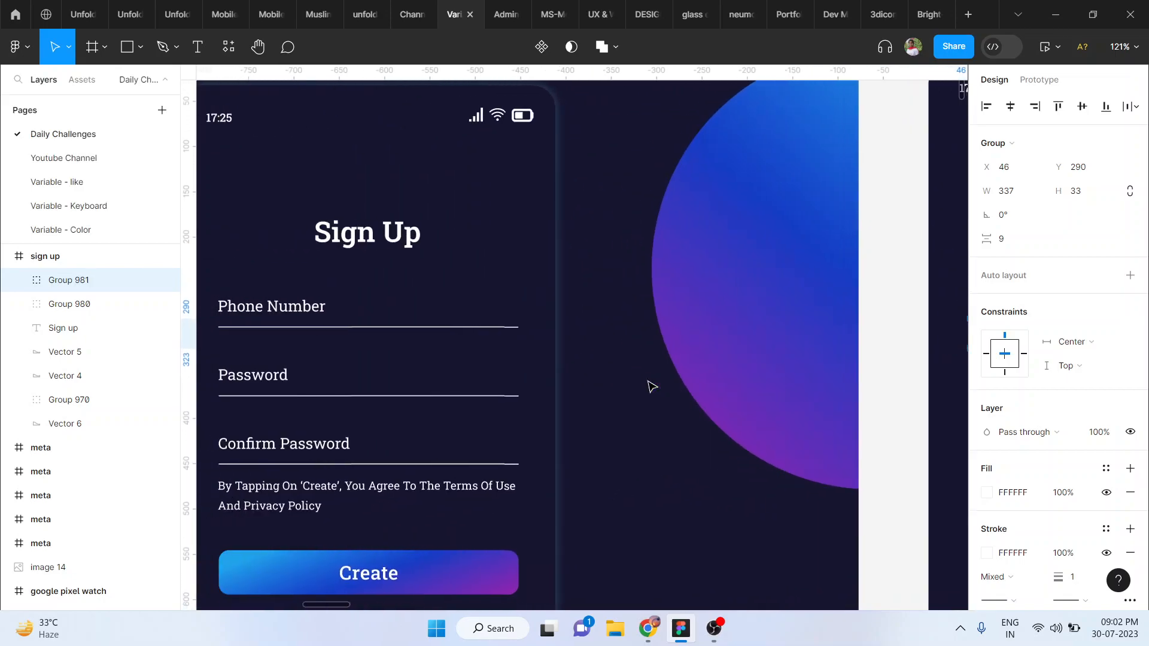
scroll(652, 386, "right", 10)
scroll(652, 386, "up", 2)
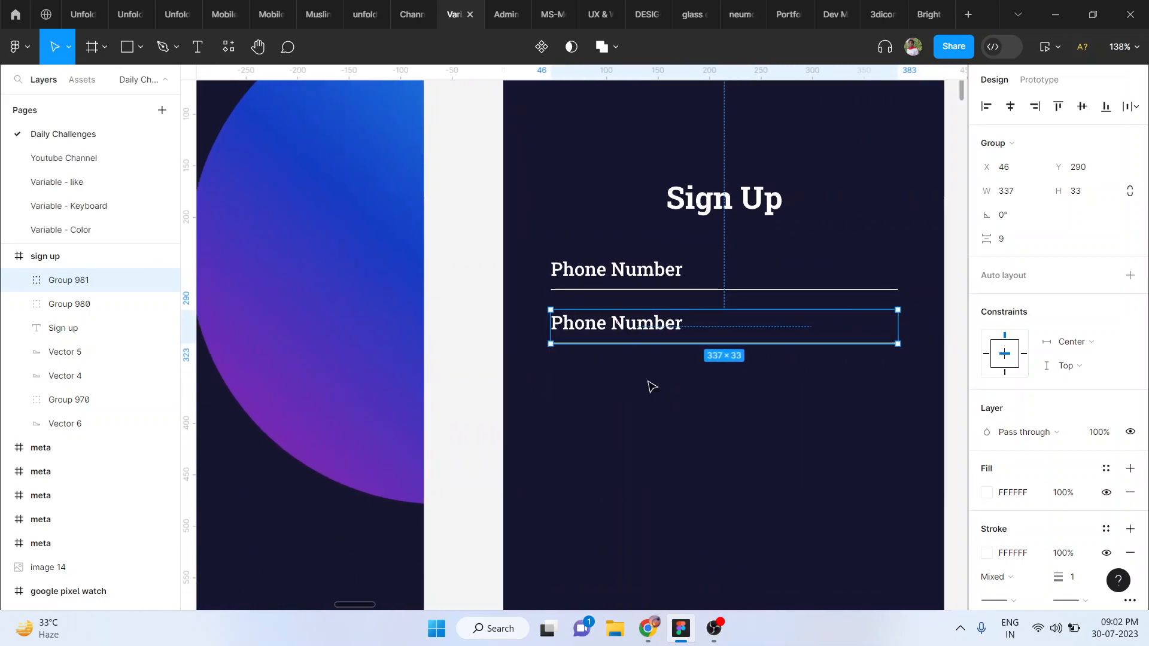
scroll(651, 386, "up", 1)
key("shift+Down")
key("shift+Down")
key("shift+Down")
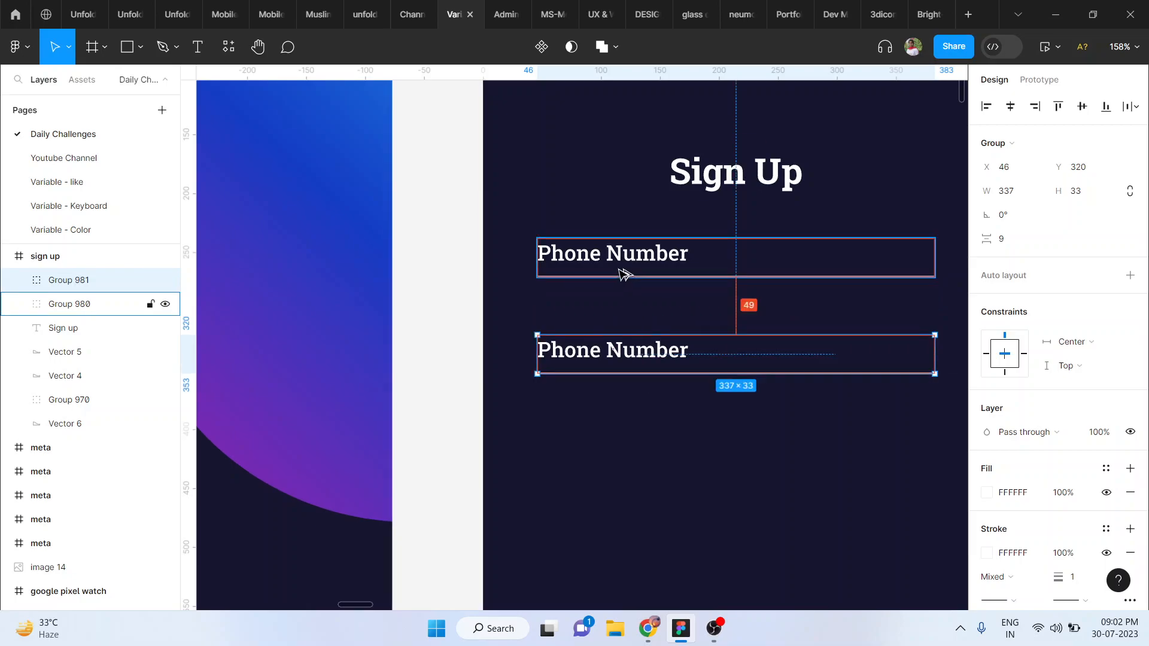
key("Down")
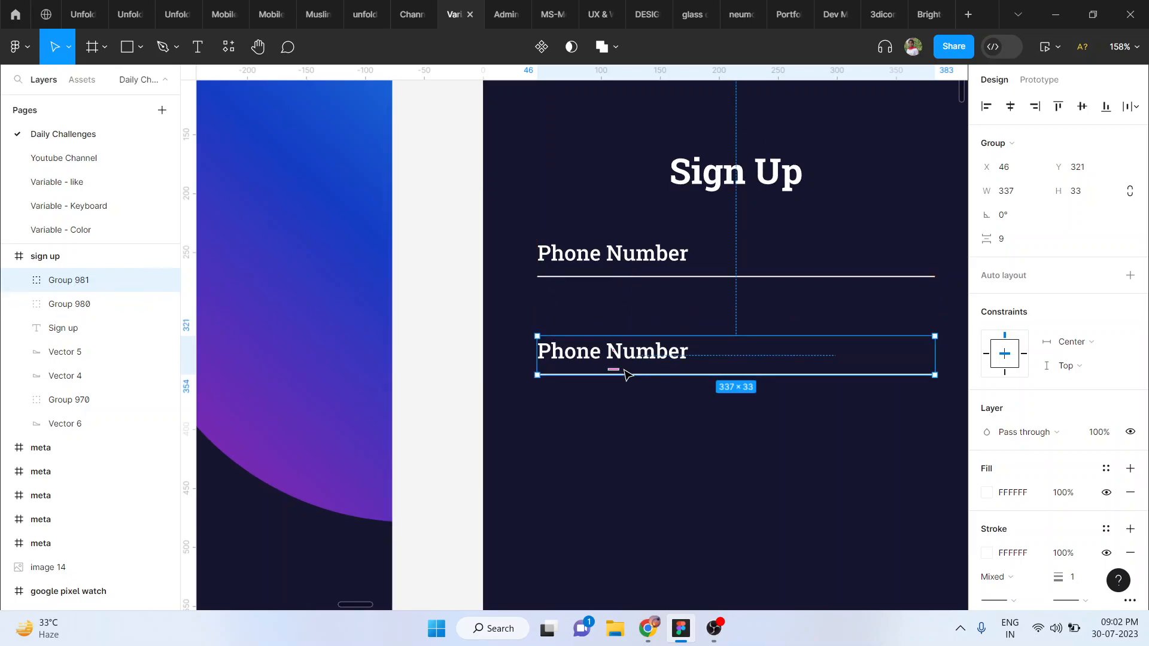
Change the second field's label text to "Password"
double_click(621, 360)
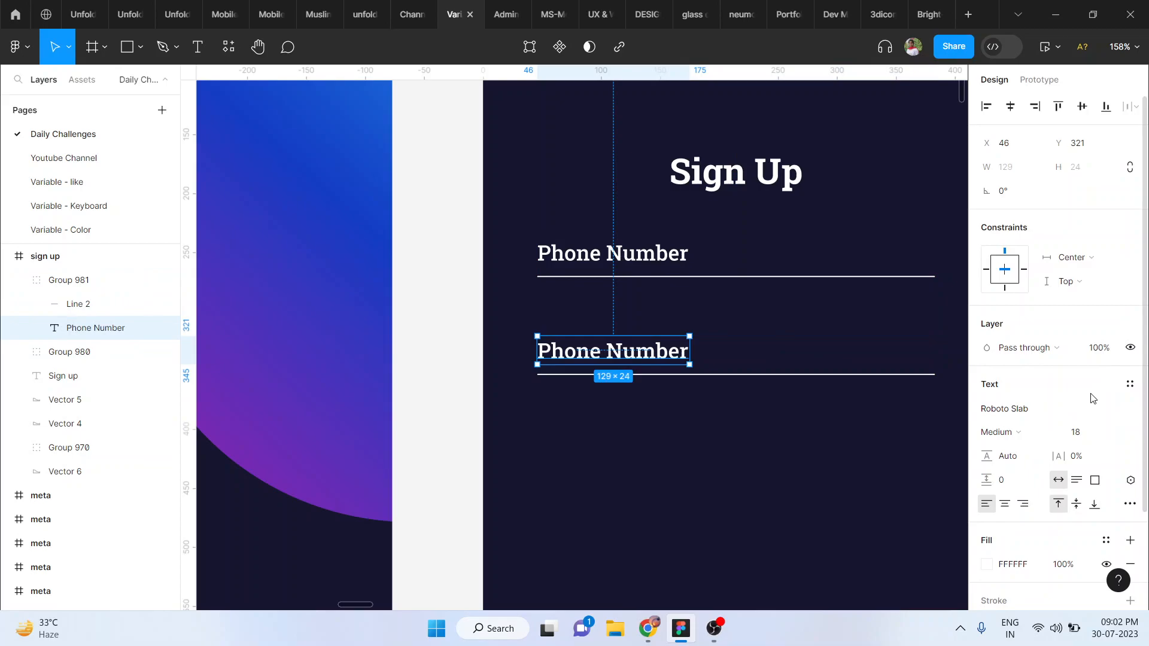
double_click(669, 357)
scroll(670, 357, "down", 4)
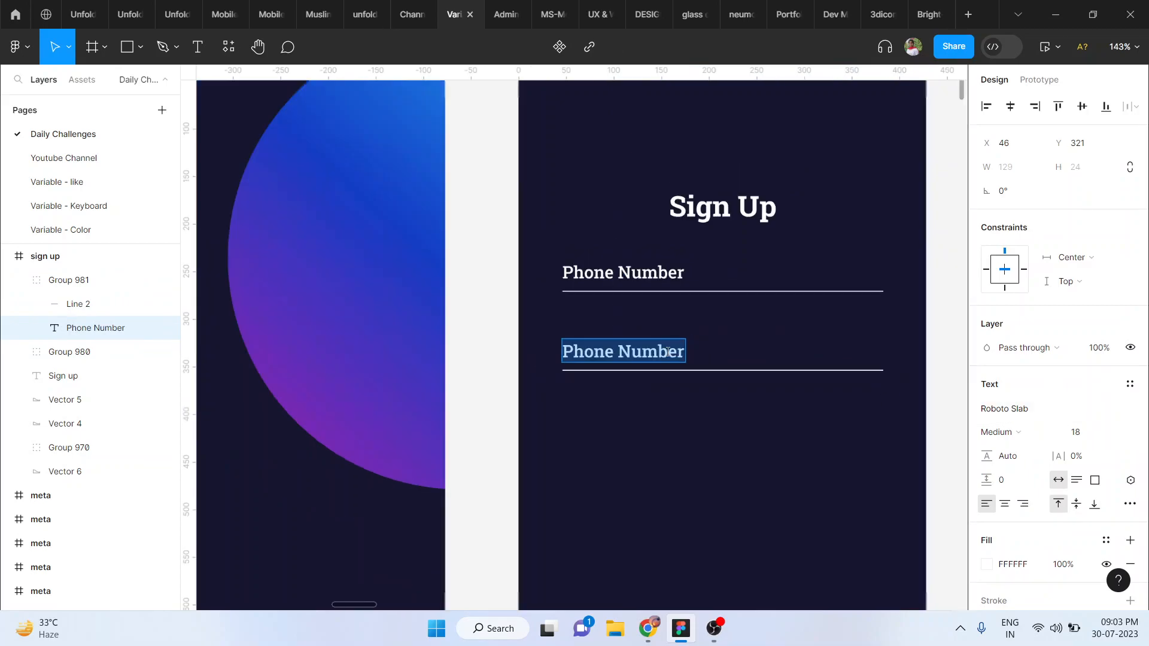
scroll(669, 358, "left", 5)
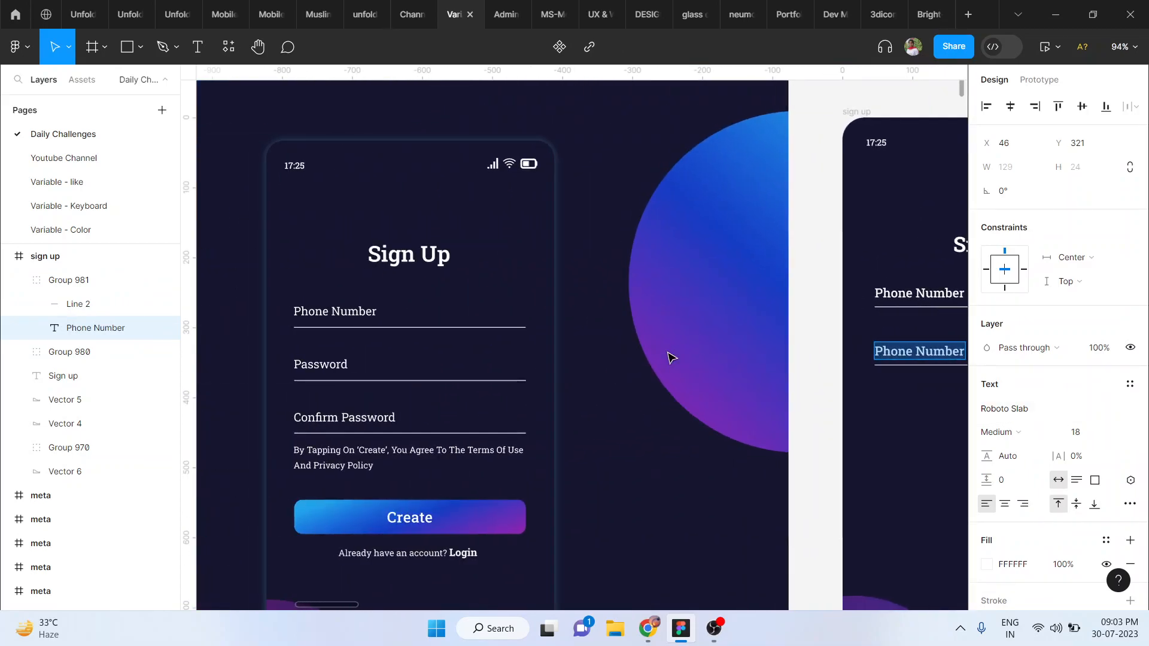
type("Password")
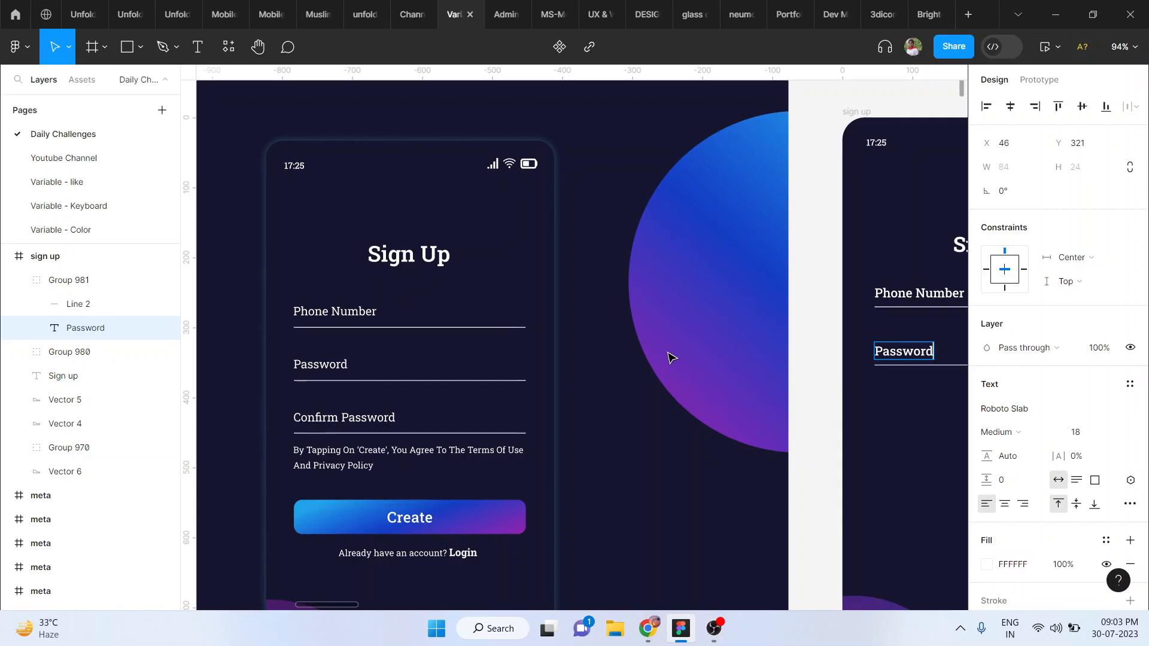
key("Escape")
key("Escape")
scroll(903, 439, "right", 3)
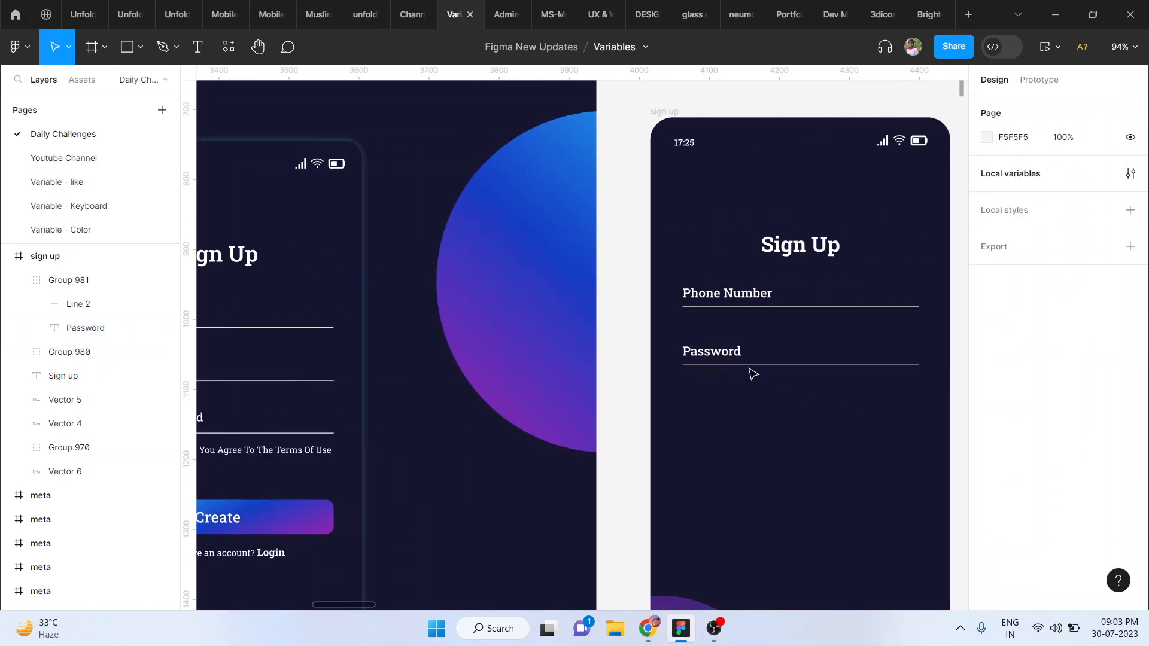
Duplicate the "Password" field group and place a copy below it as the third field
left_click(741, 367)
key("ctrl+d")
left_click_drag(741, 367, 741, 413)
left_click(749, 362)
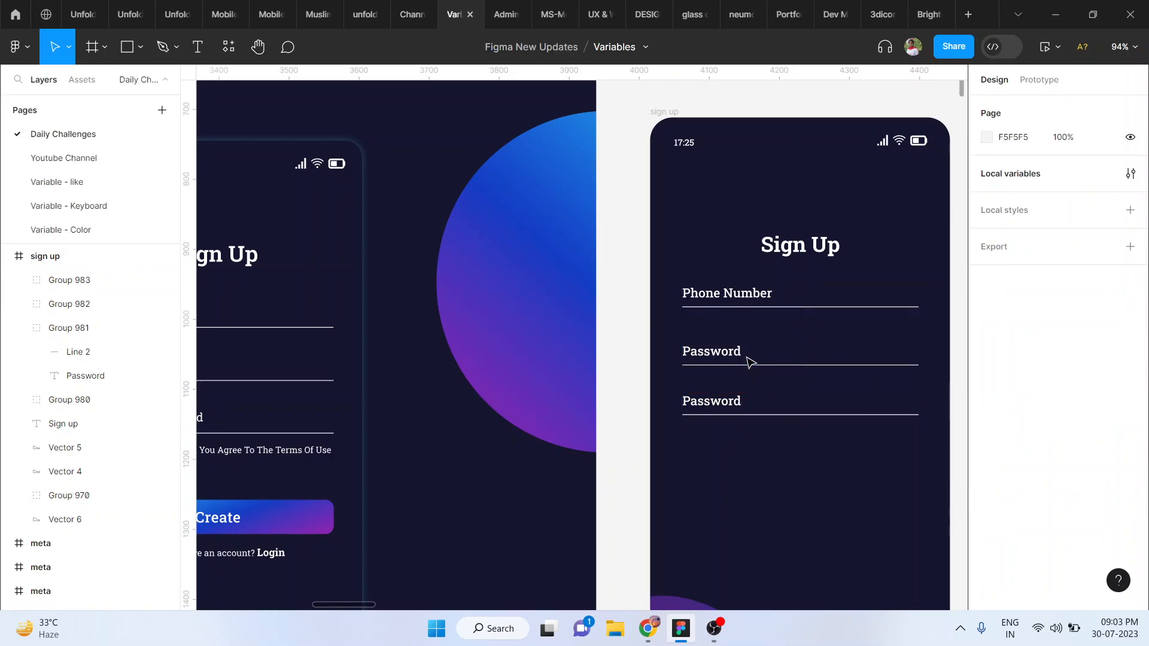
Move the third field group down to Y 404 and change its label text to "Confirm Password"
left_click(748, 401)
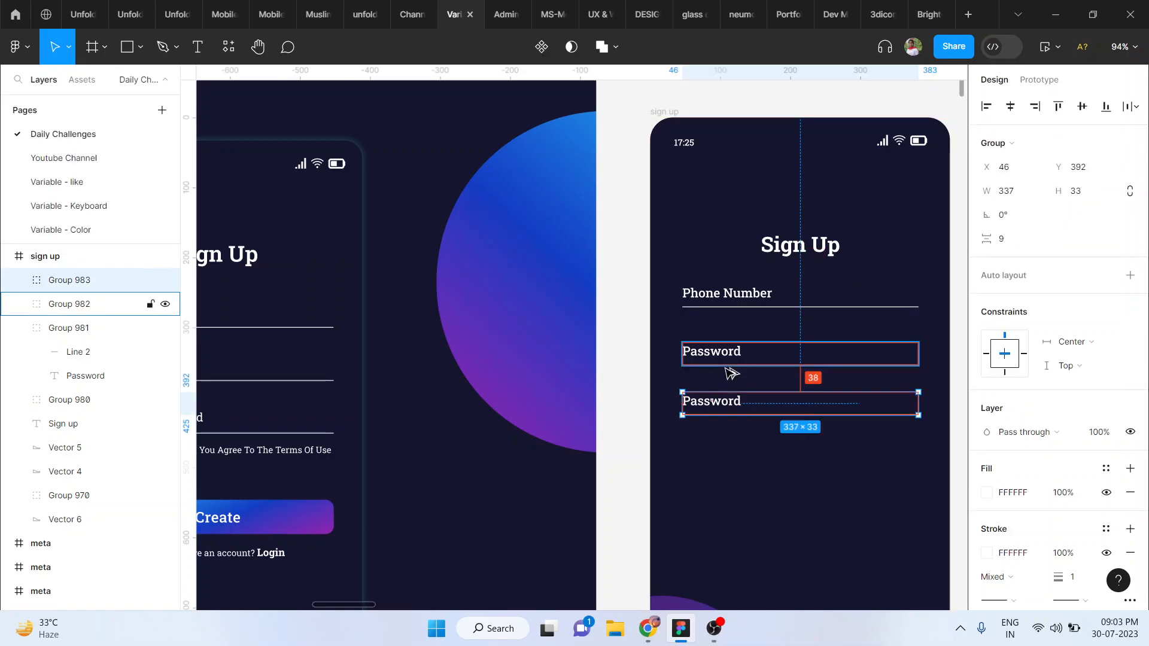
key("ctrl+z")
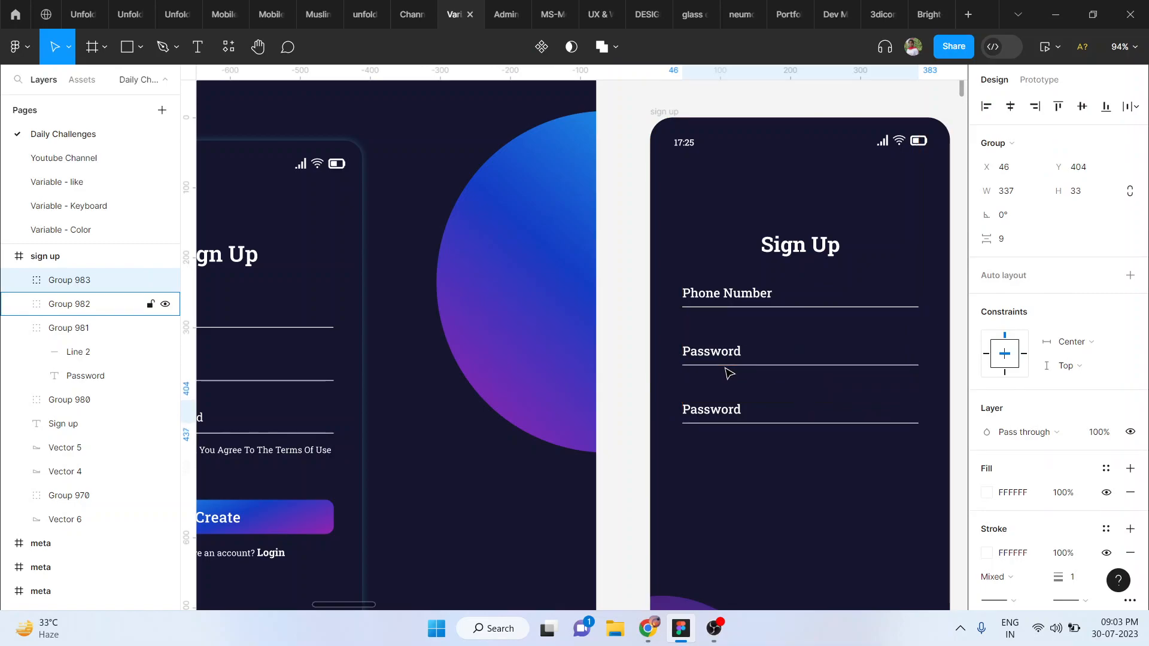
double_click(733, 417)
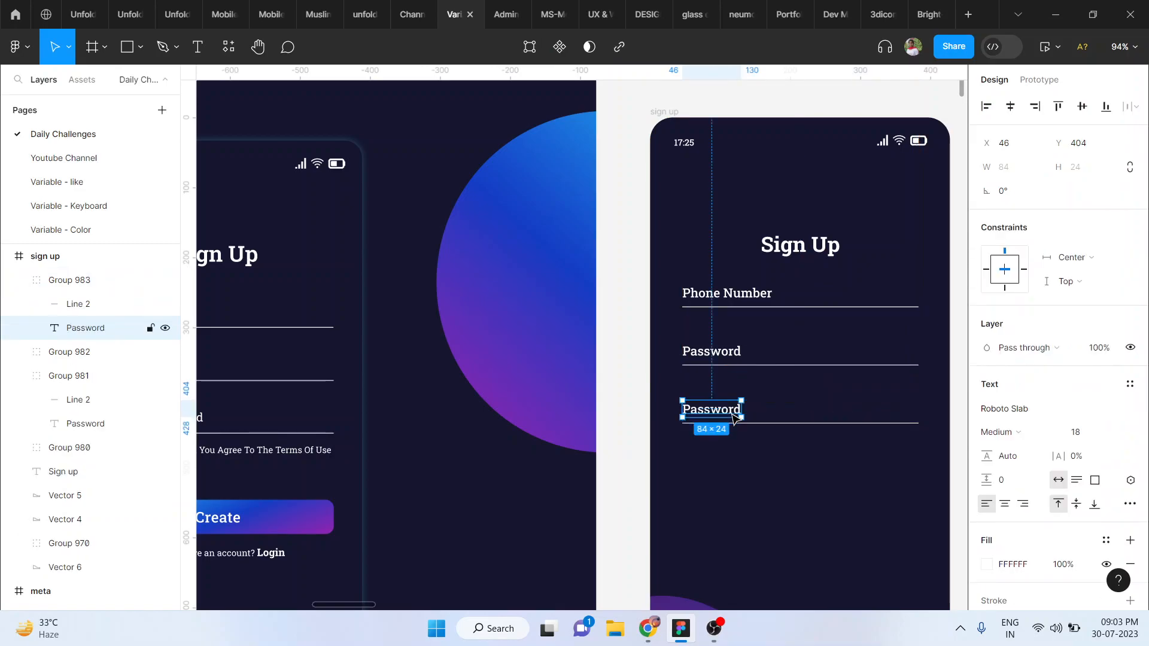
double_click(731, 413)
left_click(687, 410)
type("Confirm")
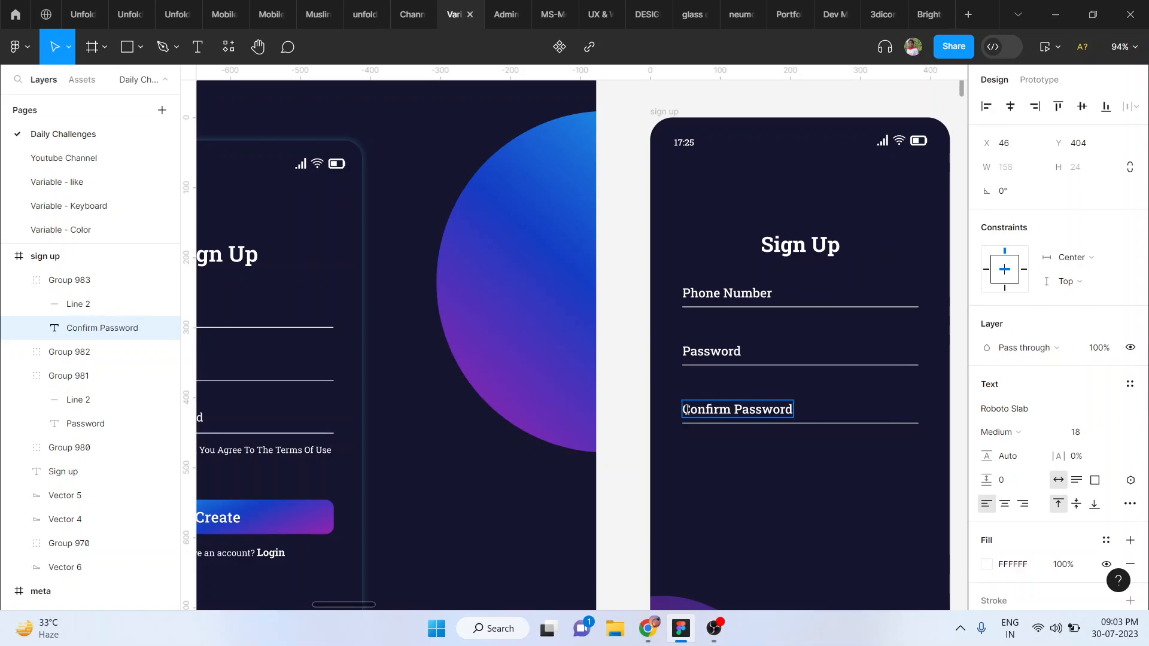
key("Escape")
key("Escape")
Move the "Phone Number" label up to Y 235, widening the gap above its underline
scroll(751, 457, "left", 4)
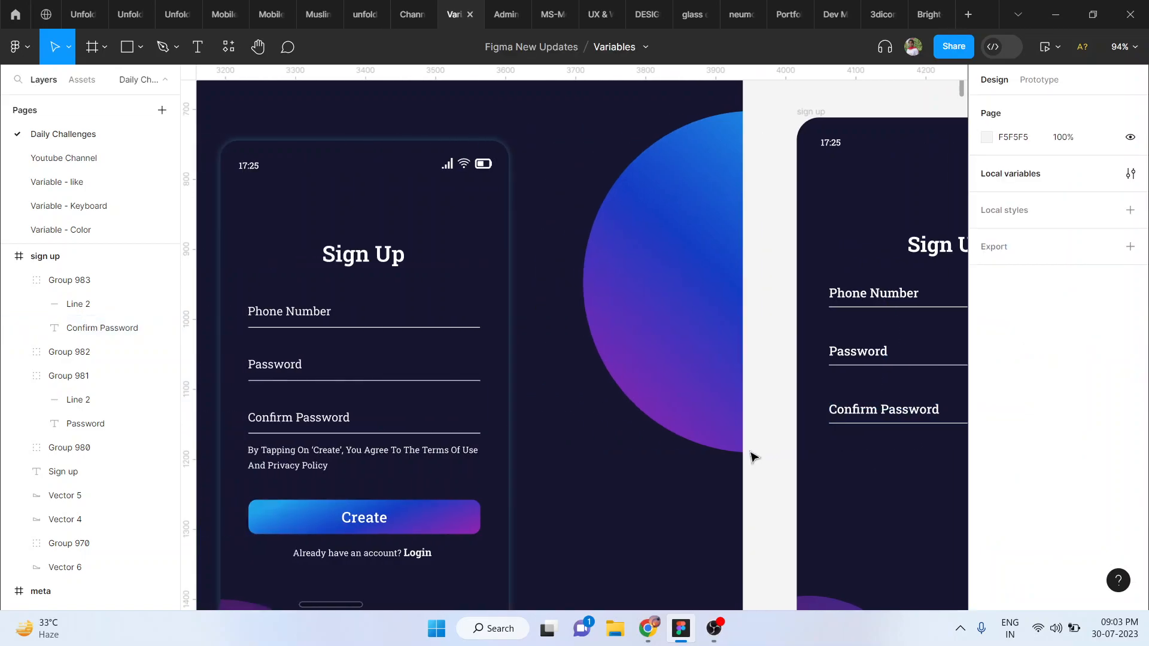
scroll(751, 457, "right", 3)
scroll(753, 457, "up", 3)
scroll(752, 456, "right", 2)
scroll(751, 457, "up", 2)
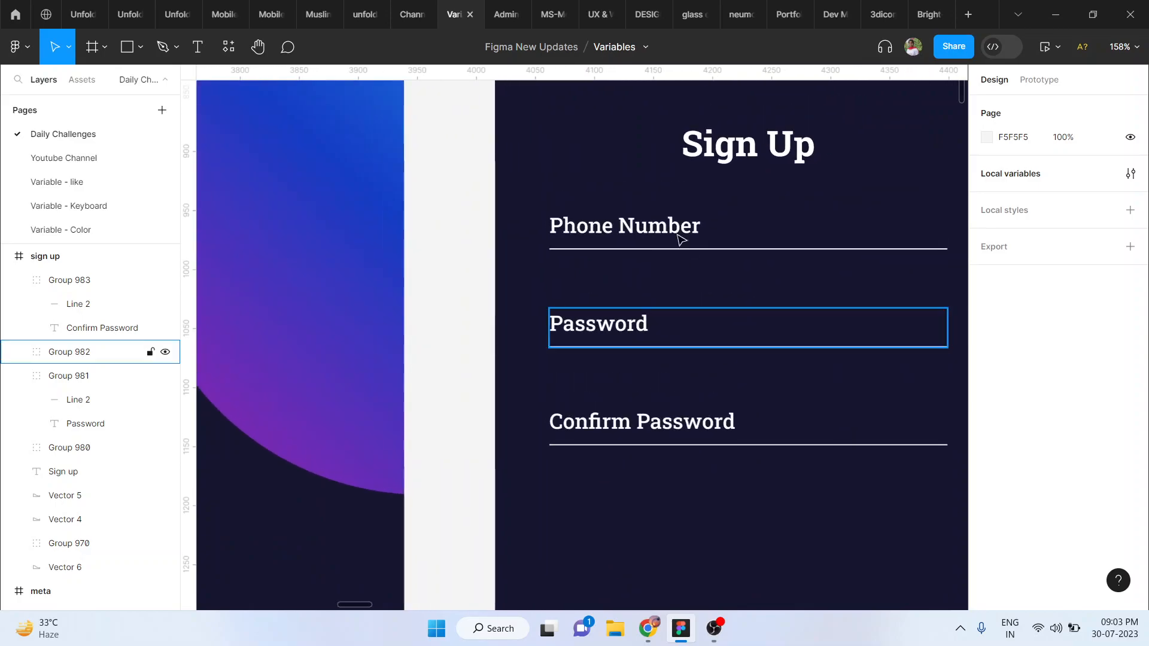
double_click(663, 229)
left_click_drag(663, 229, 664, 226)
key("alt")
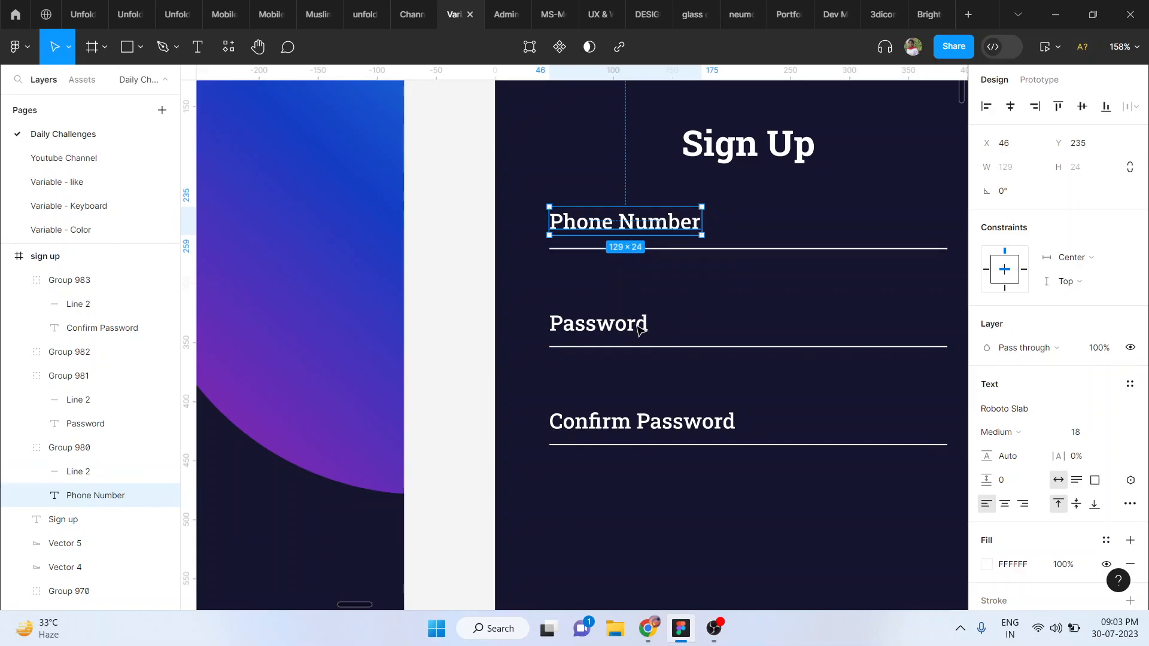
Move the "Password" label inside the second field up to Y 318
double_click(632, 326)
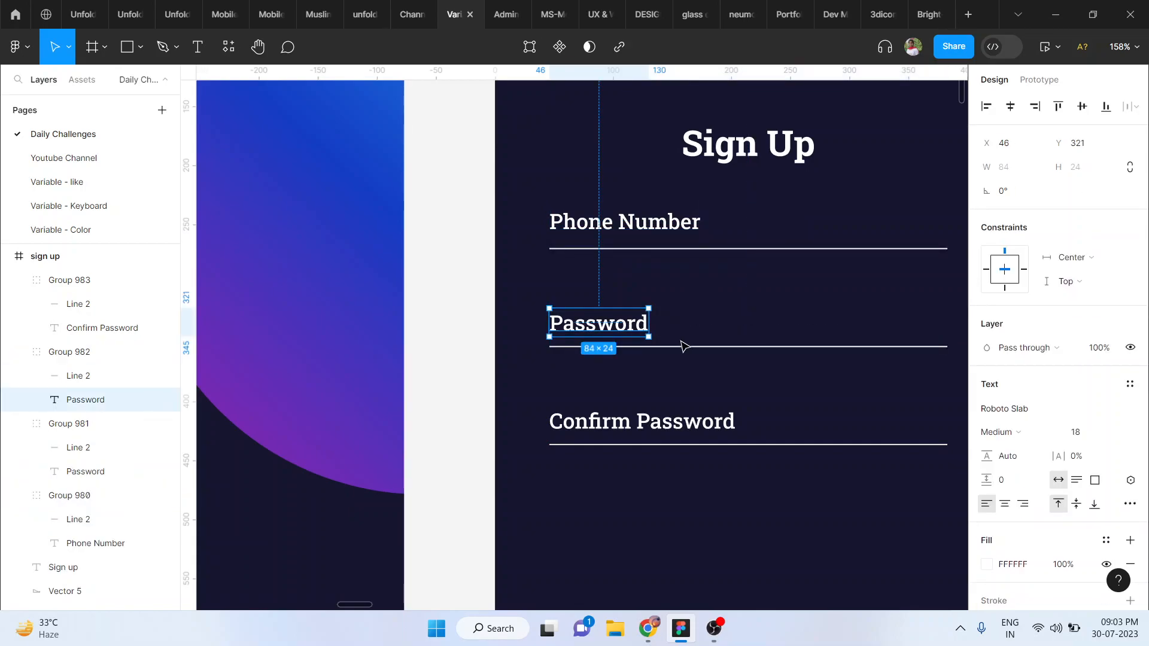
scroll(699, 356, "up", 5)
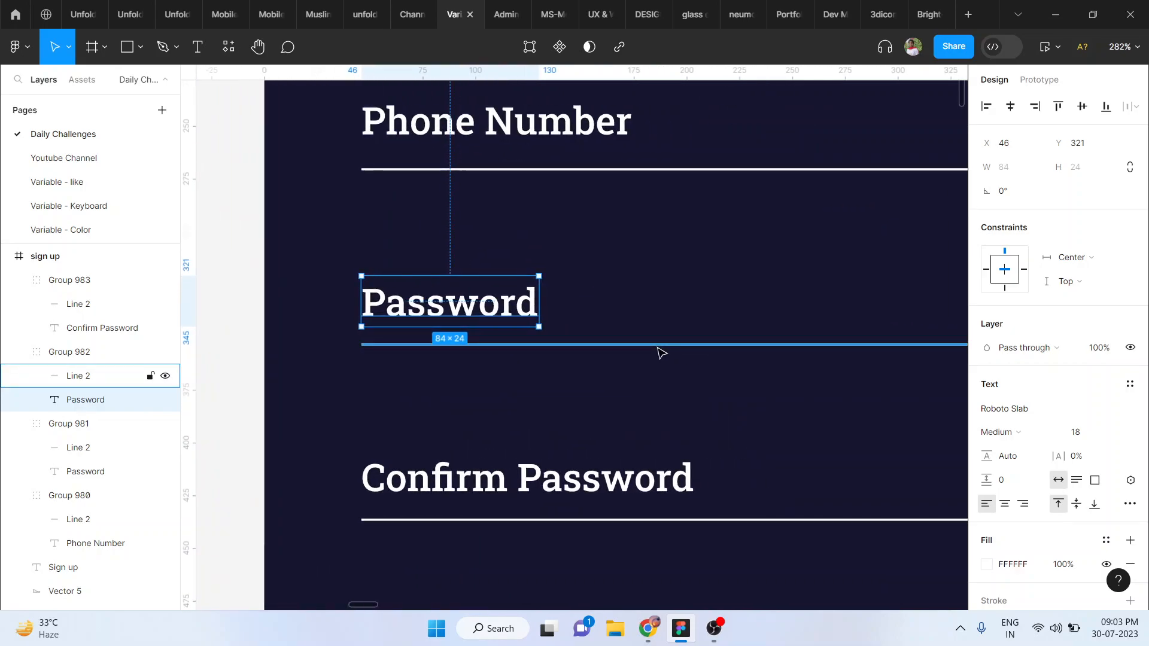
key("alt")
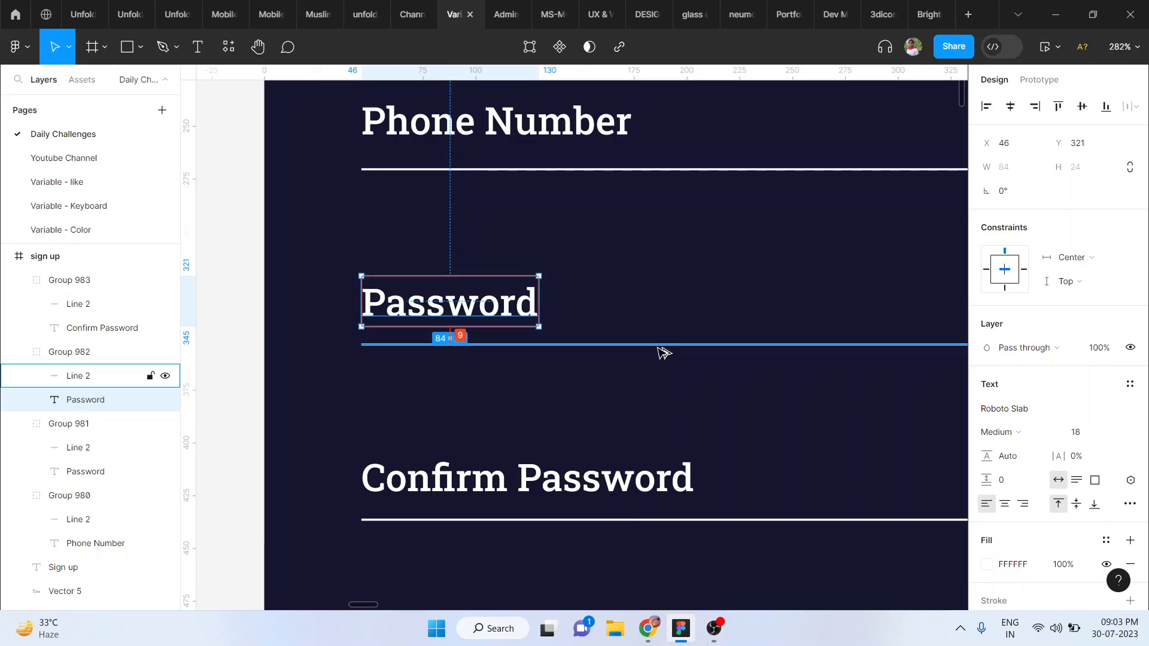
key("Up")
key("Up")
key("Up")
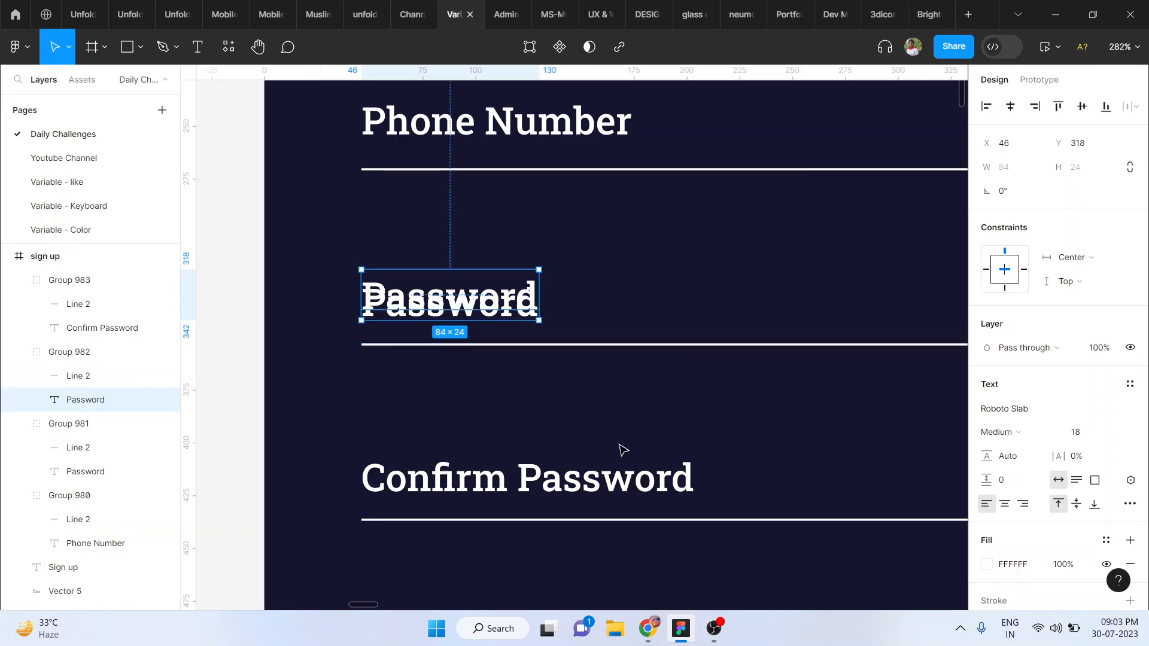
Move the "Confirm Password" label up to Y 401, away from its underline
left_click(595, 465)
key("alt")
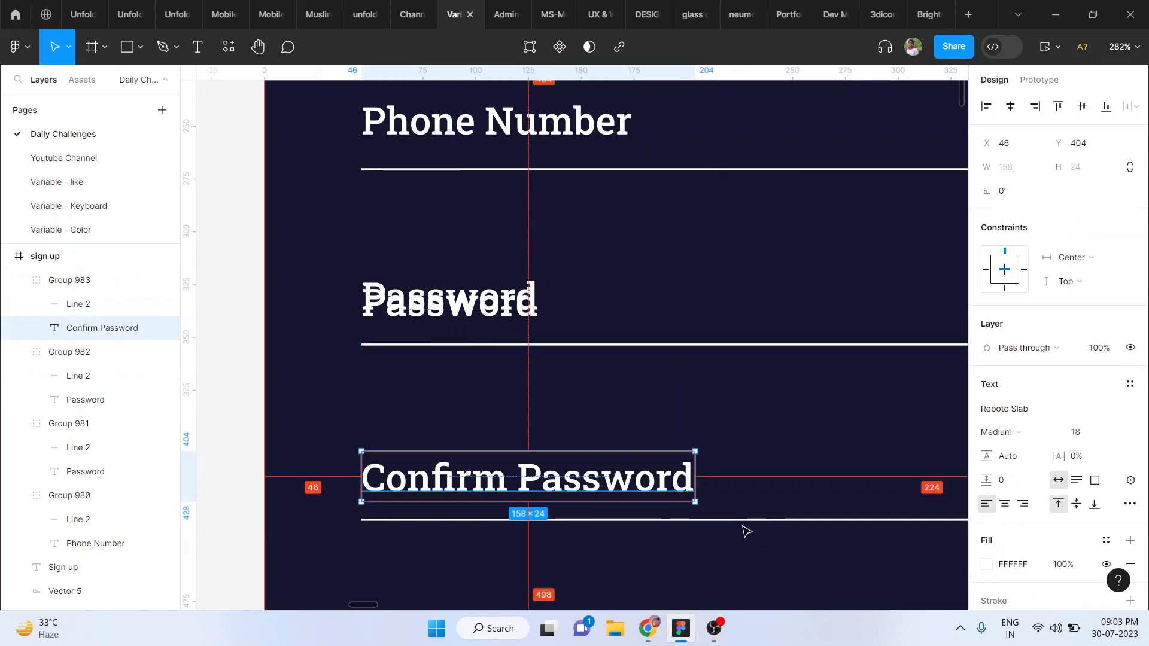
key("Up")
key("Up")
key("Up")
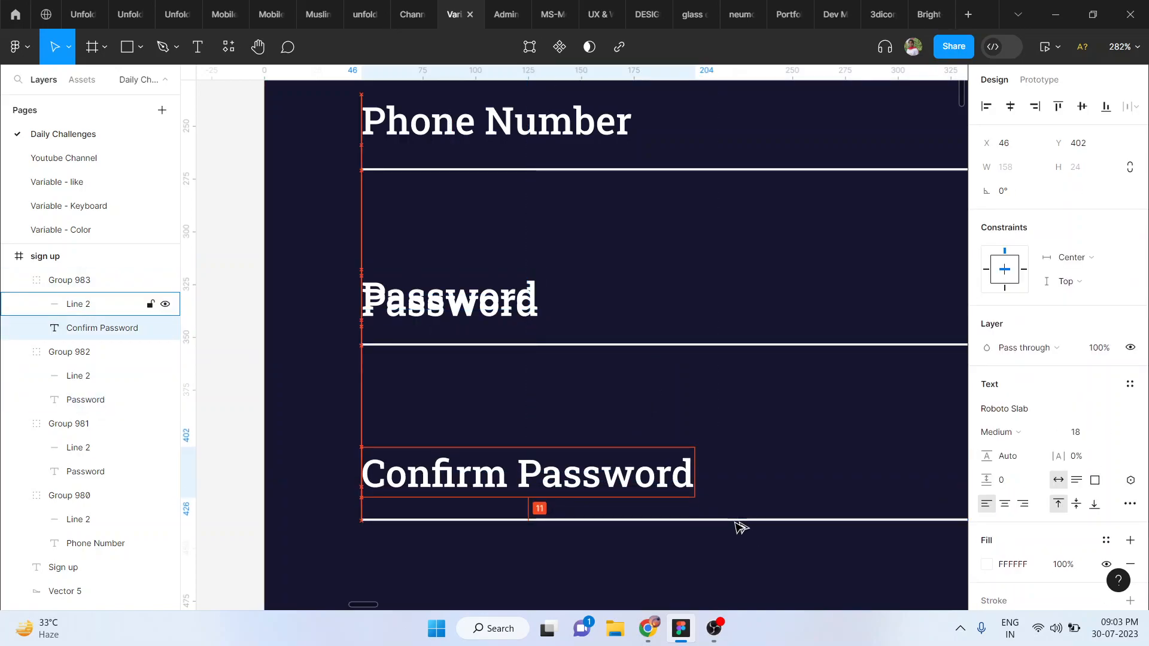
Delete the duplicate "Password" field group overlapping the second field
scroll(739, 526, "down", 3)
scroll(734, 525, "down", 2)
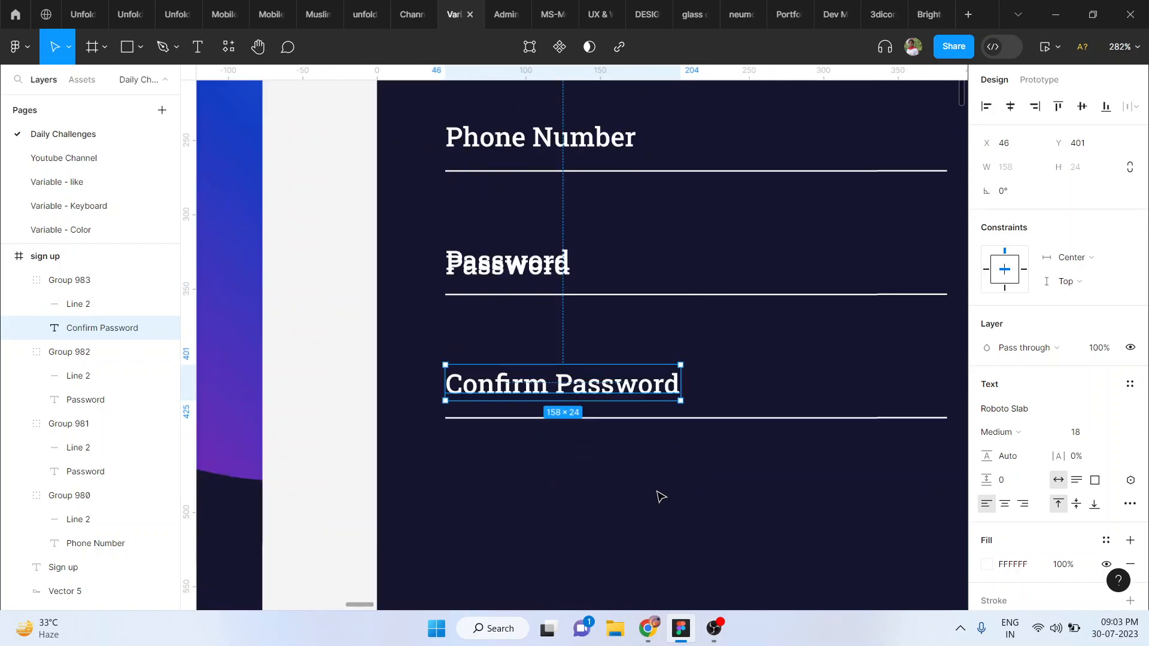
left_click(657, 496)
scroll(657, 496, "down", 3)
scroll(657, 495, "left", 5)
scroll(657, 496, "down", 1)
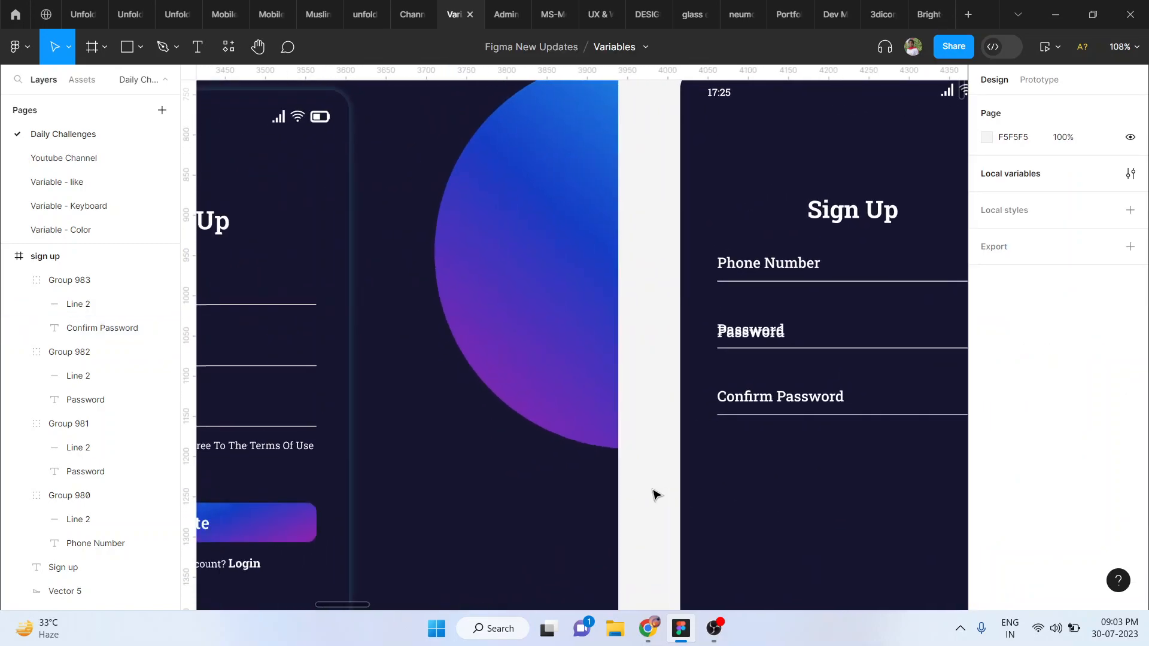
left_click_drag(787, 337, 664, 360)
key("Delete")
Raise the remaining "Password" label to Y 318 within its field group
scroll(661, 359, "right", 3)
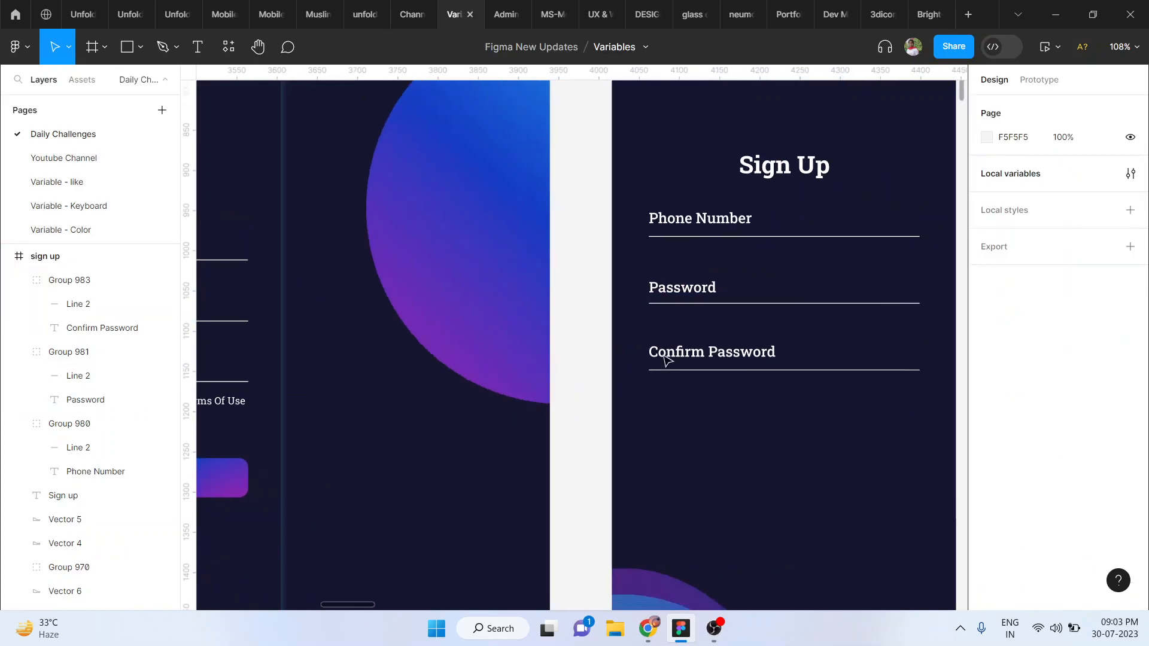
scroll(664, 359, "down", 2)
left_click(562, 264)
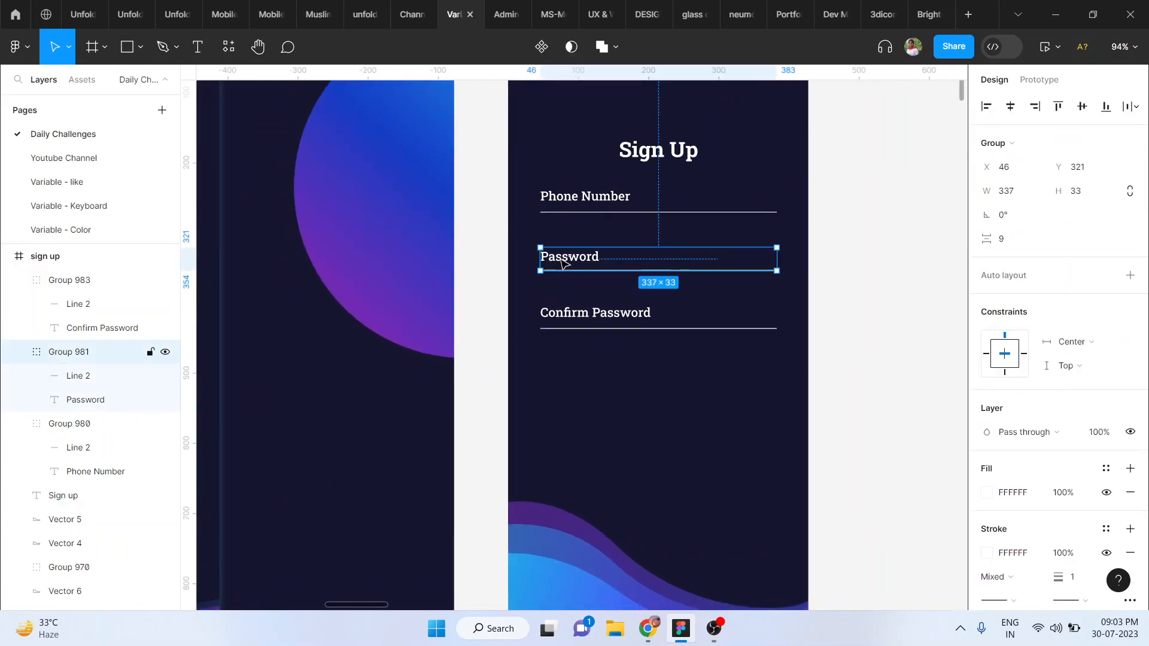
double_click(563, 263)
scroll(561, 261, "up", 5)
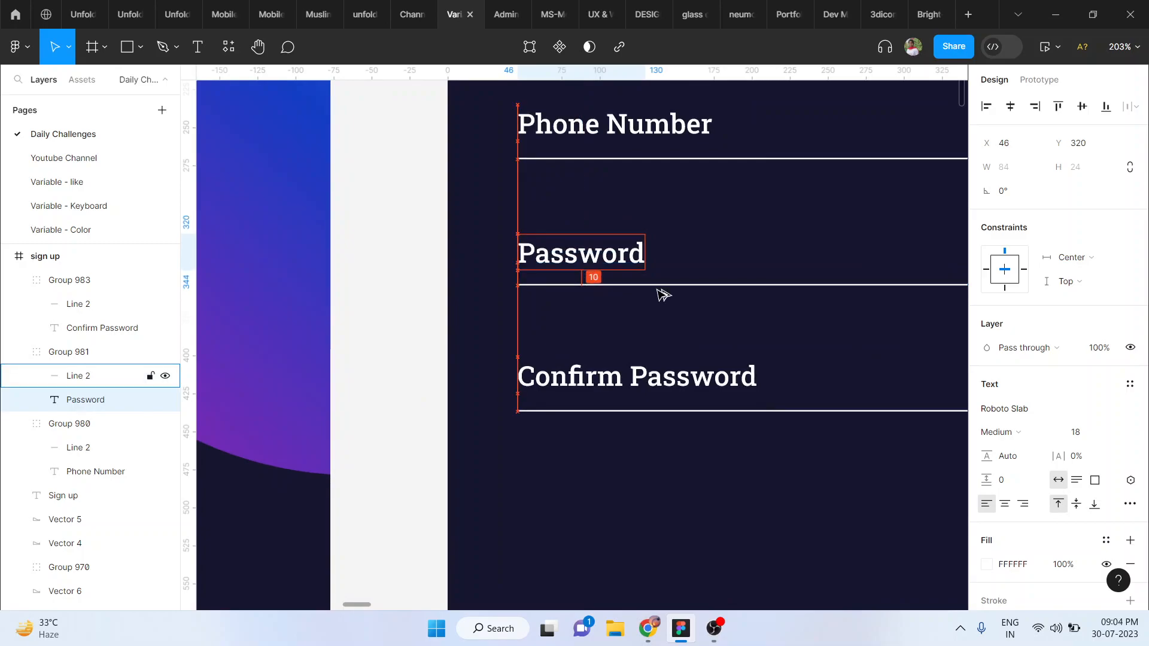
key("Up")
key("Up")
key("Up")
scroll(661, 294, "down", 3)
scroll(721, 469, "down", 2)
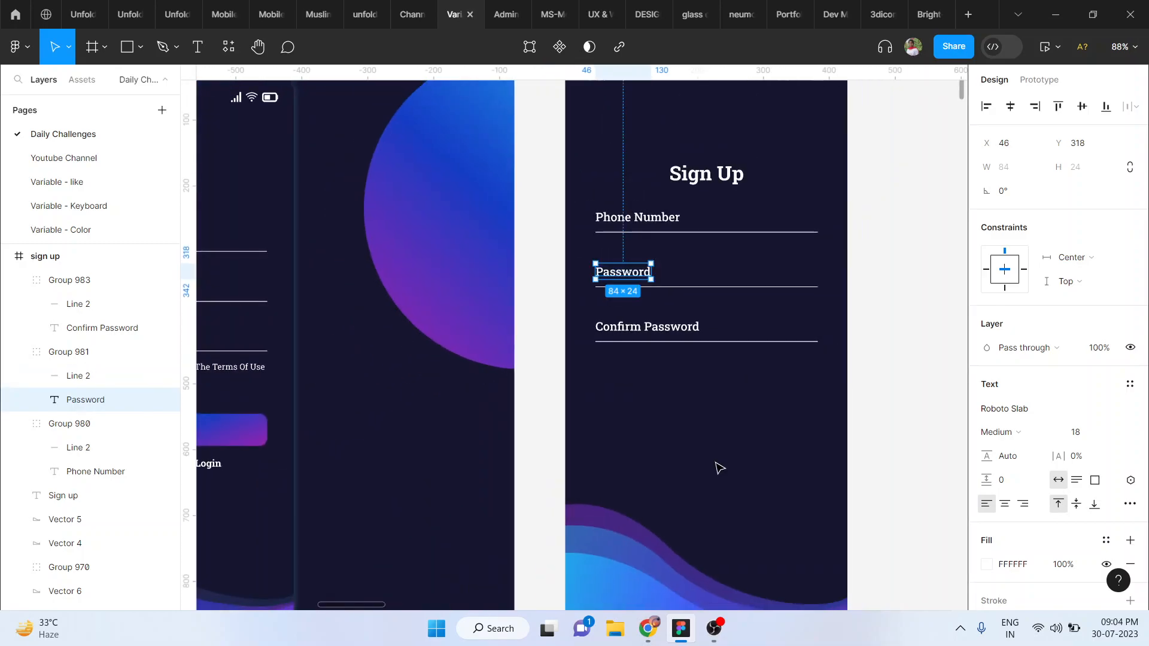
Duplicate the "Confirm Password" label and place the copy just below the third underline at about Y 451
left_click(720, 469)
scroll(721, 469, "down", 4)
scroll(720, 469, "right", 3)
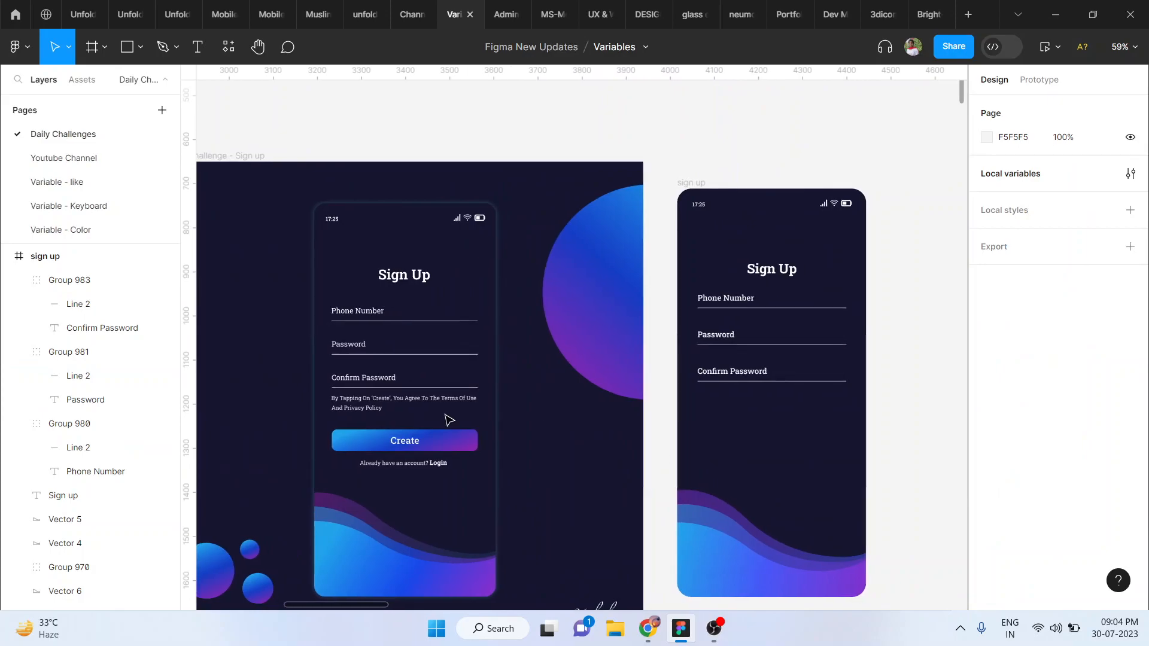
double_click(717, 376)
left_click_drag(716, 376, 716, 398)
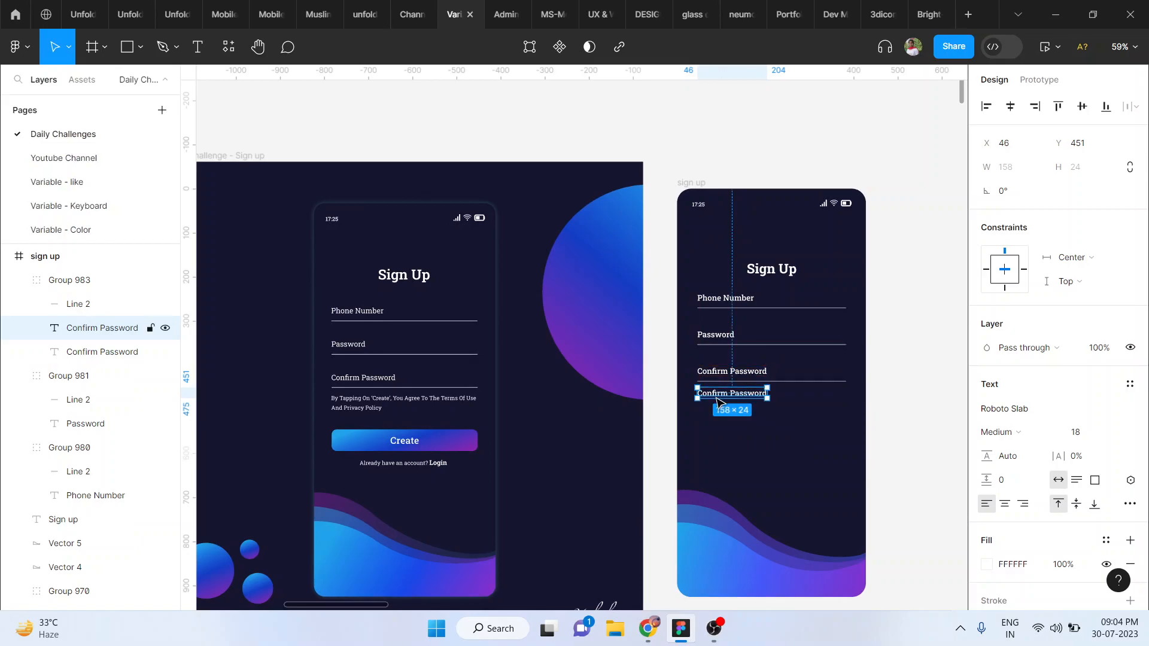
Replace the copied label's text with "By tapping on 'create', you agree to the terms of use and privacy policy"
left_click(1009, 432)
left_click(1009, 432)
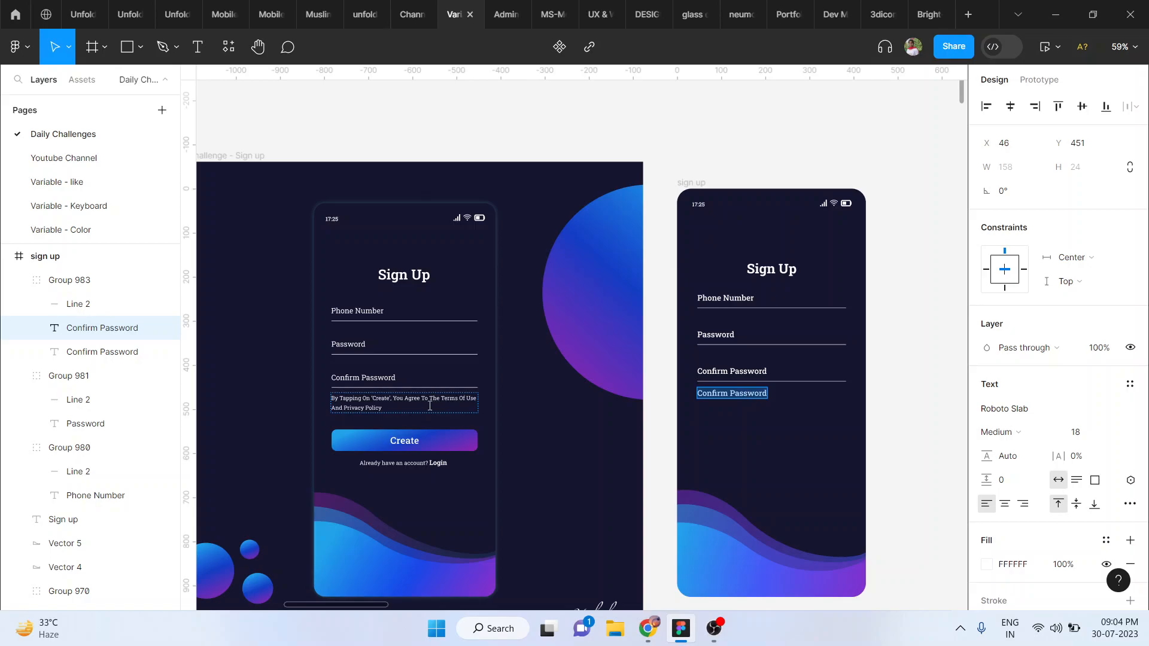
scroll(821, 371, "up", 5)
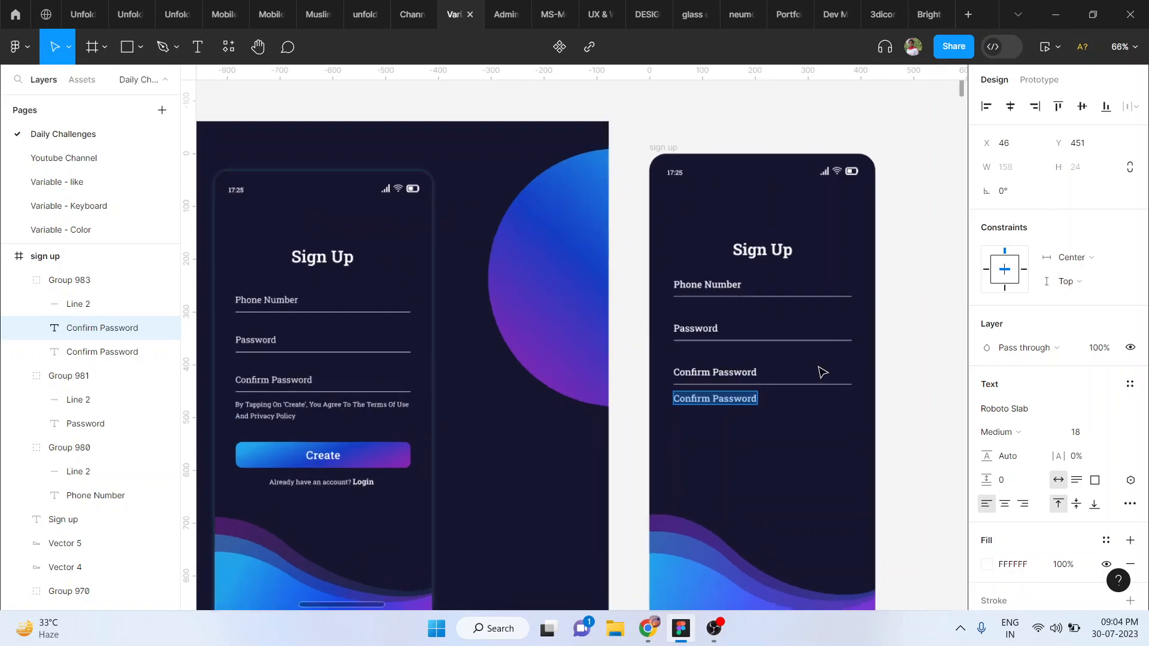
scroll(822, 372, "left", 5)
type("B")
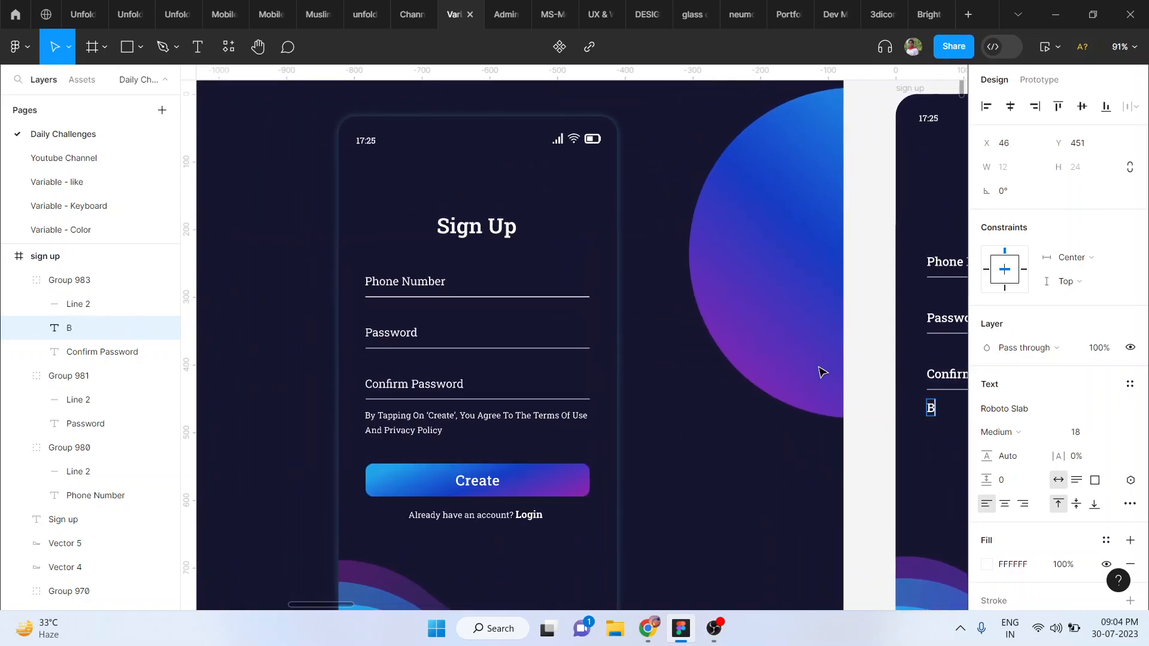
type("y T")
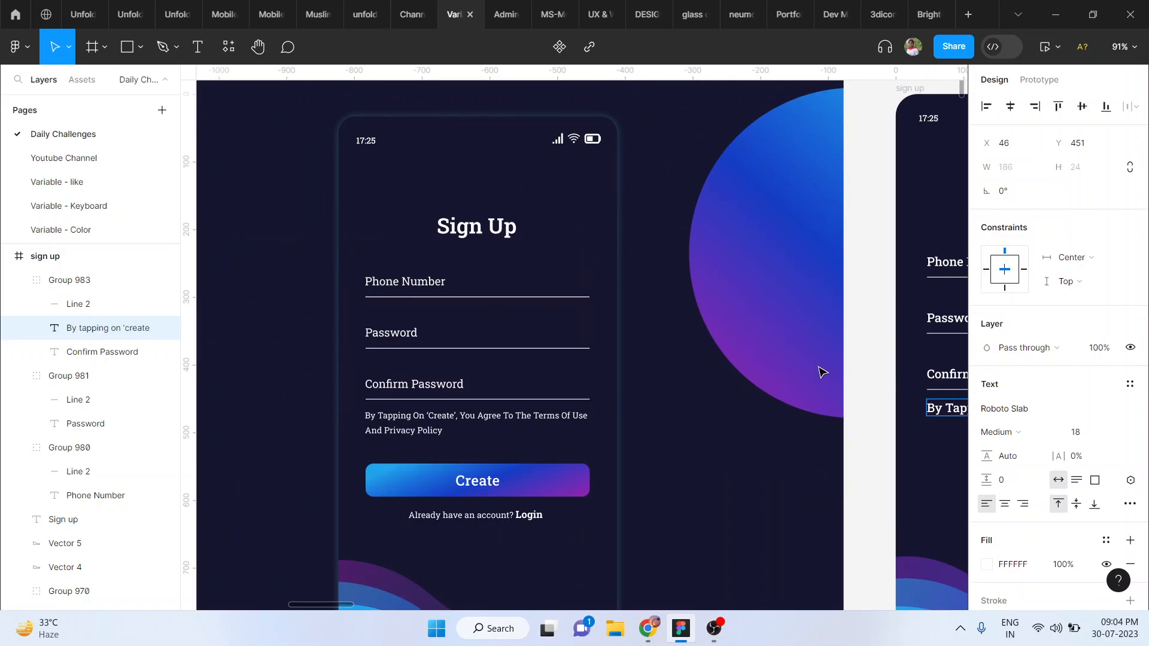
type("you")
scroll(822, 372, "right", 5)
scroll(819, 501, "right", 1)
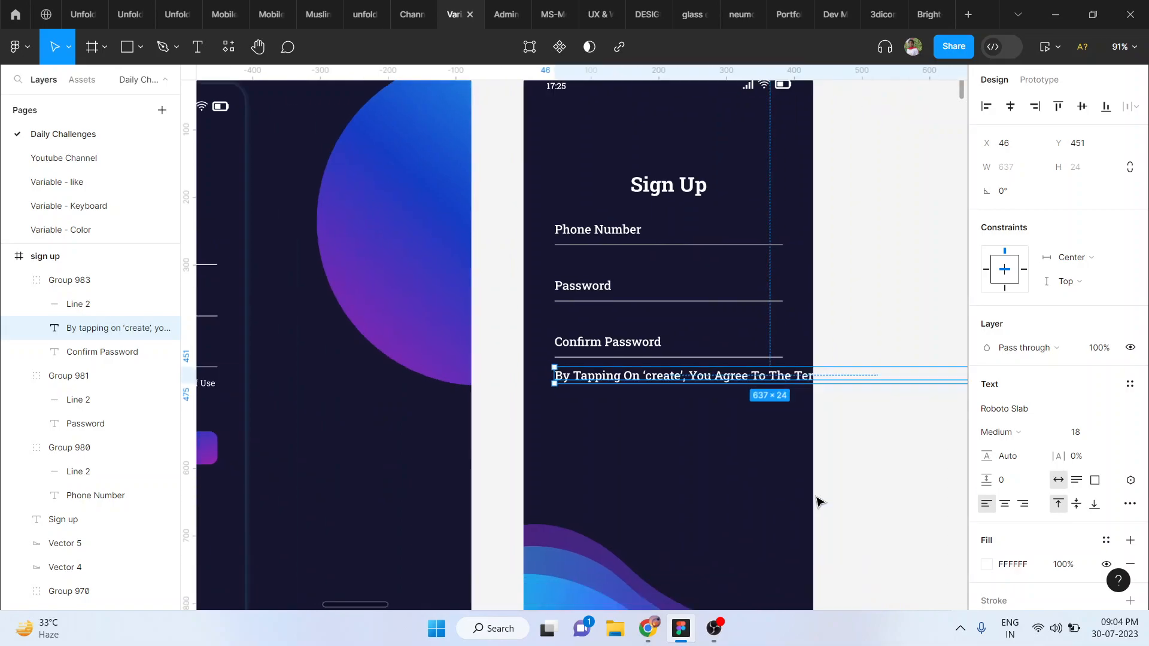
Set the terms text to Regular weight at size 15 and narrow its text box to about 349 wide
left_click(1015, 431)
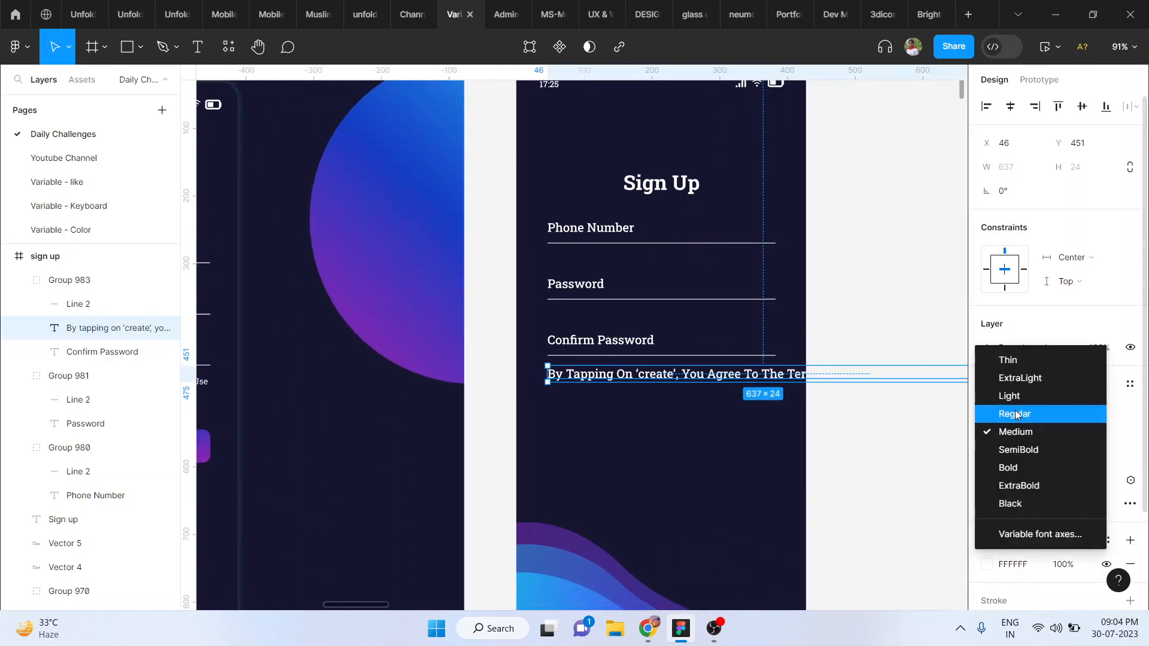
left_click(1038, 413)
left_click(1116, 441)
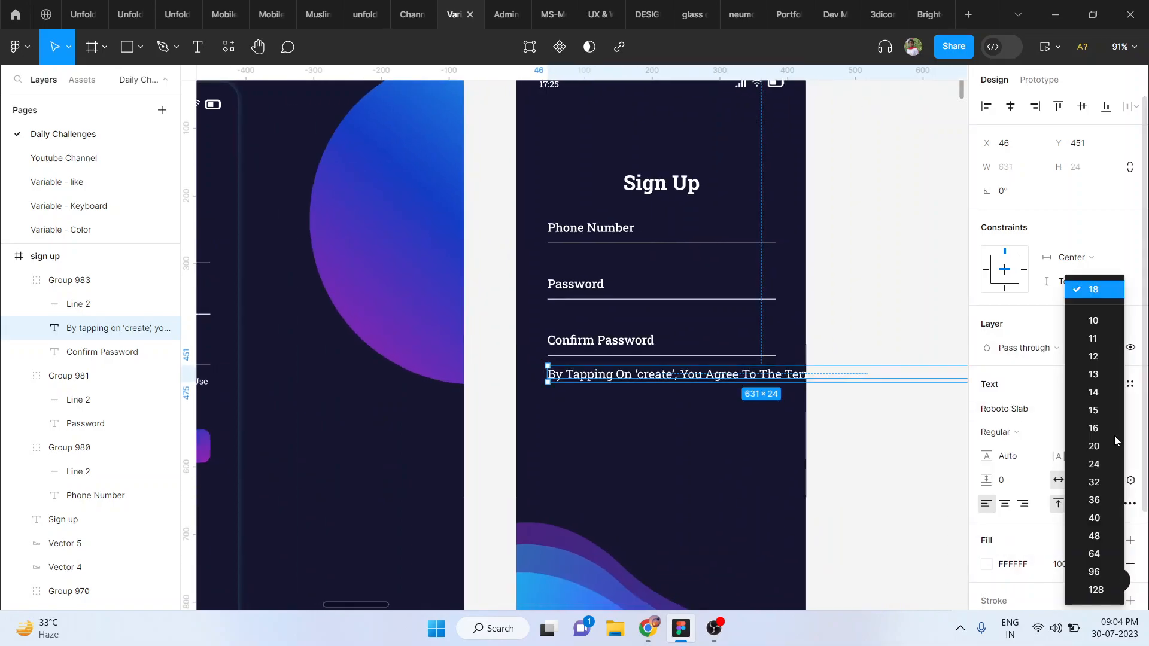
left_click(1099, 419)
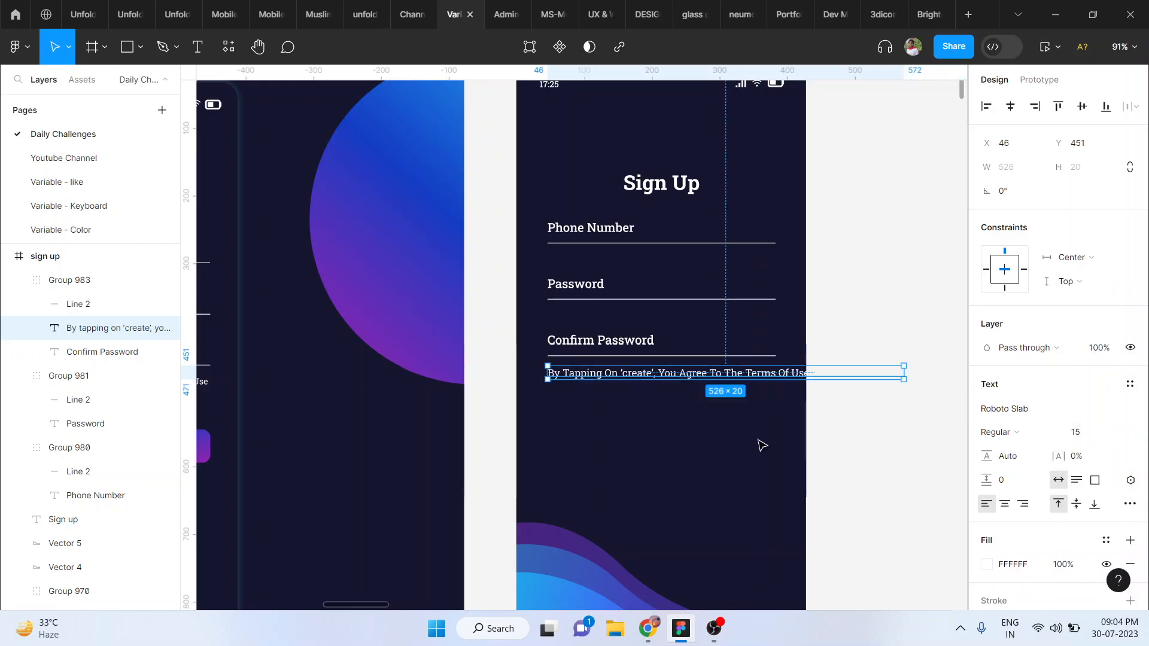
scroll(832, 392, "right", 2)
left_click_drag(758, 369, 715, 376)
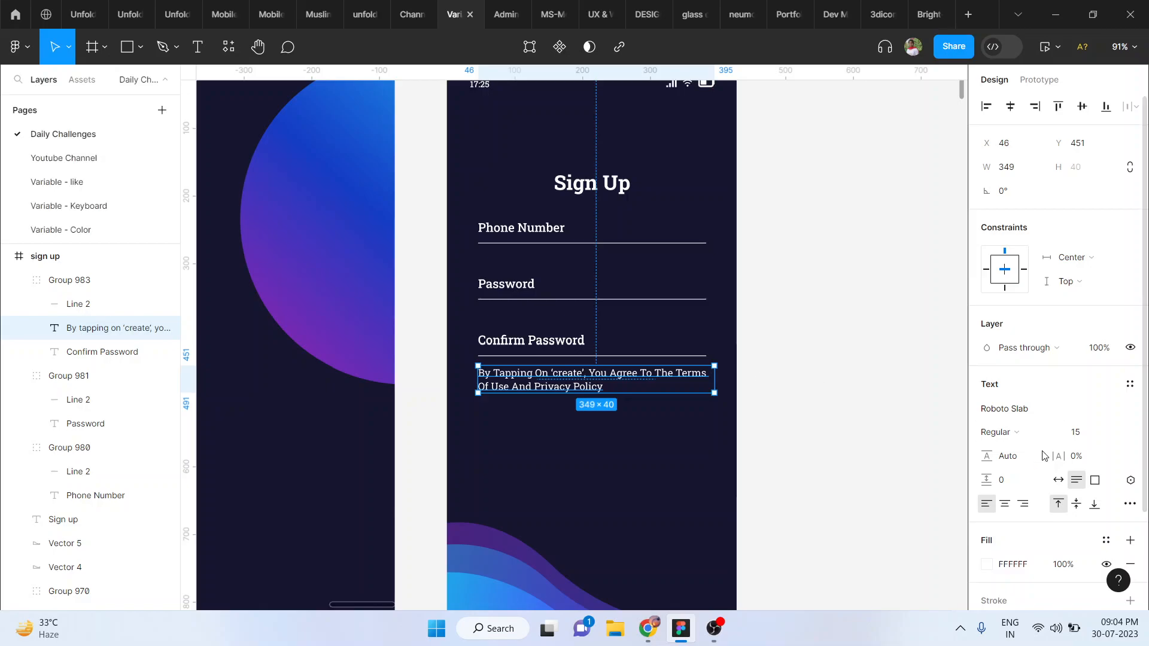
Set the terms text's line height to 143.4%, letter spacing to 2% and font size to 12
left_click_drag(989, 456, 987, 482)
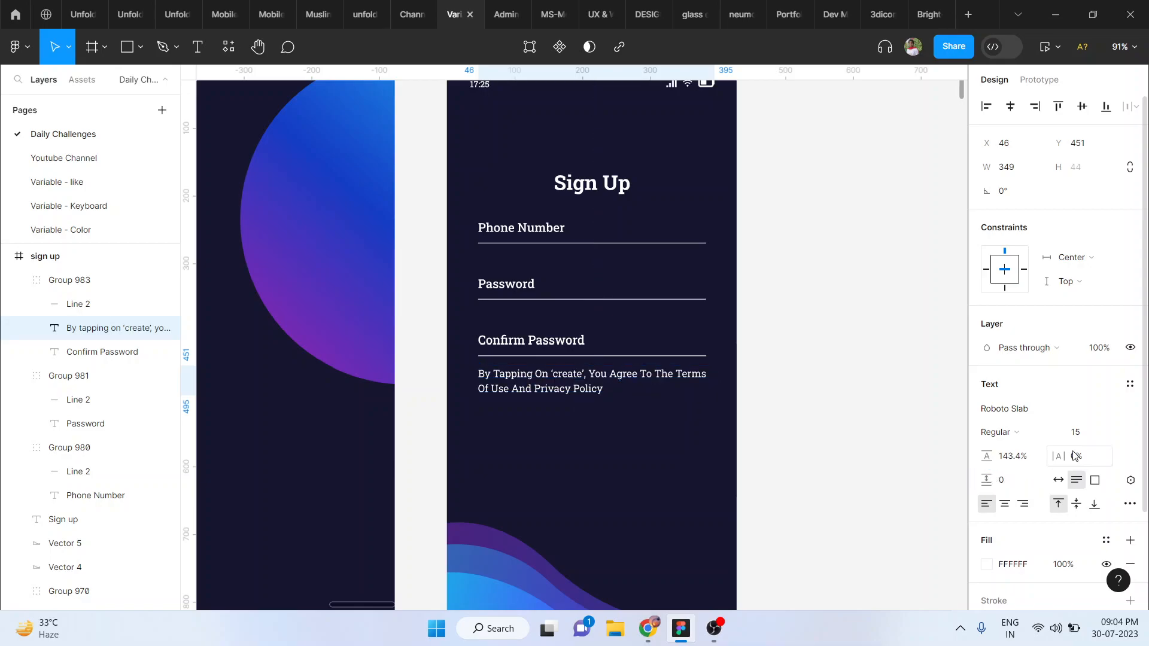
left_click_drag(1056, 456, 1064, 458)
left_click(1087, 433)
type("12")
key("Return")
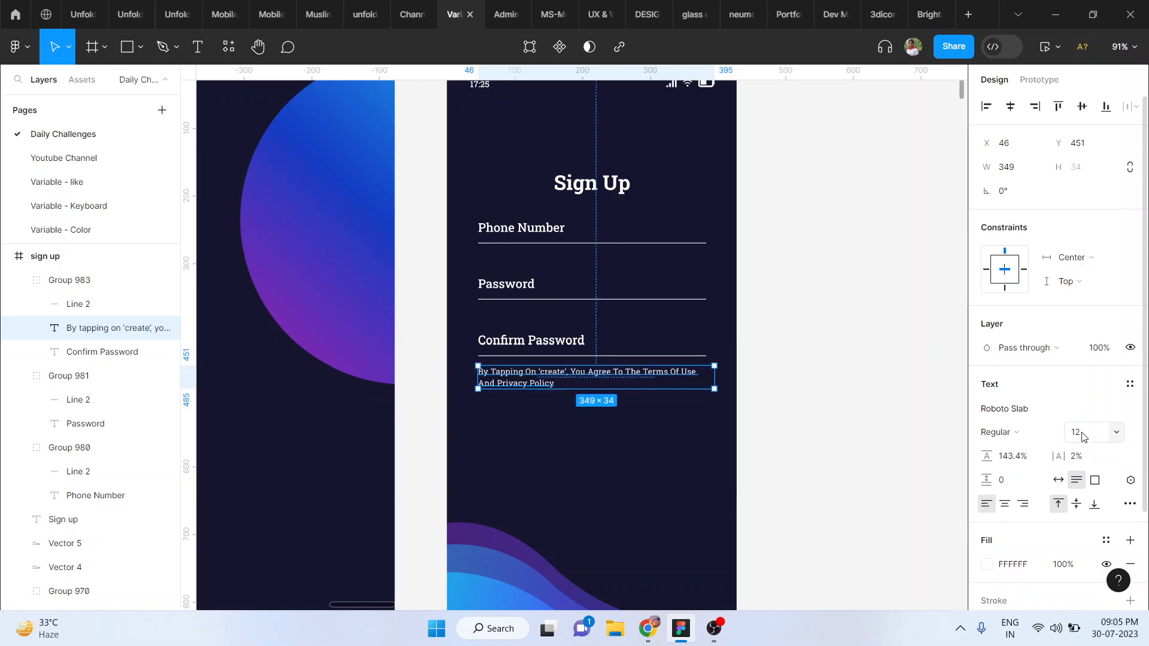
Compare the typography settings of the reference's terms text with those of the terms text in the new frame
left_click(834, 410)
scroll(543, 428, "up", 3)
scroll(543, 428, "down", 3)
scroll(543, 428, "left", 7)
scroll(545, 427, "left", 7)
scroll(545, 427, "down", 1)
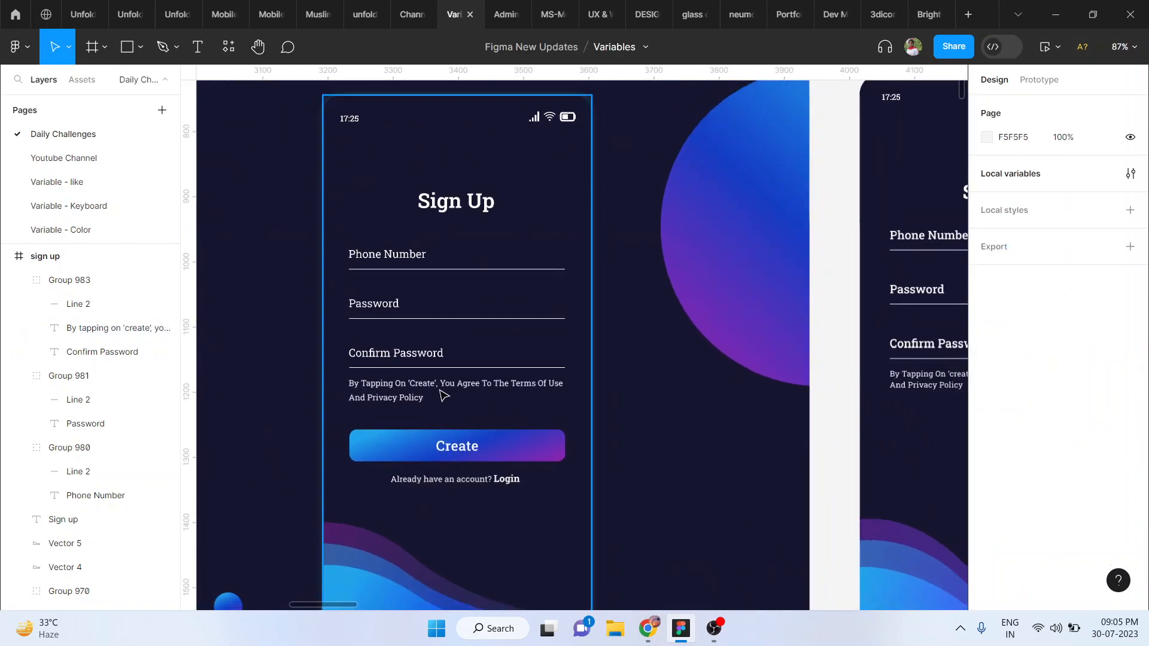
left_click(441, 392)
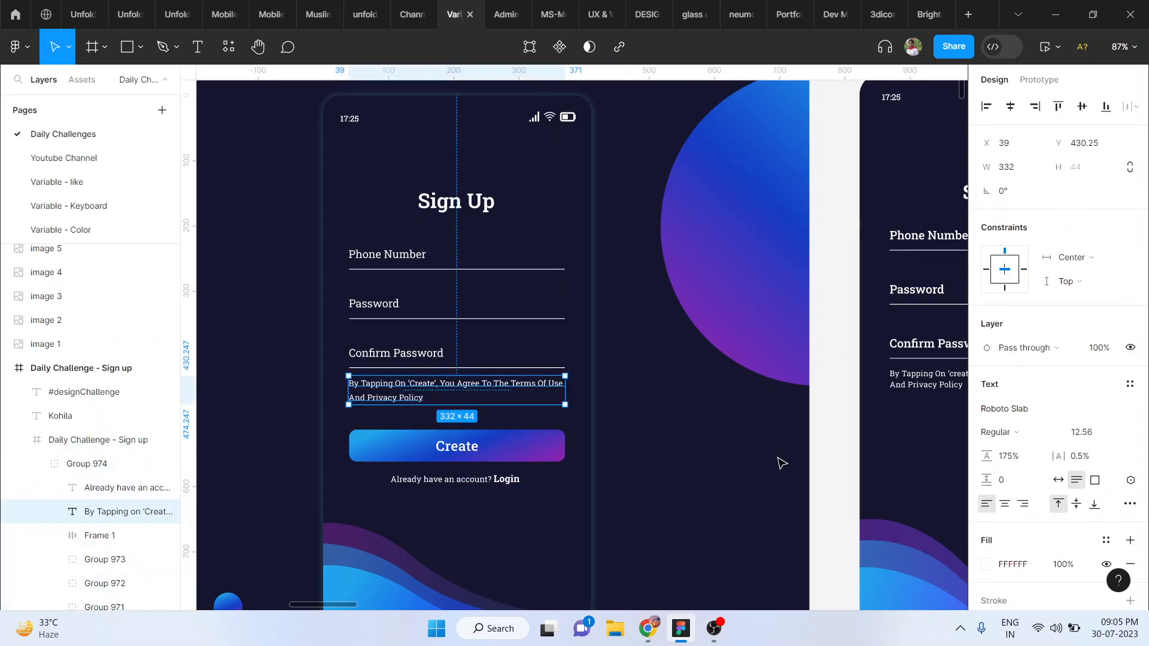
scroll(780, 461, "right", 4)
scroll(780, 461, "up", 3)
double_click(617, 326)
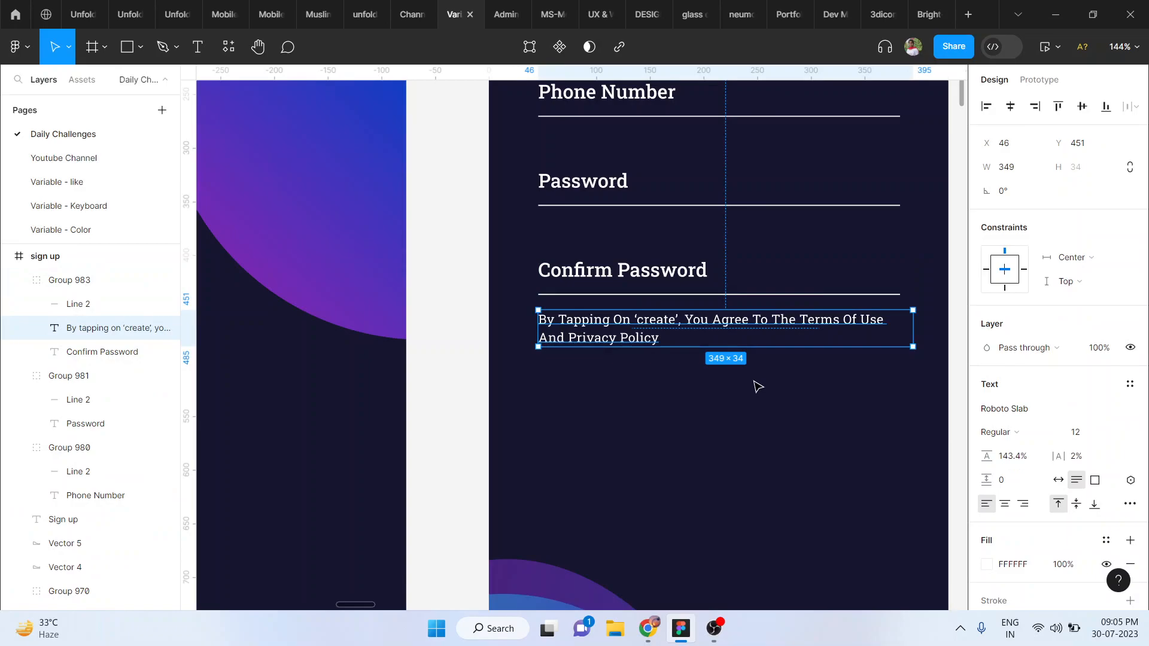
Set the terms text's line height to 164.4% and move it up 4 px to Y 447, closer to the Confirm Password line
scroll(798, 413, "right", 2)
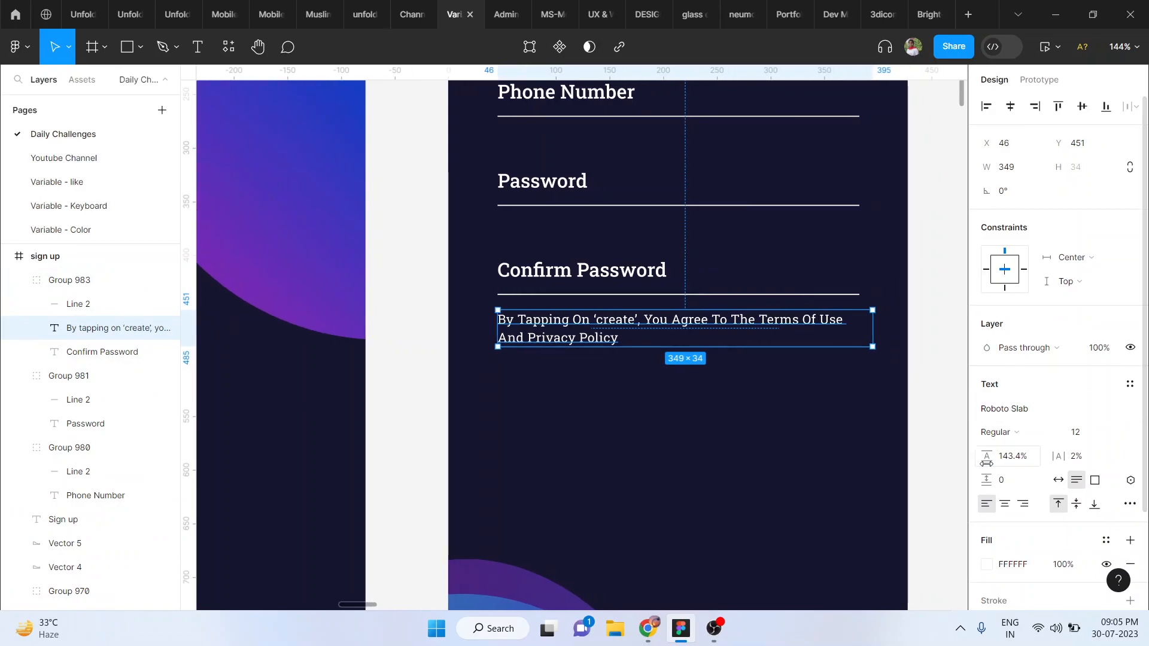
left_click_drag(986, 462, 1017, 467)
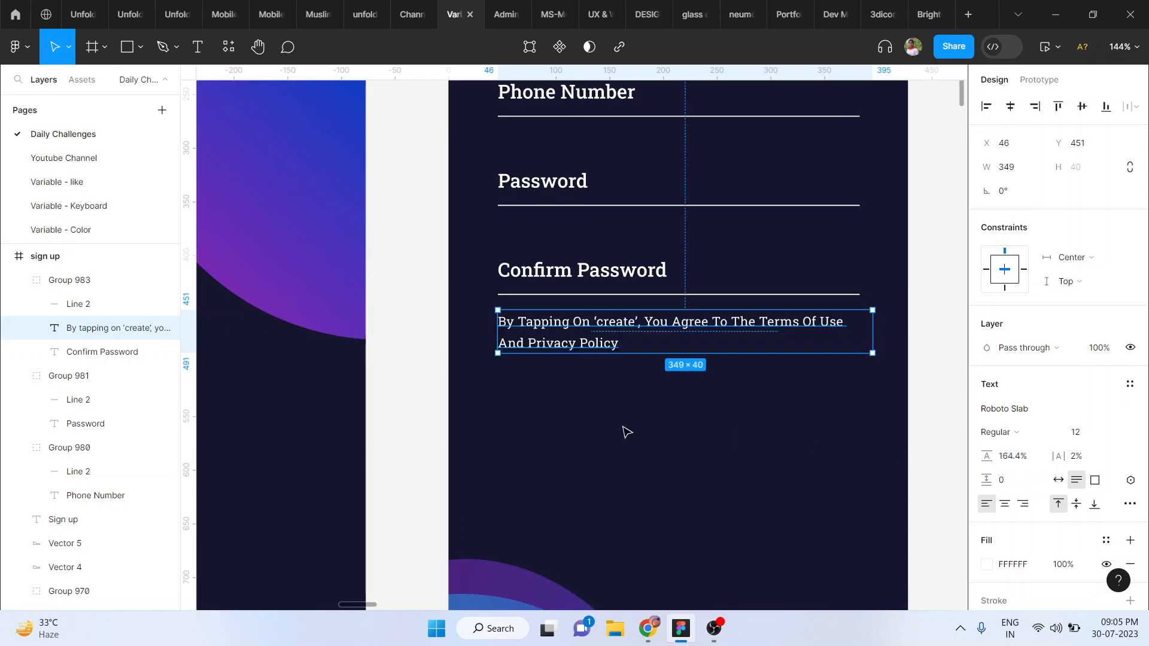
left_click(649, 449)
double_click(529, 342)
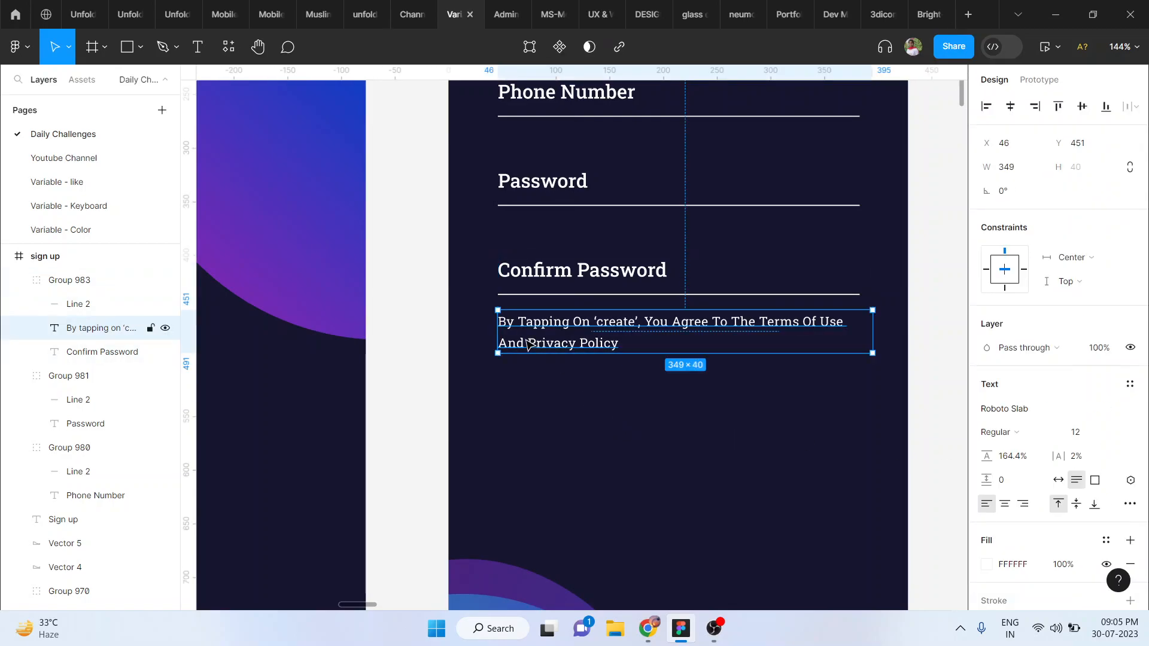
key("Up")
key("Up")
key("Up")
key("Up")
scroll(528, 341, "down", 3)
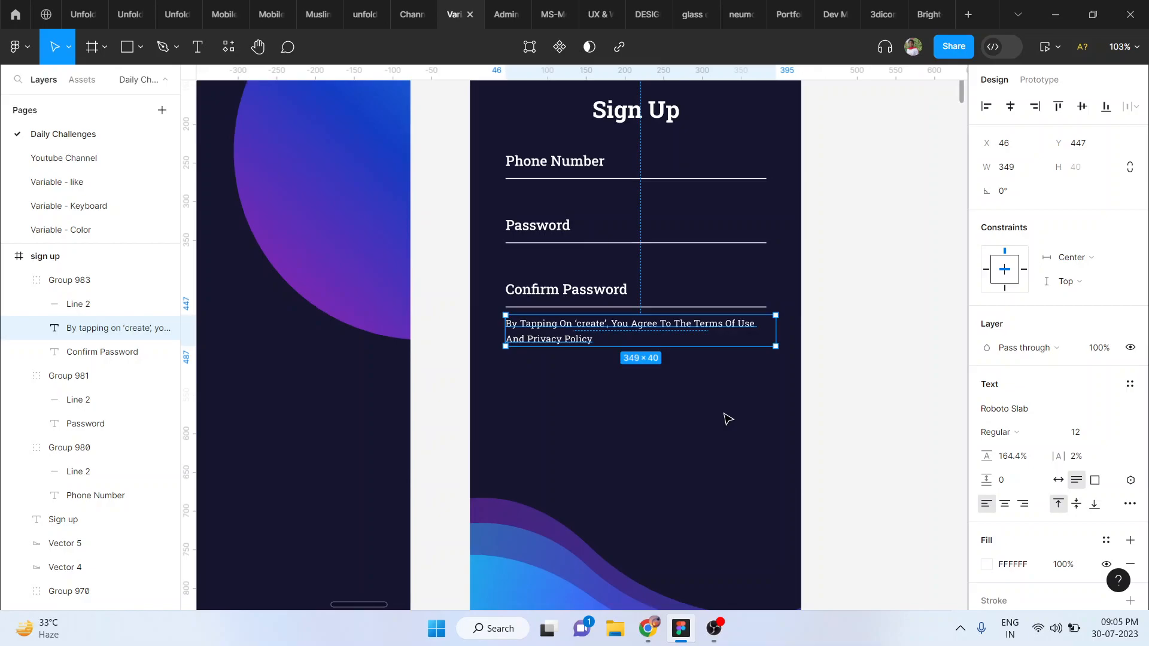
left_click(725, 417)
scroll(726, 417, "left", 7)
scroll(728, 419, "right", 7)
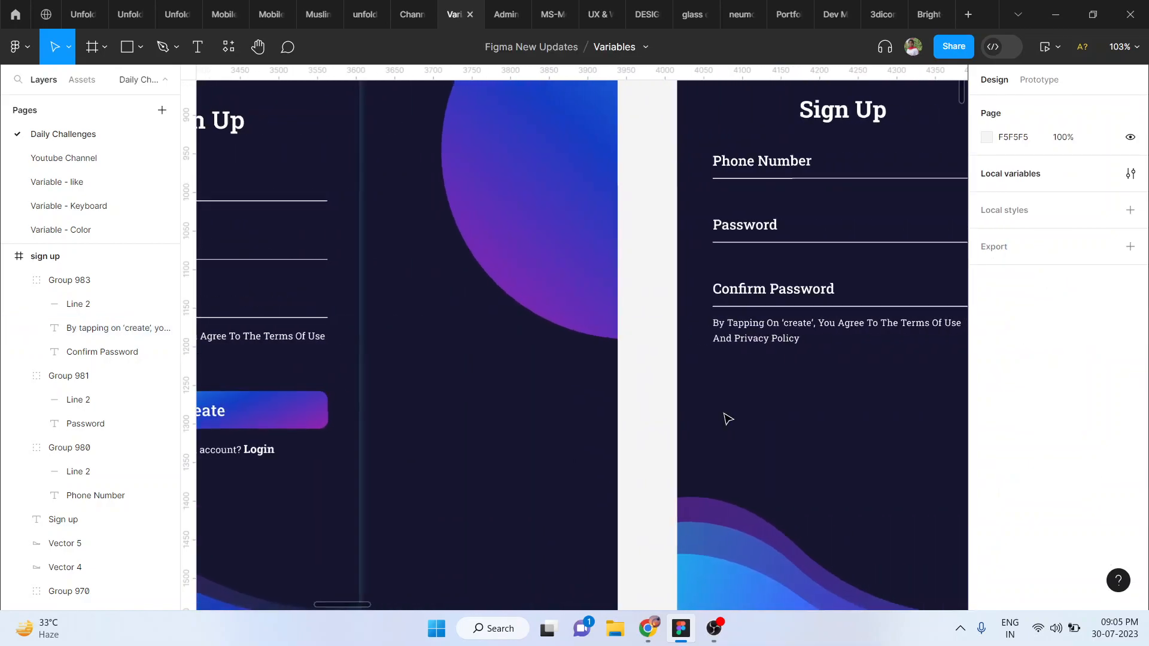
Duplicate the "Sign Up" heading below the terms text and change the copy's text to "Create"
key("t")
key("v")
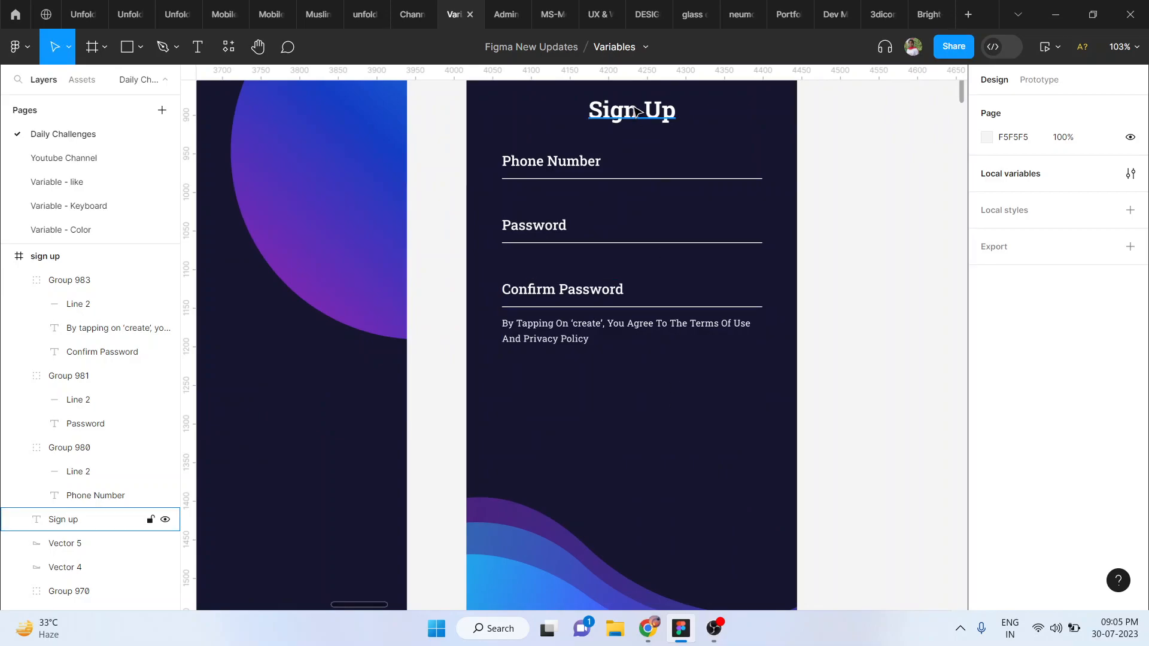
left_click_drag(636, 111, 622, 407)
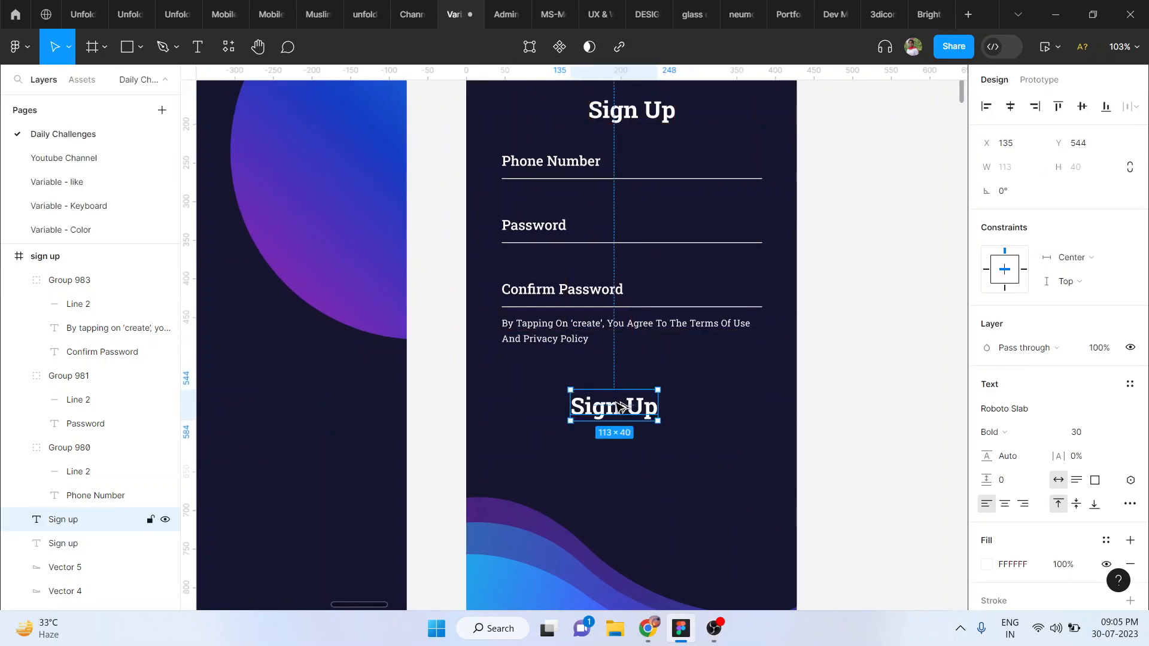
key("Return")
scroll(620, 408, "left", 6)
scroll(620, 407, "down", 2)
type("Cre")
scroll(619, 407, "right", 7)
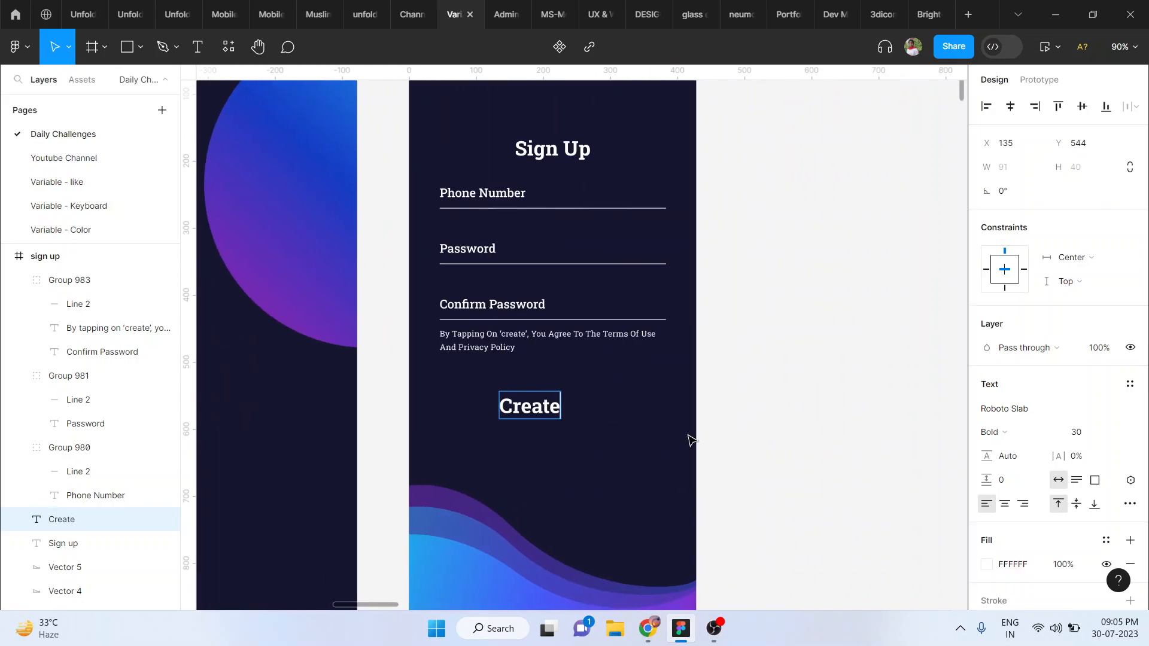
key("Escape")
Set the "Create" label's font size to 25
left_click(1090, 435)
type("25")
key("Return")
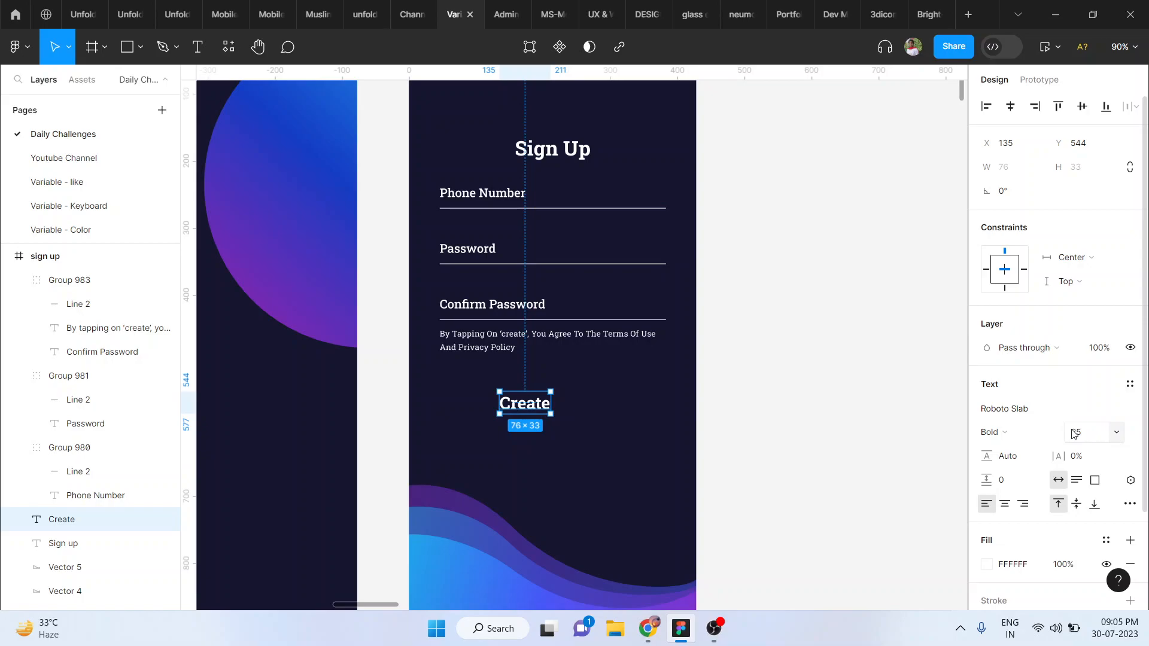
left_click(1005, 433)
left_click(1006, 436)
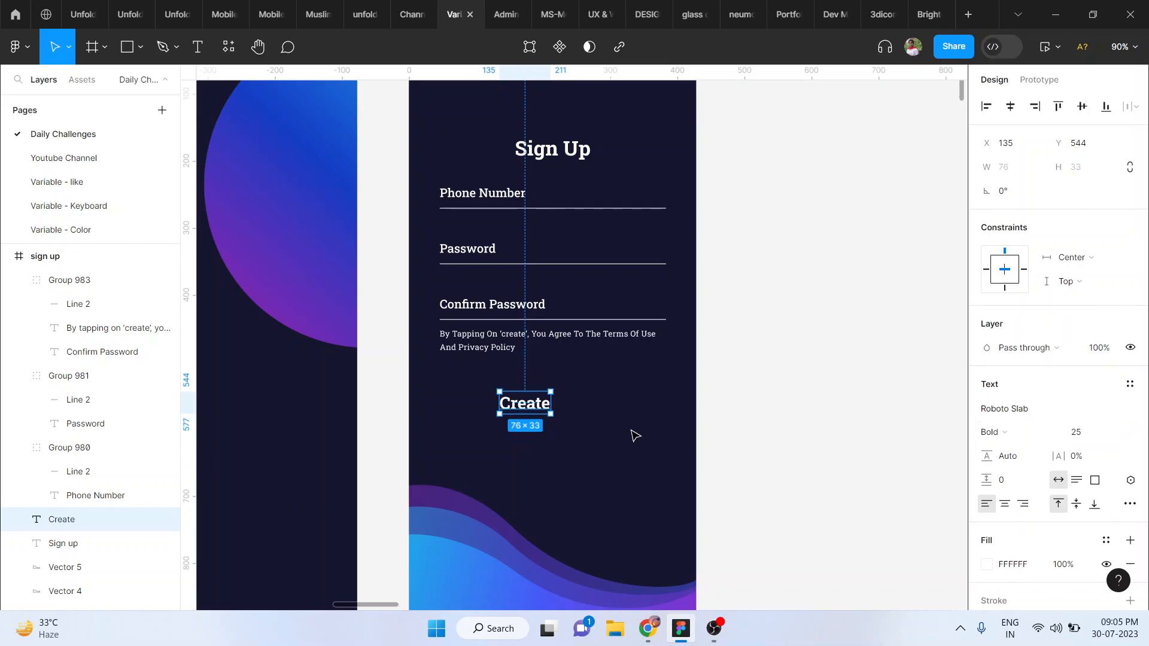
Wrap the "Create" label in an auto layout frame and add a fill to that frame
key("shift+a")
scroll(1030, 470, "down", 4)
left_click(1130, 390)
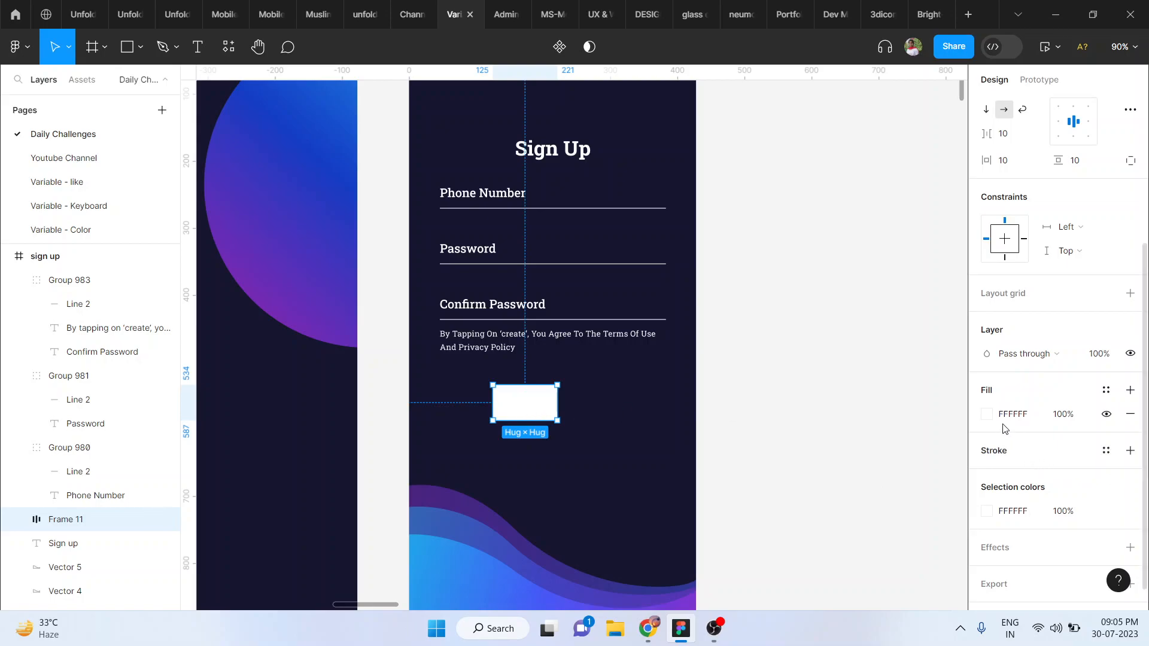
Change the Create button's fill to a linear gradient running slightly diagonally across the button from one side to the other
left_click(987, 416)
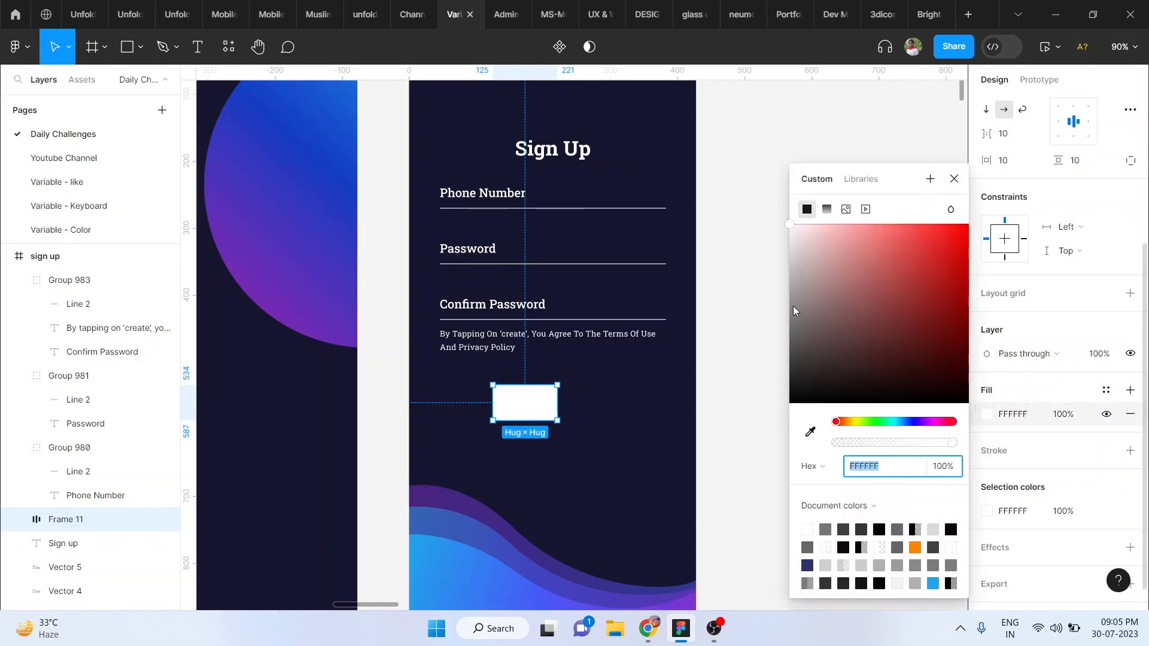
left_click(827, 209)
scroll(600, 370, "down", 5)
scroll(604, 374, "up", 3)
left_click_drag(732, 380, 707, 386)
scroll(710, 394, "right", 3)
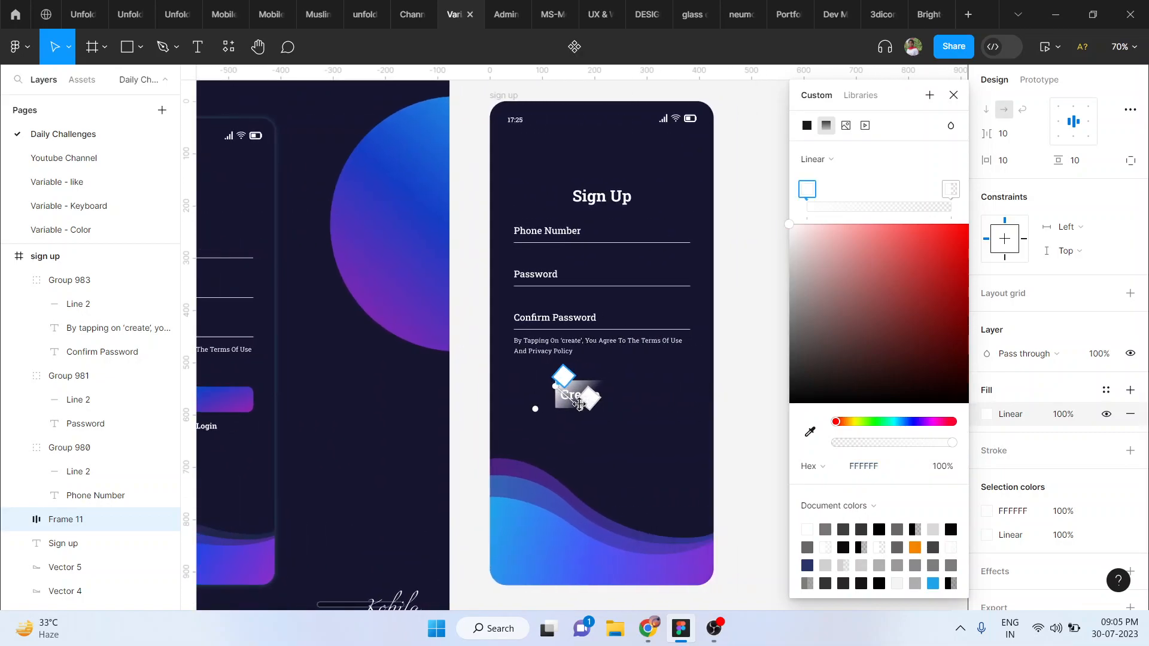
left_click_drag(579, 413, 610, 399)
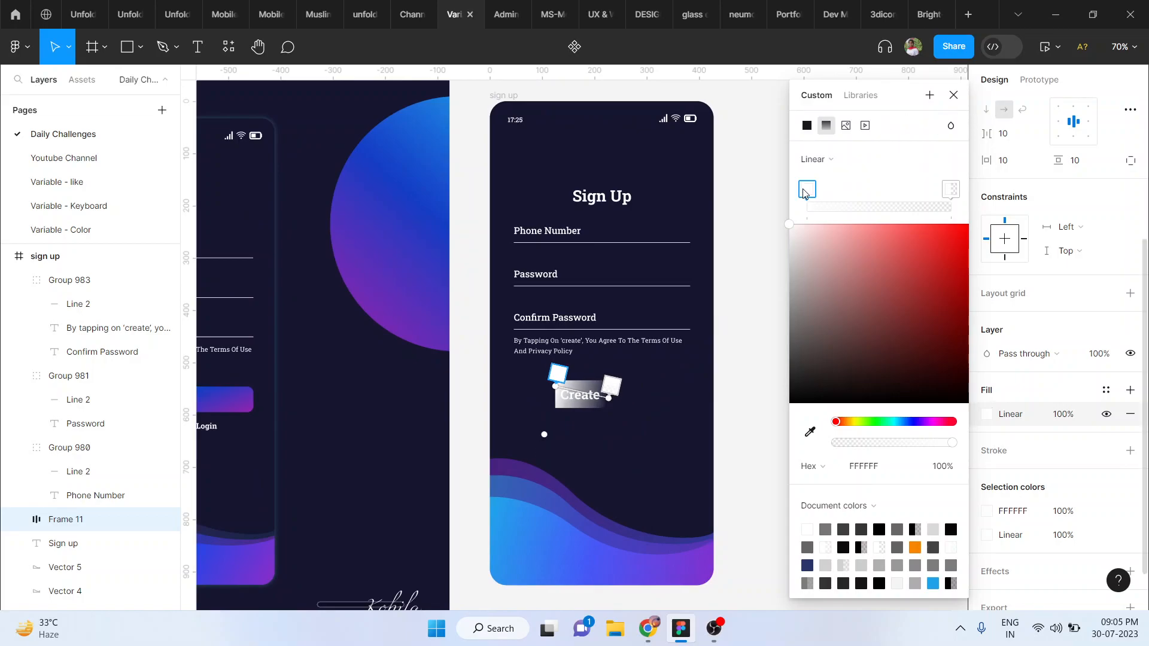
Sample colours from the bottom wave for the button gradient's end stops: blue 23A0EB at the start and opaque purple 7D33CF at the end
left_click(809, 431)
scroll(585, 469, "left", 3)
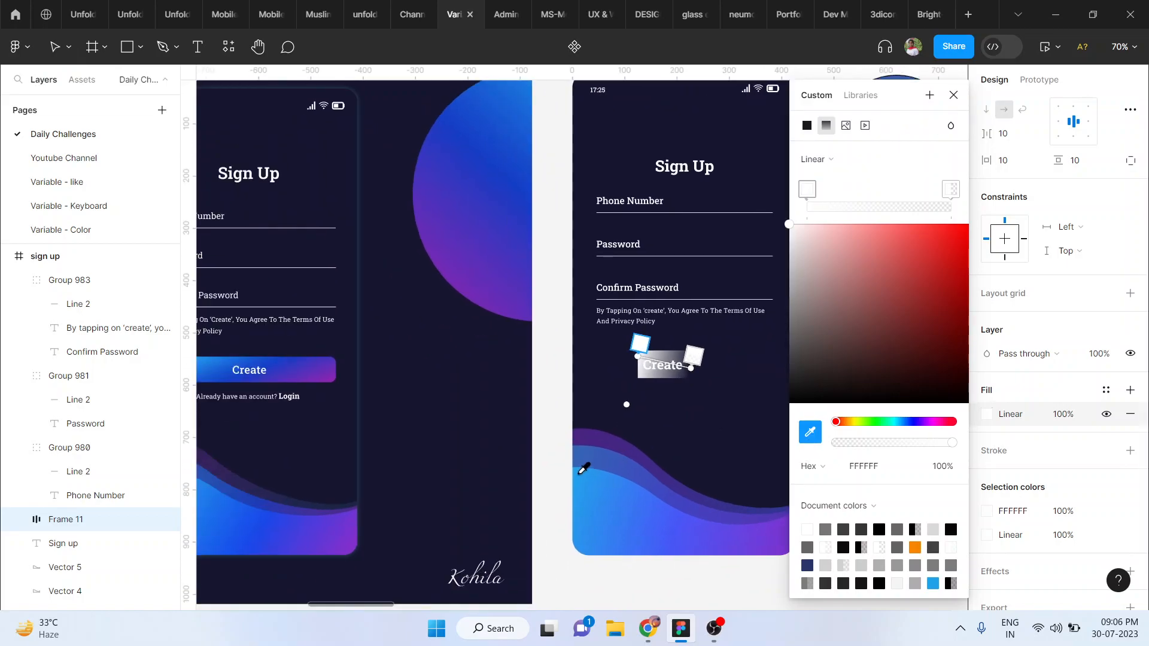
left_click(581, 482)
scroll(580, 482, "up", 3)
scroll(580, 419, "down", 3)
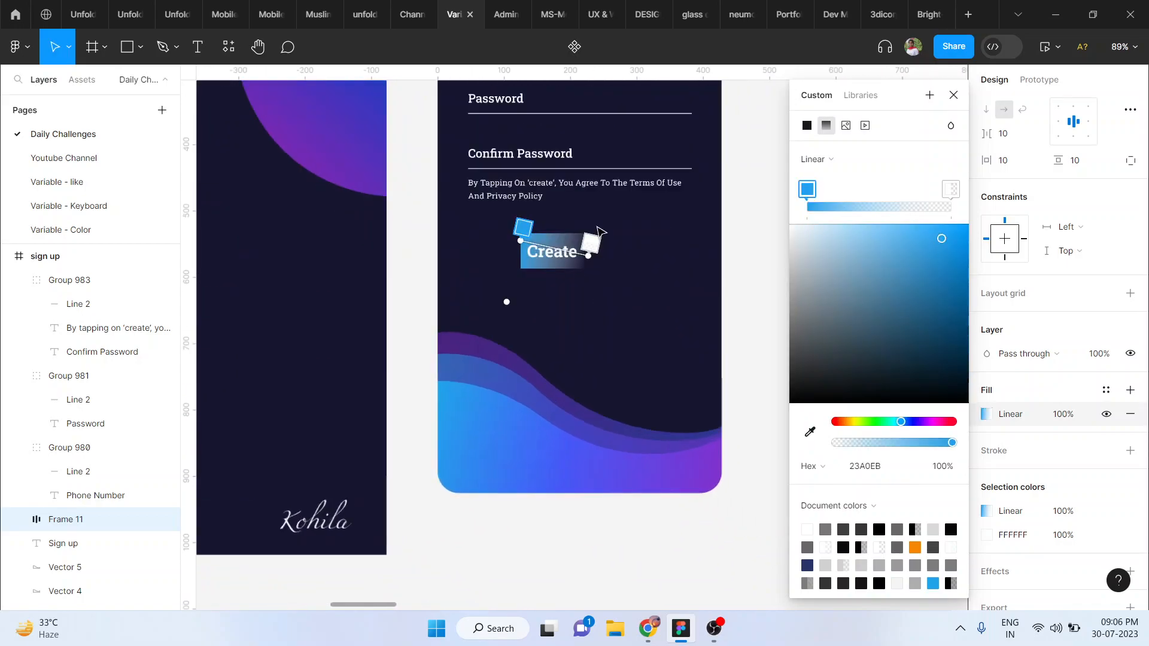
left_click(595, 246)
key("i")
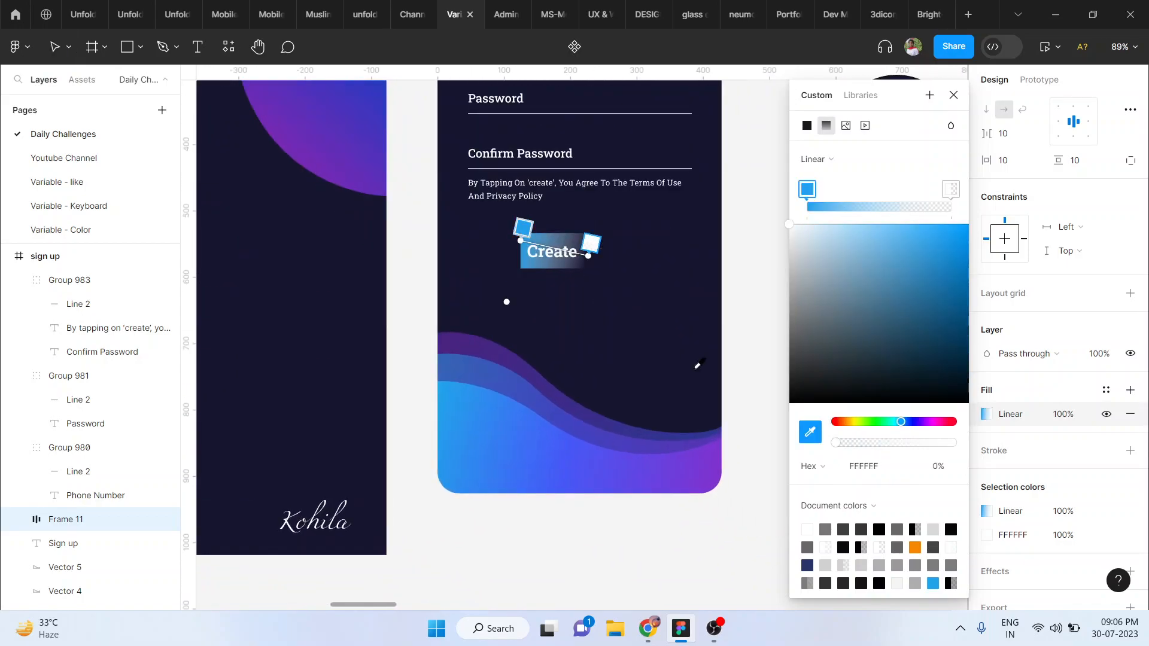
left_click(717, 467)
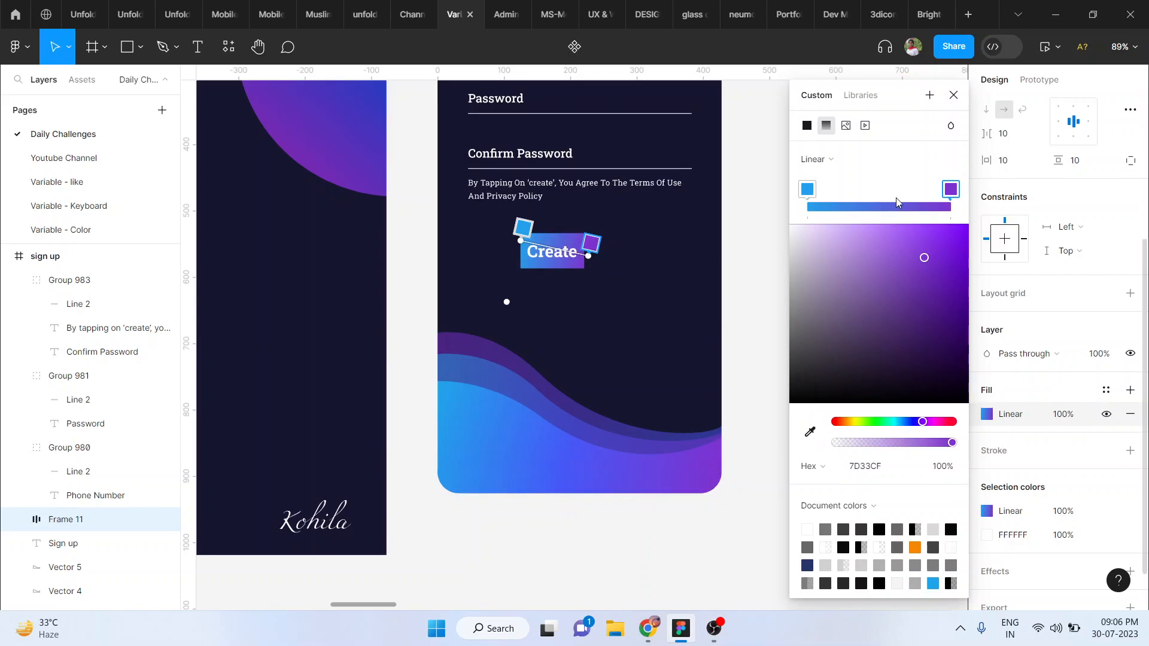
Add a middle stop to the button's gradient and sample the wave's blue-violet 5251EF for it
left_click(875, 207)
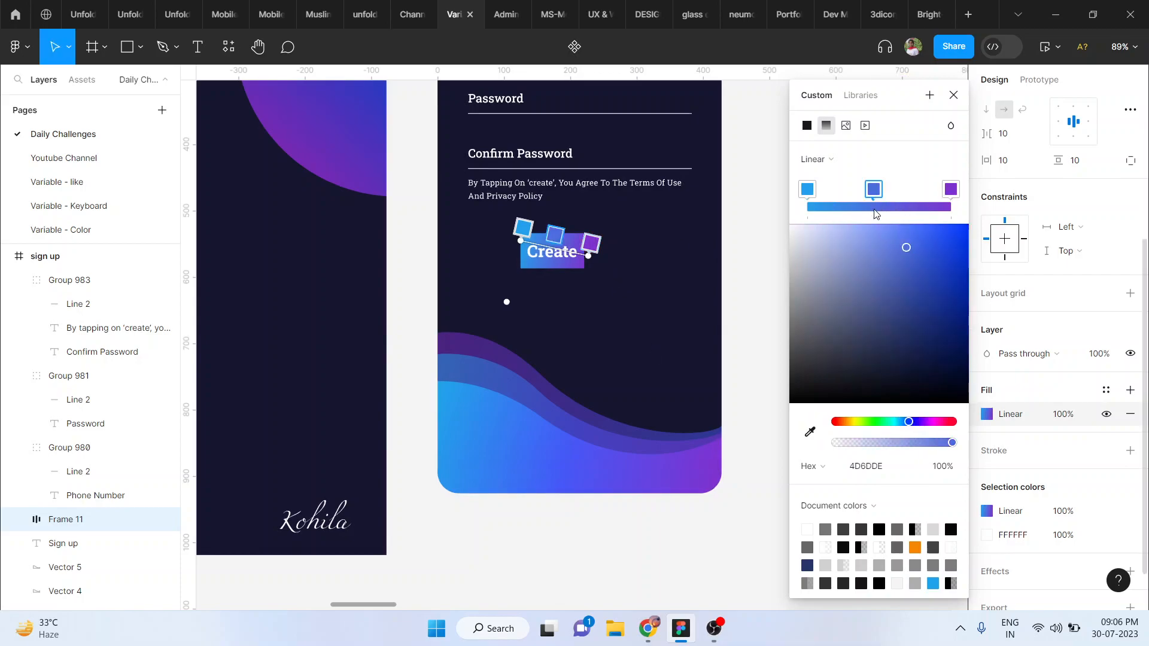
left_click(810, 431)
left_click(600, 469)
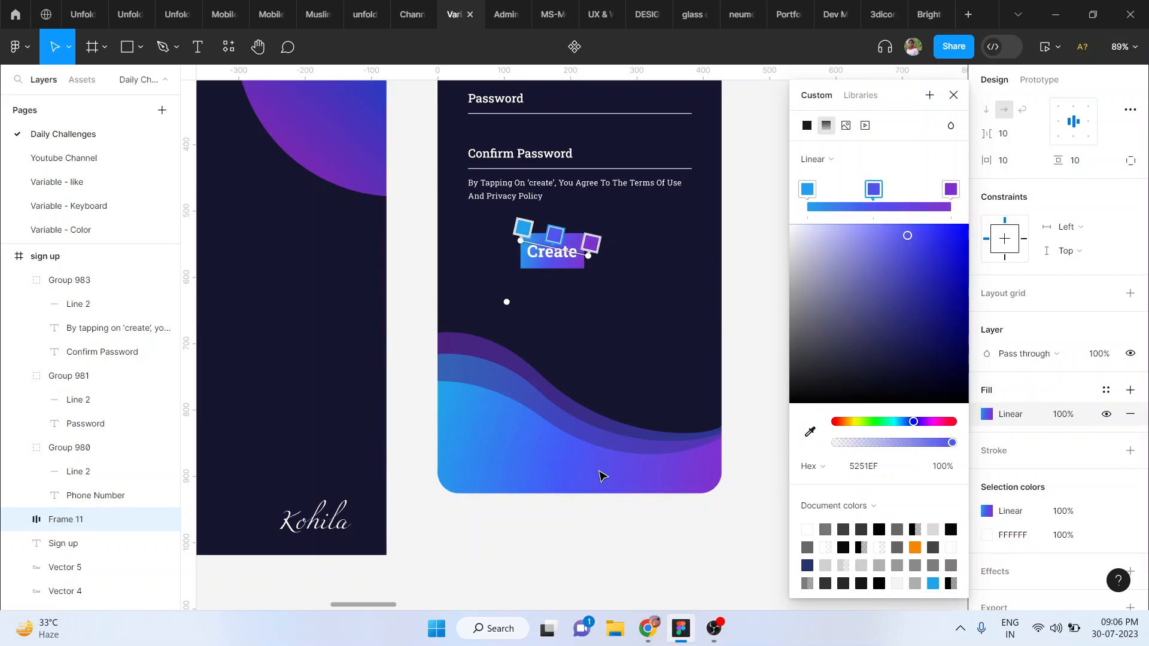
left_click(953, 96)
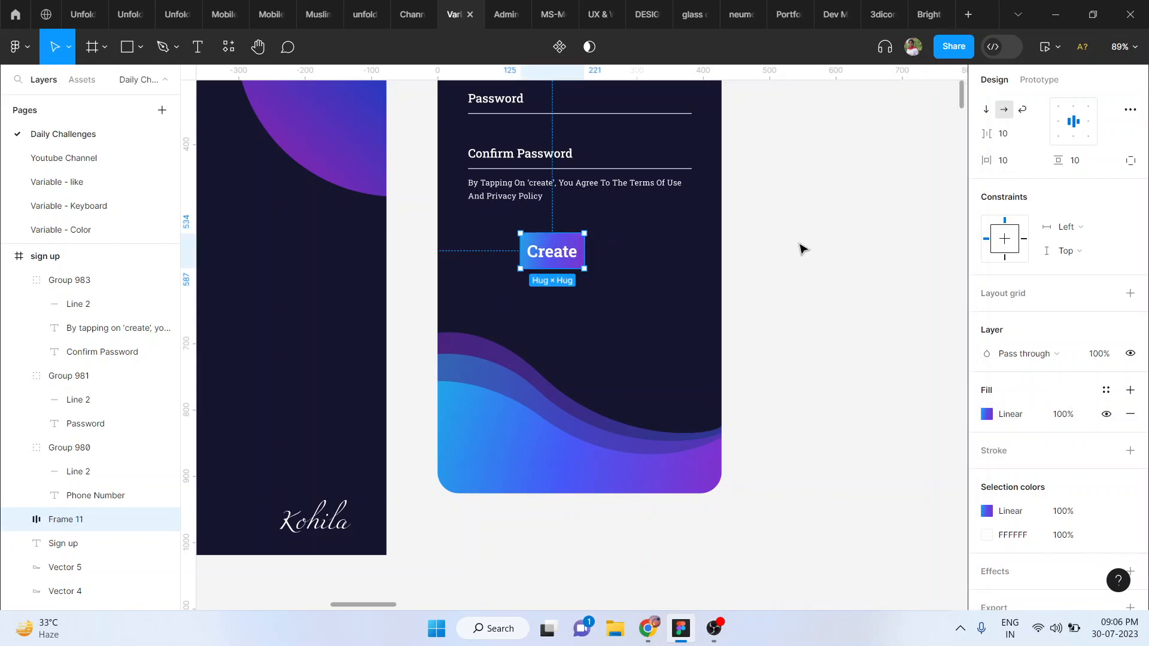
Widen the Create button by setting its horizontal auto layout padding to 85
left_click(800, 249)
left_click(572, 256)
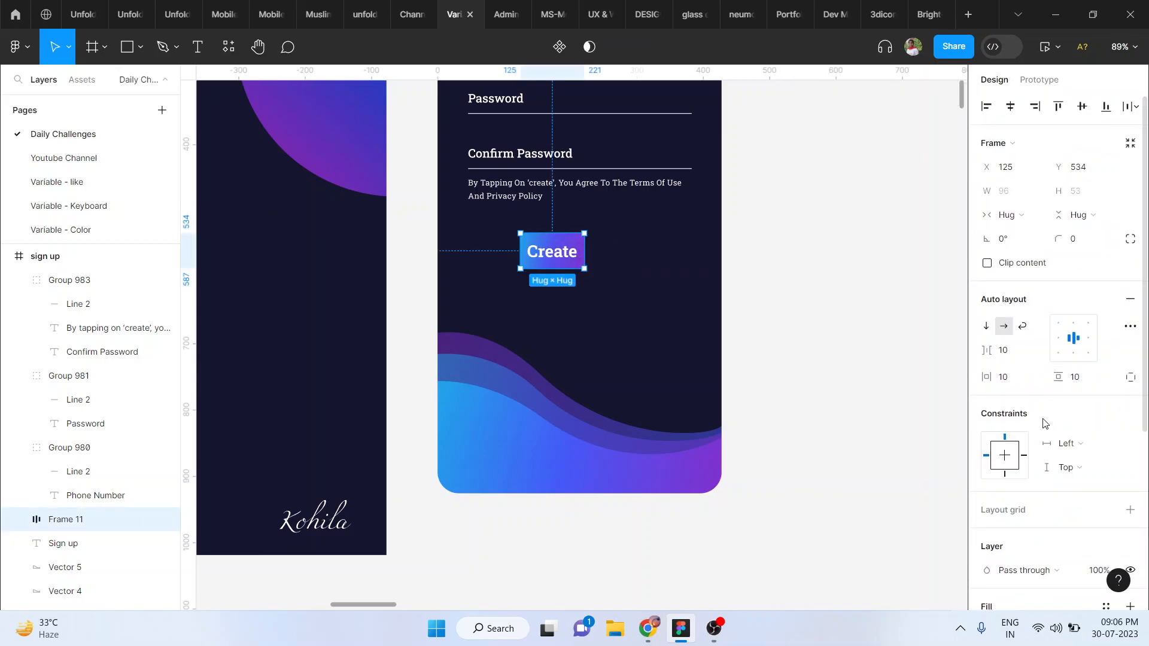
left_click_drag(986, 377, 1096, 383)
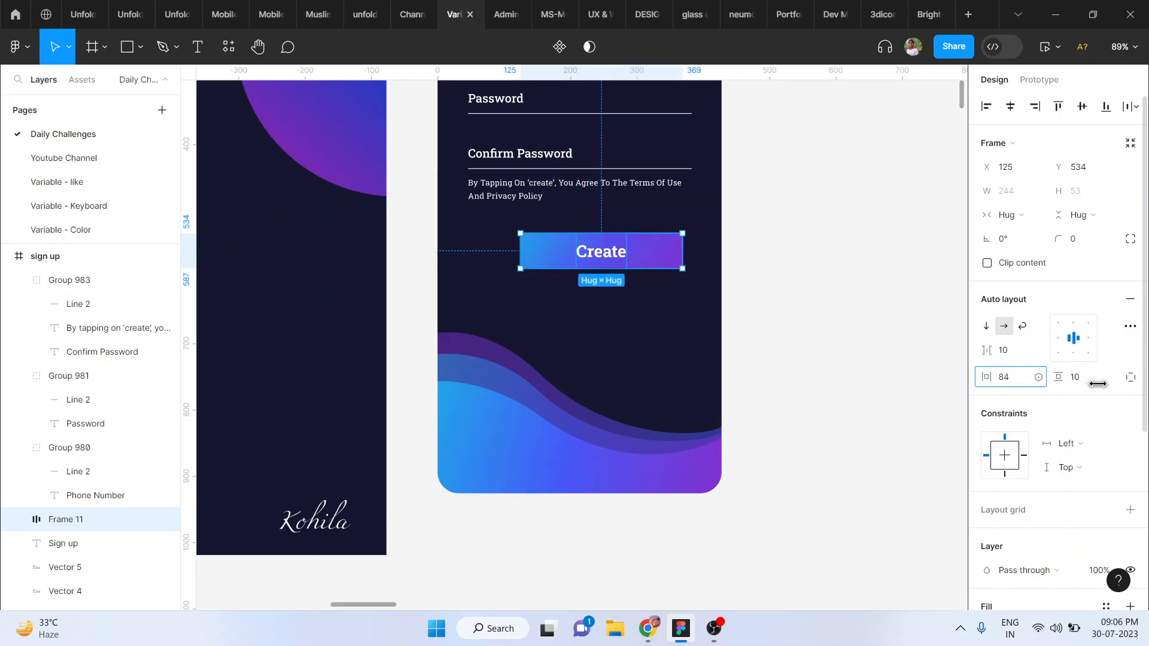
Place two vertical guides aligned with the left and right ends of the field underlines
scroll(521, 225, "up", 5)
scroll(521, 224, "up", 1)
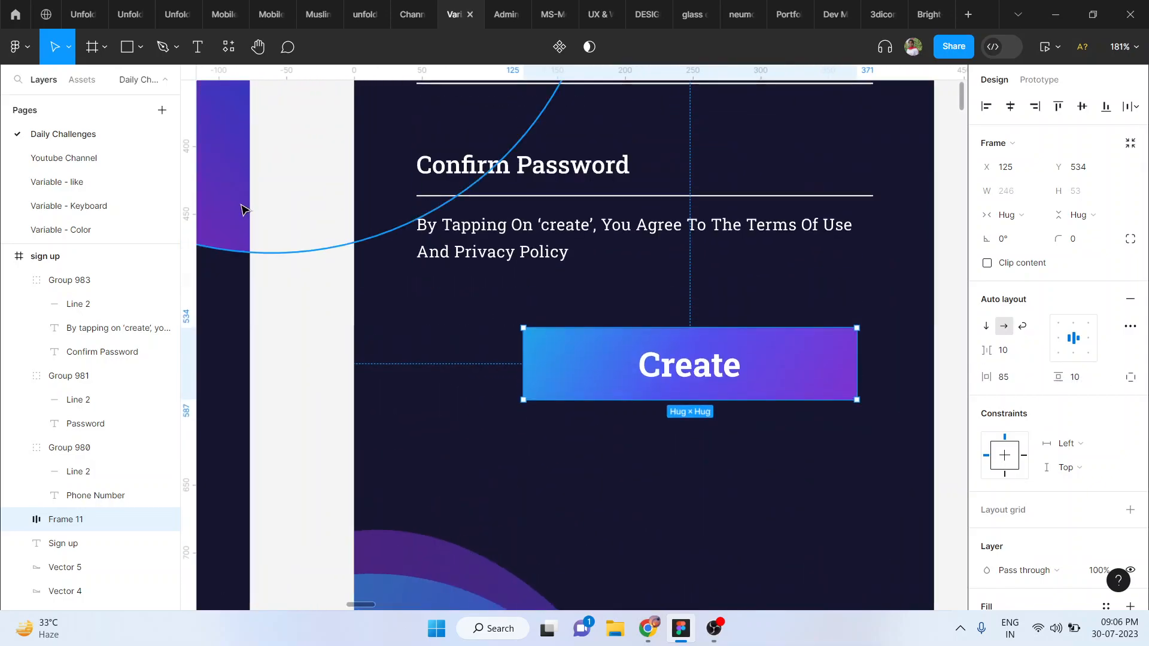
left_click_drag(187, 203, 413, 270)
scroll(419, 273, "right", 2)
scroll(419, 272, "right", 2)
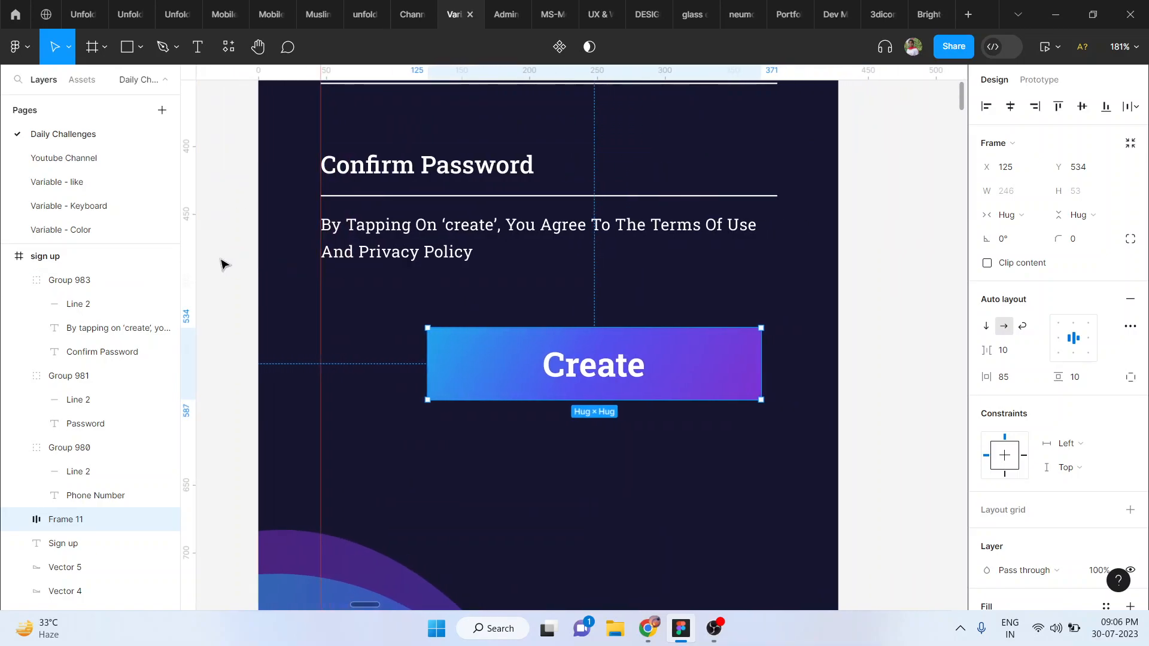
left_click_drag(190, 253, 776, 301)
left_click(659, 357)
key("Escape")
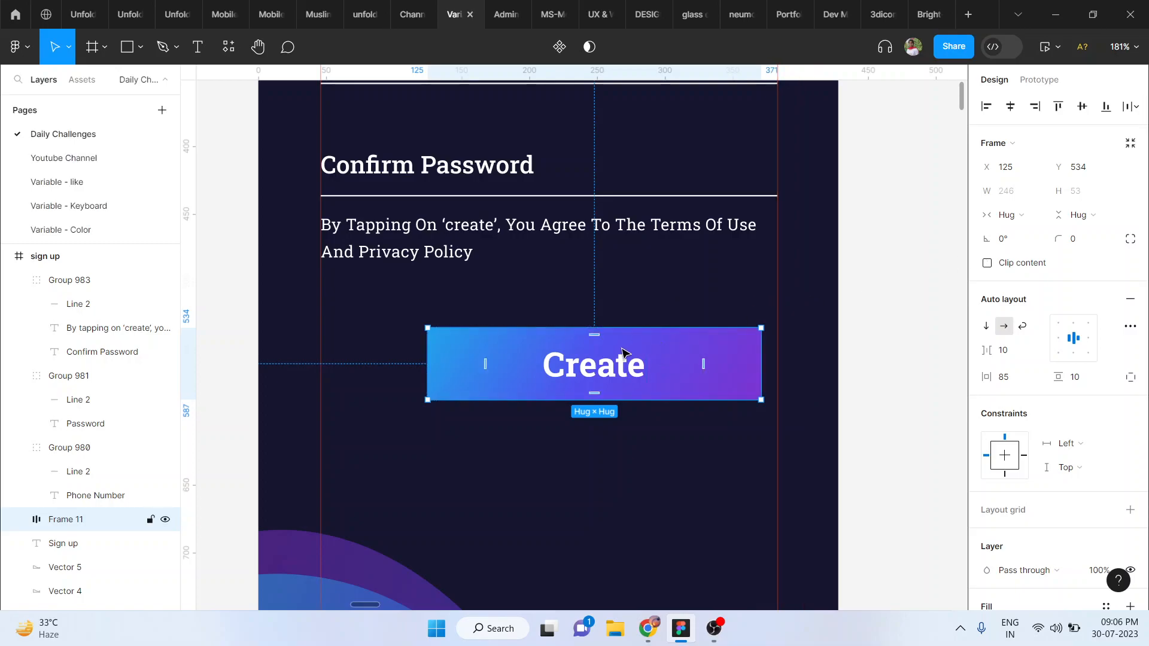
Center the Create button horizontally in the sign-up frame and give it a corner radius of 12
left_click(1010, 108)
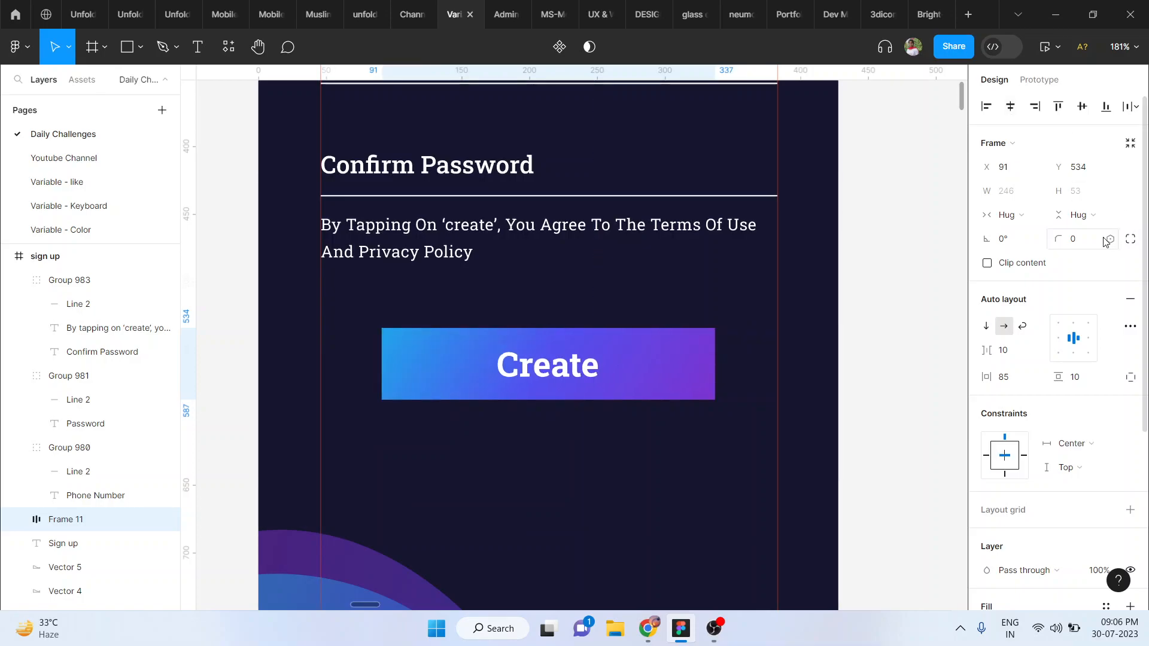
left_click_drag(1061, 242, 89, 233)
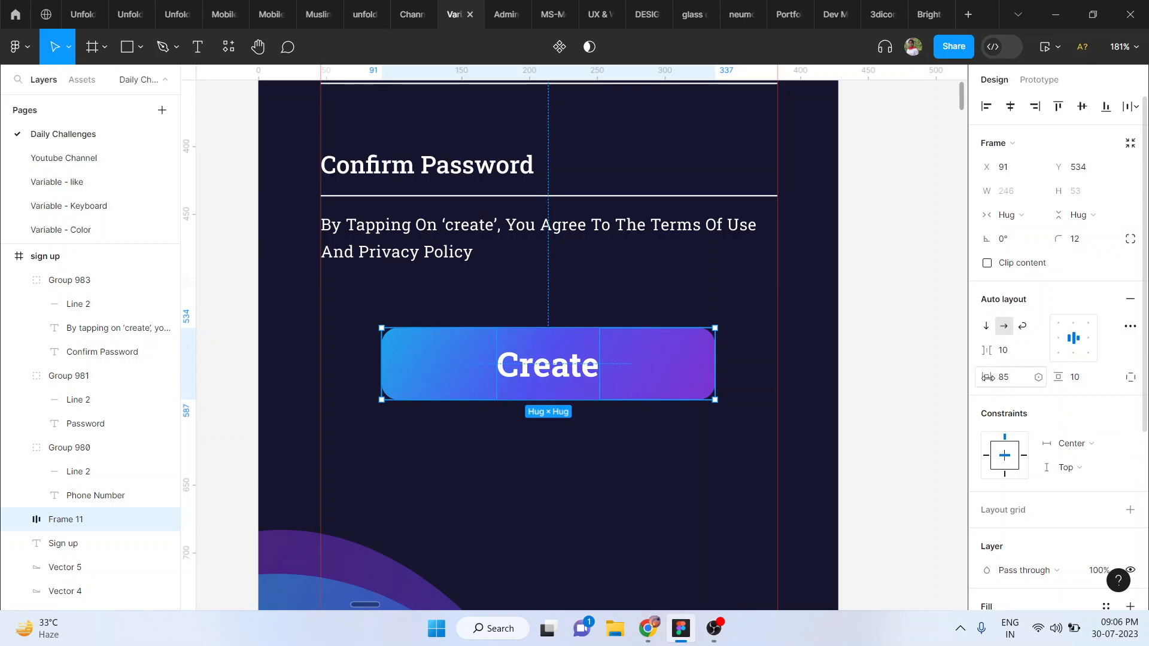
Set the Create button's horizontal padding to 131 so it spans the two guides, keeping the vertical padding at 10
left_click_drag(987, 377, 1056, 387)
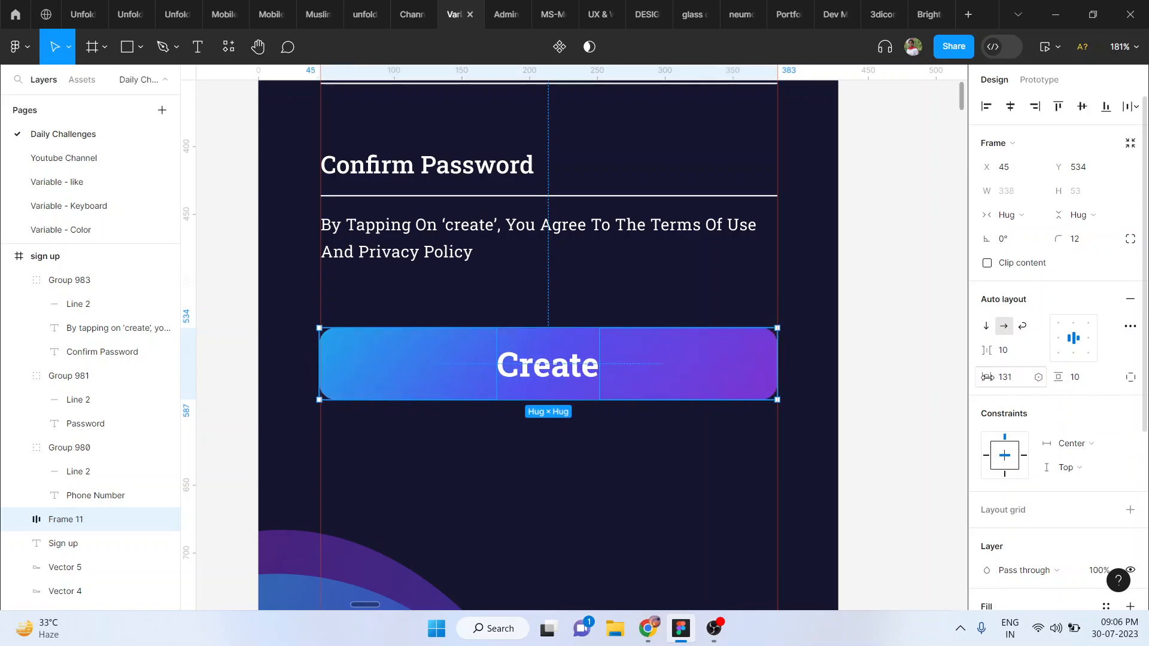
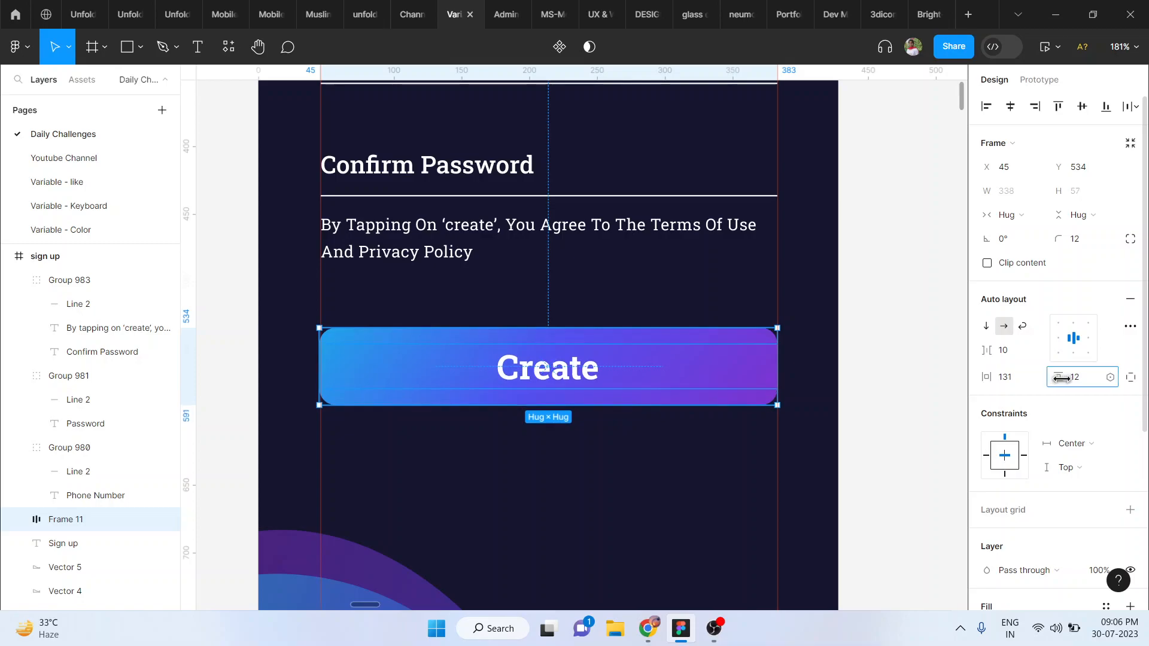
left_click(892, 385)
scroll(892, 385, "down", 5)
Reduce the Create button's corner radius to 9 and compare the button with the reference's
left_click(782, 383)
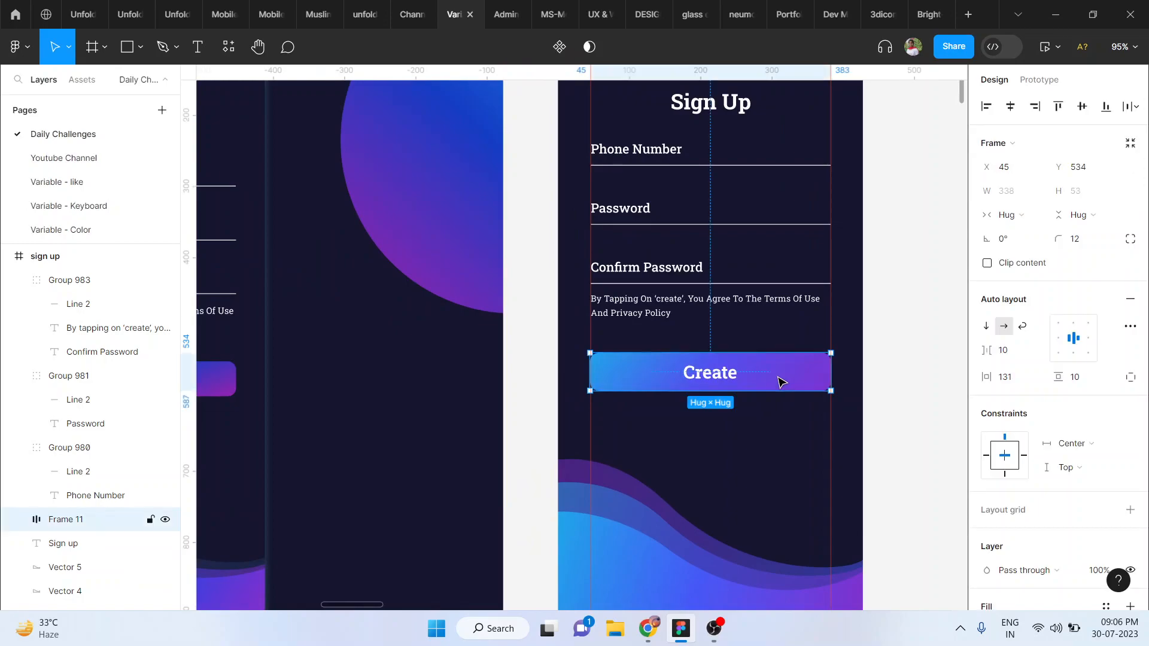
left_click_drag(1055, 240, 1020, 246)
left_click(903, 354)
scroll(903, 353, "down", 2)
left_click(818, 370)
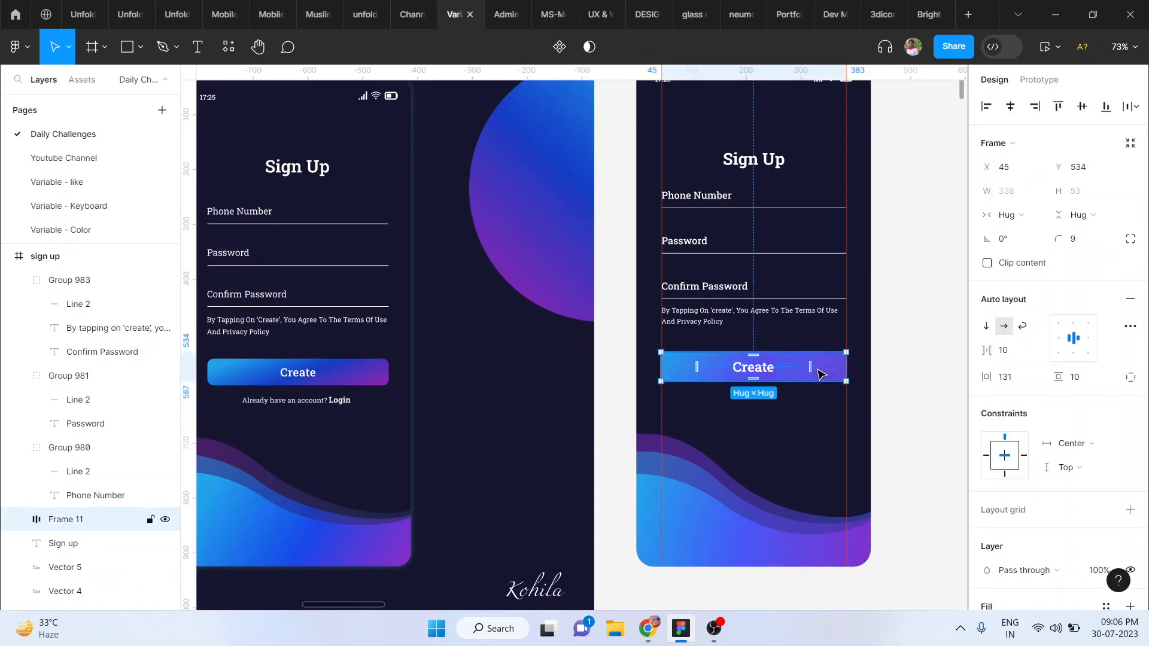
scroll(862, 379, "right", 1)
left_click(870, 382)
scroll(872, 381, "up", 1)
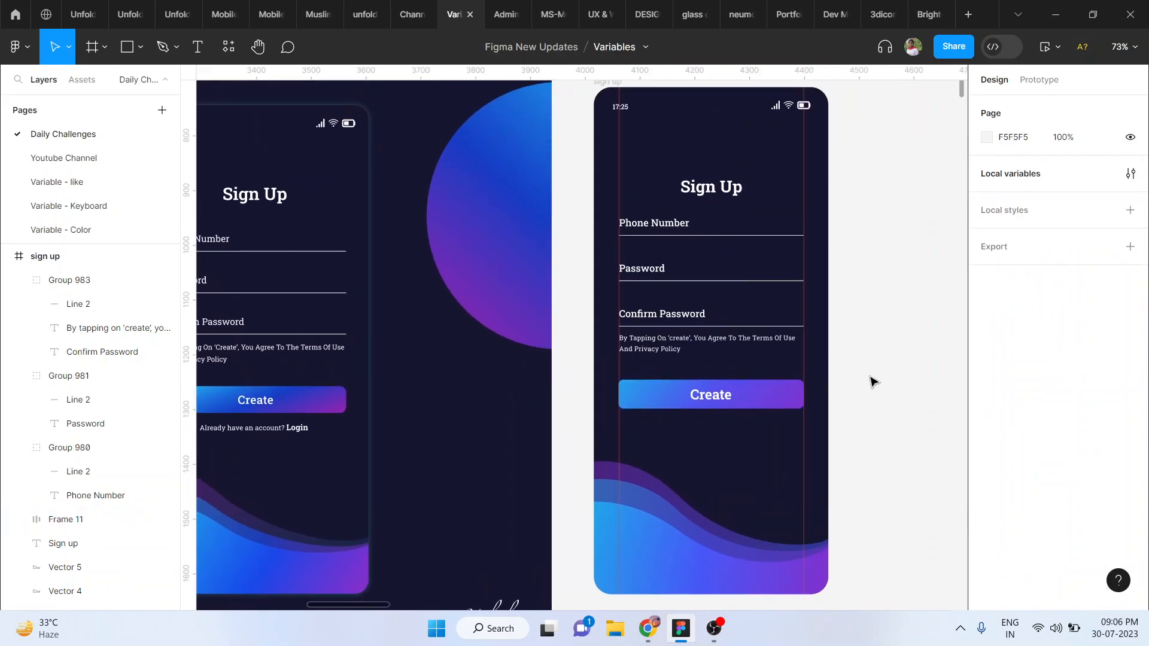
Remove both vertical guides from the sign-up frame
left_click(805, 221)
left_click(615, 177)
key("Delete")
Move the "Sign Up" heading up 11 px to Y 143
left_click(708, 190)
key("shift+Up")
key("Up")
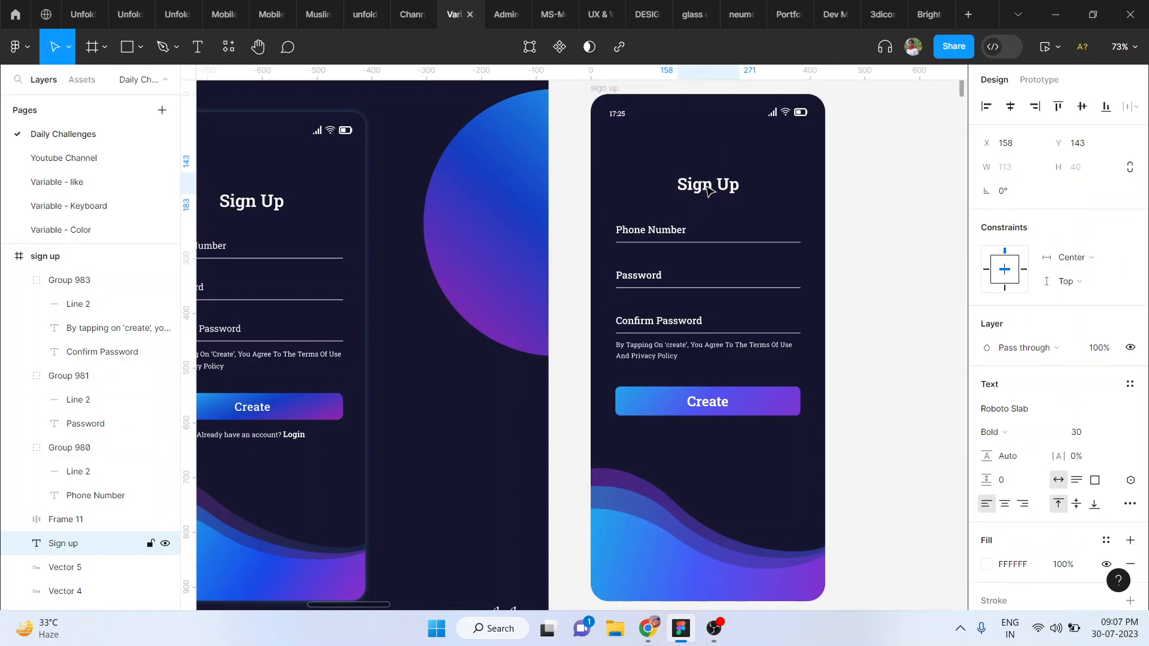
Group the three input fields, terms text and Create button, and centre the group horizontally and vertically in the sign-up frame
left_click(833, 264)
left_click_drag(601, 220, 800, 441)
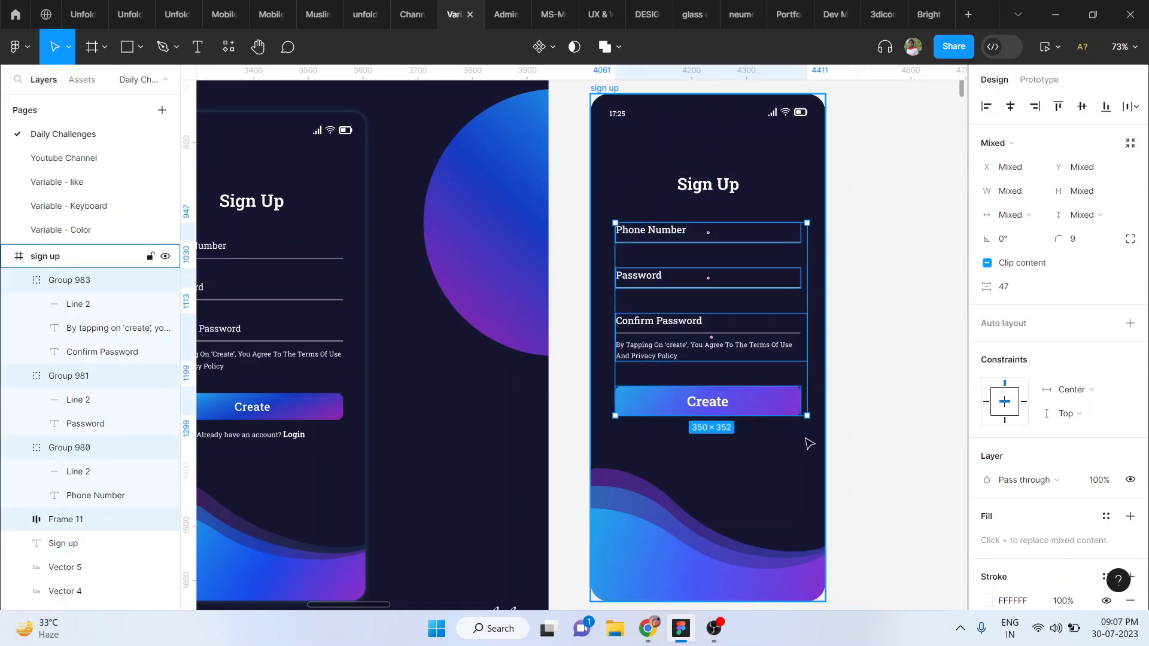
key("ctrl+g")
left_click(1010, 106)
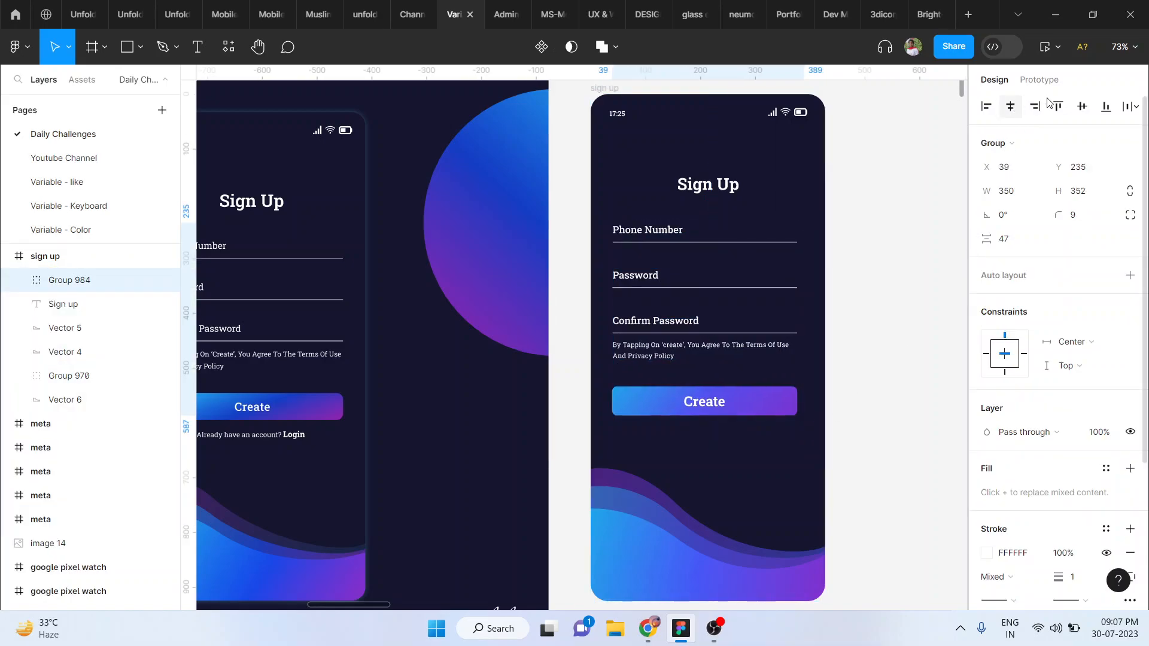
left_click(1083, 106)
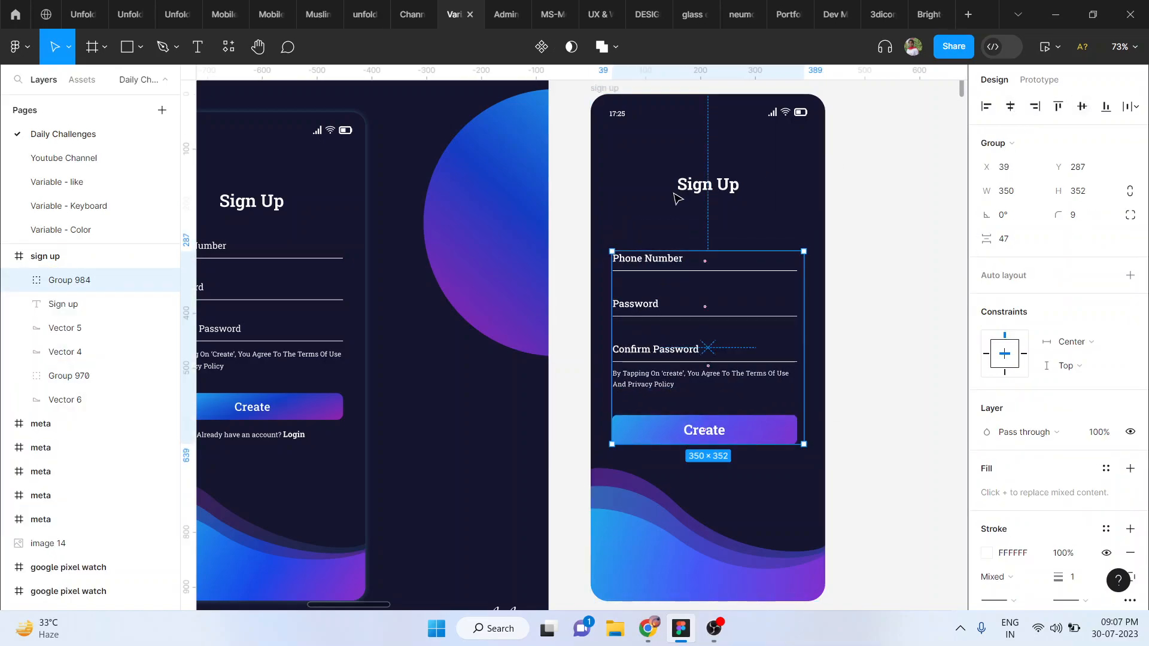
Move the form group up 45 px to sit beneath the heading, and centre the "Sign Up" heading horizontally
key("shift+Up")
key("shift+Up")
key("shift+Up")
key("shift+Up")
key("shift+Up")
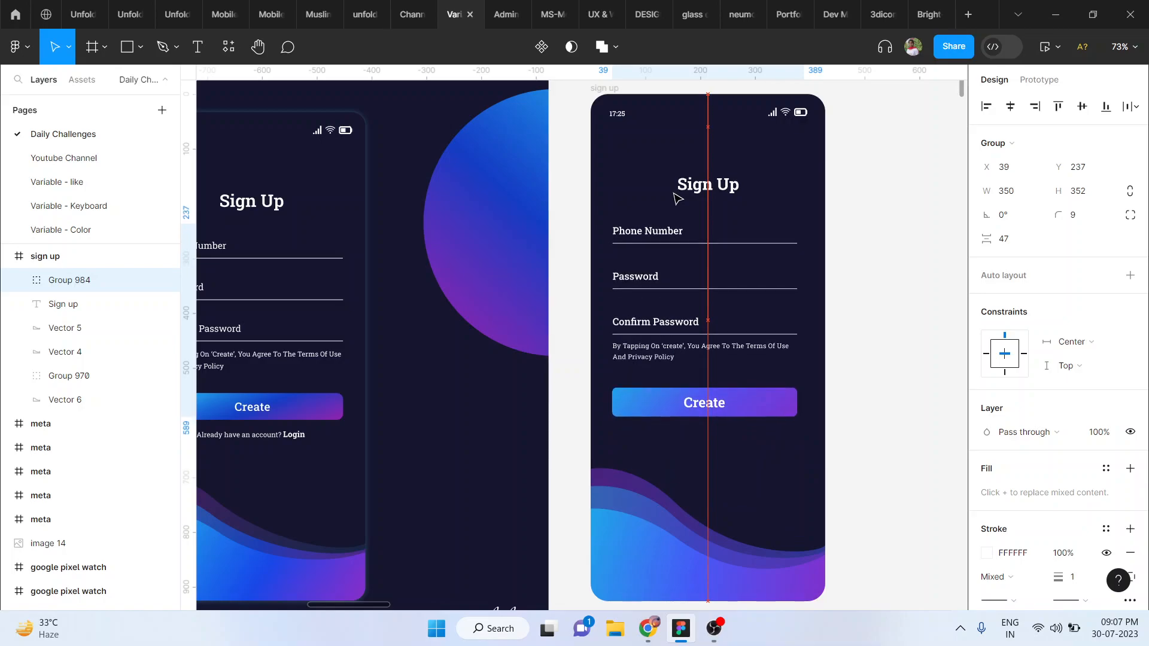
key("Down")
key("Down")
key("Down")
key("Down")
key("Down")
double_click(679, 185)
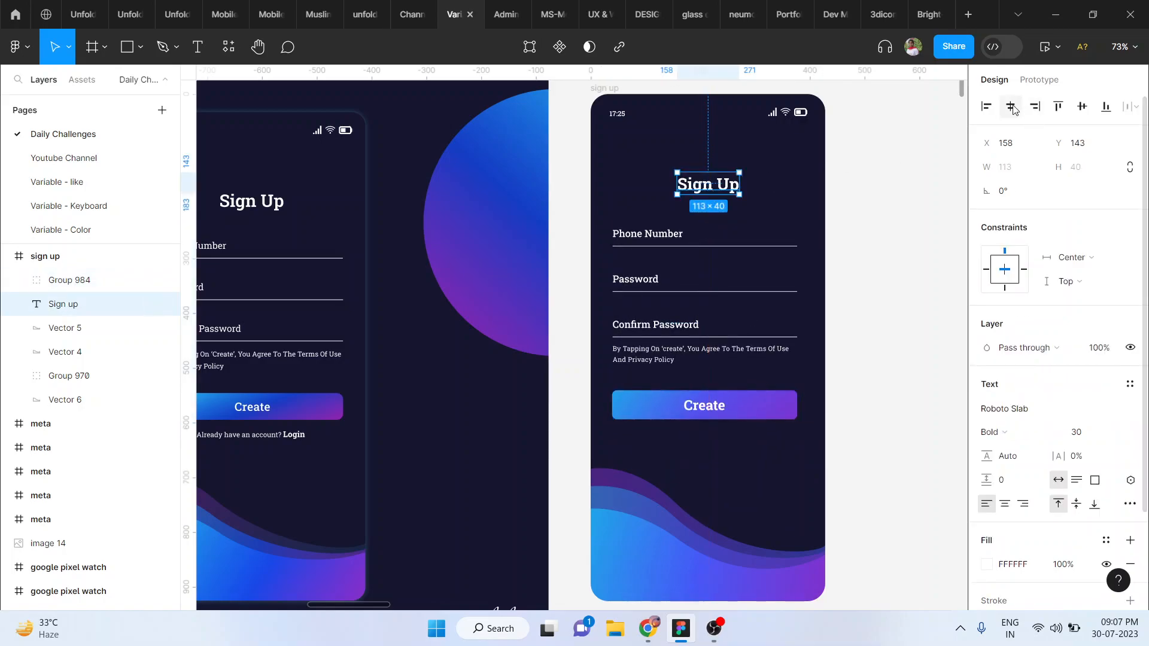
left_click(818, 267)
Copy the reference's "Already have an account? Login" line to below the new Create button and centre-align its text
scroll(817, 267, "right", 3)
scroll(818, 267, "down", 3)
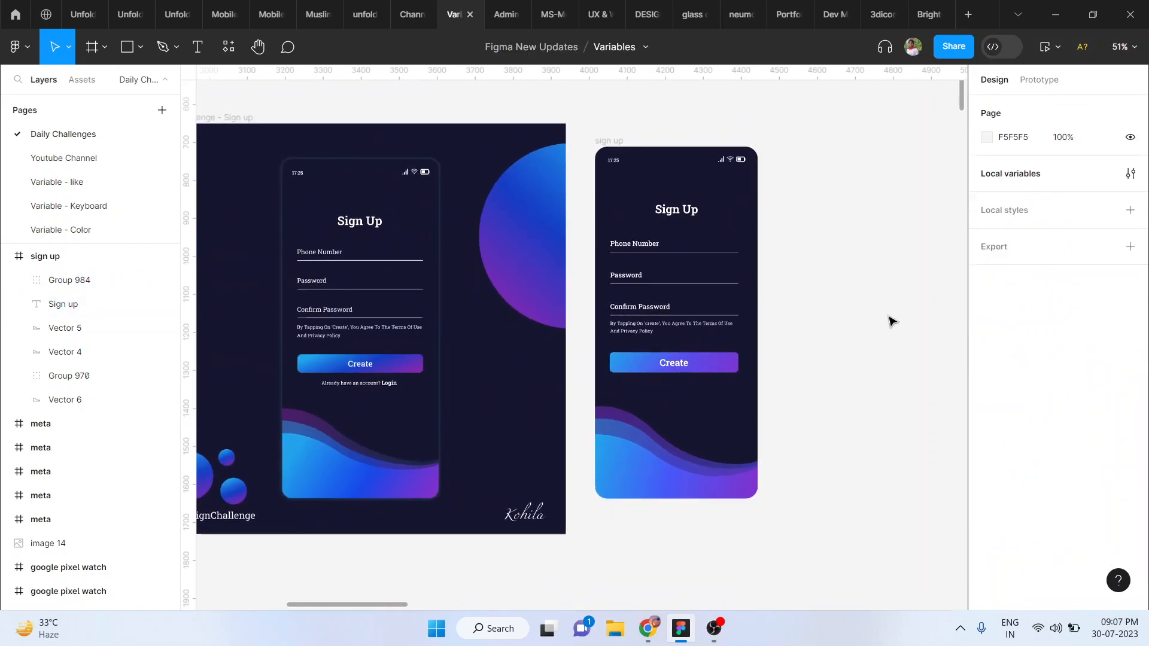
left_click(367, 384, "ctrl")
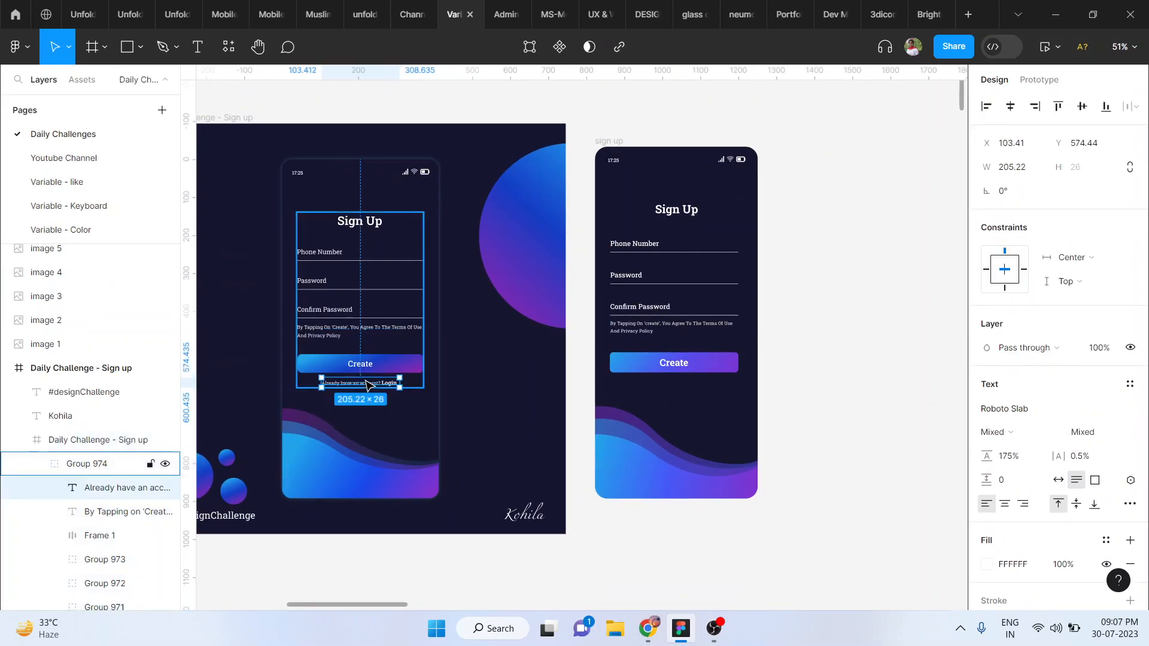
left_click_drag(468, 371, 685, 399)
scroll(684, 390, "up", 5)
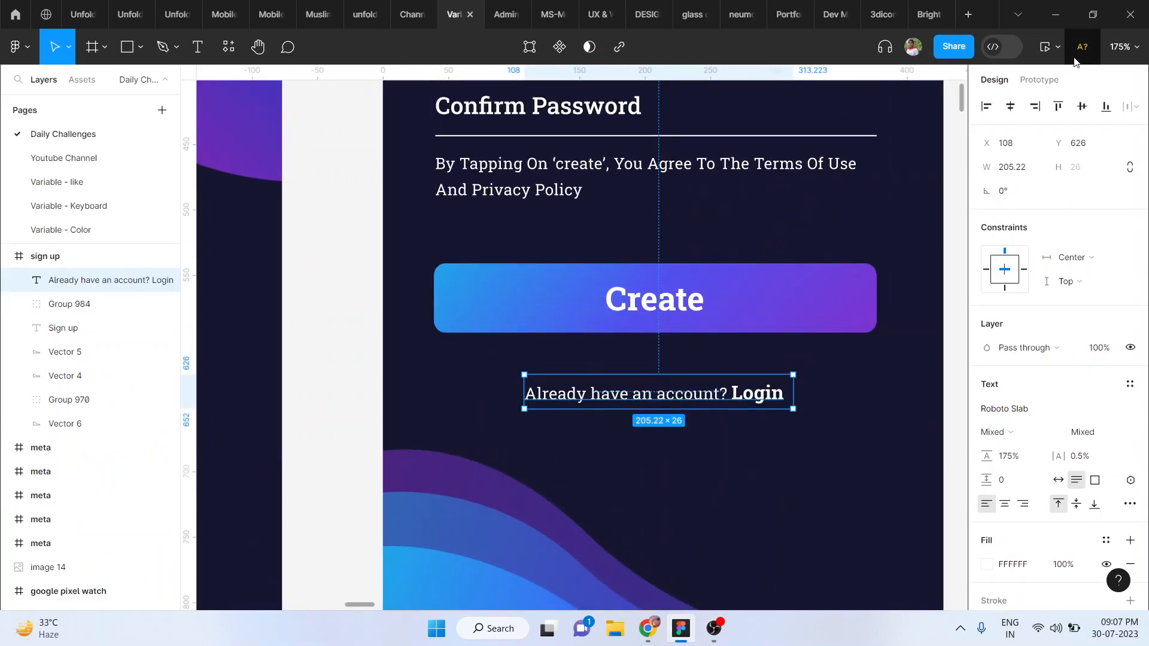
left_click(815, 426)
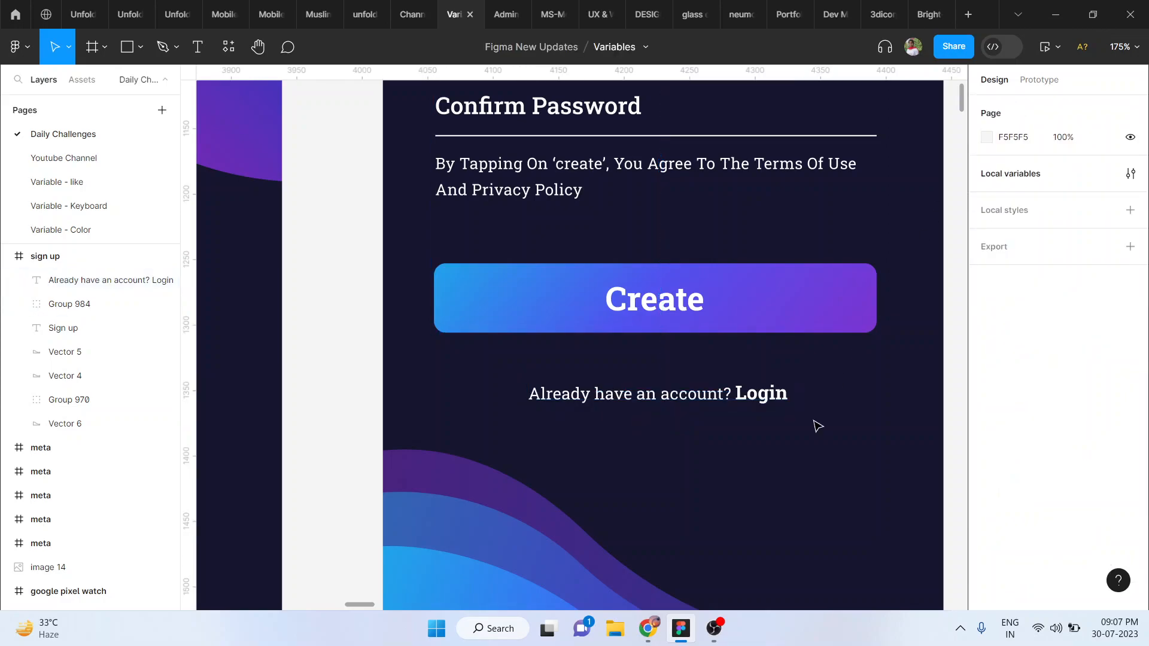
Review the finished sign-up screen against the reference design and its decorative background
scroll(817, 426, "down", 3)
scroll(817, 426, "up", 1)
scroll(817, 426, "right", 1)
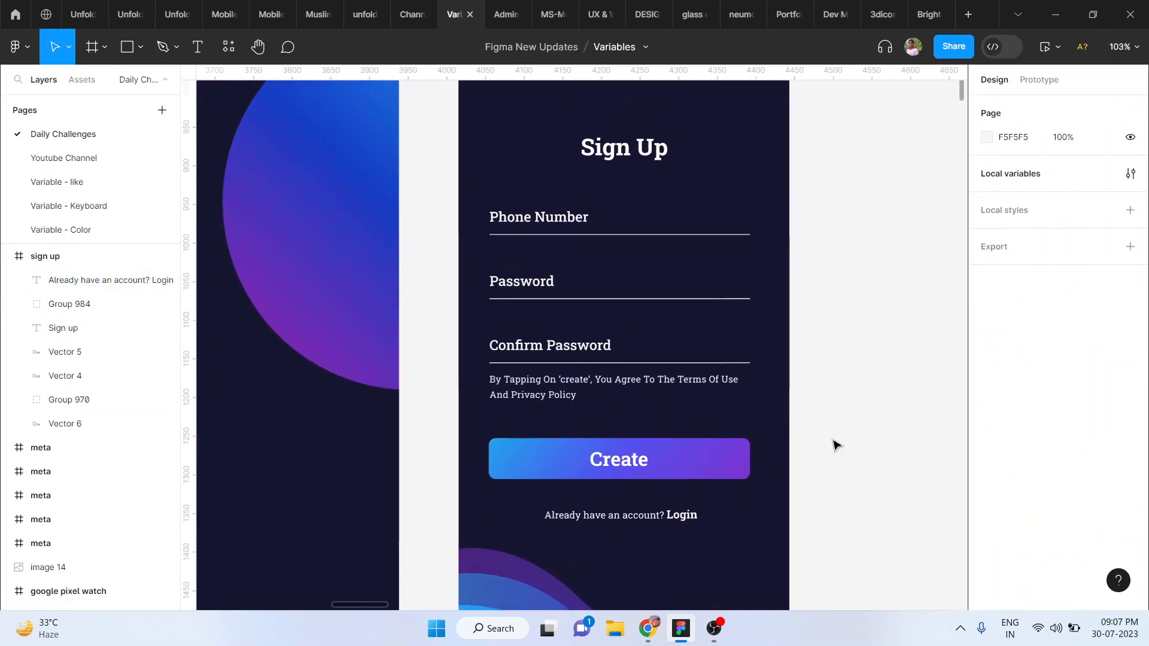
scroll(836, 445, "up", 1)
scroll(835, 444, "down", 3)
scroll(836, 444, "down", 2)
scroll(742, 317, "down", 1)
scroll(651, 189, "up", 3)
scroll(652, 189, "down", 3)
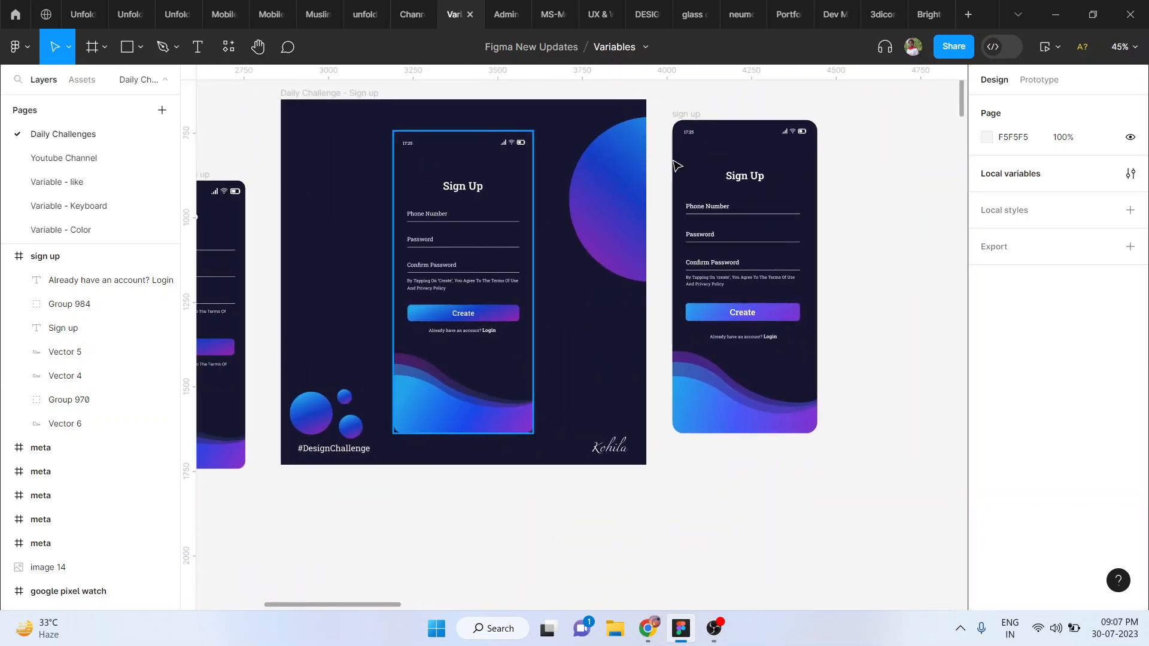
Copy the properties of the front blue-to-purple gradient wave in the reference screen
scroll(424, 288, "up", 2)
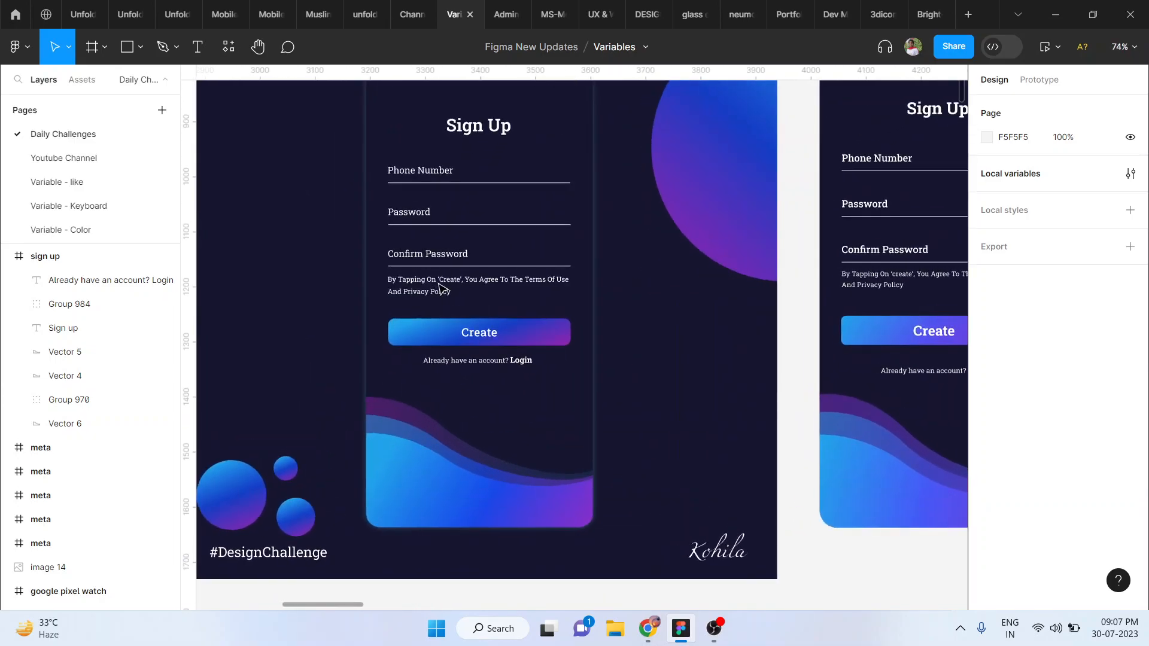
scroll(443, 293, "up", 1)
left_click(417, 503)
left_click(417, 503)
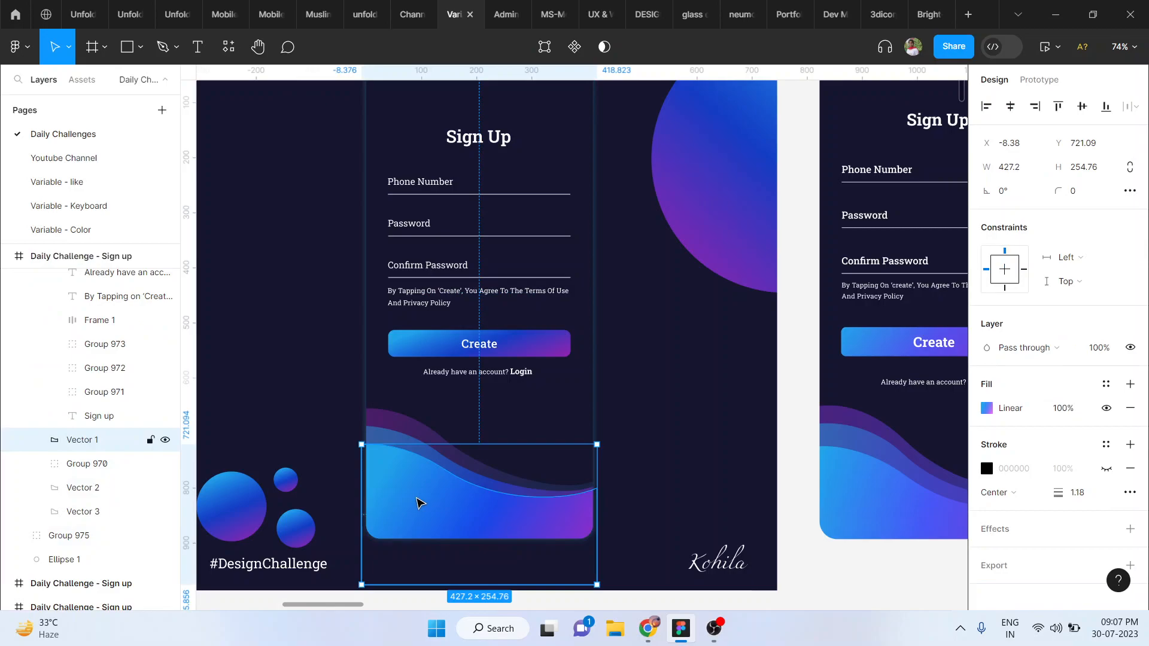
right_click(417, 502)
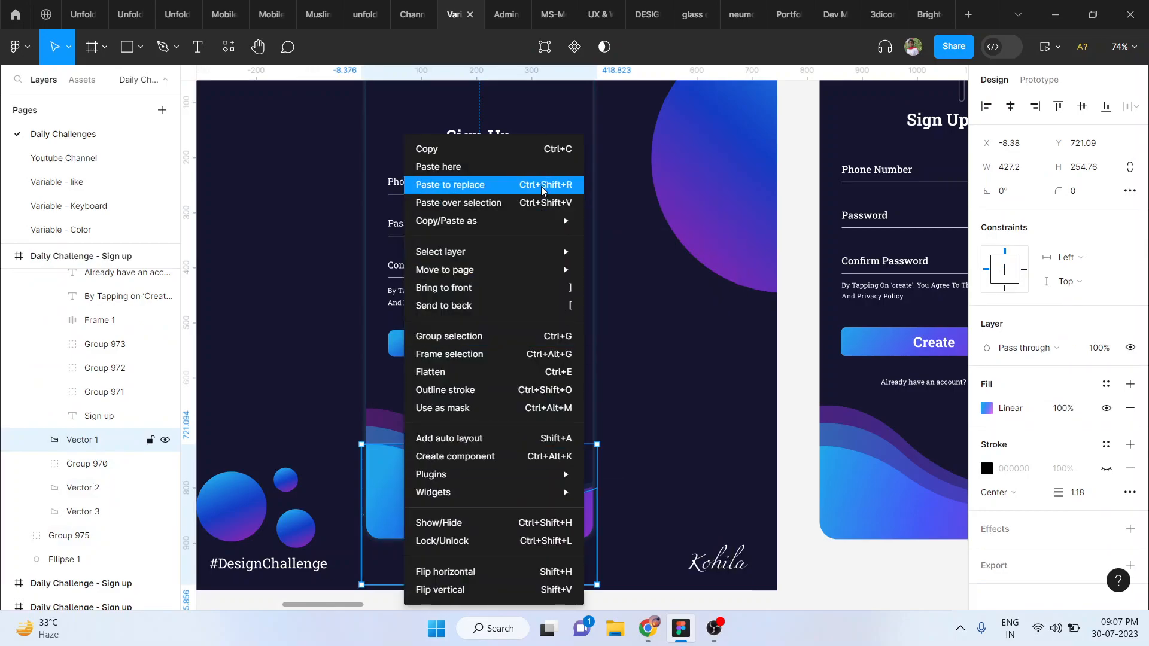
mouse_move(560, 220)
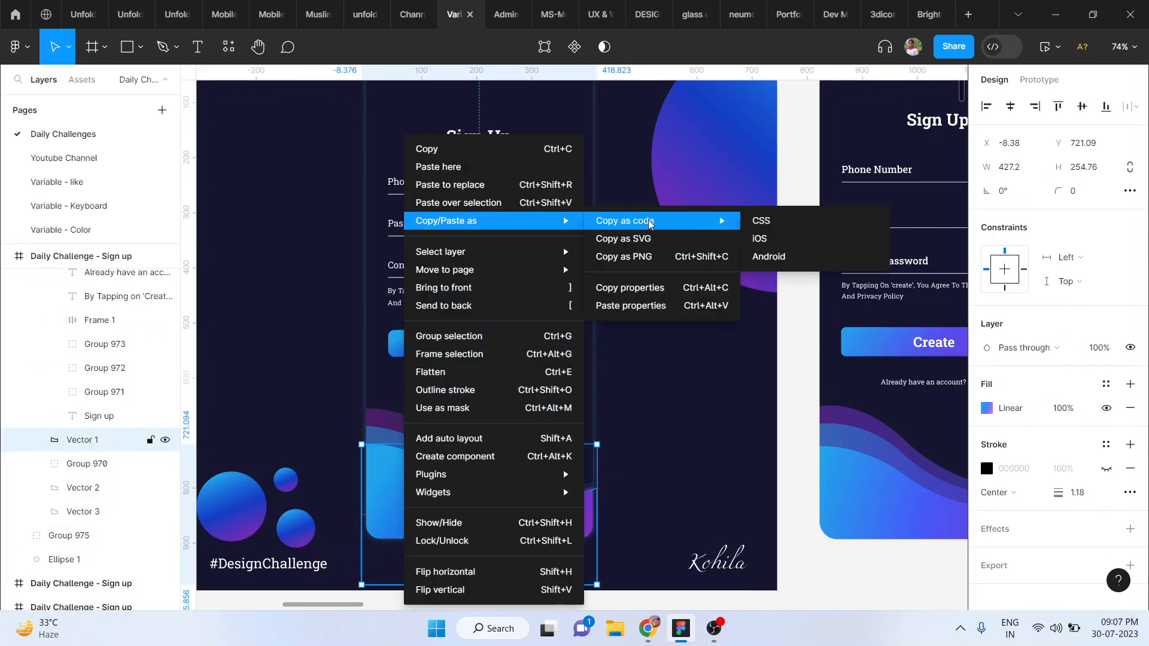
left_click(643, 294)
scroll(682, 443, "down", 5)
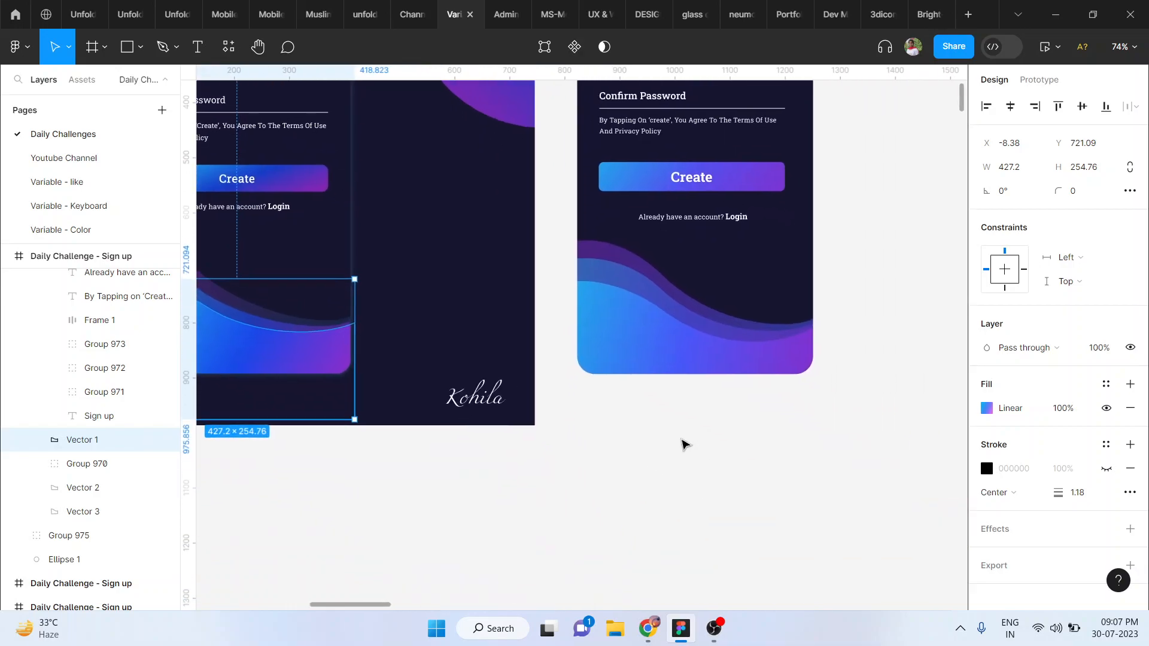
Draw a circle of about 437 px below the sign-up frame and paste the copied gradient properties onto it
scroll(682, 444, "up", 5)
left_click(675, 485)
key("o")
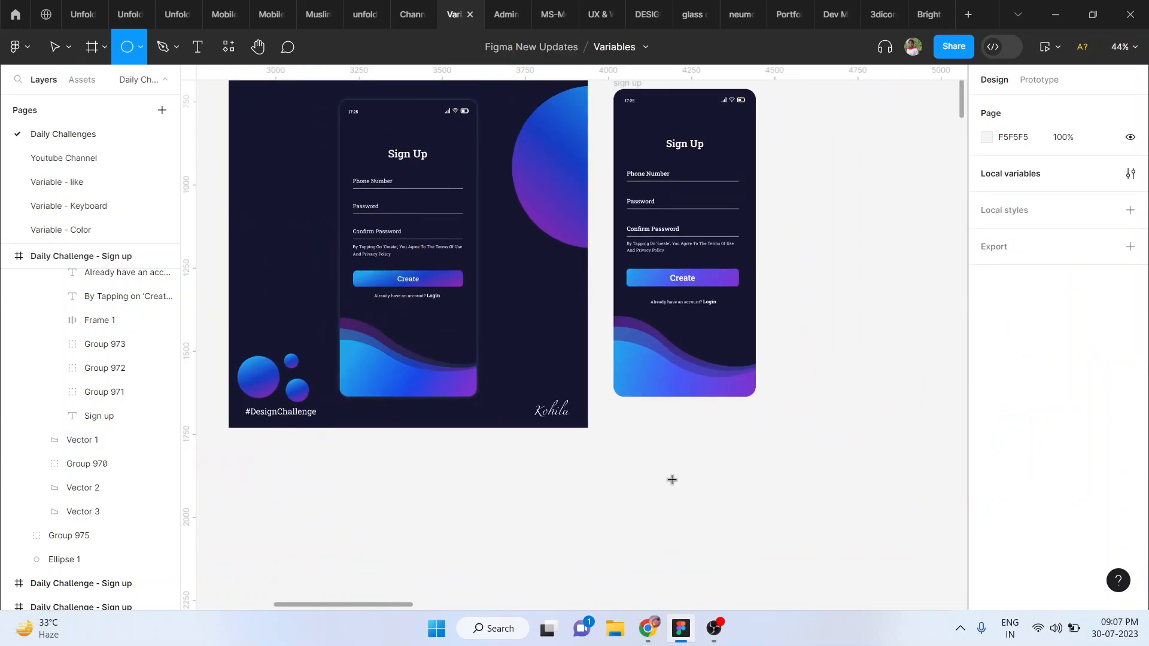
mouse_move(660, 441)
left_mouse_down()
mouse_move(785, 525)
mouse_move(806, 587)
left_mouse_up()
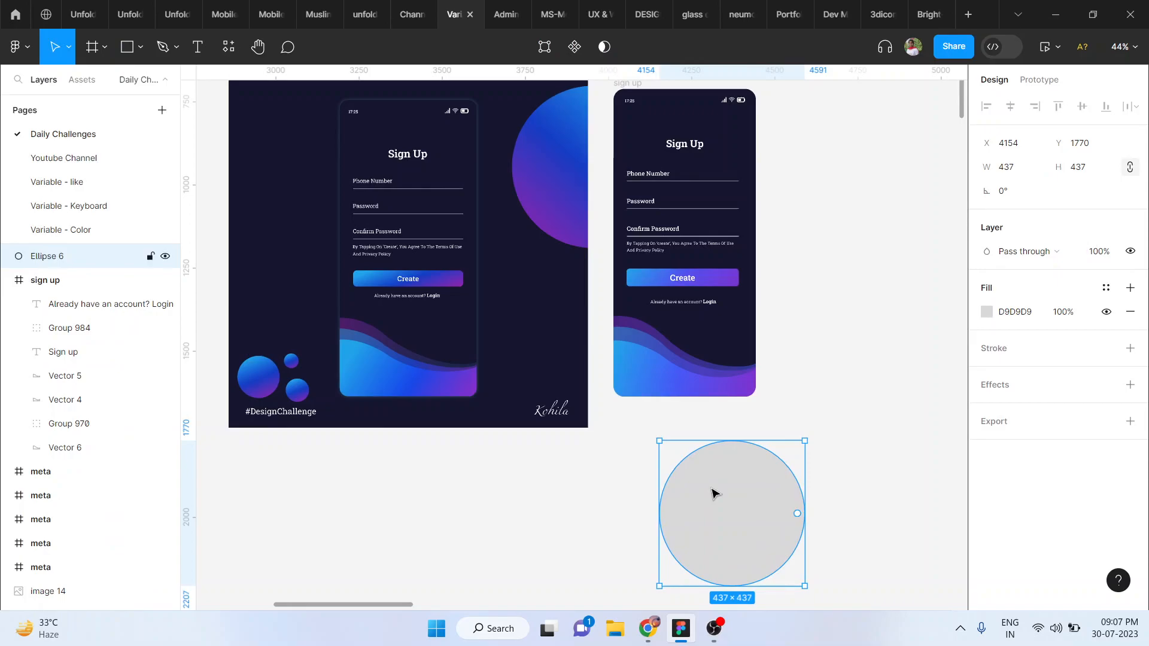
right_click(709, 494)
mouse_move(863, 240)
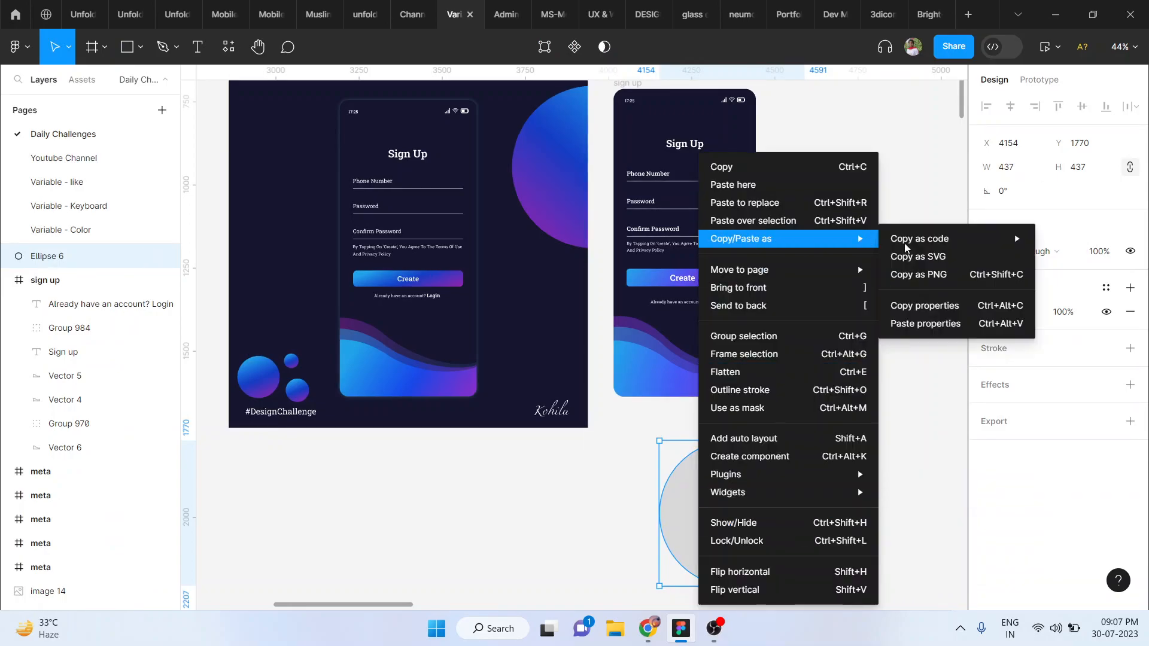
left_click(912, 325)
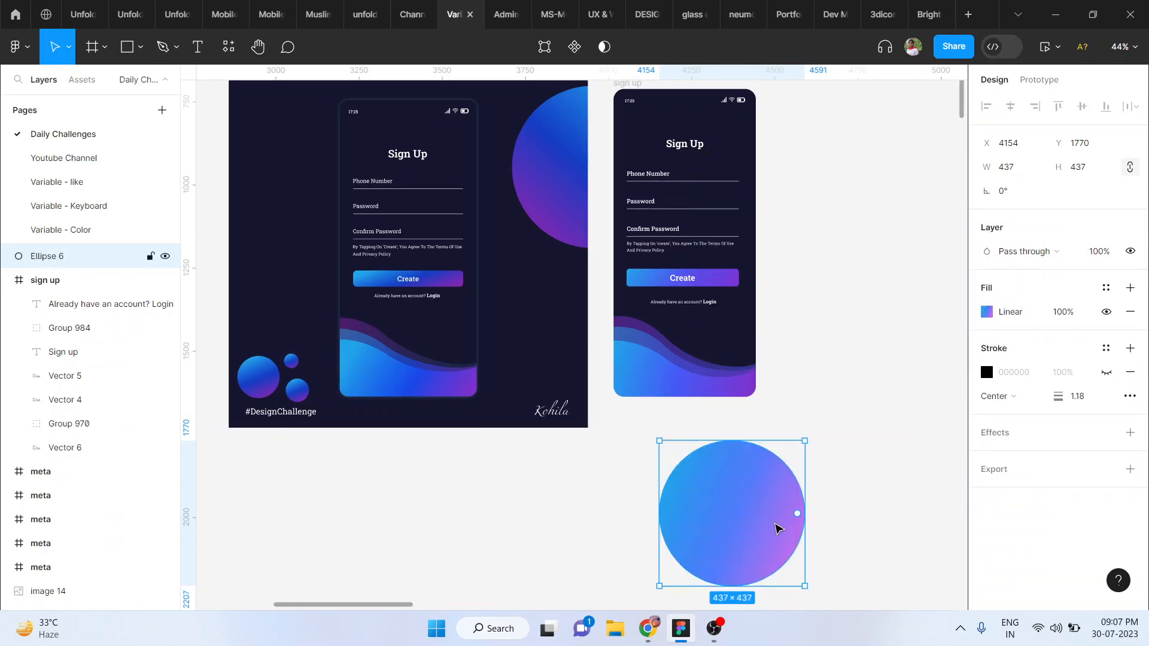
Move the gradient circle to the empty canvas just below the gap between the reference and the sign-up frame
left_click_drag(778, 527, 811, 476)
scroll(614, 174, "left", 3)
scroll(411, 208, "up", 3)
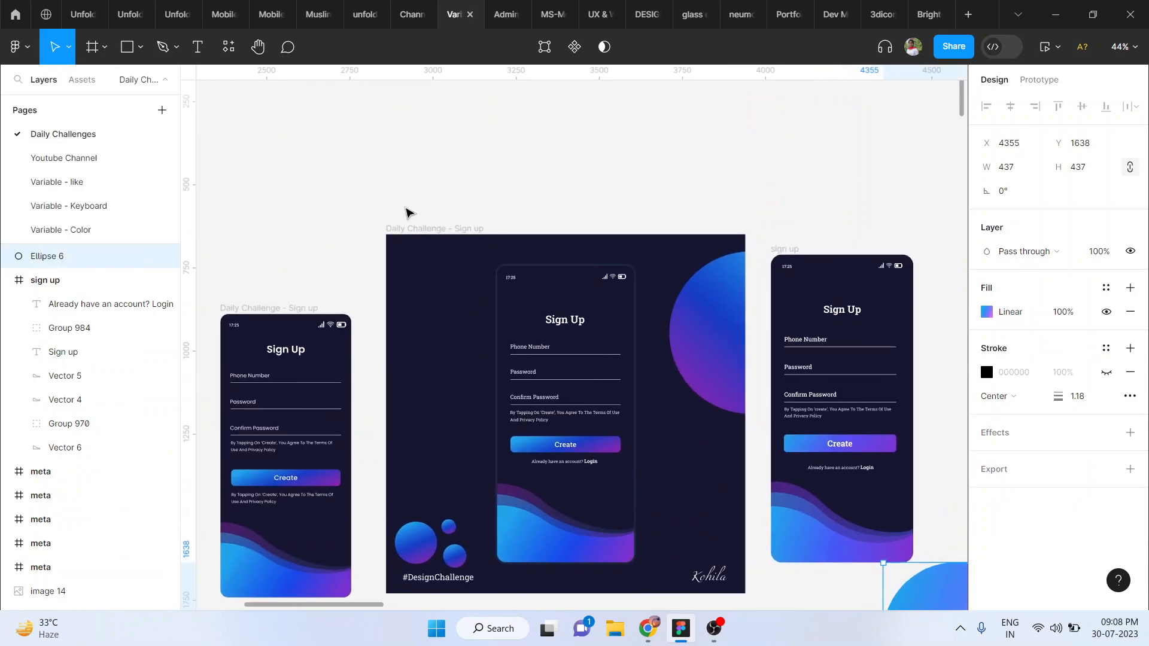
scroll(544, 476, "down", 3)
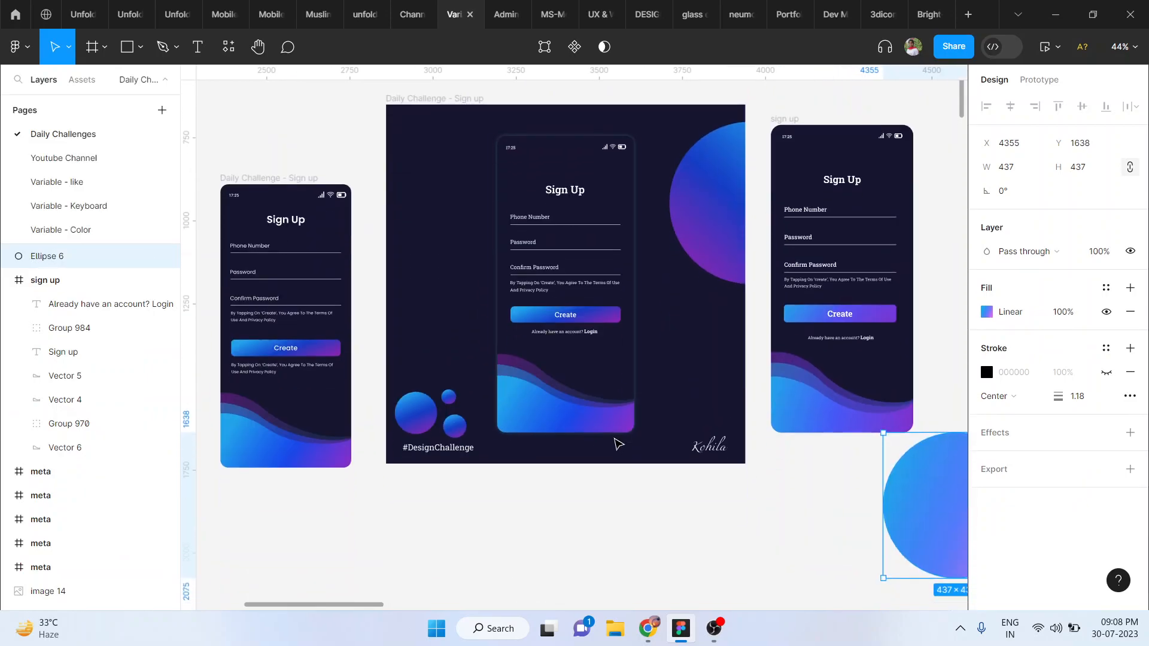
scroll(614, 439, "right", 5)
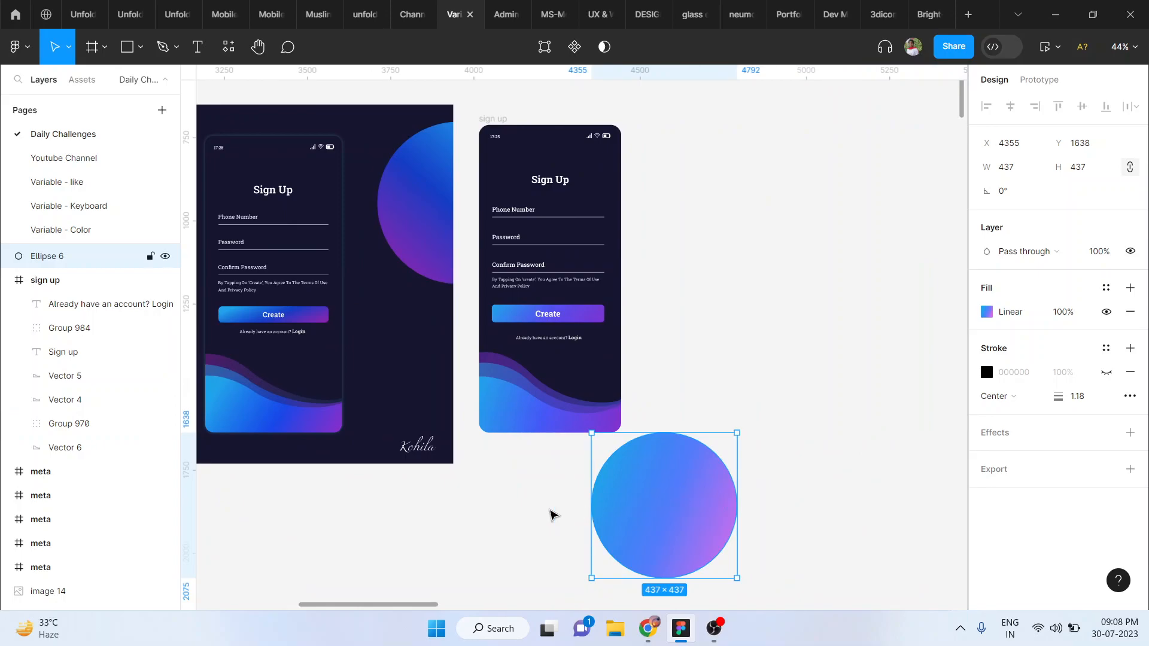
left_click_drag(678, 501, 492, 517)
left_click(636, 523)
Add a 1080 × 1080 Instagram post frame beside the sign-up frame and fill it with 15152F sampled from the reference background
scroll(635, 523, "down", 4)
scroll(635, 523, "right", 1)
scroll(636, 523, "down", 1)
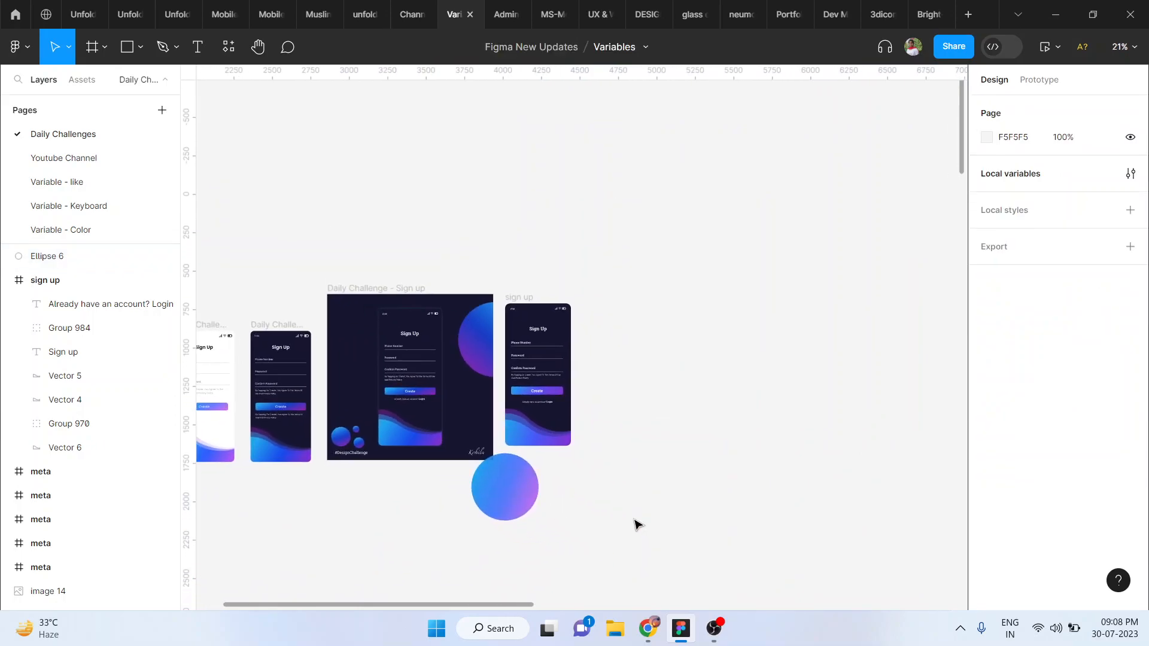
key("f")
scroll(1001, 481, "down", 1)
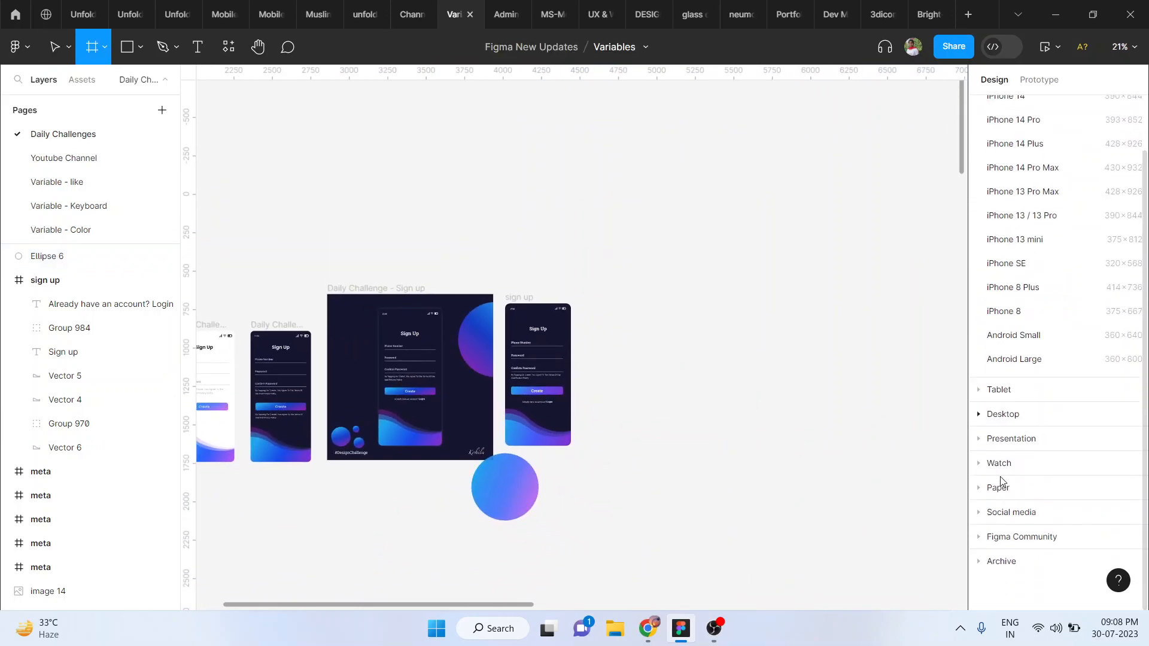
left_click(999, 510)
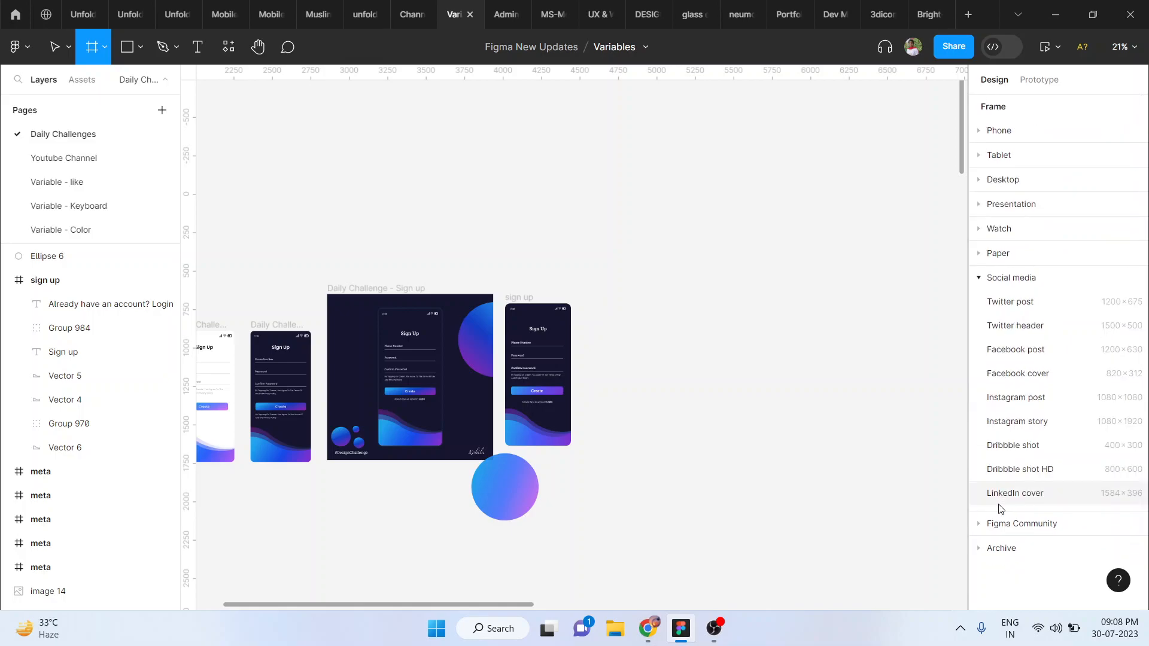
left_click(1016, 397)
left_click_drag(608, 387, 618, 428)
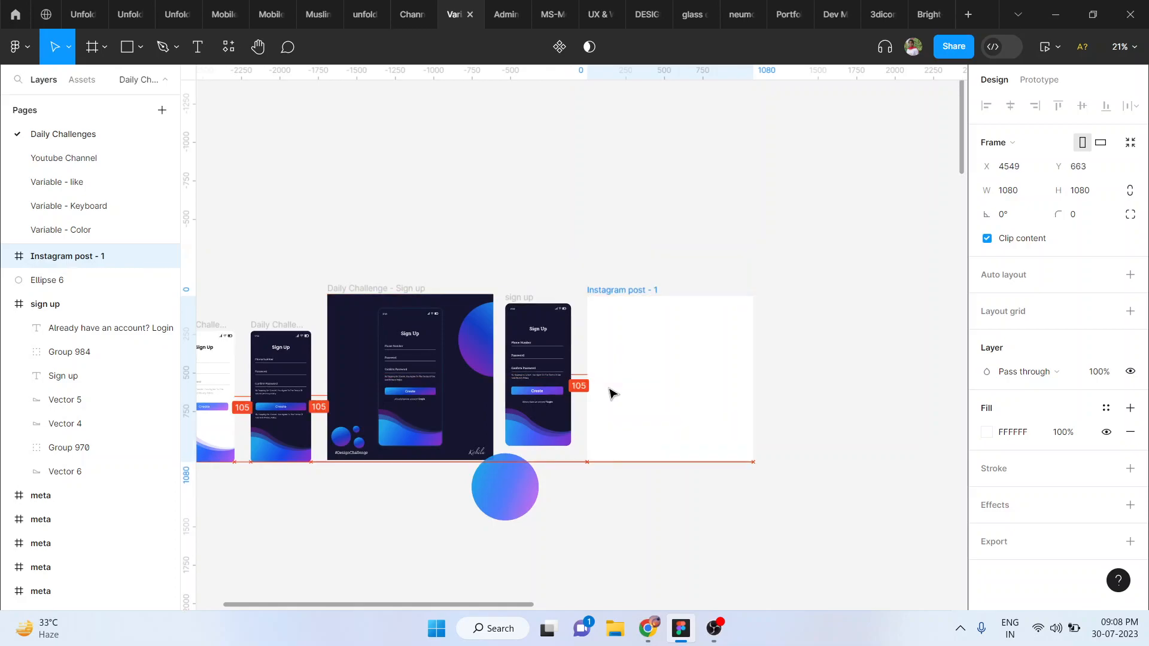
key("i")
left_click(367, 319)
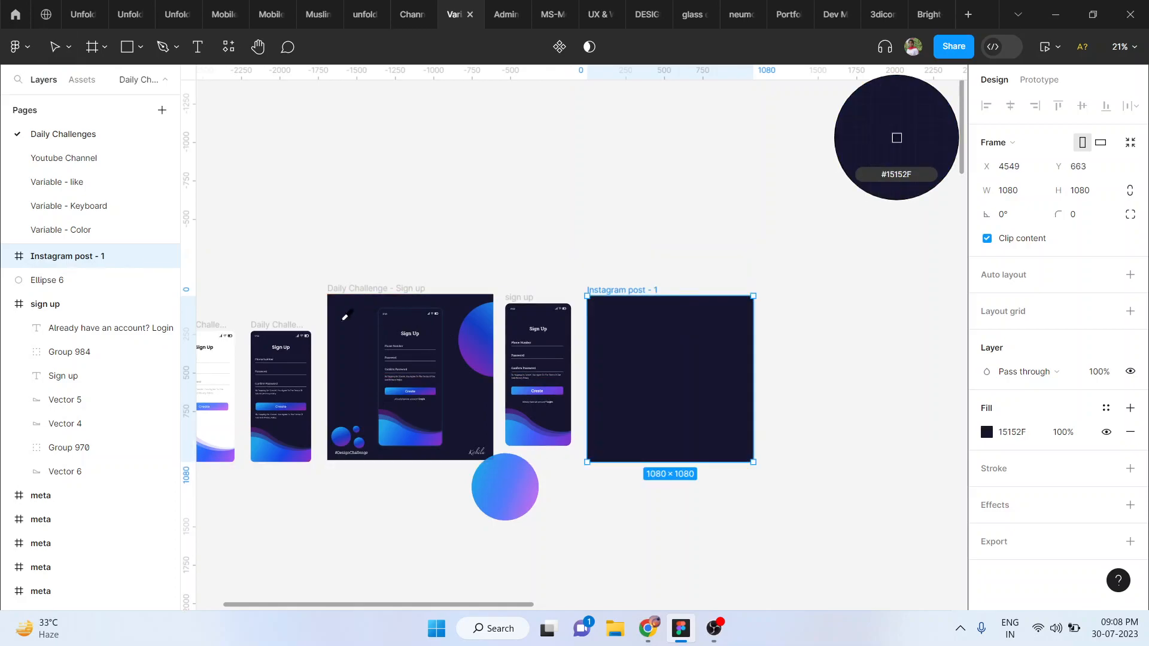
Place the gradient circle over the Instagram post frame's upper right edge at X 1193.53, Y 0, rotated to -69.58°
left_click(534, 380)
left_click(503, 476)
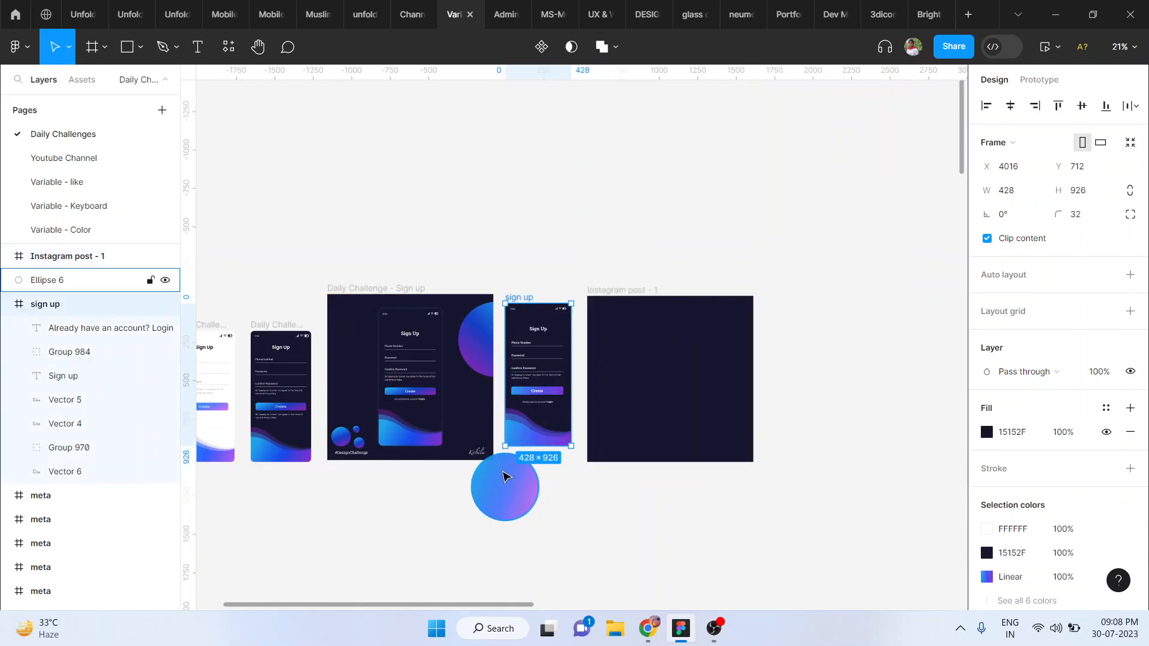
left_click_drag(537, 476, 742, 349)
scroll(739, 350, "up", 5)
scroll(740, 349, "up", 1)
left_click_drag(839, 253, 870, 335)
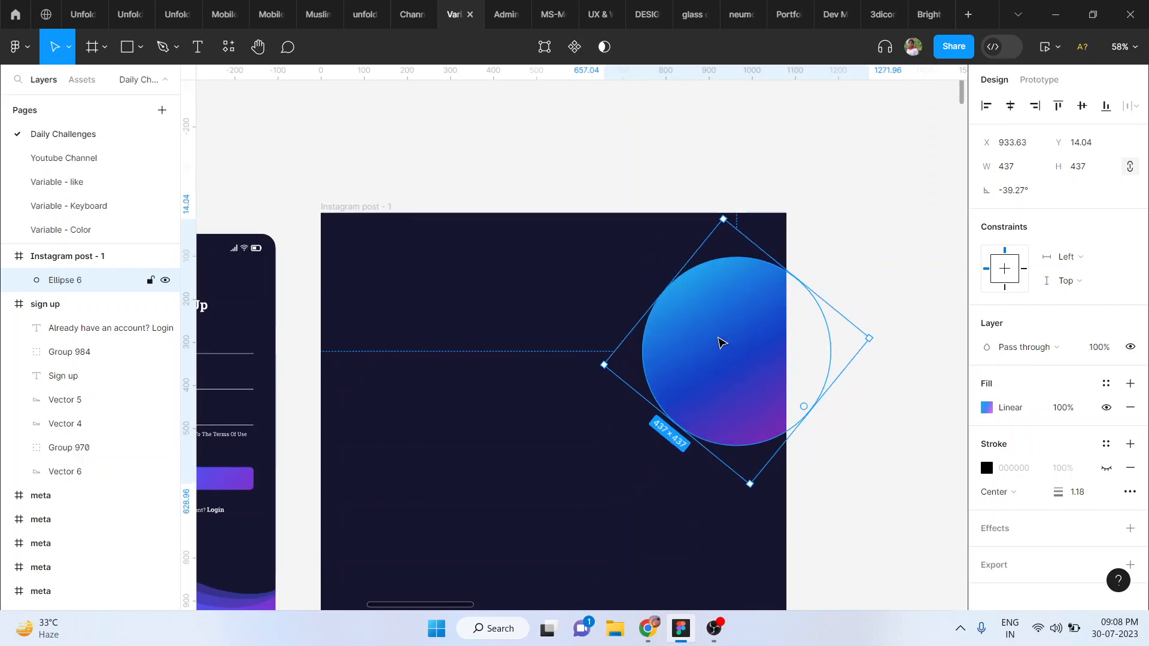
mouse_move(729, 331)
left_mouse_down()
mouse_move(738, 313)
mouse_move(756, 321)
mouse_move(731, 323)
left_mouse_up()
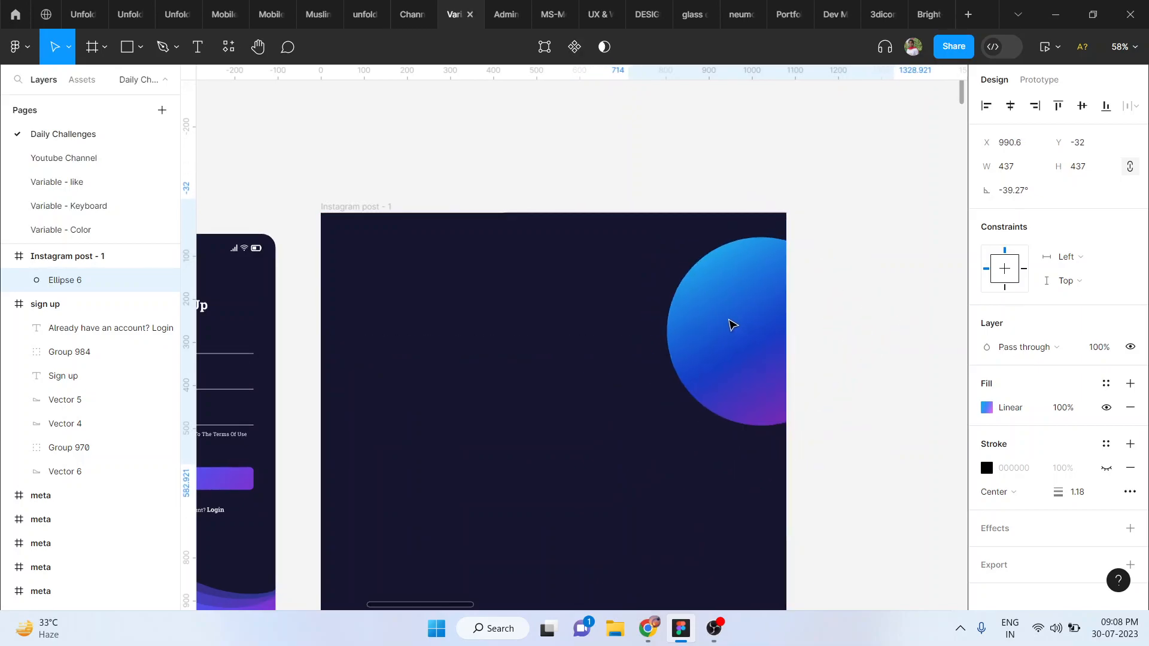
left_click_drag(903, 317, 908, 398)
left_click_drag(696, 347, 715, 350)
scroll(714, 351, "down", 3)
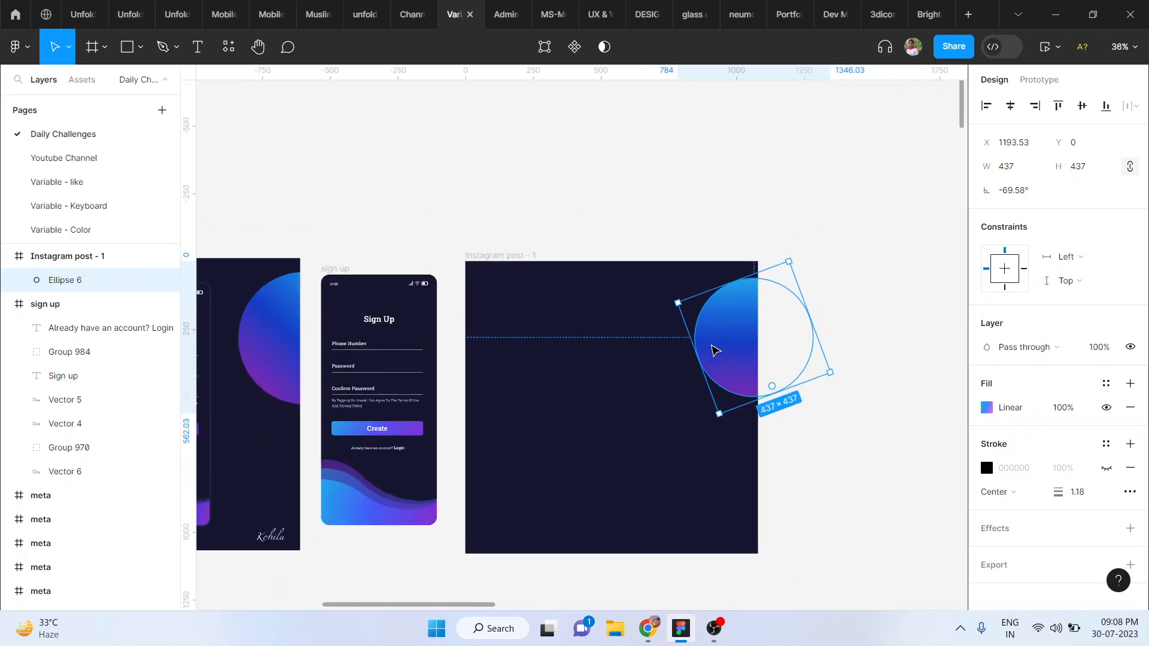
Duplicate the circle as a cluster of three smaller circles in the post's lower left corner, the lower-right one about 100 px wide
scroll(713, 349, "left", 2)
scroll(802, 309, "left", 5)
scroll(802, 309, "down", 2)
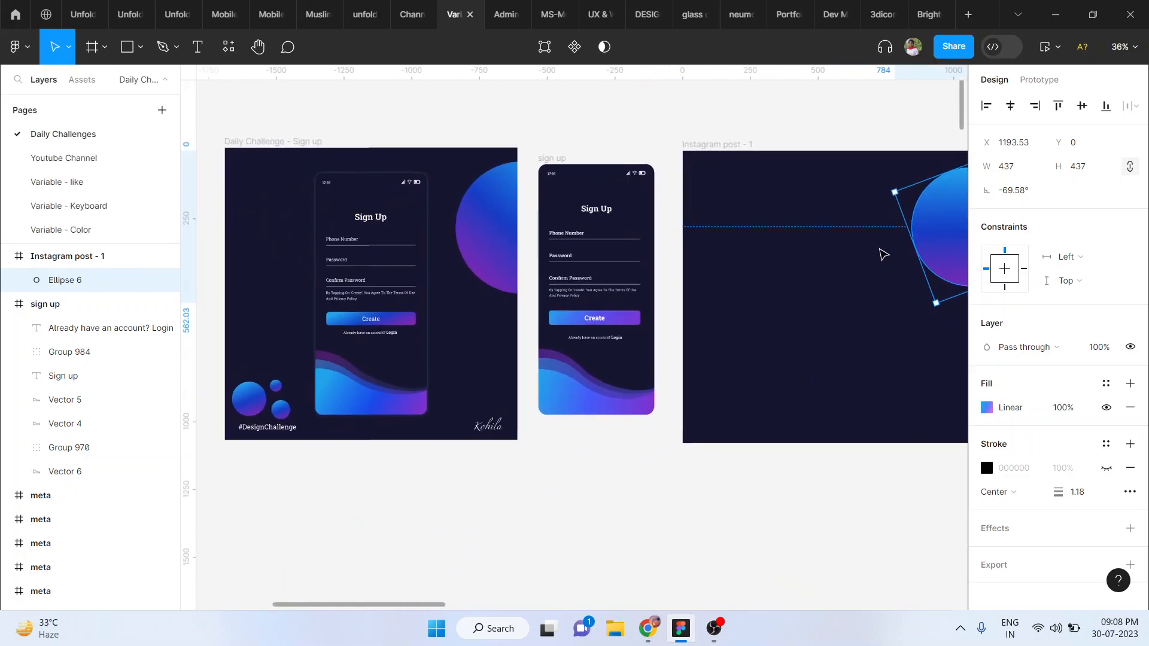
left_click_drag(849, 289, 725, 376)
left_click_drag(826, 410, 730, 357)
left_click_drag(730, 357, 844, 457)
scroll(785, 426, "up", 6)
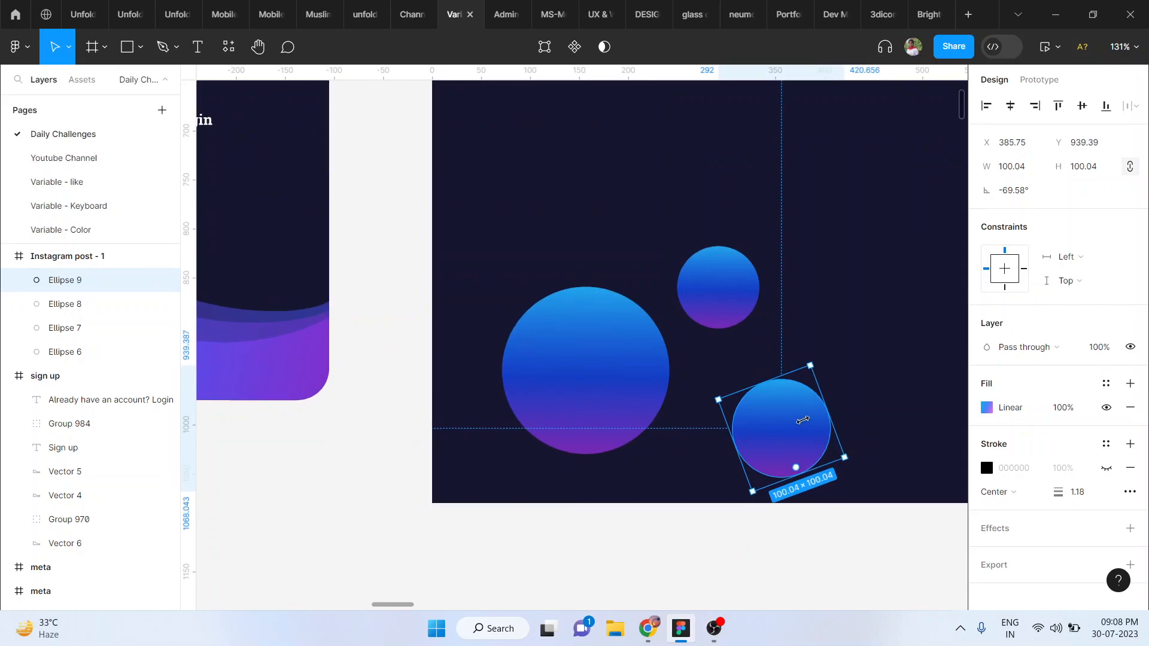
left_click_drag(803, 423, 783, 403)
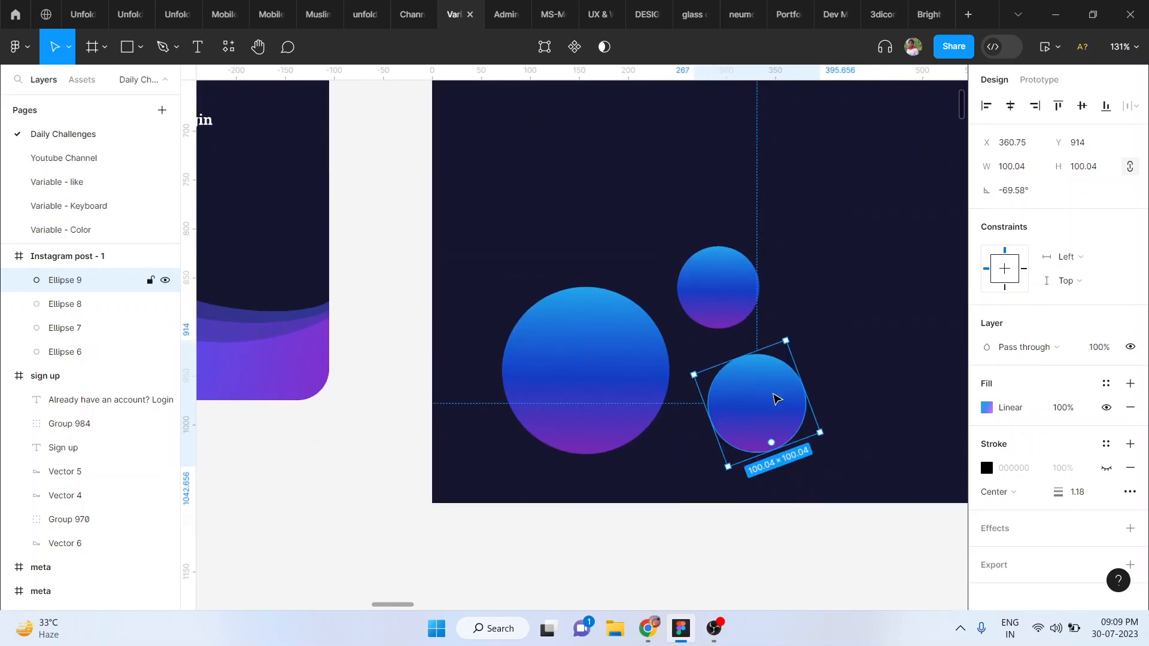
Shrink the upper small circle to 64.74 px at X 304.67, Y 827, and move the lower-right circle to X 350.75, Y 910
left_click(713, 278)
left_click_drag(770, 311, 753, 304)
left_click_drag(785, 446, 776, 441)
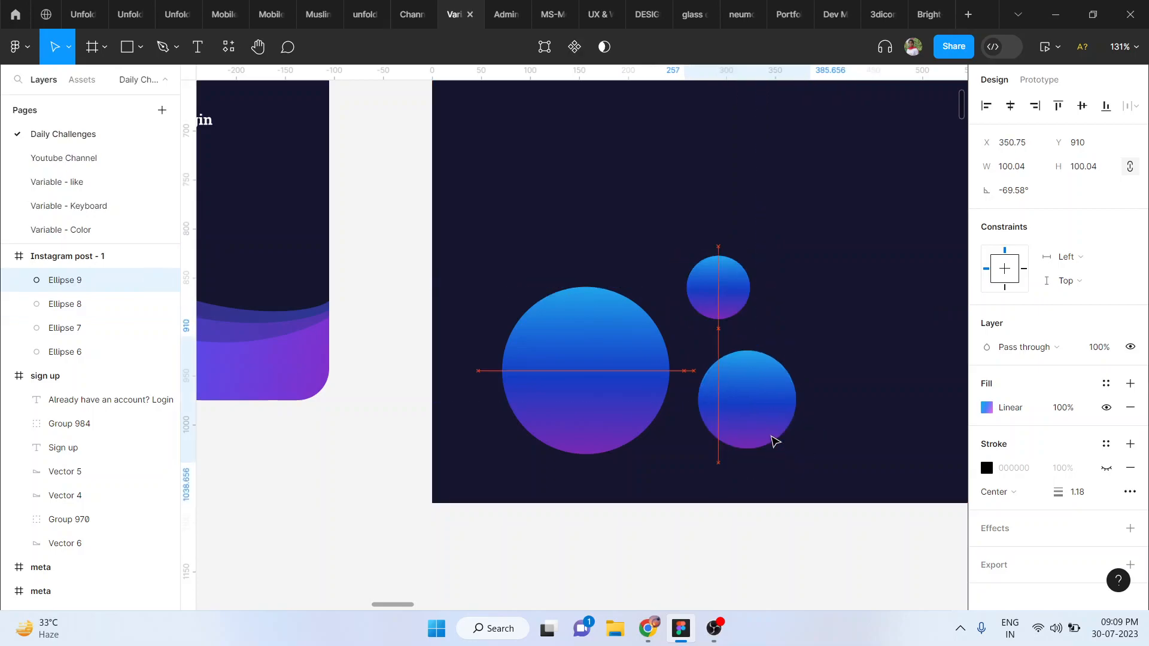
left_click_drag(730, 303, 721, 314)
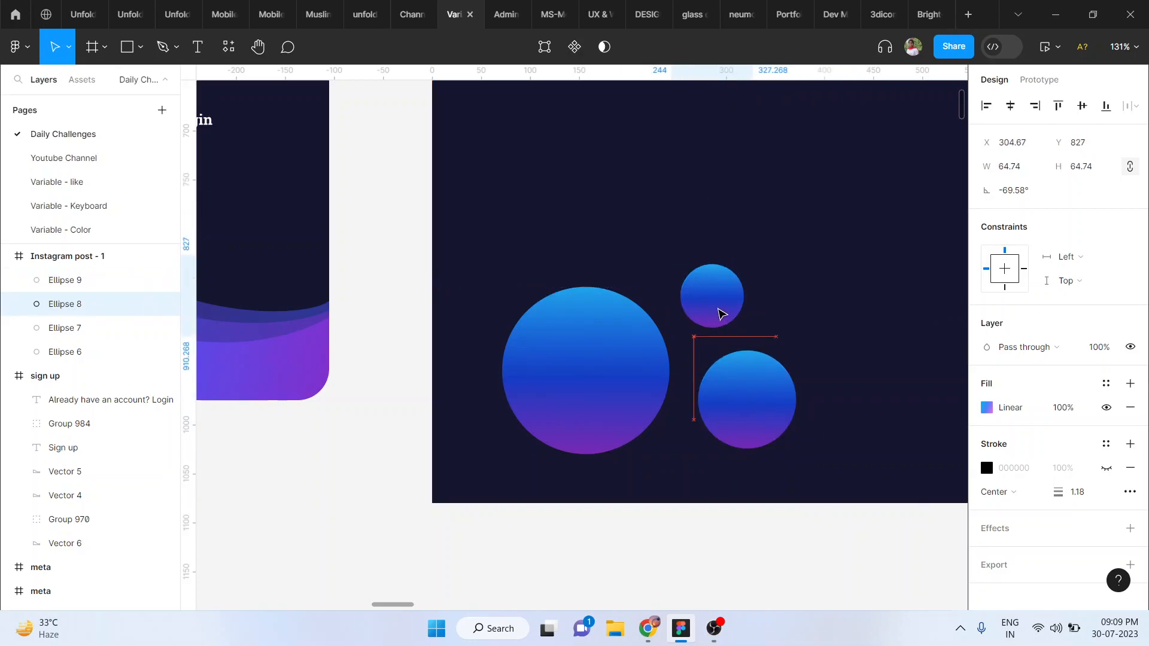
scroll(721, 314, "down", 5)
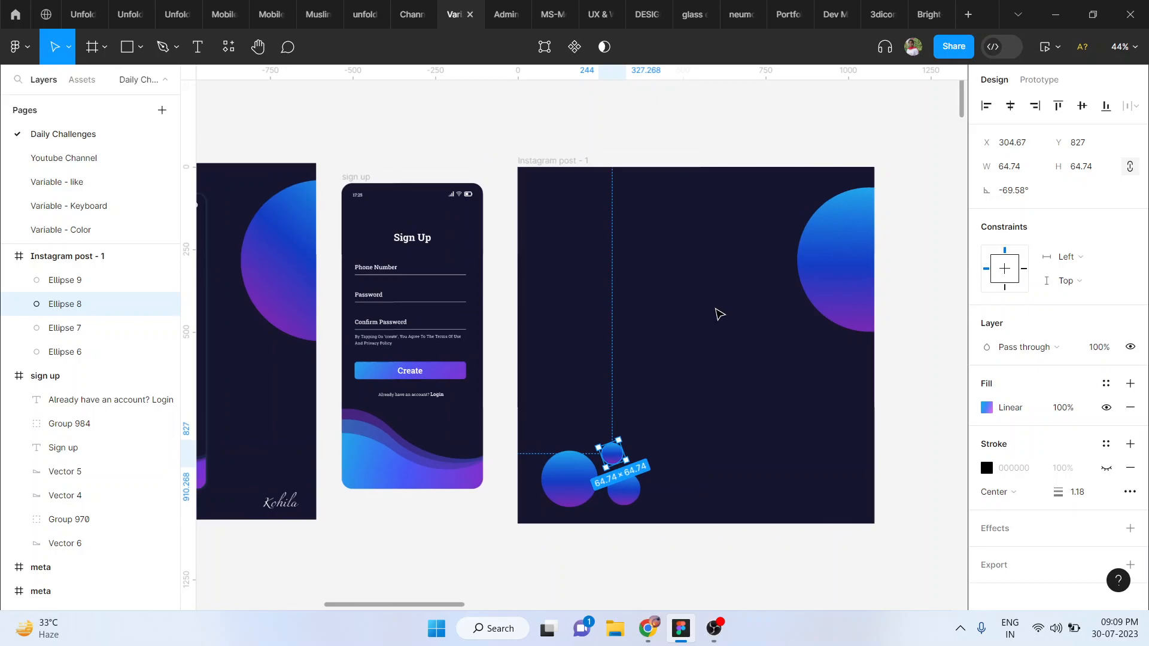
left_click(713, 310)
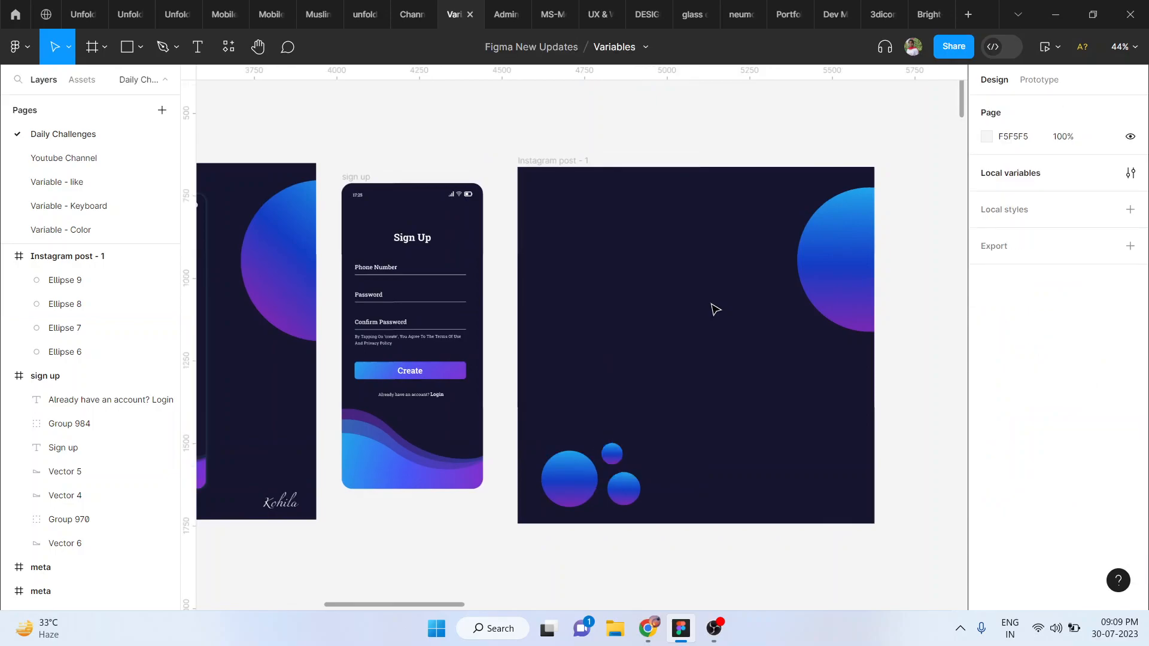
Move the sign-up frame into the Instagram post frame at X 386, Y 60
left_click(356, 179)
left_click_drag(601, 287, 712, 302)
scroll(712, 302, "down", 4)
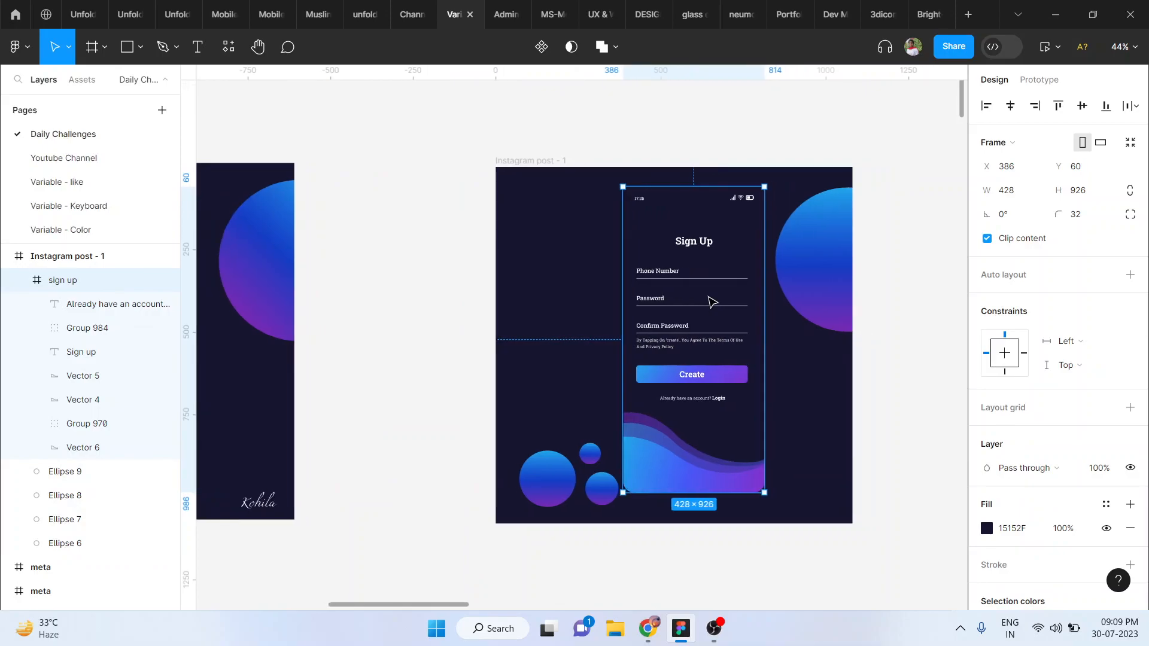
Scale the three lower-left circles down together to slightly under 0.79x and shift them closer to the post's left edge
scroll(655, 409, "up", 5)
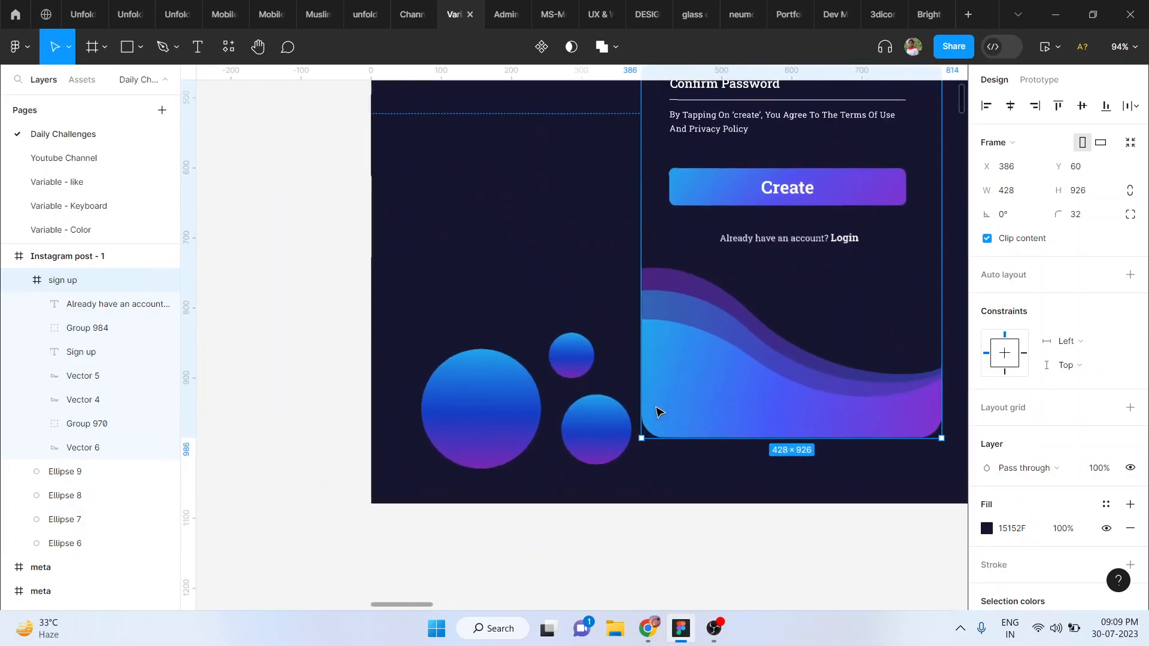
left_click(599, 425)
left_click(496, 412, "shift")
left_click(590, 360, "shift")
key("k")
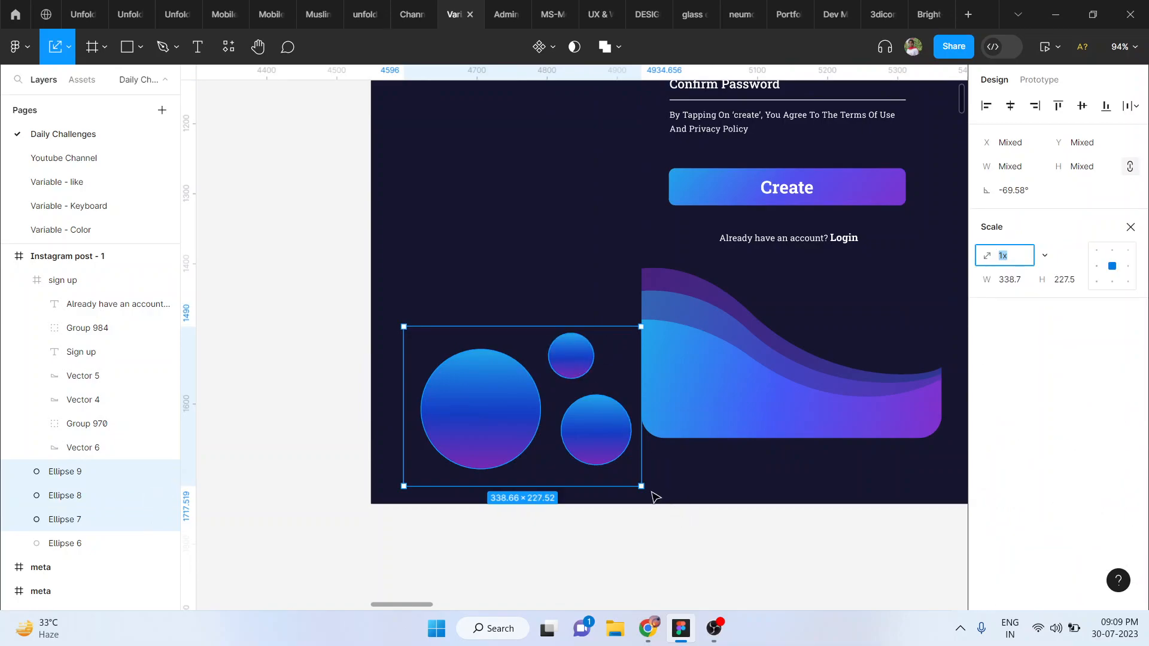
left_click_drag(637, 484, 579, 451)
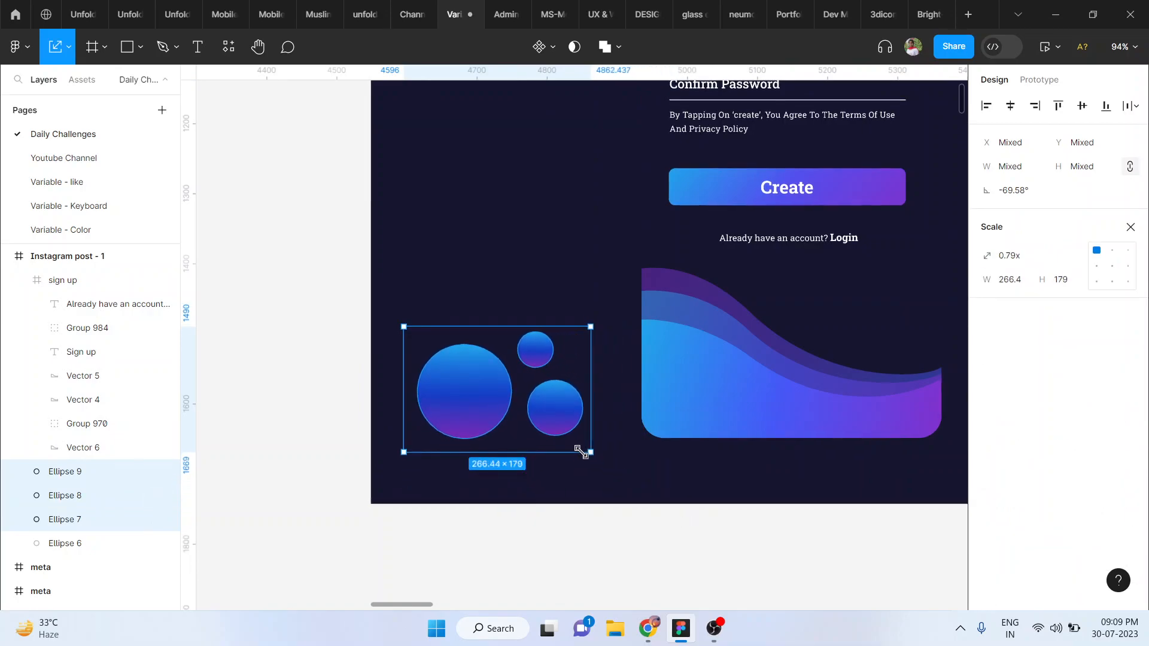
left_click_drag(549, 394, 525, 407)
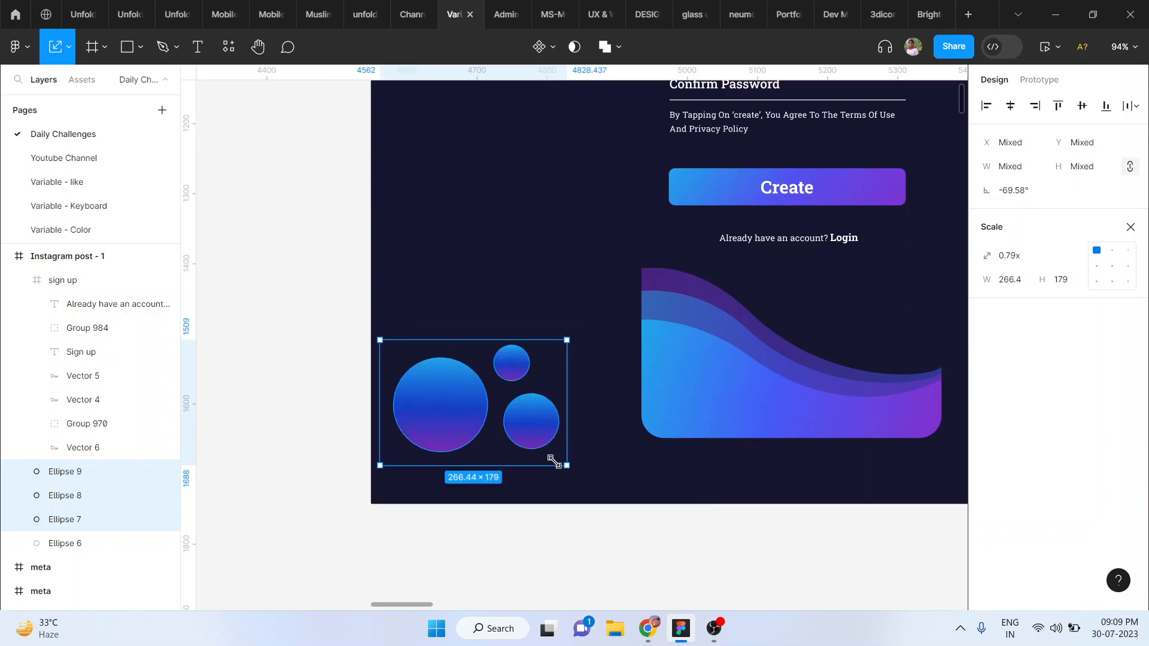
left_click_drag(556, 462, 549, 458)
left_click(609, 478)
scroll(609, 478, "down", 4)
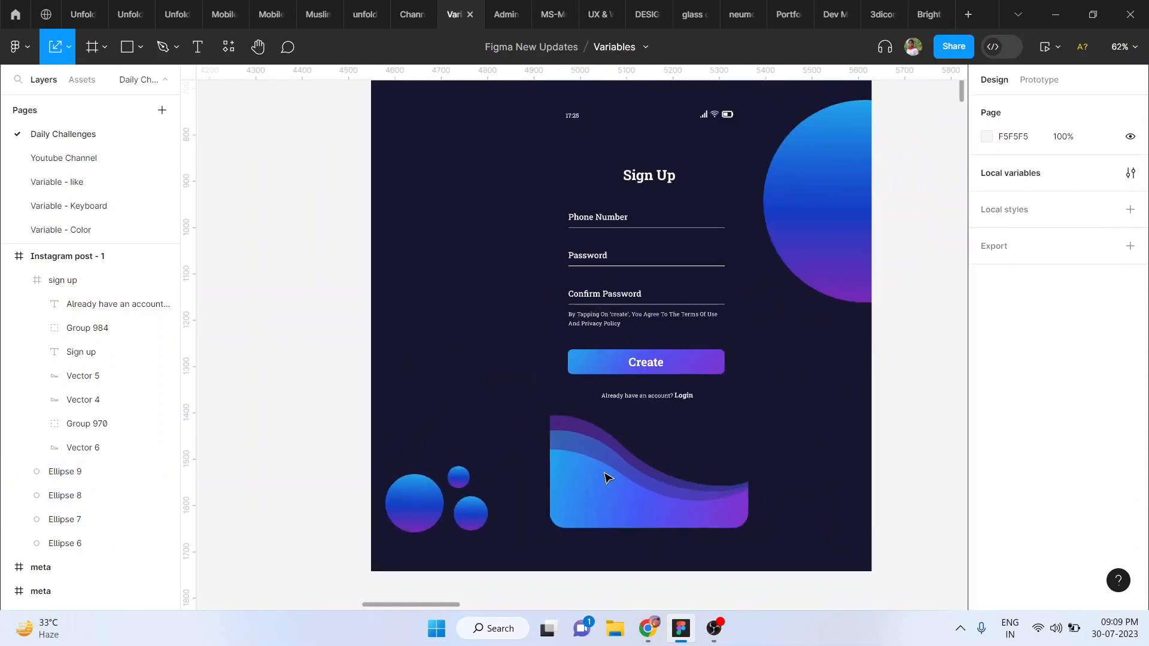
Reposition the sign-up frame to Y 77 and center it horizontally in the Instagram post frame
left_click_drag(625, 304, 605, 313)
scroll(605, 313, "down", 2)
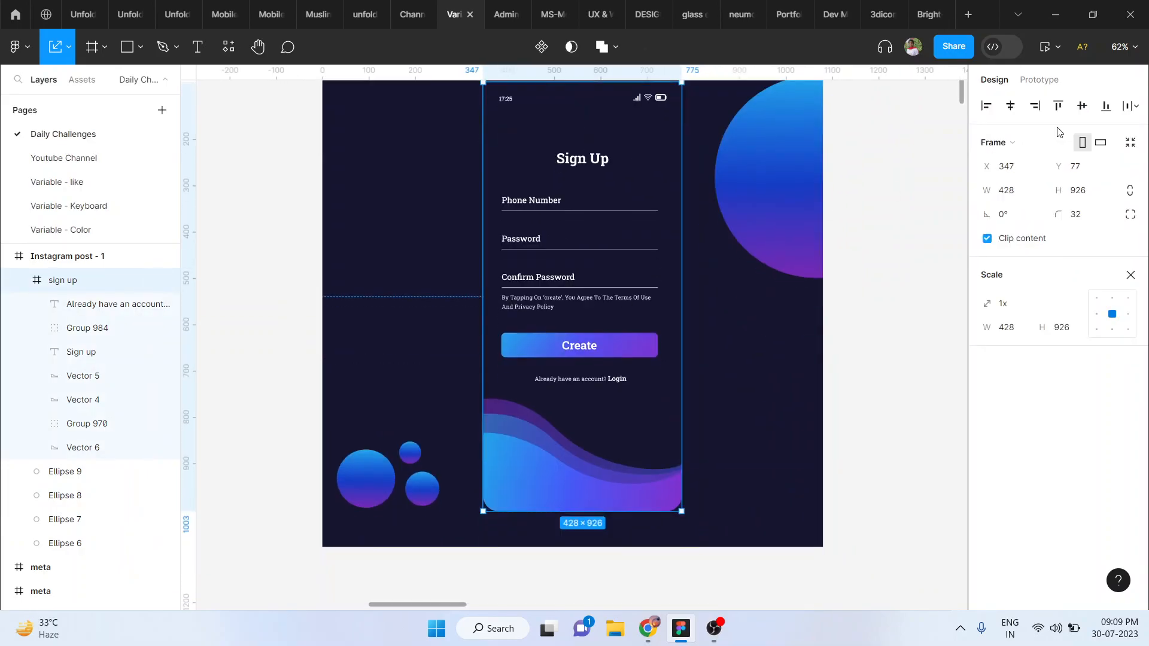
left_click(1013, 108)
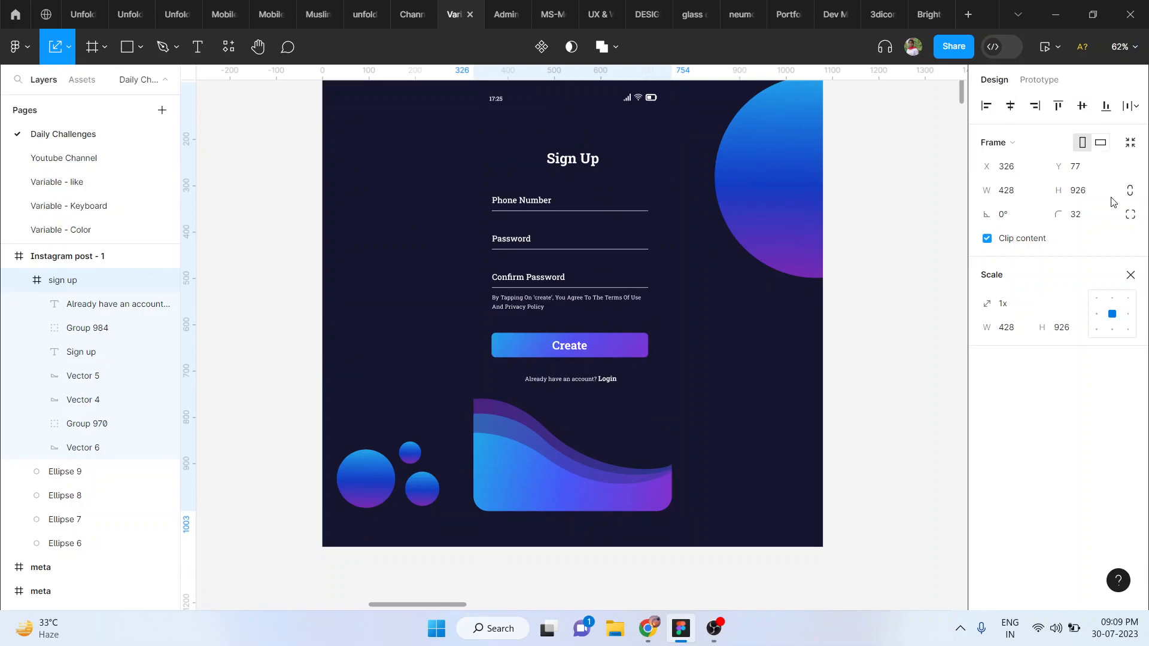
left_click(1128, 278)
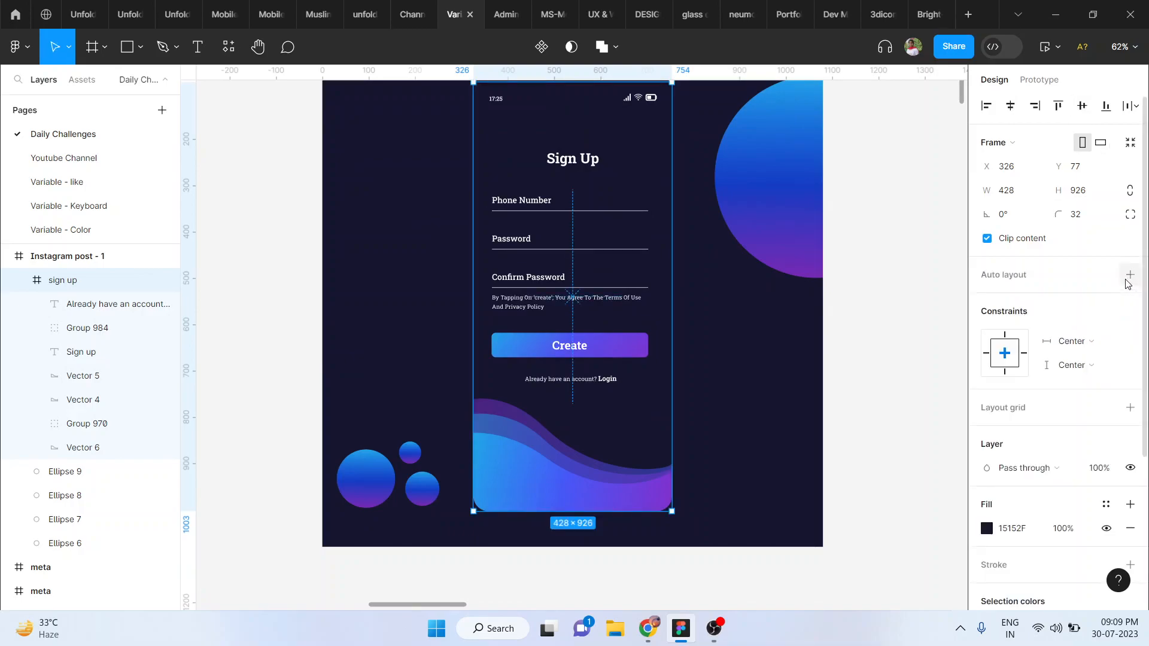
left_click(697, 359)
scroll(632, 301, "up", 2)
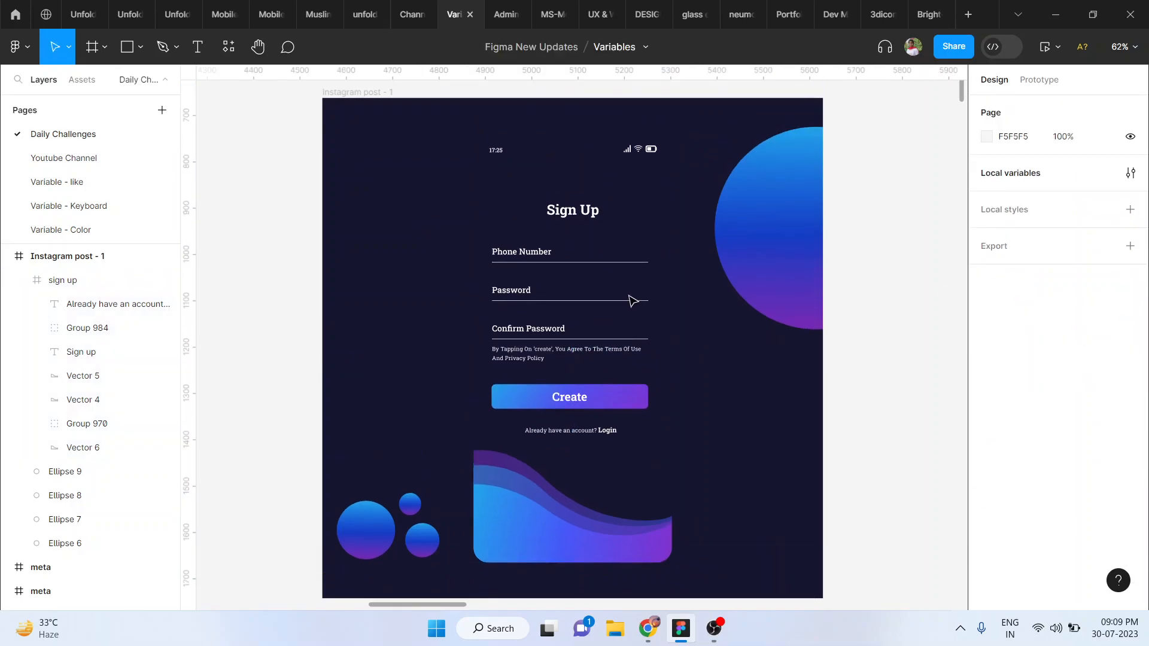
Add a drop shadow to the sign-up frame with its Y offset set to 0
left_click(576, 242)
scroll(1076, 436, "down", 4)
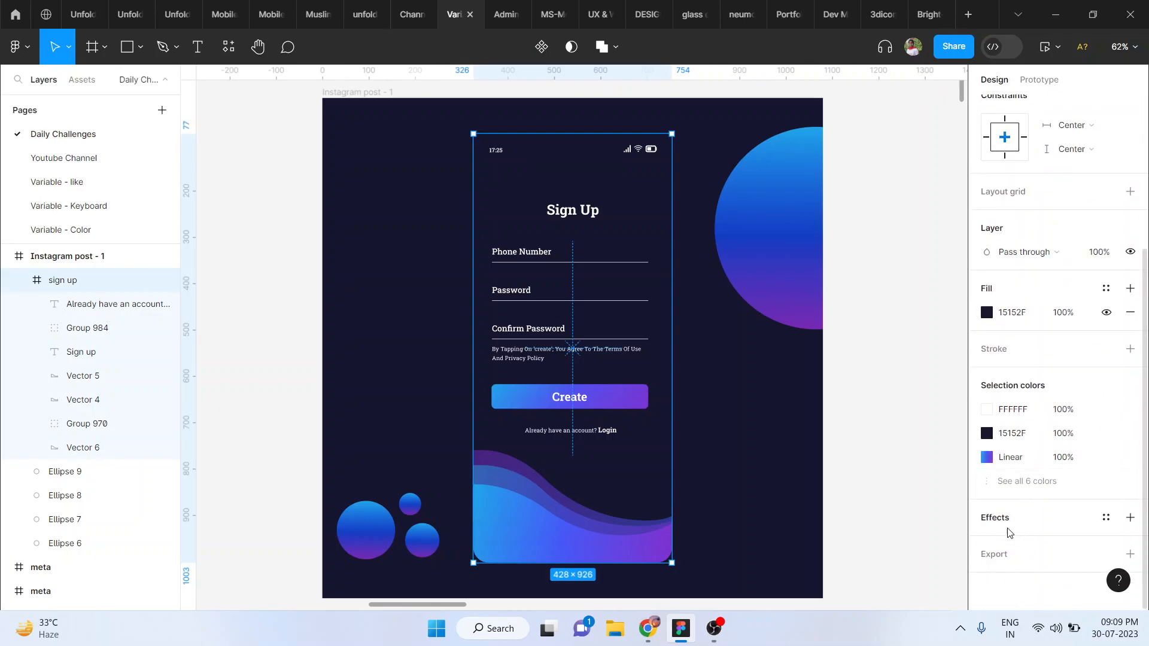
left_click(1004, 519)
left_click(986, 542)
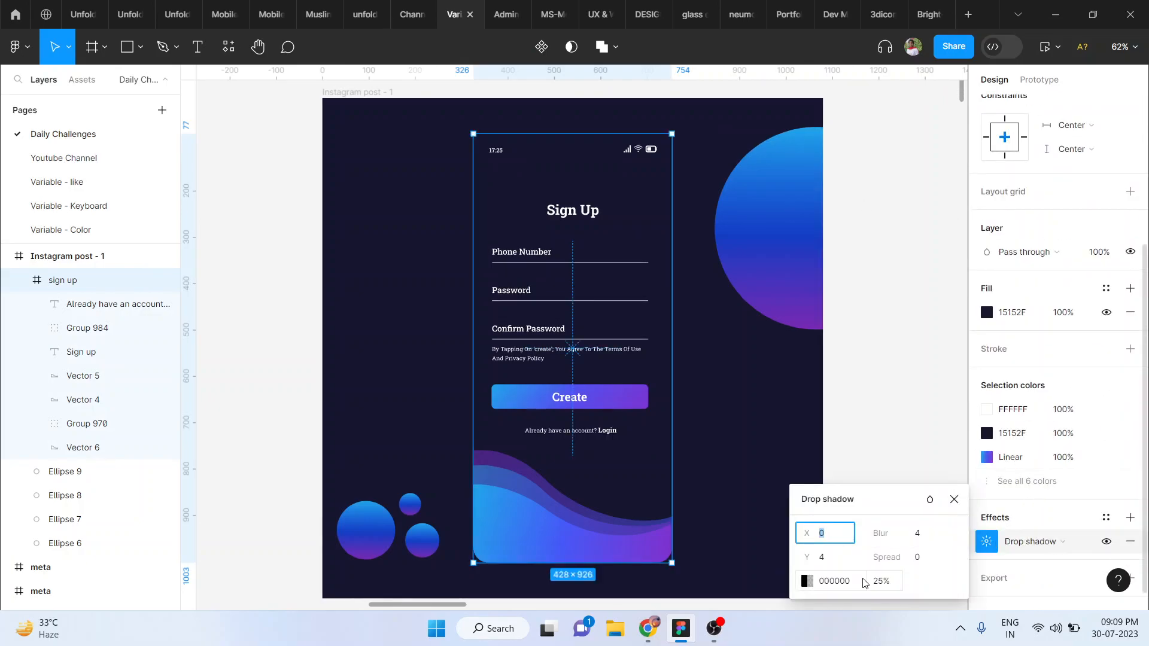
left_click(840, 561)
type("0")
key("Return")
Sample the Create button's blue for the shadow, lighten it to 6793FE at 100% opacity, and set the blur to 17
left_click(805, 581)
left_click_drag(646, 263, 611, 269)
left_click(631, 430)
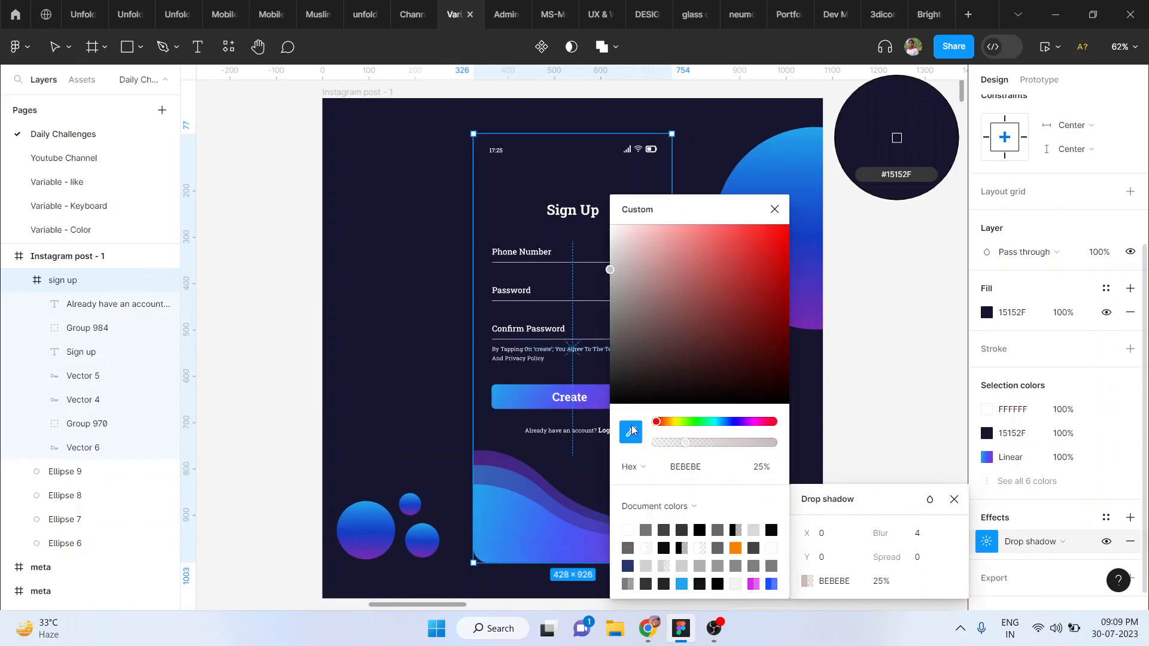
left_click(535, 396)
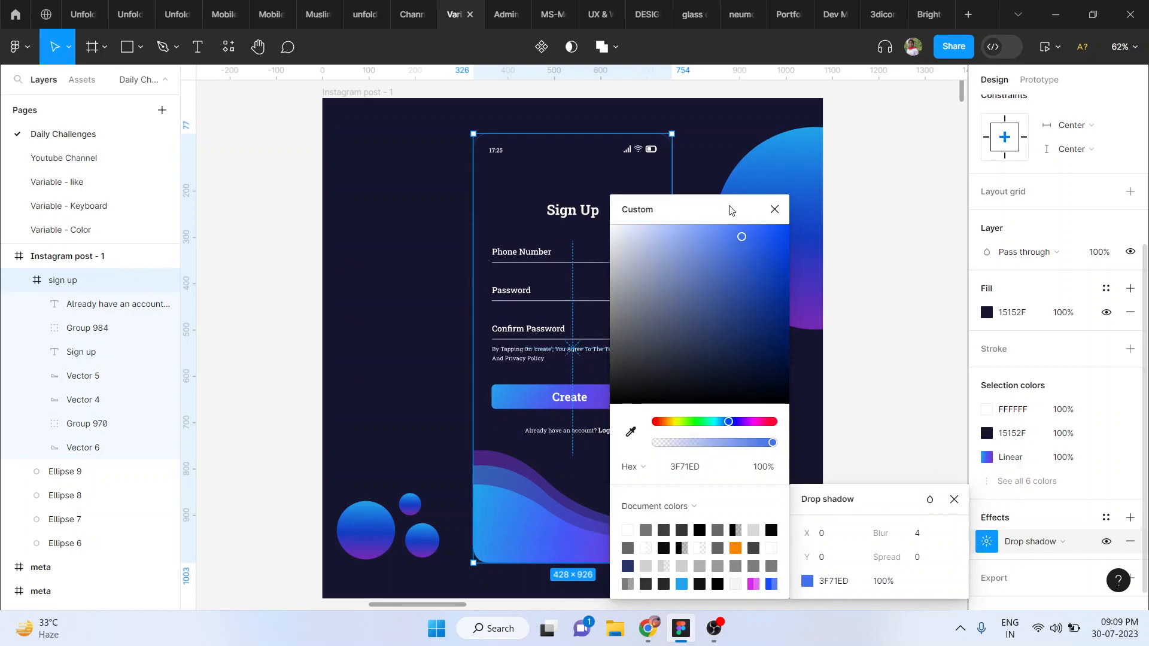
left_click_drag(728, 243, 718, 233)
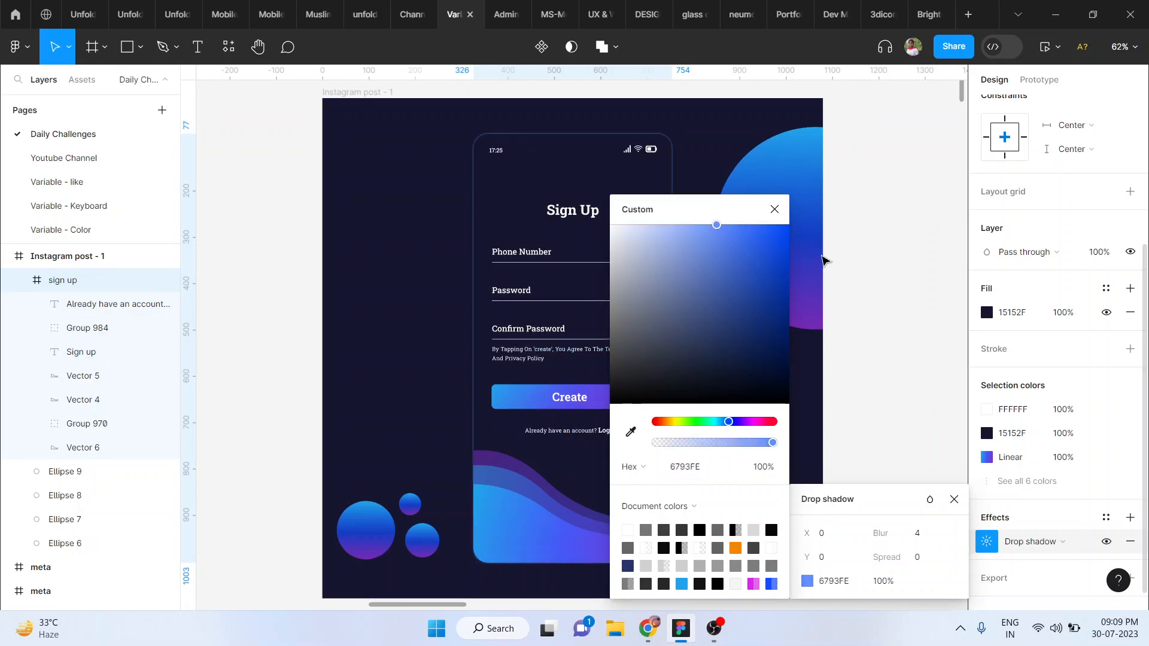
left_click_drag(880, 534, 1003, 542)
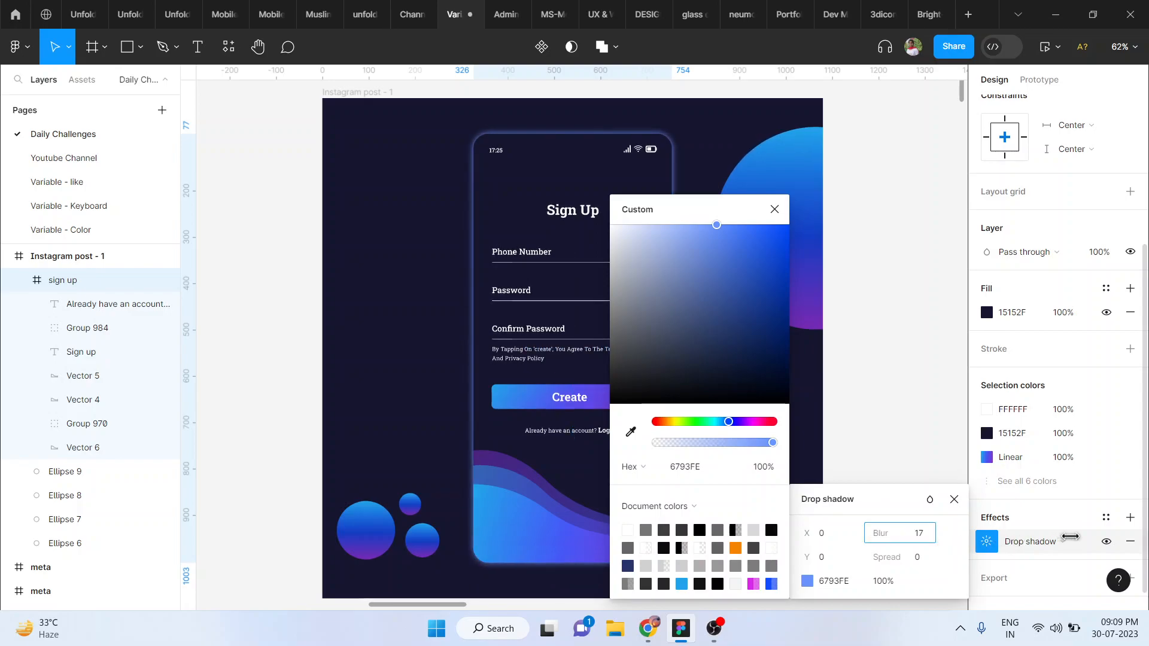
Darken the sign-up frame's shadow color to 0F2660 and adjust its blur
left_click_drag(682, 236, 762, 337)
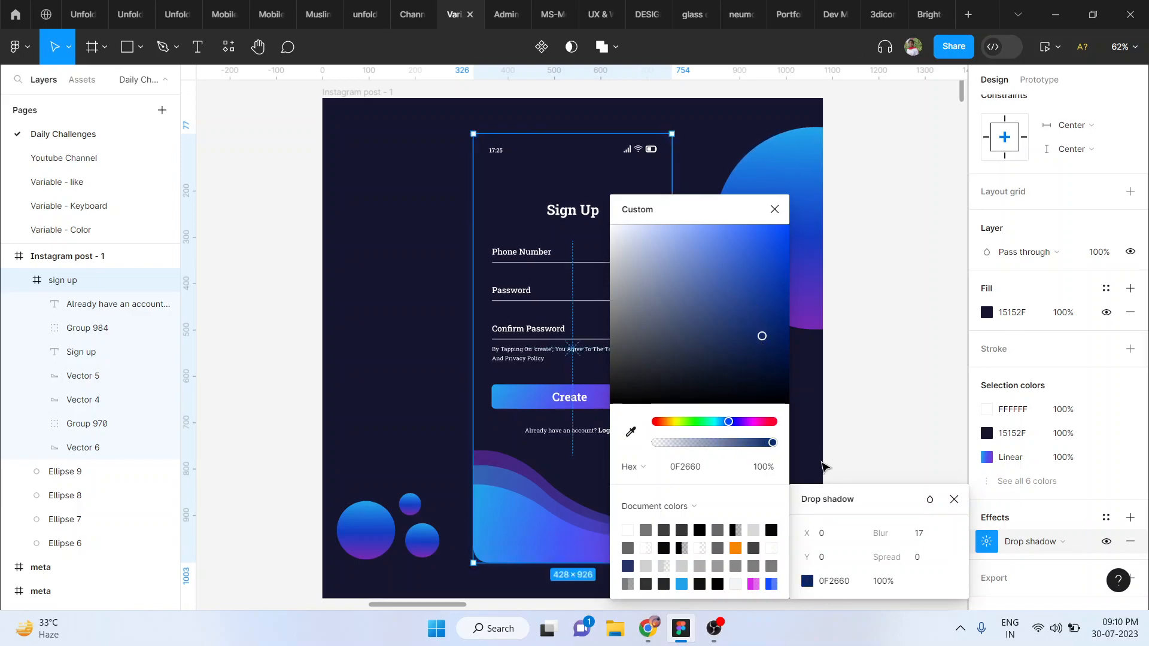
left_click_drag(894, 541, 6, 554)
left_click(774, 211)
left_click(846, 369)
Examine the post's layout, checking the glow around the sign-up frame and the placement of the gradient circles
scroll(848, 370, "down", 2)
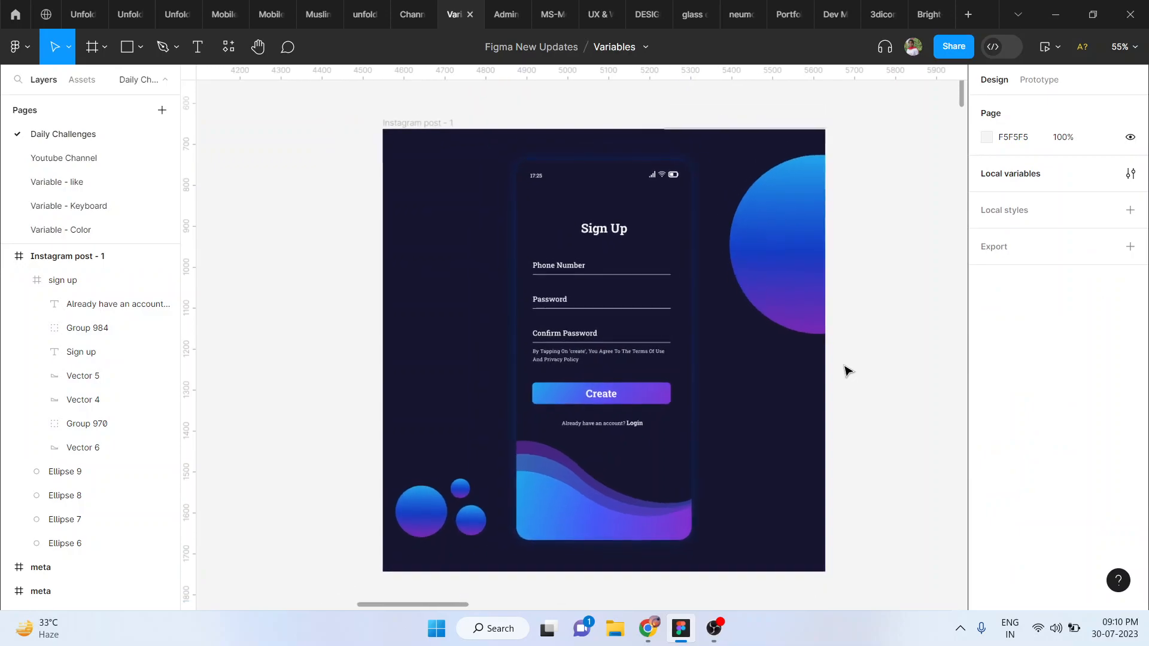
scroll(688, 299, "down", 1)
left_click(544, 234)
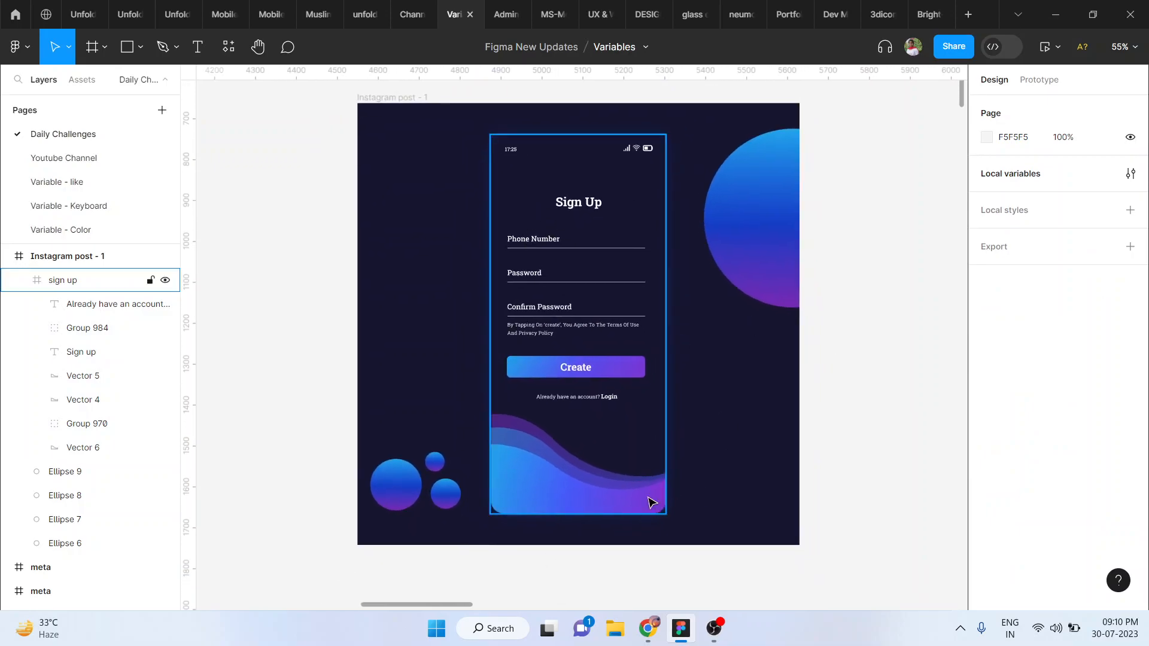
scroll(651, 503, "left", 3)
scroll(641, 490, "down", 3)
scroll(639, 487, "up", 4)
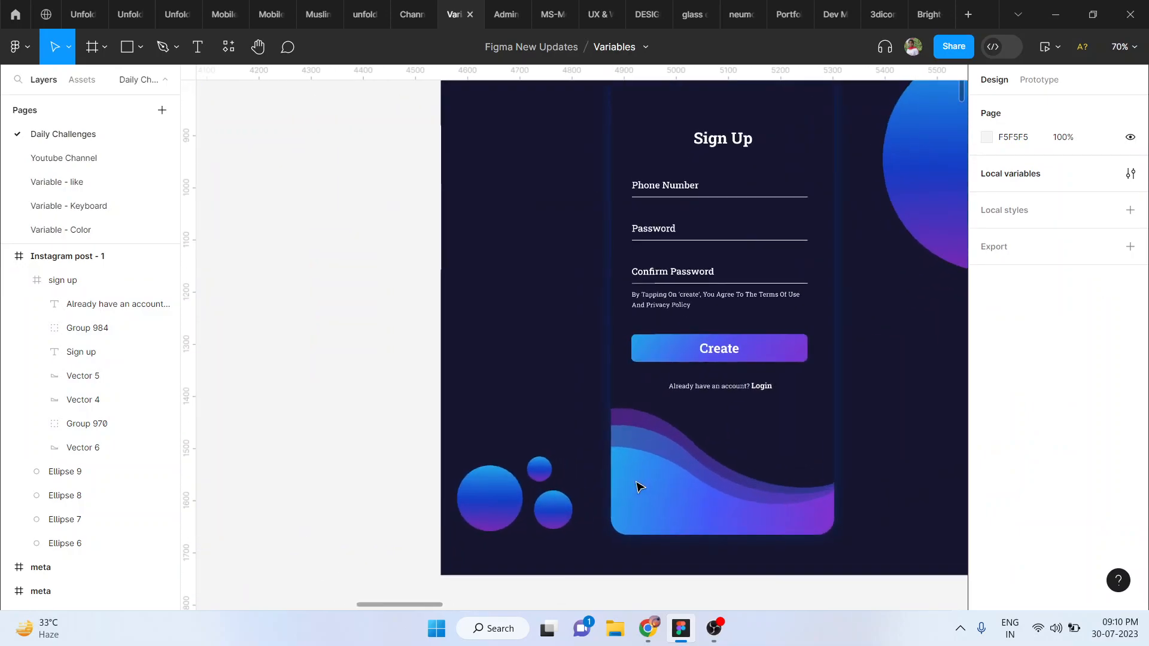
scroll(639, 488, "right", 3)
scroll(639, 488, "left", 1)
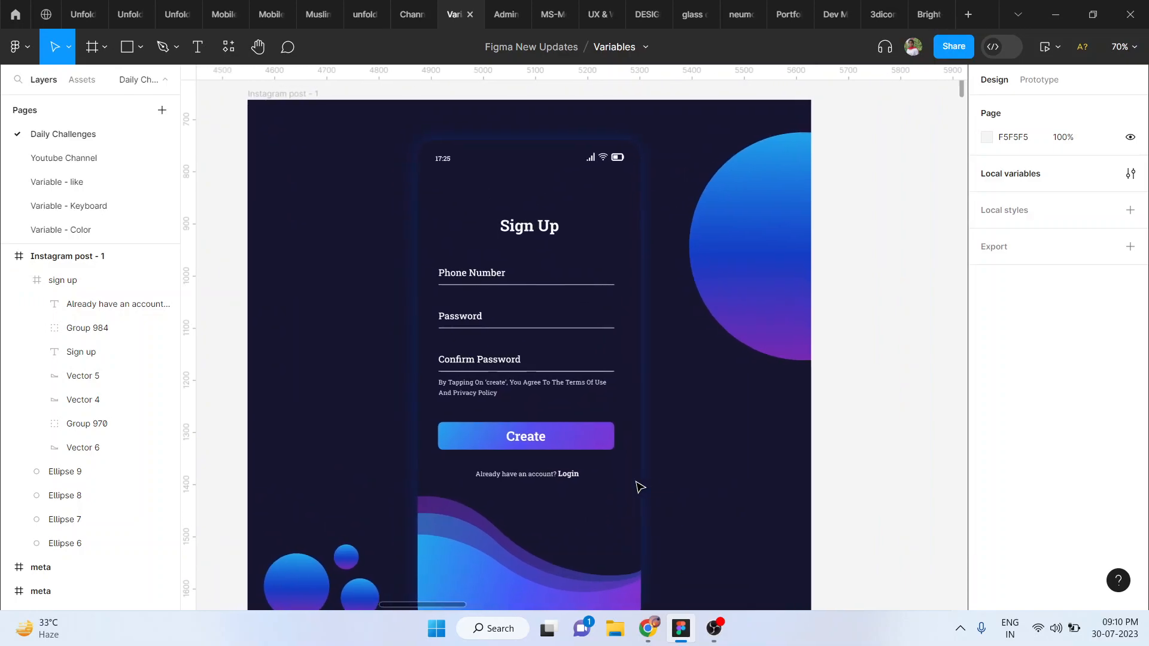